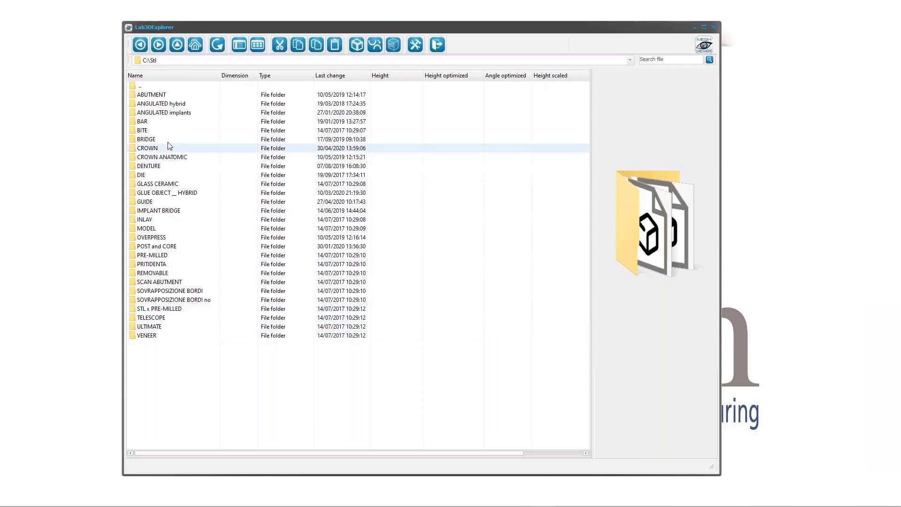
# Open the CROWN folder and display its files as thumbnails
pyautogui.doubleClick(148, 149)
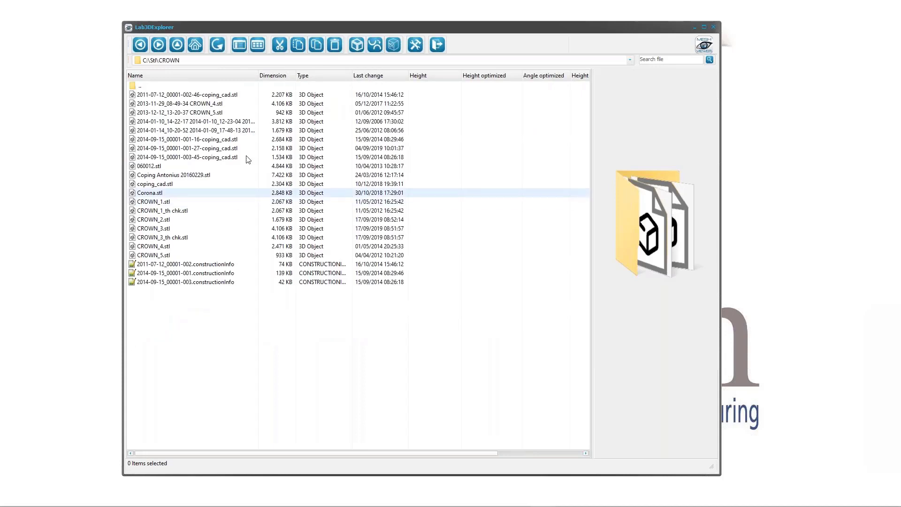
pyautogui.click(253, 45)
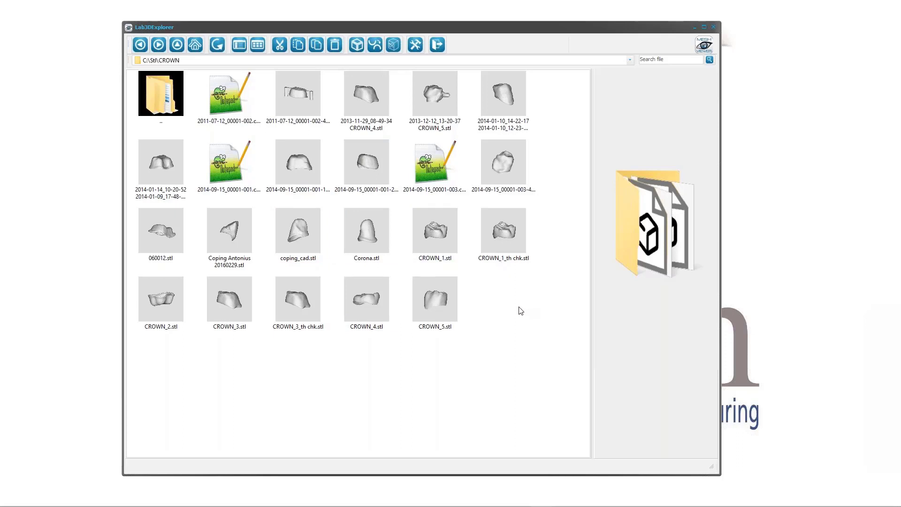
# Look through the thumbnails in the BRIDGE folder and return to the CROWN folder
pyautogui.doubleClick(169, 97)
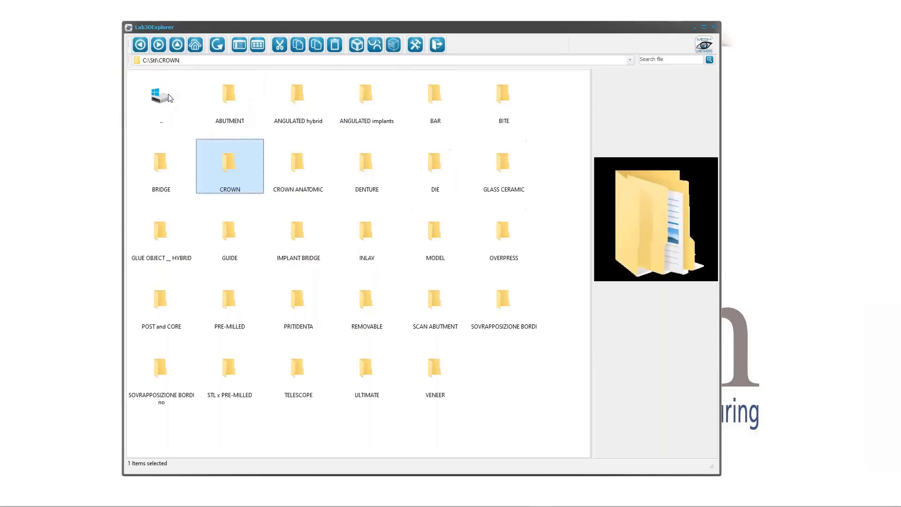
pyautogui.doubleClick(161, 162)
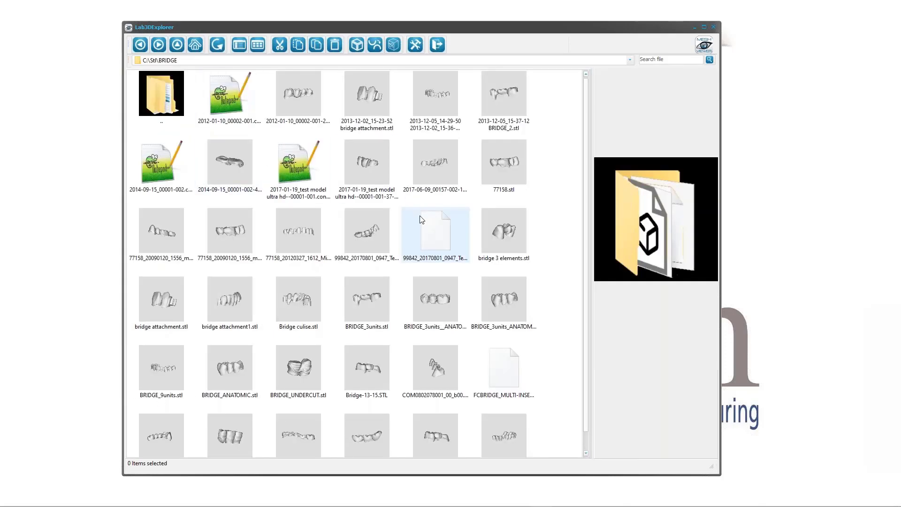
pyautogui.scroll(-1, 421, 219)
pyautogui.scroll(1, 166, 103)
pyautogui.doubleClick(166, 102)
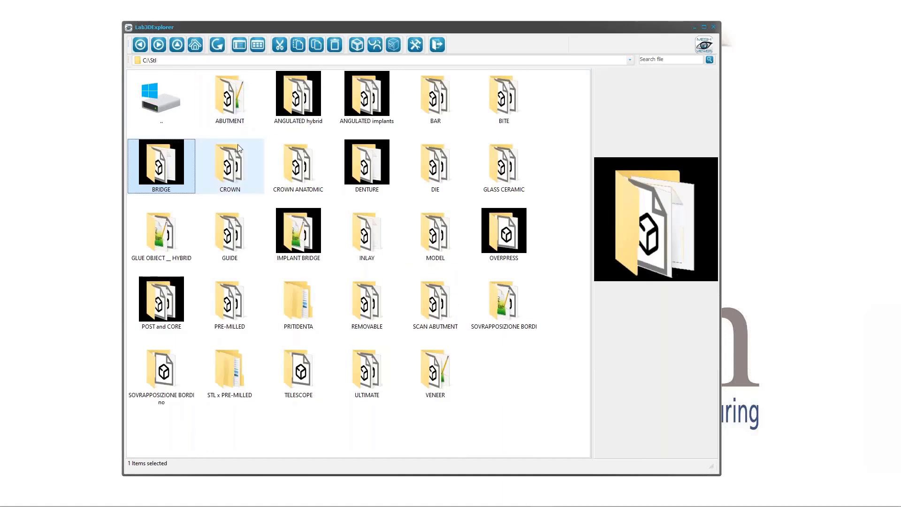
pyautogui.doubleClick(229, 168)
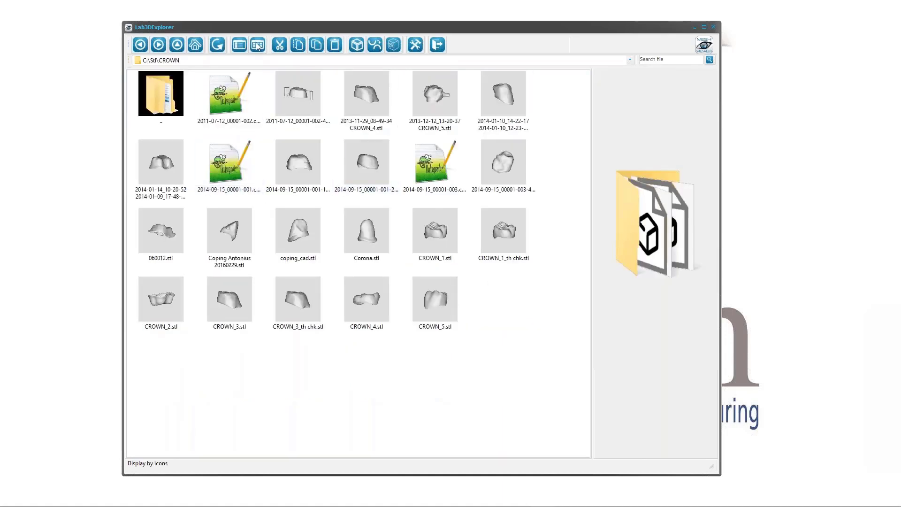
# Show the CROWN folder as a detailed list in a wider window and preview 2013-11-29_08-49-34 CROWN_4.stl
pyautogui.click(239, 45)
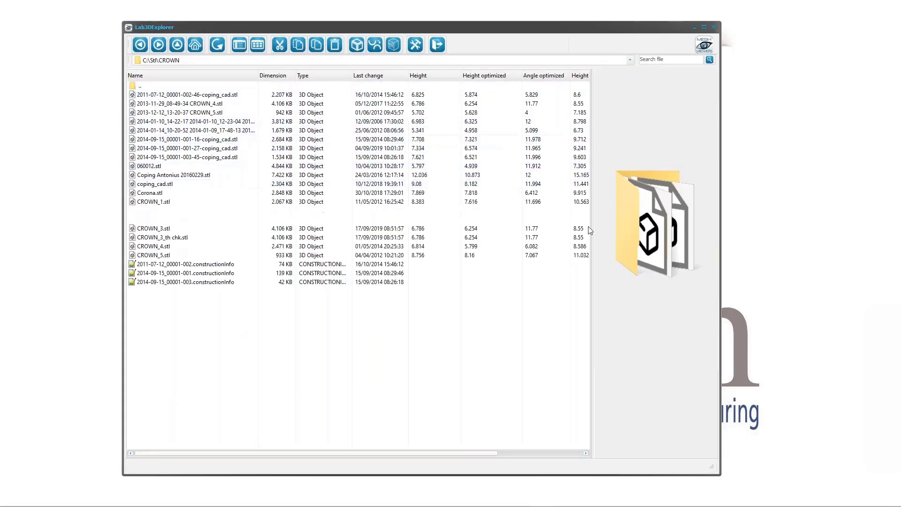
pyautogui.moveTo(735, 234); pyautogui.dragTo(811, 234)
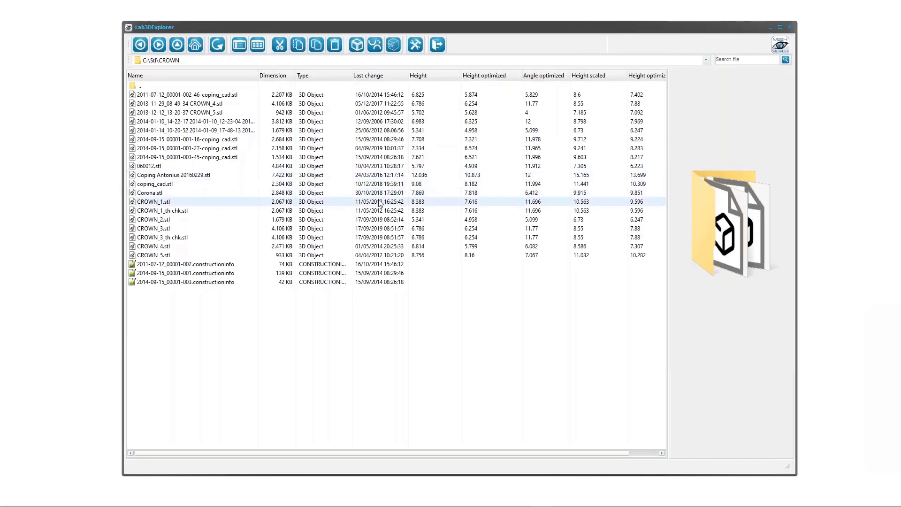
pyautogui.click(197, 104)
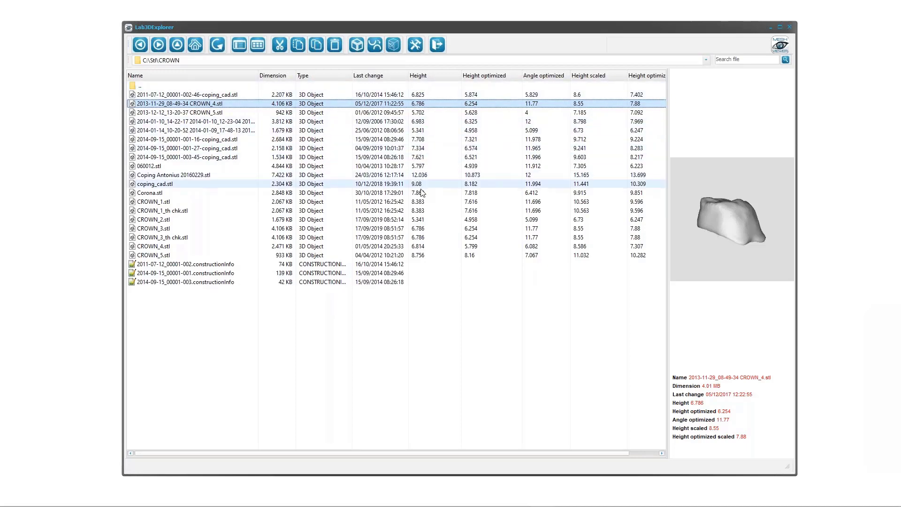
# Sort the CROWN files by ascending height and preview the shortest and the tallest object
pyautogui.click(413, 76)
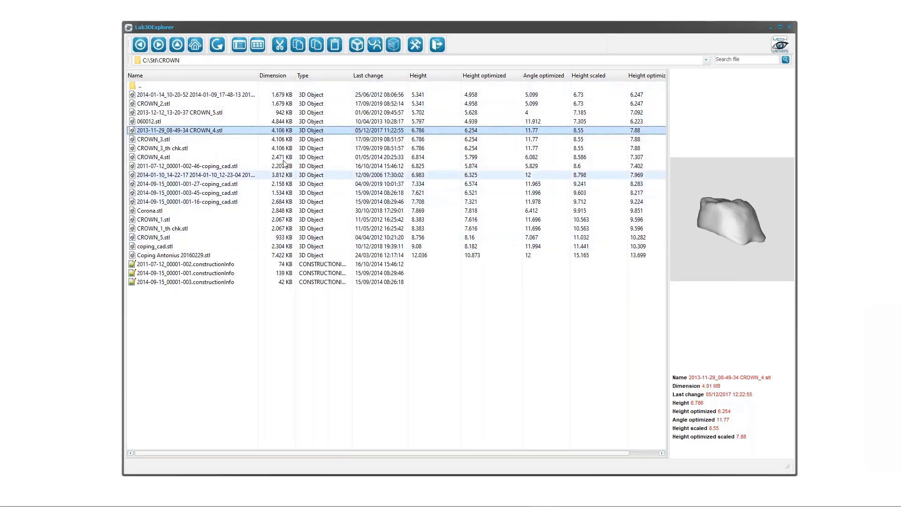
pyautogui.click(253, 95)
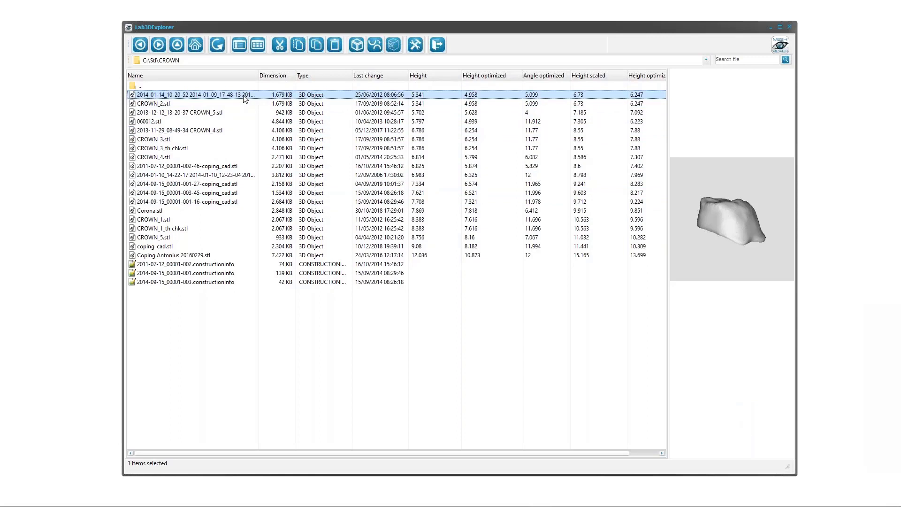
pyautogui.click(186, 254)
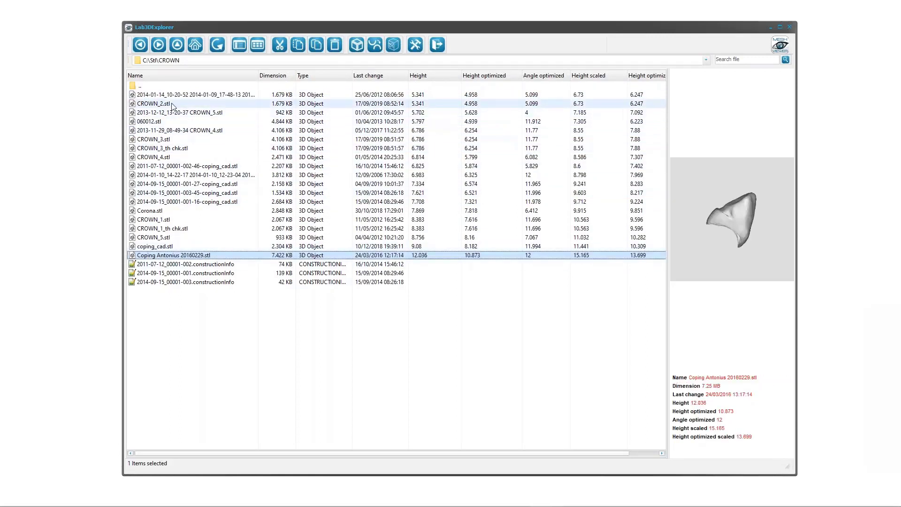
pyautogui.click(160, 95)
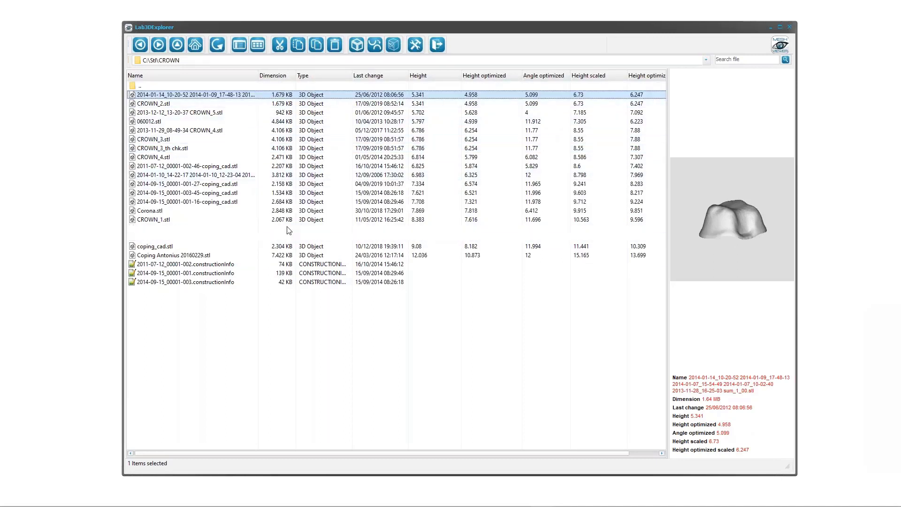
pyautogui.click(186, 184)
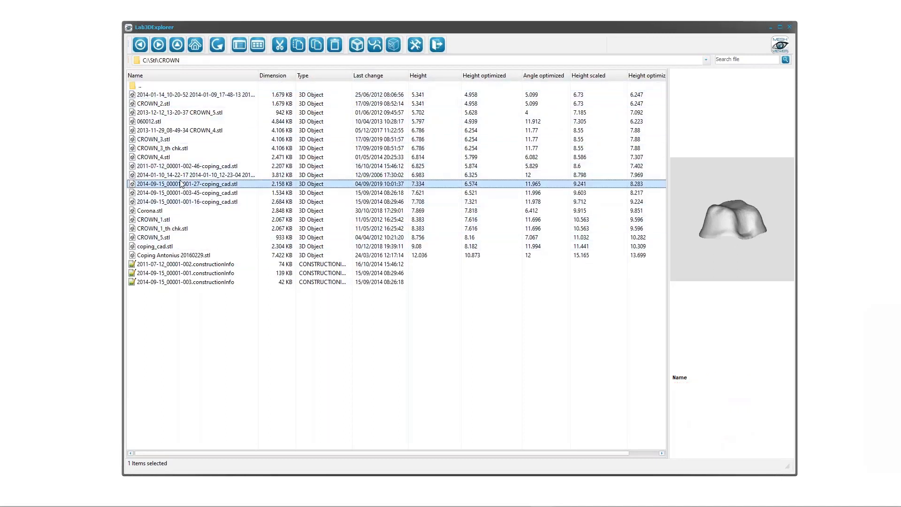
pyautogui.keyDown('shift'); pyautogui.click(193, 96); pyautogui.keyUp('shift')
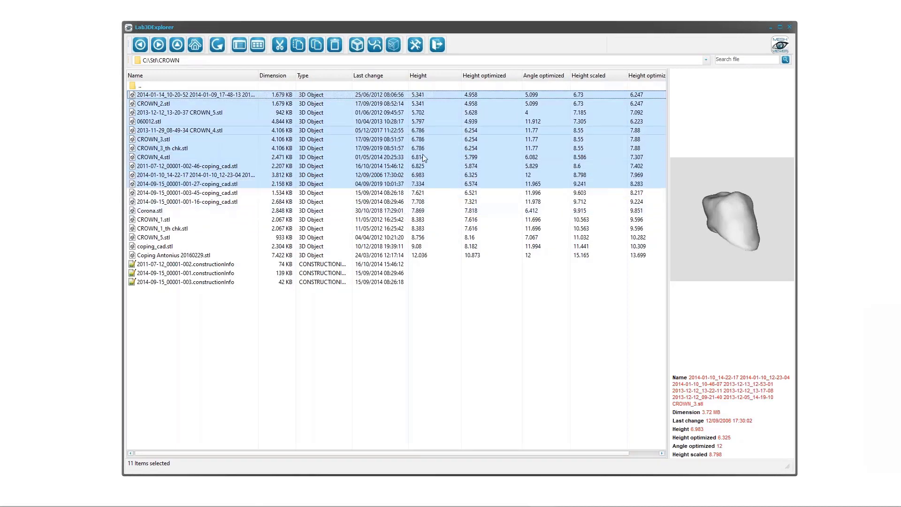
pyautogui.click(420, 246)
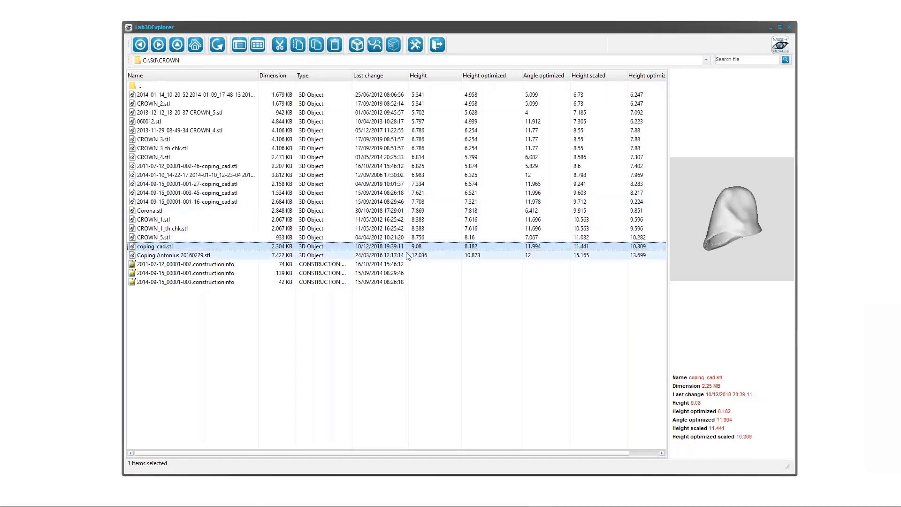
pyautogui.click(184, 257)
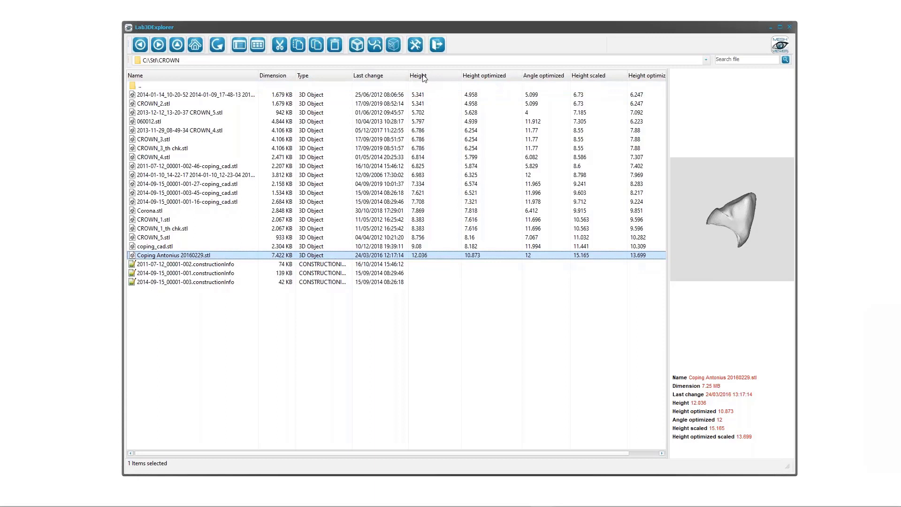
pyautogui.click(418, 94)
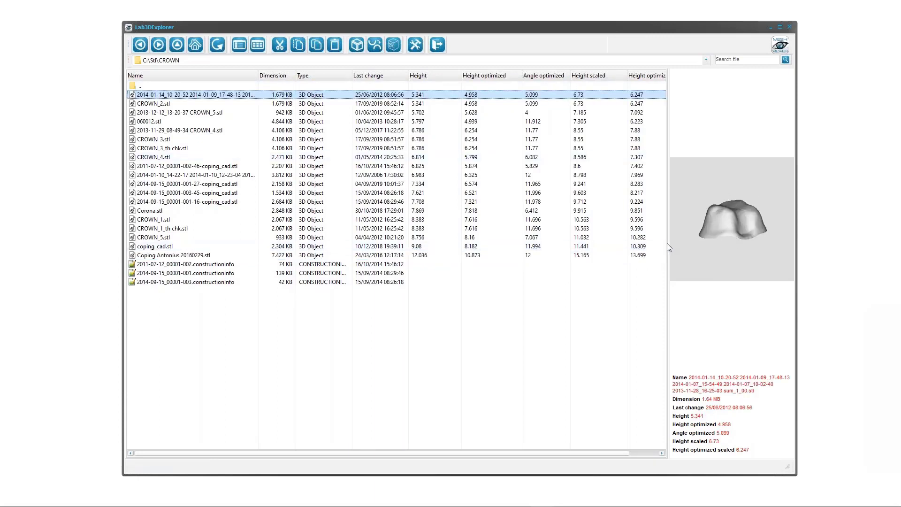
# Enlarge the preview pane, widen the explorer window so the height columns fit, and reposition the window
pyautogui.moveTo(669, 242); pyautogui.dragTo(585, 243)
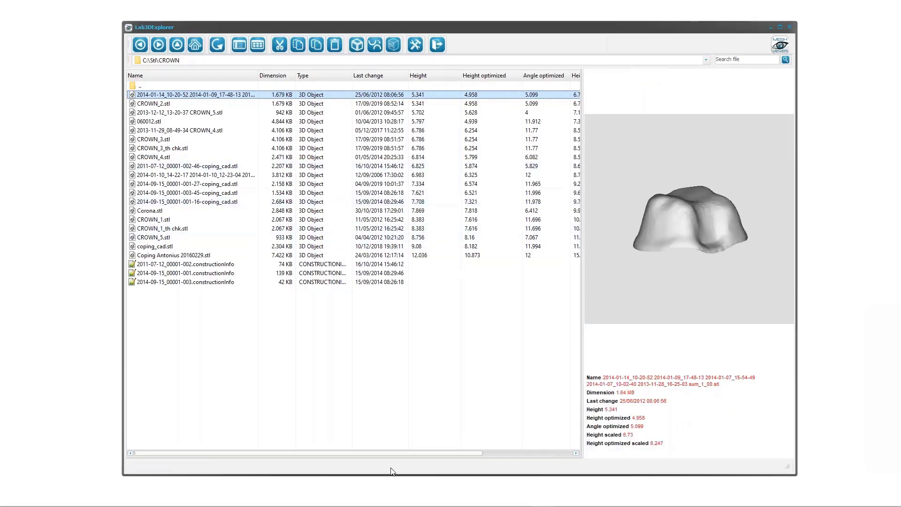
pyautogui.moveTo(395, 454); pyautogui.dragTo(514, 455)
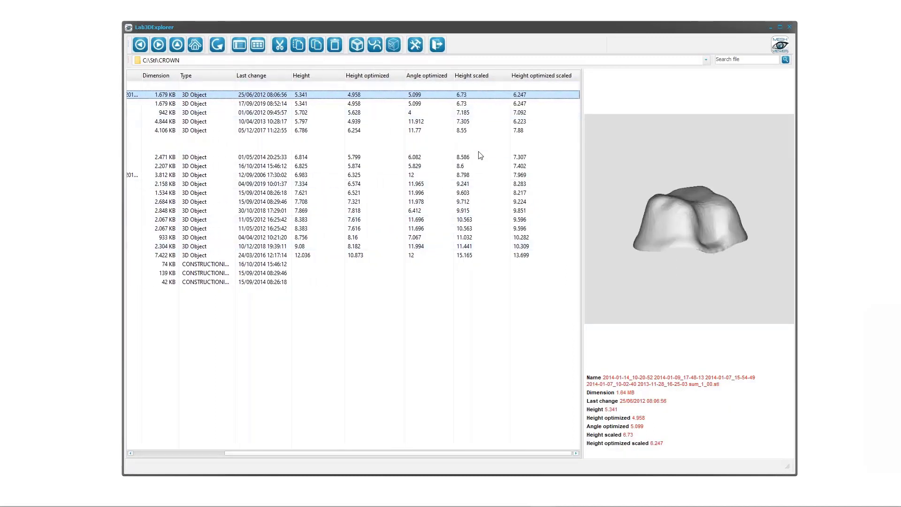
pyautogui.moveTo(796, 104); pyautogui.dragTo(883, 105)
pyautogui.click(148, 454)
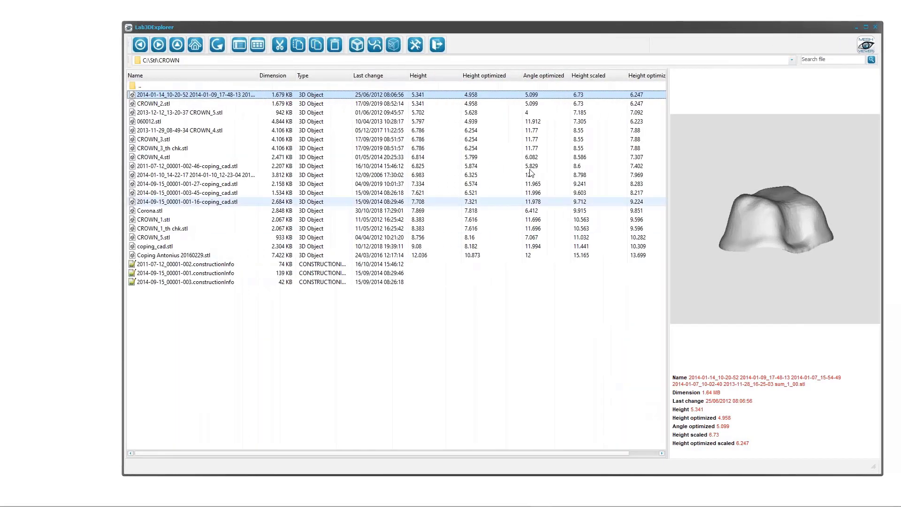
pyautogui.moveTo(586, 31); pyautogui.dragTo(528, 32)
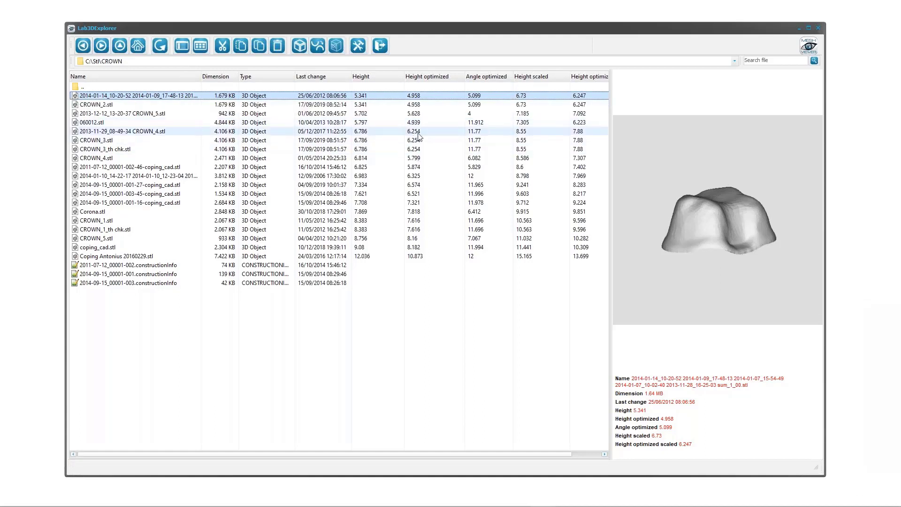
# Inspect the shortest crown in the dynamic preview and close the viewer
pyautogui.rightClick(146, 96)
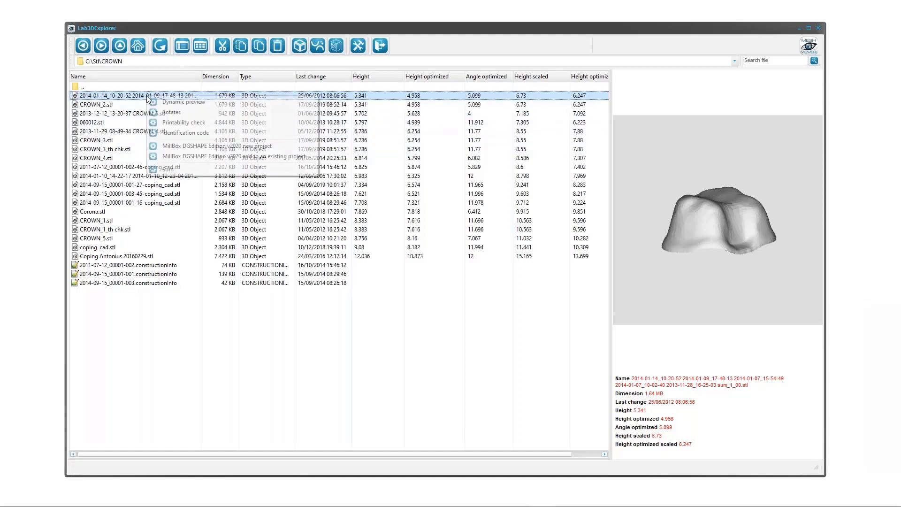
pyautogui.click(184, 102)
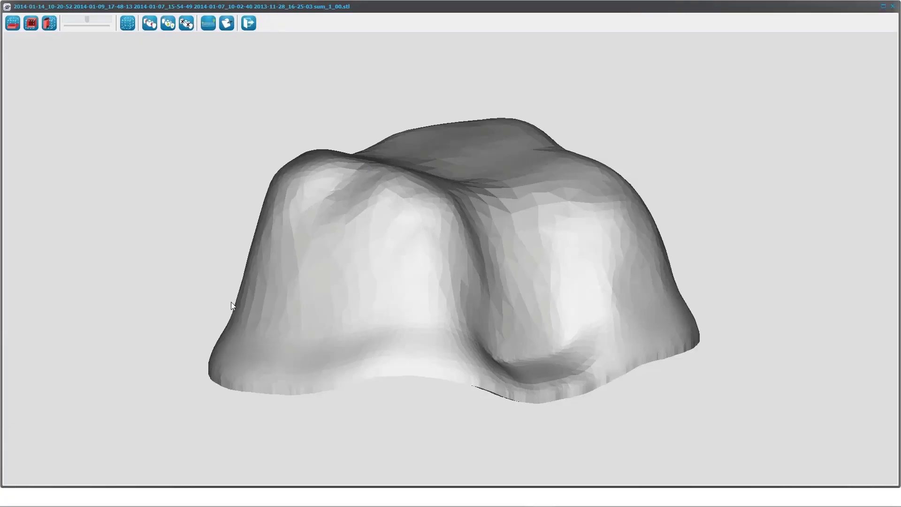
pyautogui.scroll(-2, 231, 302)
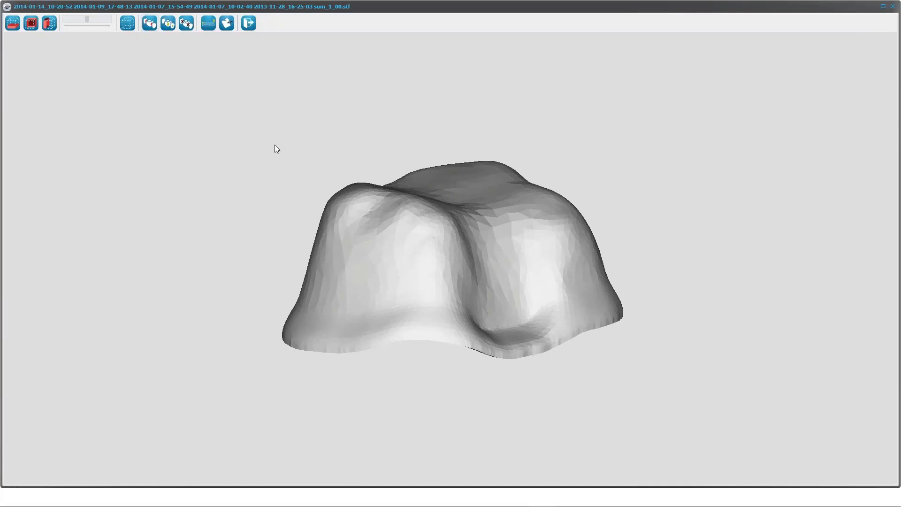
pyautogui.moveTo(345, 275); pyautogui.dragTo(347, 254)
pyautogui.click(893, 6)
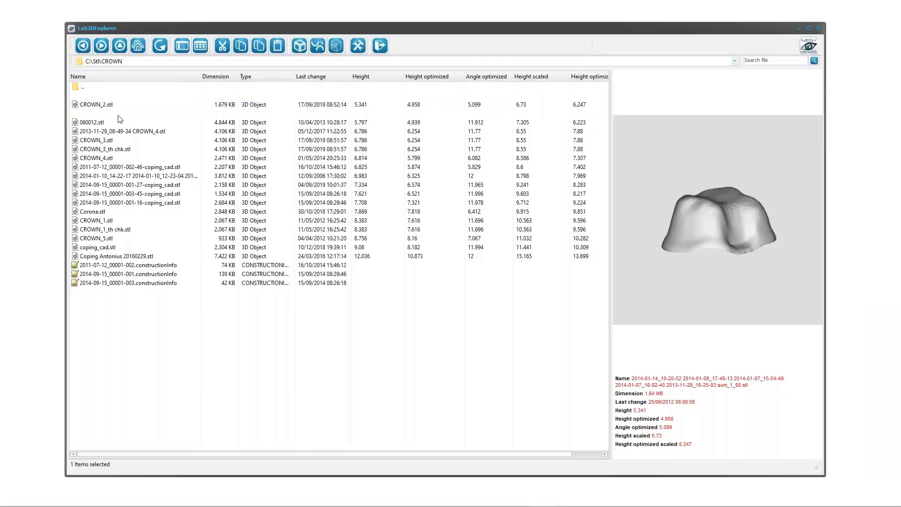
# Preview further crown files and open CROWN_1_th chk.stl in the dynamic preview to inspect it from another side
pyautogui.click(119, 116)
pyautogui.click(105, 213)
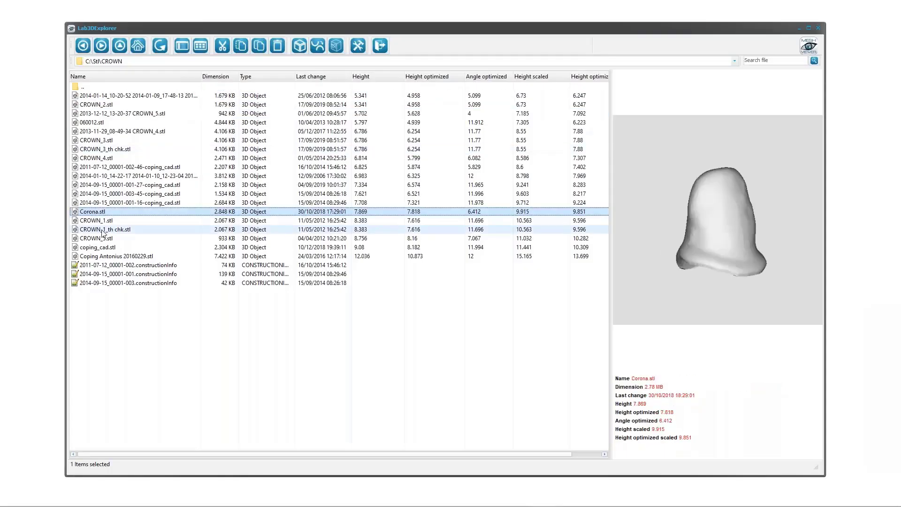
pyautogui.click(104, 227)
pyautogui.rightClick(109, 230)
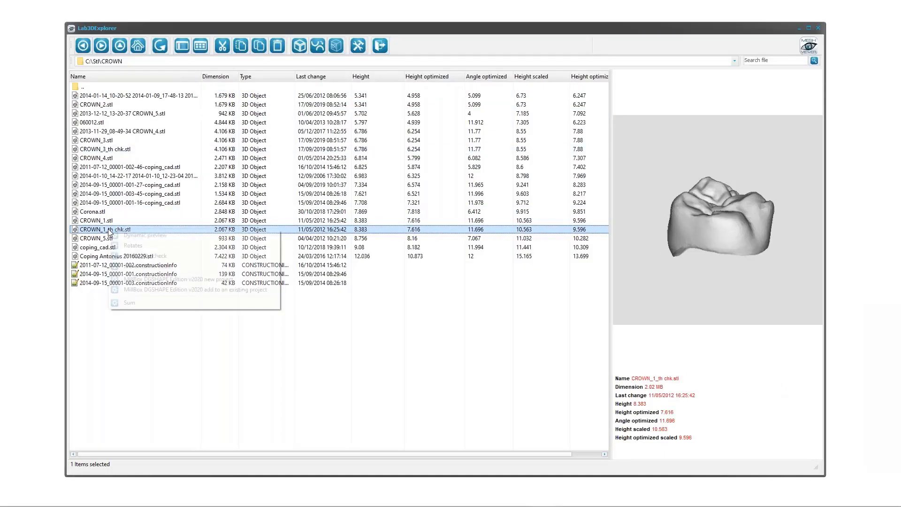
pyautogui.click(176, 231)
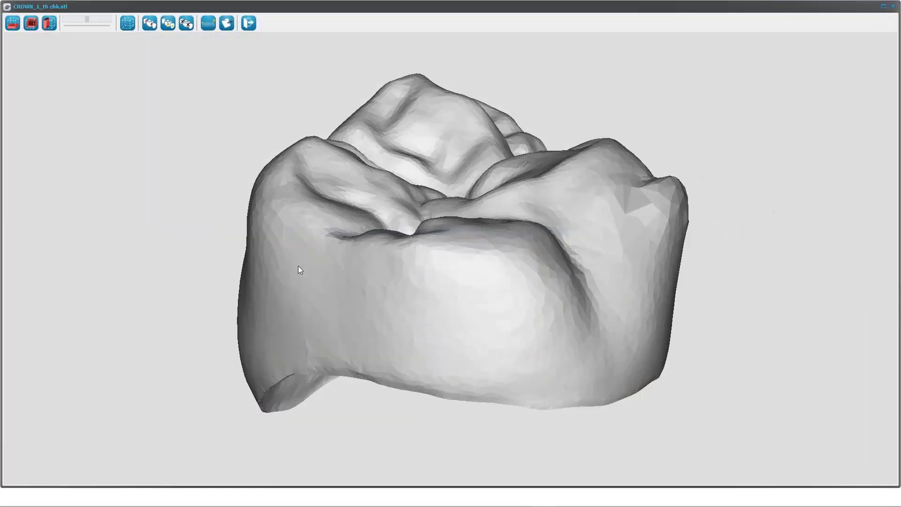
pyautogui.moveTo(297, 266); pyautogui.dragTo(331, 265)
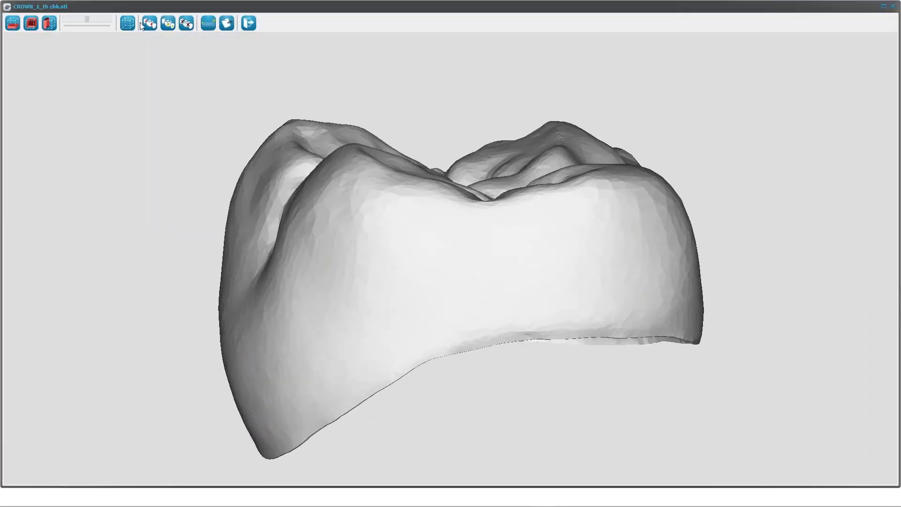
# Turn on the red spherical markers on the crown and inspect their placement from several sides
pyautogui.click(150, 24)
pyautogui.moveTo(578, 295); pyautogui.dragTo(412, 358)
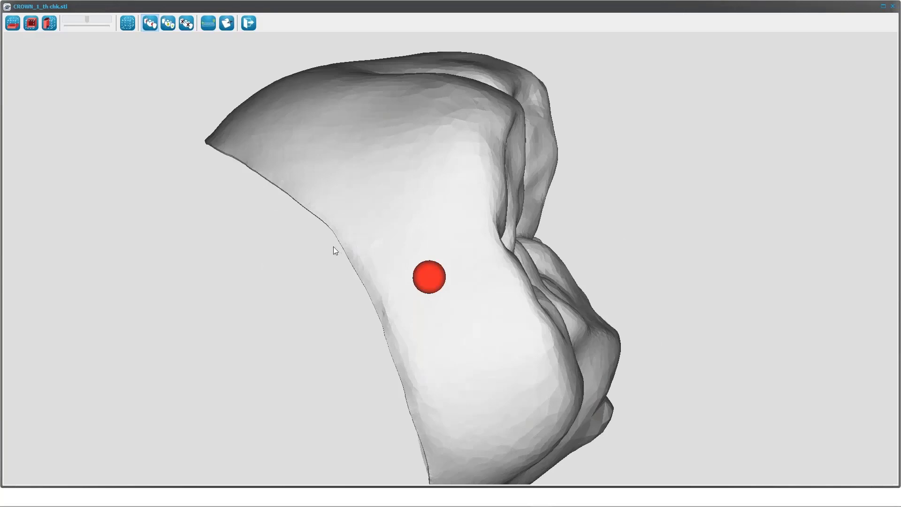
pyautogui.scroll(-3, 333, 246)
pyautogui.moveTo(513, 286); pyautogui.dragTo(437, 284)
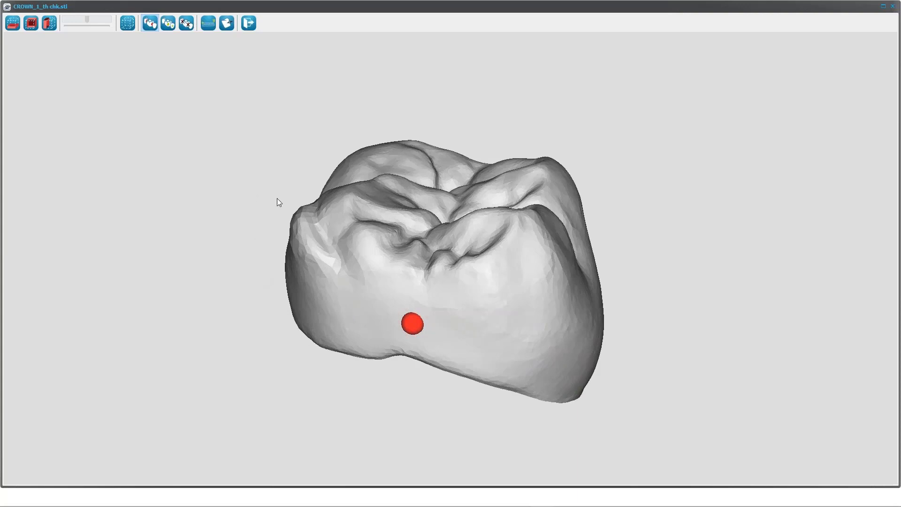
pyautogui.moveTo(294, 245); pyautogui.dragTo(256, 238)
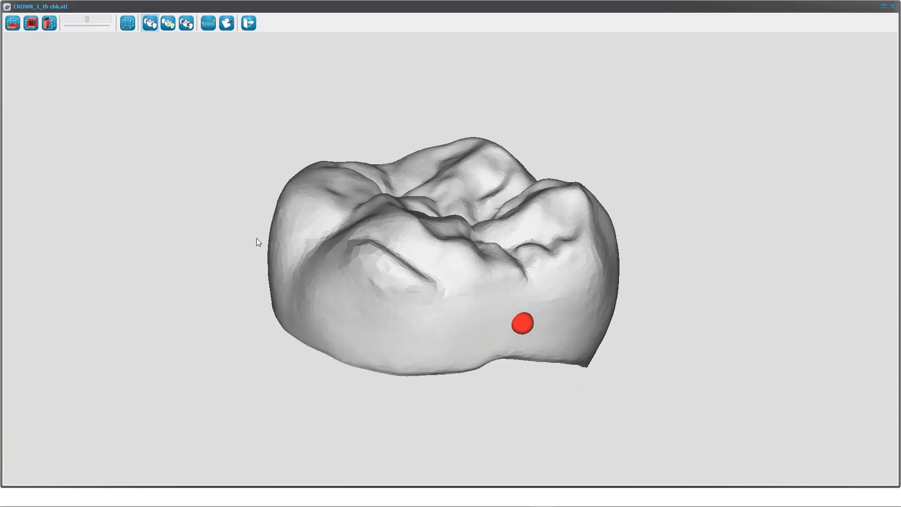
# Display the crown's colour-coded thickness map and examine its chewing surface
pyautogui.click(226, 25)
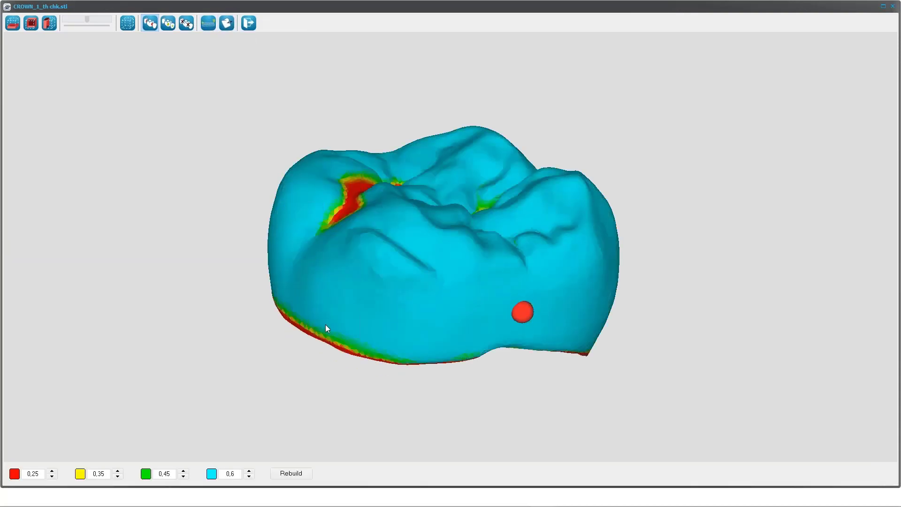
pyautogui.moveTo(326, 326); pyautogui.dragTo(440, 308)
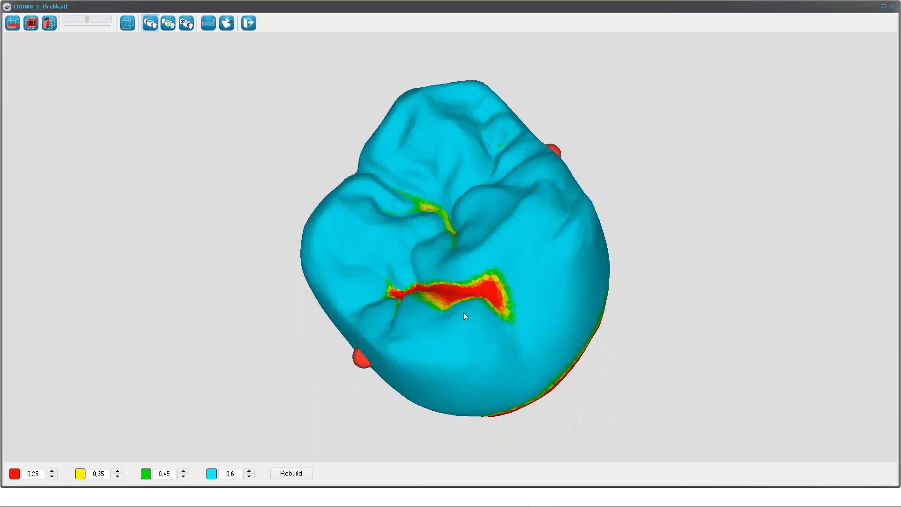
# Make the crown transparent and examine its thickness map and red markers from several sides
pyautogui.moveTo(462, 313); pyautogui.dragTo(438, 204, button='middle')
pyautogui.scroll(1, 462, 300)
pyautogui.scroll(1, 461, 300)
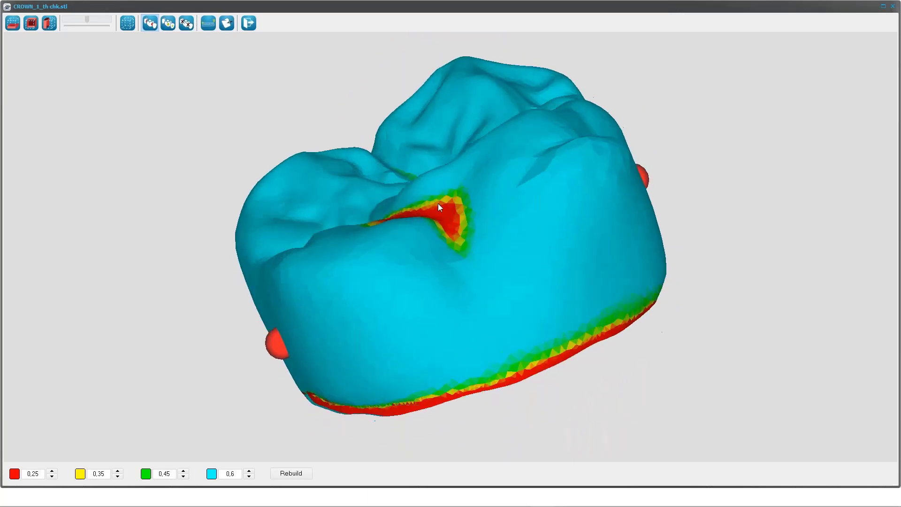
pyautogui.click(133, 26)
pyautogui.moveTo(295, 221); pyautogui.dragTo(514, 219, button='middle')
pyautogui.scroll(2, 599, 210)
pyautogui.scroll(-2, 513, 219)
pyautogui.moveTo(399, 230)
pyautogui.mouseDown(button='middle')
pyautogui.moveTo(386, 249)
pyautogui.moveTo(420, 243)
pyautogui.moveTo(392, 241)
pyautogui.mouseUp(button='middle')
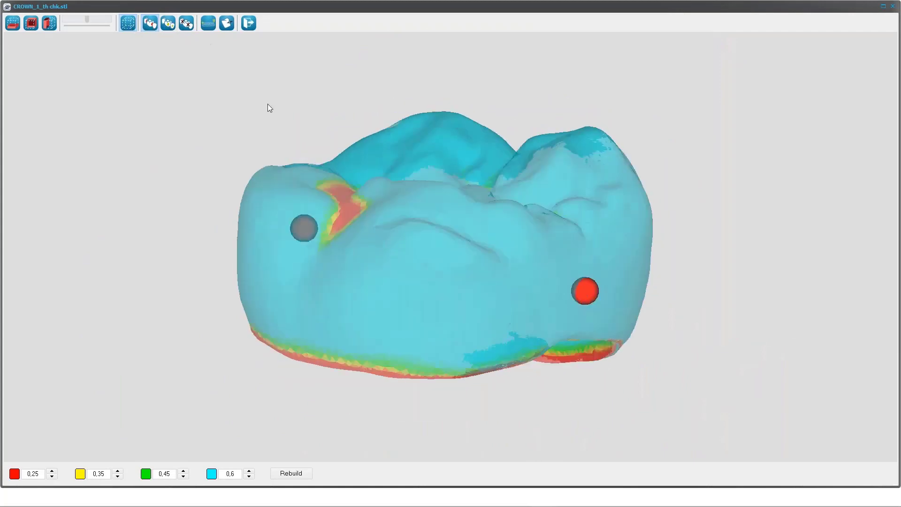
pyautogui.moveTo(308, 153); pyautogui.dragTo(328, 226, button='middle')
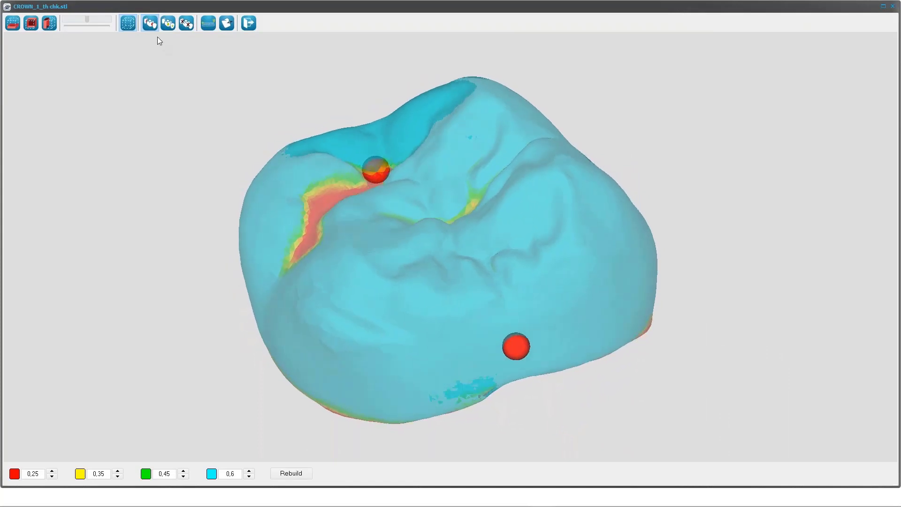
# Cut a vertical section through the transparent crown and shift the cutting plane to hide more of the model
pyautogui.click(33, 26)
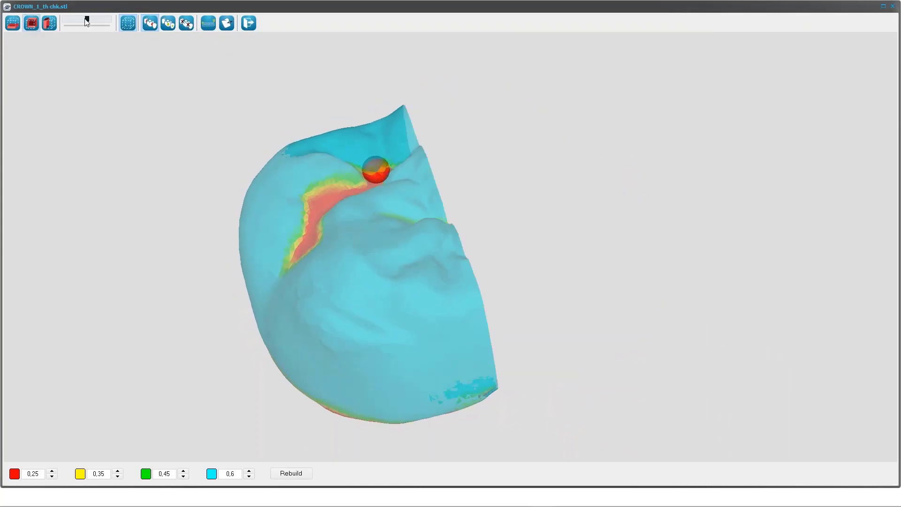
pyautogui.moveTo(86, 20); pyautogui.dragTo(77, 24)
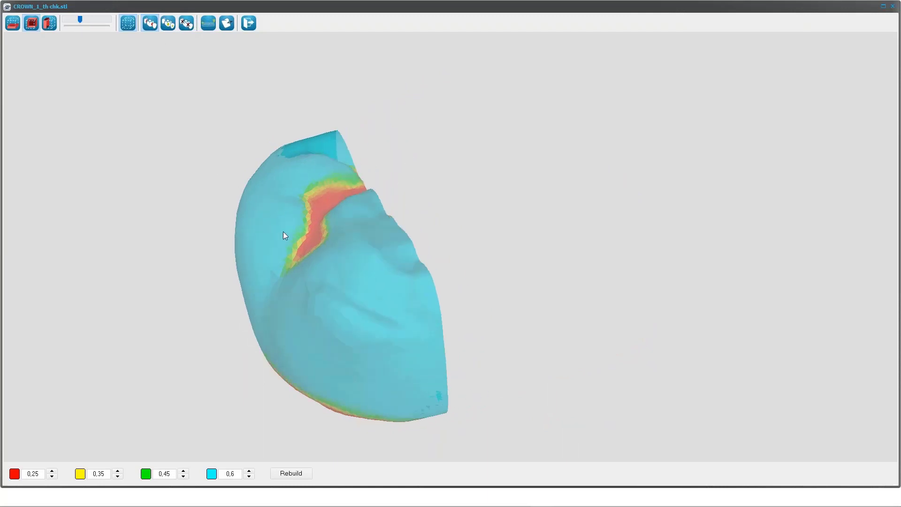
pyautogui.moveTo(283, 232); pyautogui.dragTo(171, 66, button='middle')
# Return the sectioned crown to solid display and examine the thickness colours along its cut faces and inner surface
pyautogui.click(128, 22)
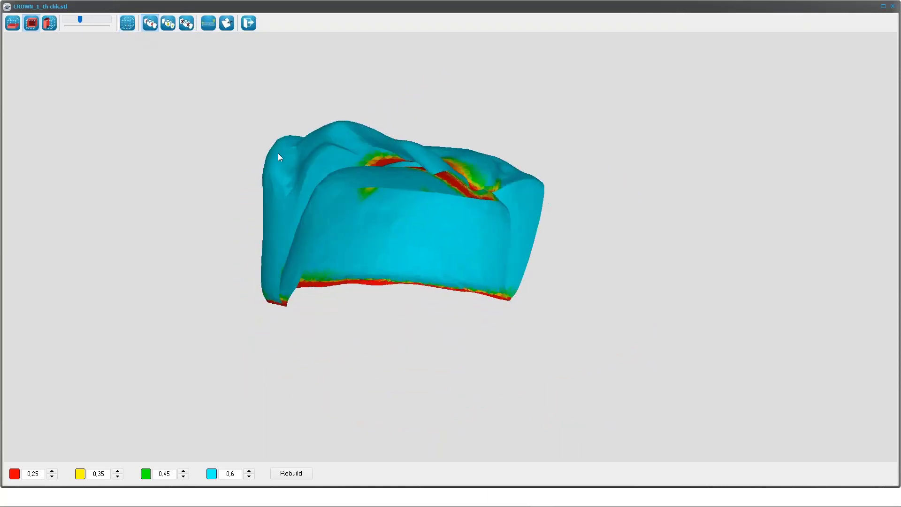
pyautogui.moveTo(278, 153); pyautogui.dragTo(530, 302, button='middle')
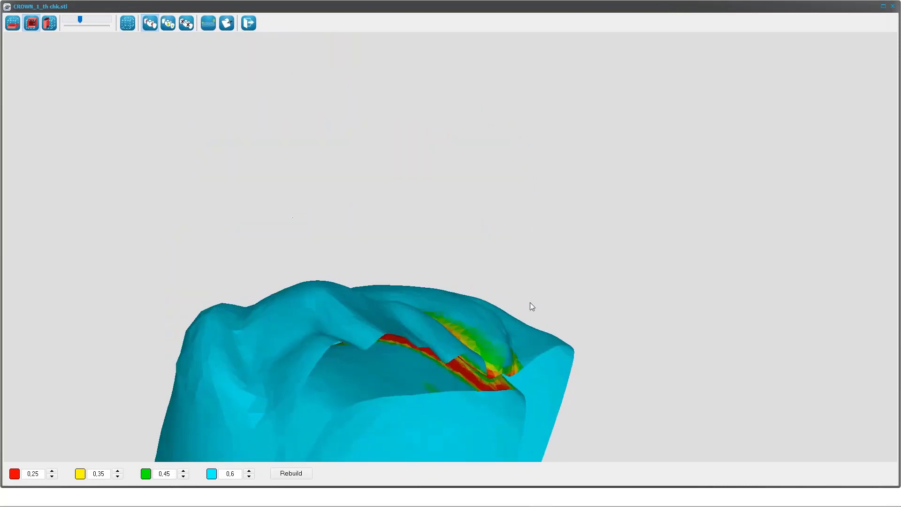
pyautogui.moveTo(509, 426); pyautogui.dragTo(374, 230, button='middle')
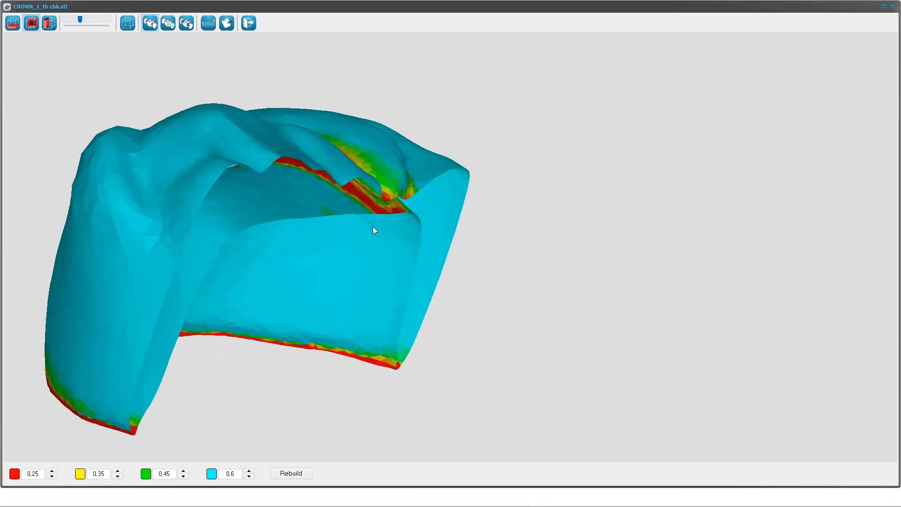
pyautogui.scroll(6, 361, 185)
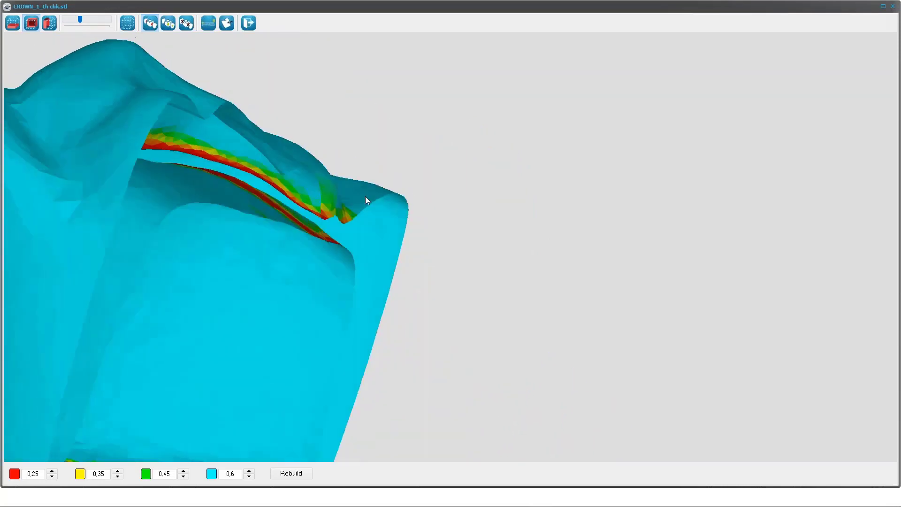
pyautogui.scroll(-8, 338, 217)
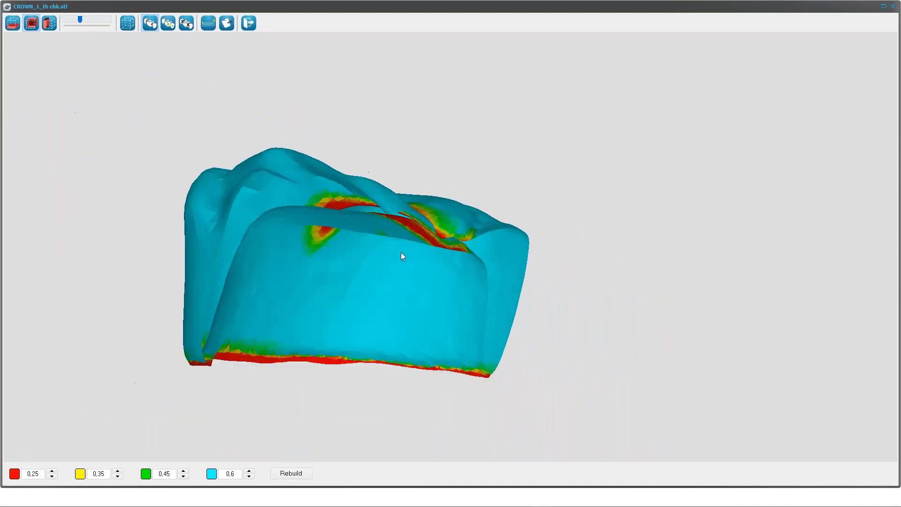
pyautogui.moveTo(401, 252); pyautogui.dragTo(443, 133, button='middle')
pyautogui.moveTo(484, 196); pyautogui.dragTo(486, 178, button='middle')
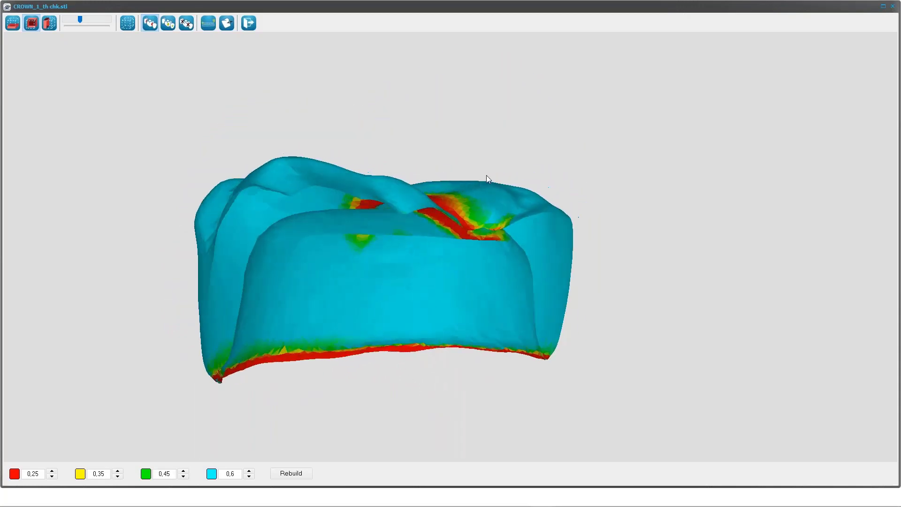
# Examine the sectioned crown in transparent display, restore the solid display and close the dynamic preview
pyautogui.click(128, 23)
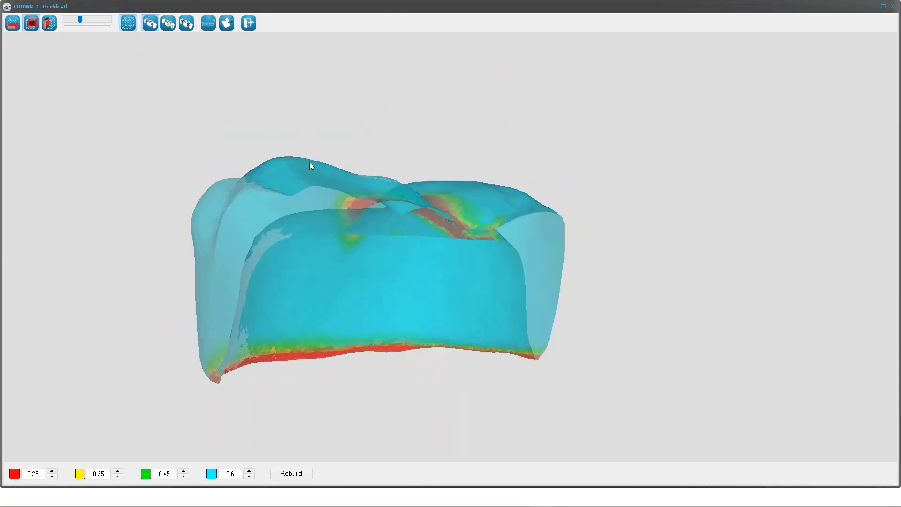
pyautogui.moveTo(310, 165); pyautogui.dragTo(237, 51, button='middle')
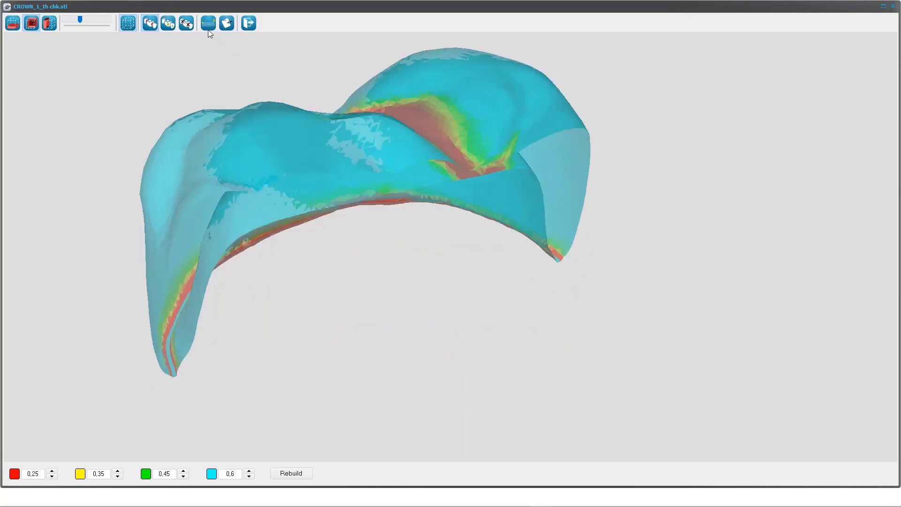
pyautogui.scroll(-2, 404, 304)
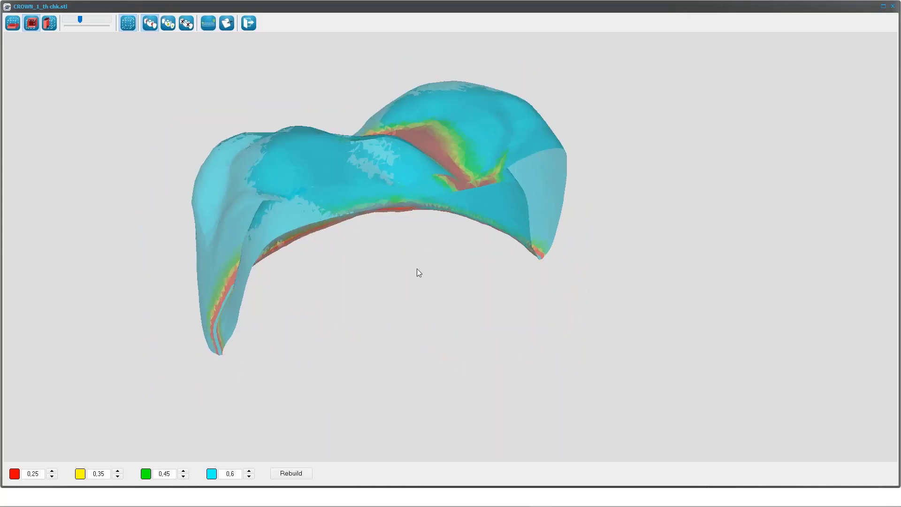
pyautogui.moveTo(416, 268)
pyautogui.mouseDown(button='middle')
pyautogui.moveTo(427, 263)
pyautogui.moveTo(425, 277)
pyautogui.mouseUp(button='middle')
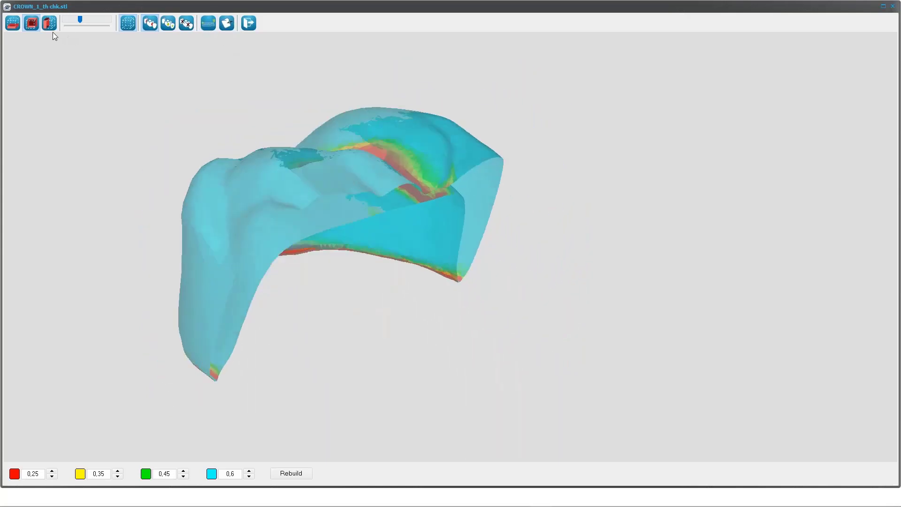
pyautogui.click(126, 24)
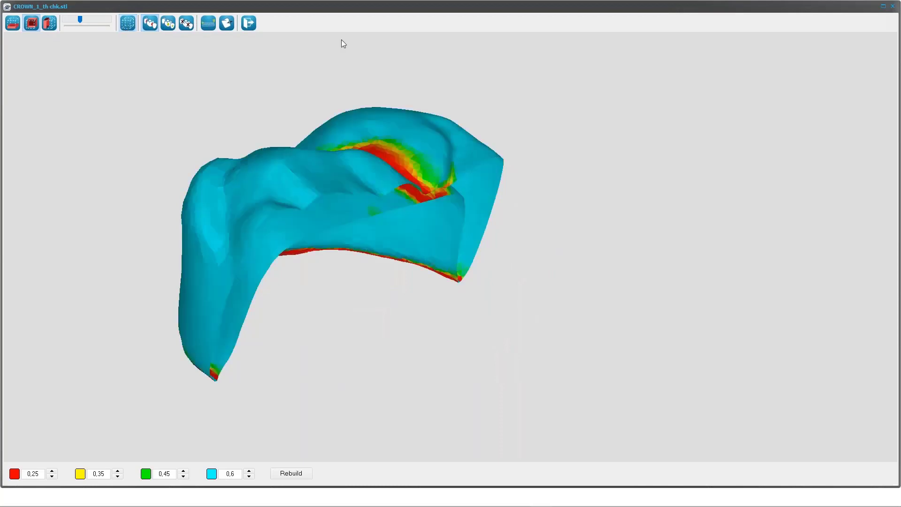
pyautogui.click(893, 6)
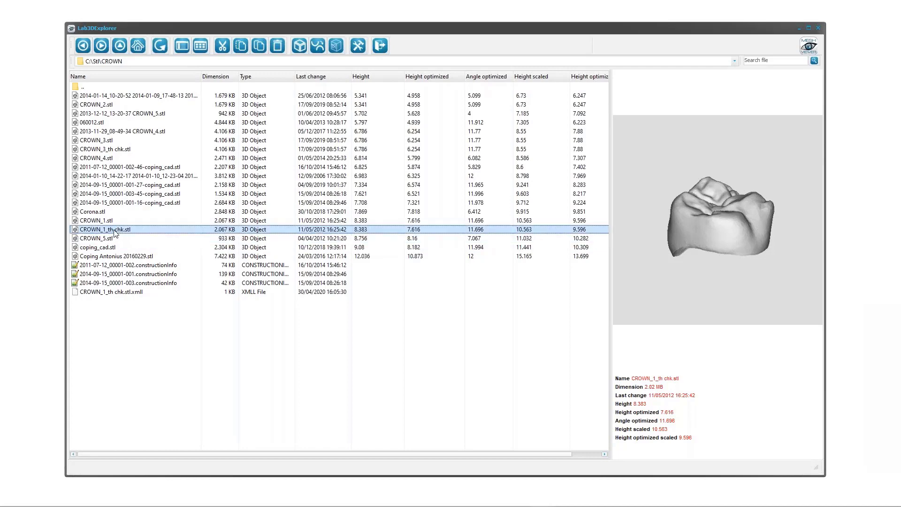
# Reopen CROWN_1_th chk.stl in the dynamic preview, check its red marker by rotating the crown, and close the viewer
pyautogui.rightClick(115, 231)
pyautogui.click(132, 236)
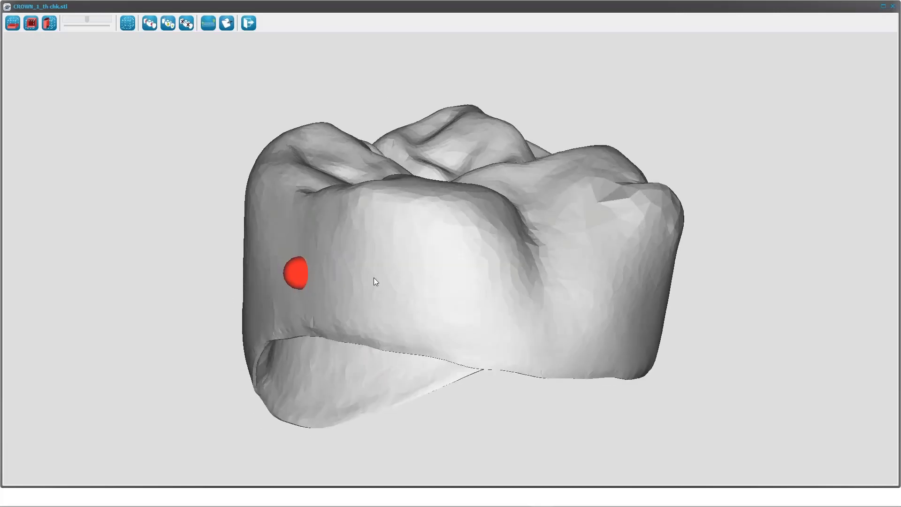
pyautogui.moveTo(374, 278)
pyautogui.mouseDown()
pyautogui.moveTo(349, 281)
pyautogui.moveTo(388, 276)
pyautogui.moveTo(373, 268)
pyautogui.mouseUp()
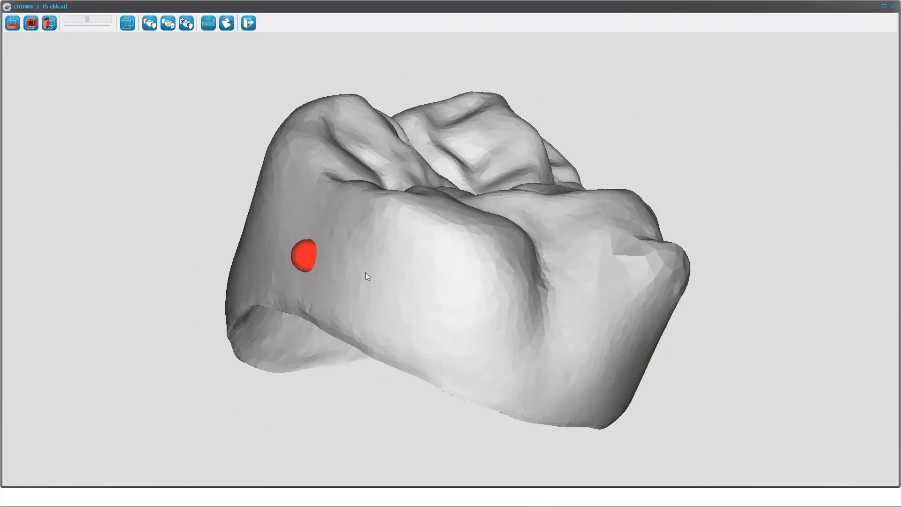
pyautogui.moveTo(362, 274); pyautogui.dragTo(358, 274)
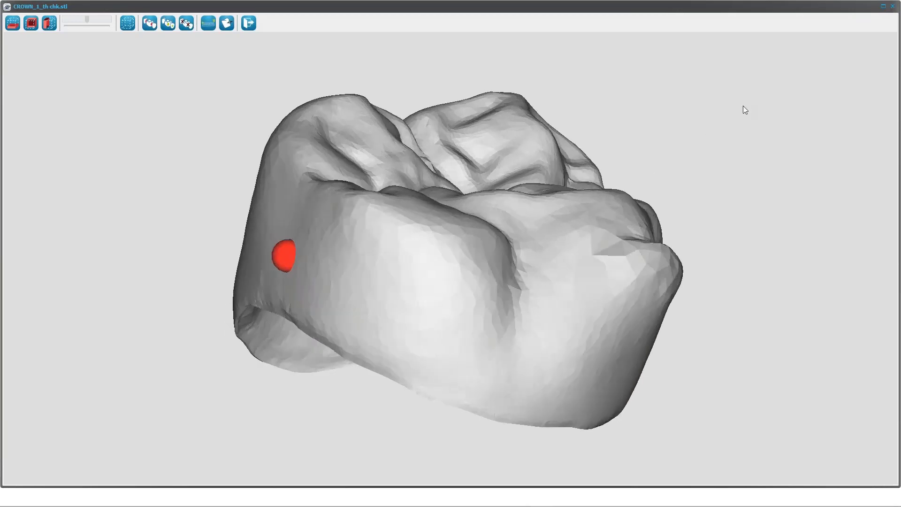
pyautogui.click(894, 9)
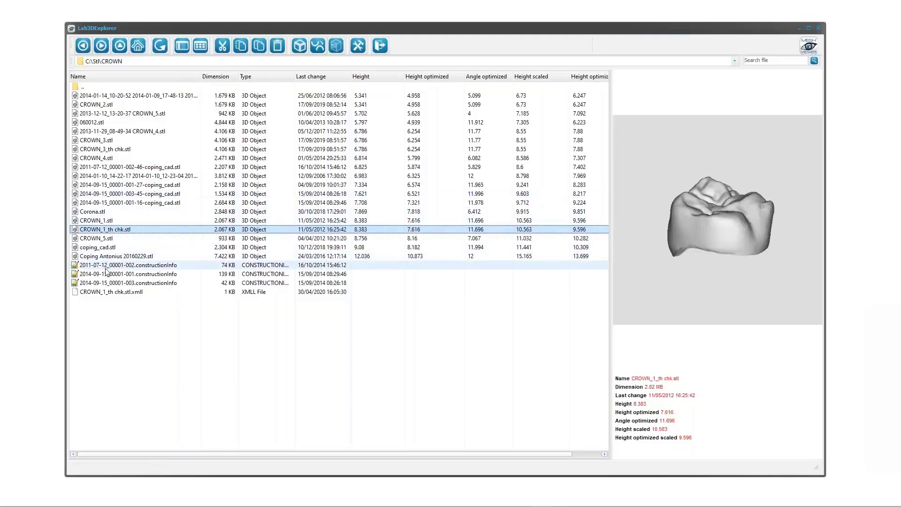
# Select CROWN_1_th chk.stl.xmll, its matching STL file, the parent folder entry and CROWN_2.stl to view their previews
pyautogui.click(111, 292)
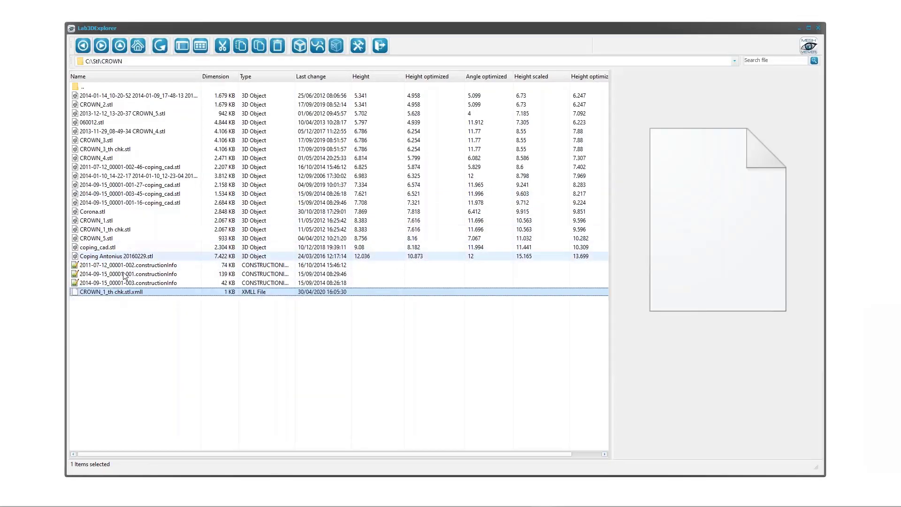
pyautogui.click(123, 230)
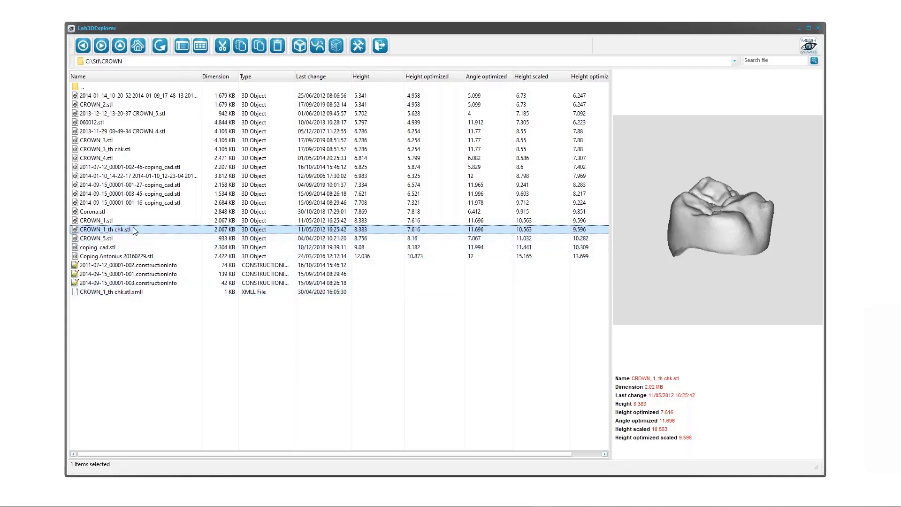
pyautogui.click(115, 87)
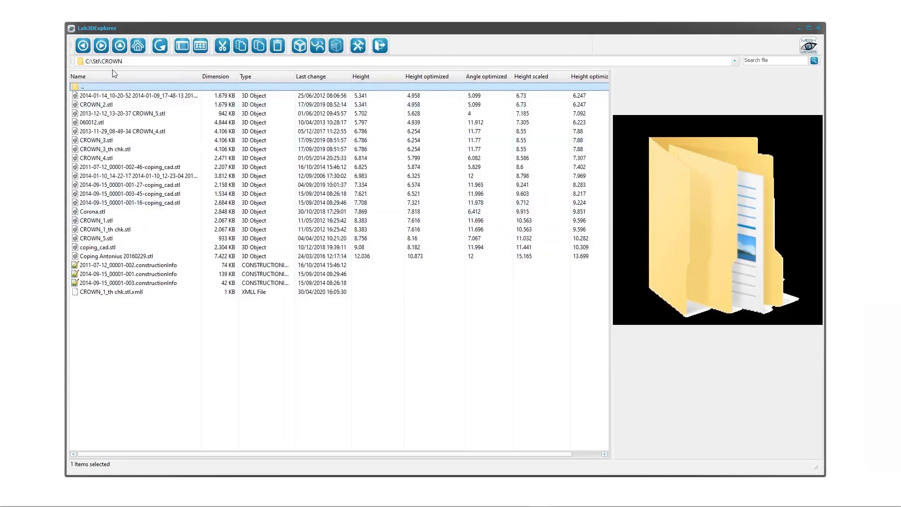
pyautogui.click(104, 104)
pyautogui.click(105, 105)
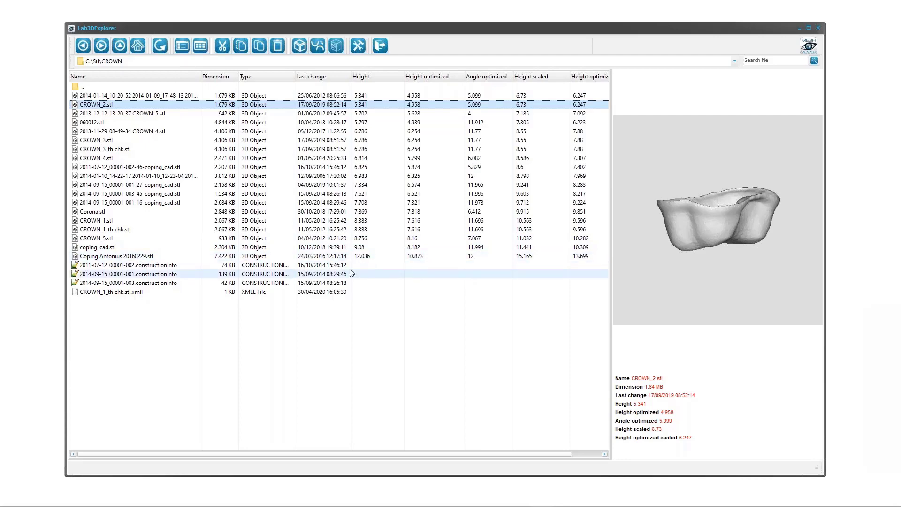
# Open coping_cad.stl in the dynamic preview, inspect the coping from different sides and close the viewer
pyautogui.click(105, 248)
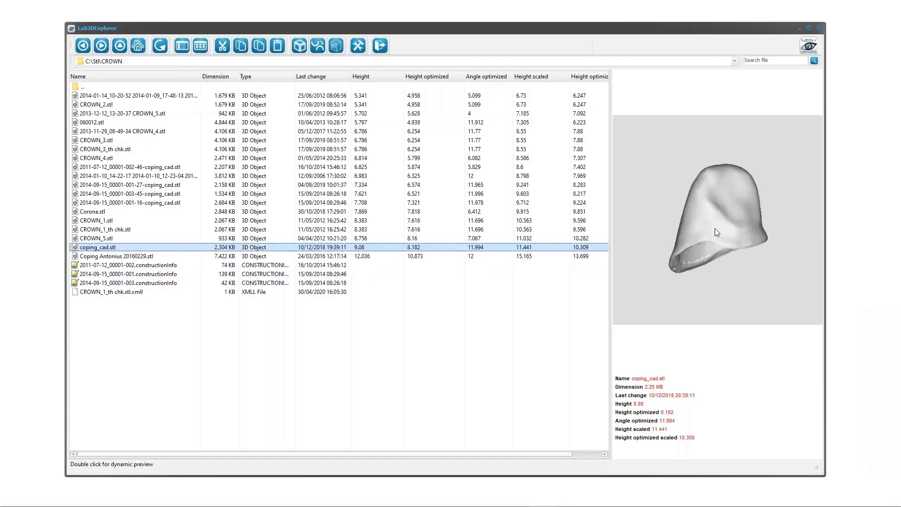
pyautogui.doubleClick(436, 247)
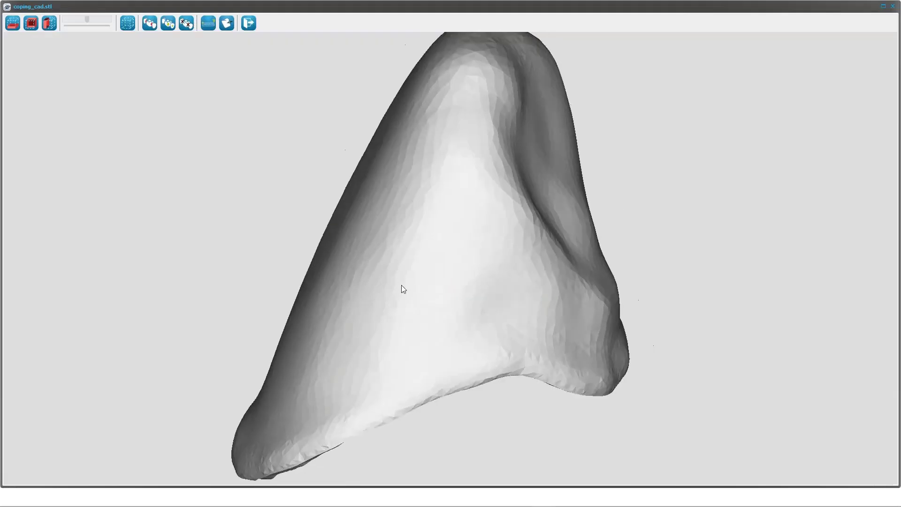
pyautogui.scroll(-2, 390, 287)
pyautogui.moveTo(384, 198); pyautogui.dragTo(357, 198)
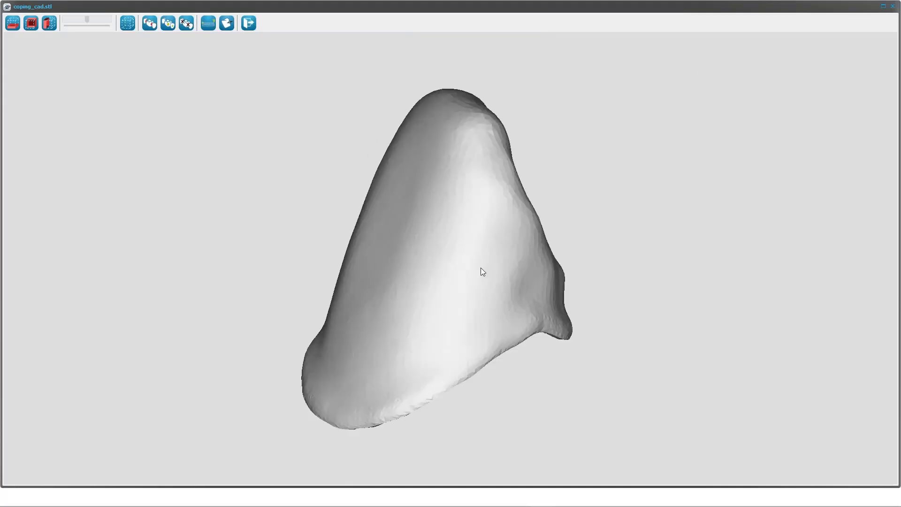
pyautogui.moveTo(482, 271); pyautogui.dragTo(451, 375)
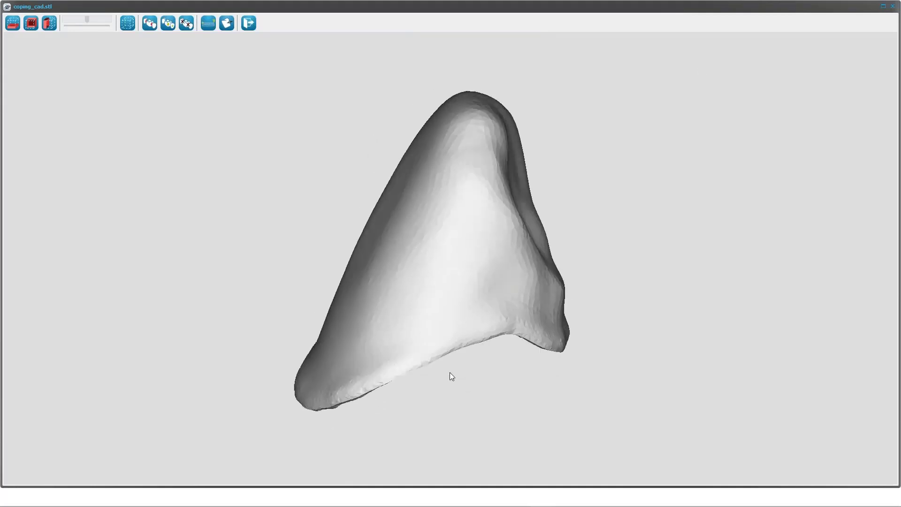
pyautogui.click(892, 6)
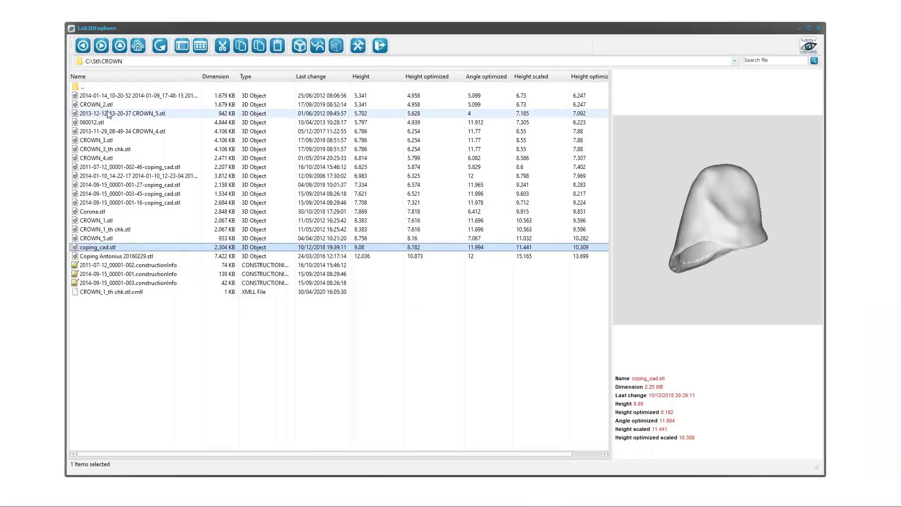
# Preview CROWN_2.stl and CROWN_1_th chk.stl from the file list
pyautogui.click(107, 113)
pyautogui.press('Up')
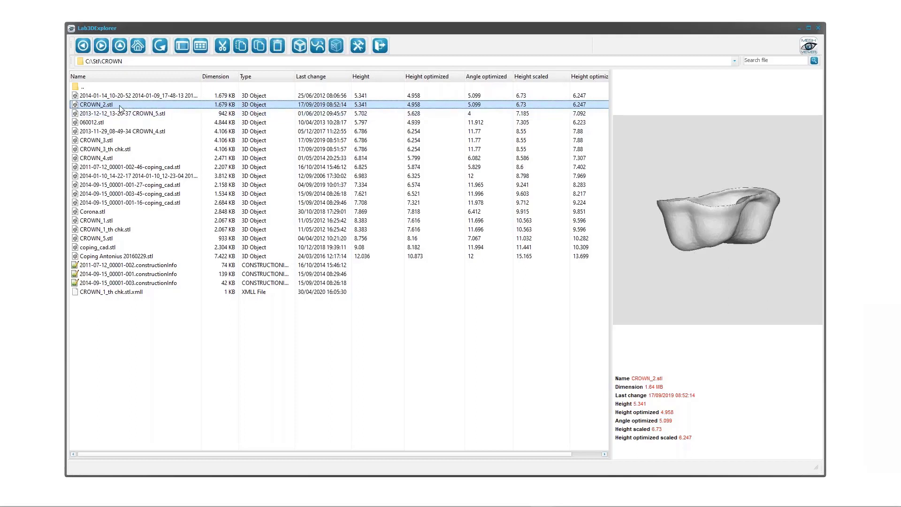
pyautogui.click(120, 230)
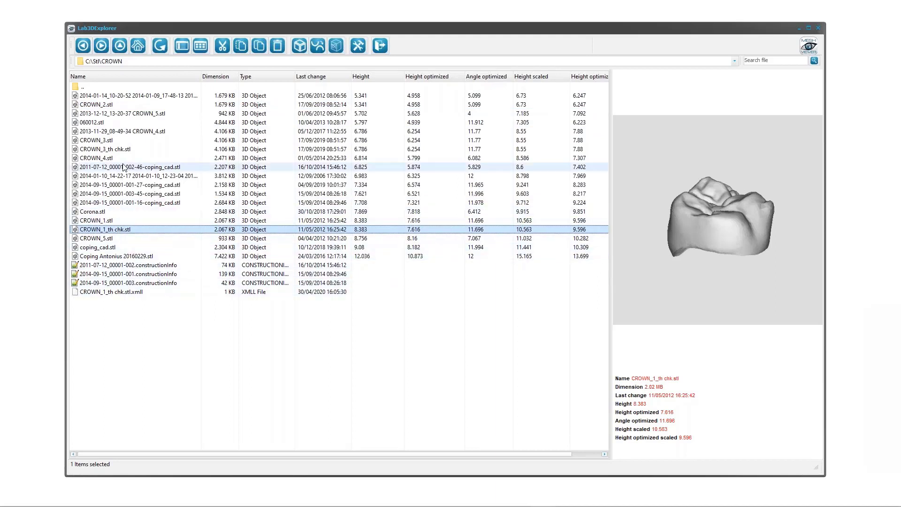
# Open CROWN_3_th chk.stl in the dynamic preview and rotate the crown to inspect its side and chewing surface
pyautogui.click(289, 150)
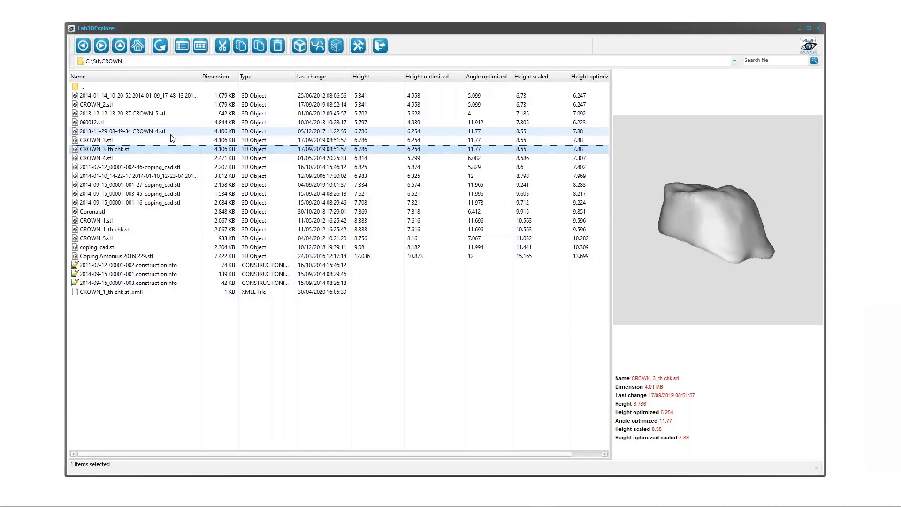
pyautogui.doubleClick(157, 148)
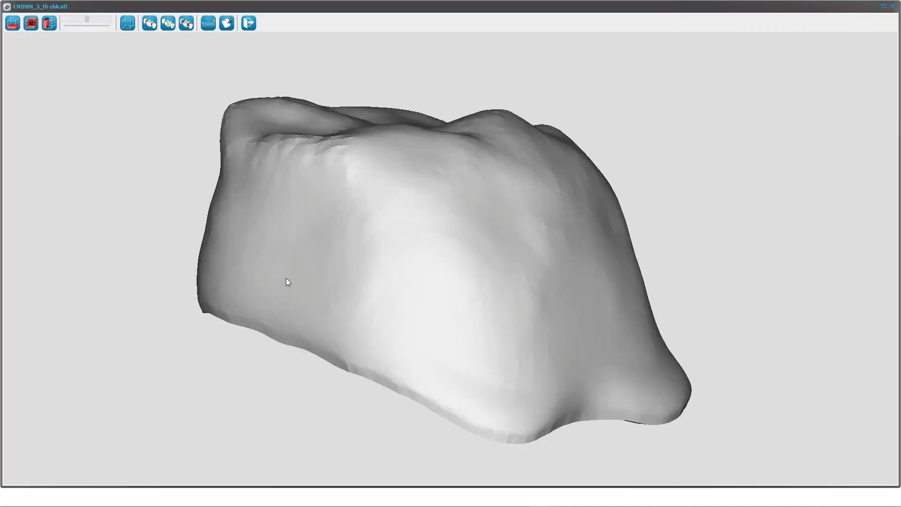
pyautogui.scroll(-2, 305, 281)
pyautogui.moveTo(376, 295); pyautogui.dragTo(327, 257)
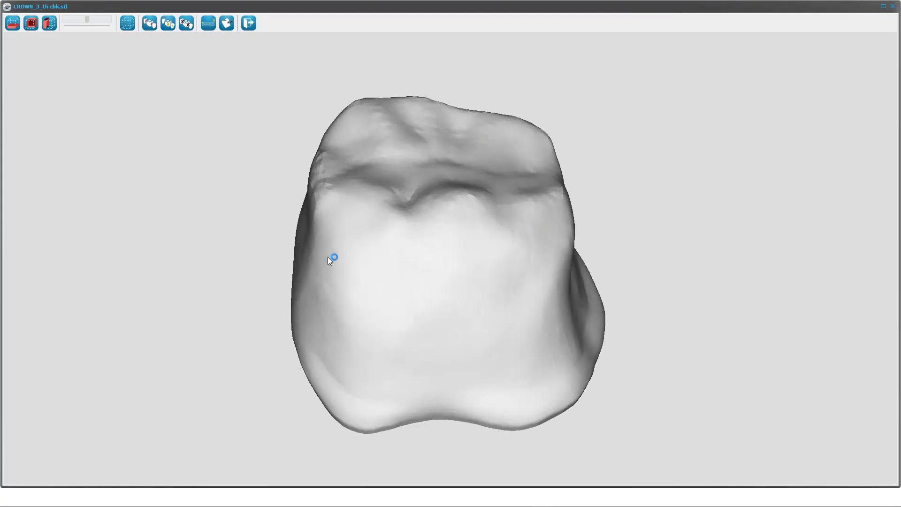
# Display the green markers on CROWN_3_th chk.stl, rotate the crown to inspect them on its sides and close the preview
pyautogui.click(168, 23)
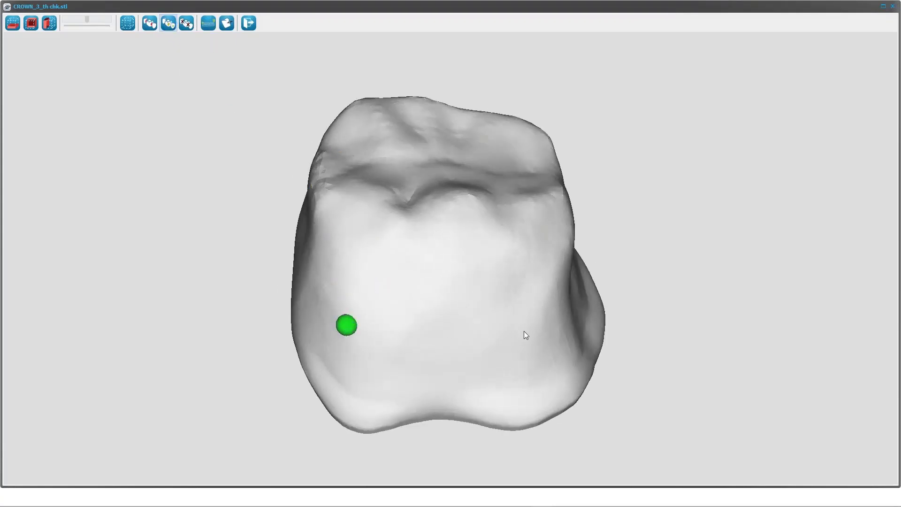
pyautogui.moveTo(588, 369); pyautogui.dragTo(506, 312)
pyautogui.moveTo(481, 353)
pyautogui.mouseDown()
pyautogui.moveTo(486, 339)
pyautogui.moveTo(533, 370)
pyautogui.moveTo(523, 380)
pyautogui.moveTo(497, 357)
pyautogui.mouseUp()
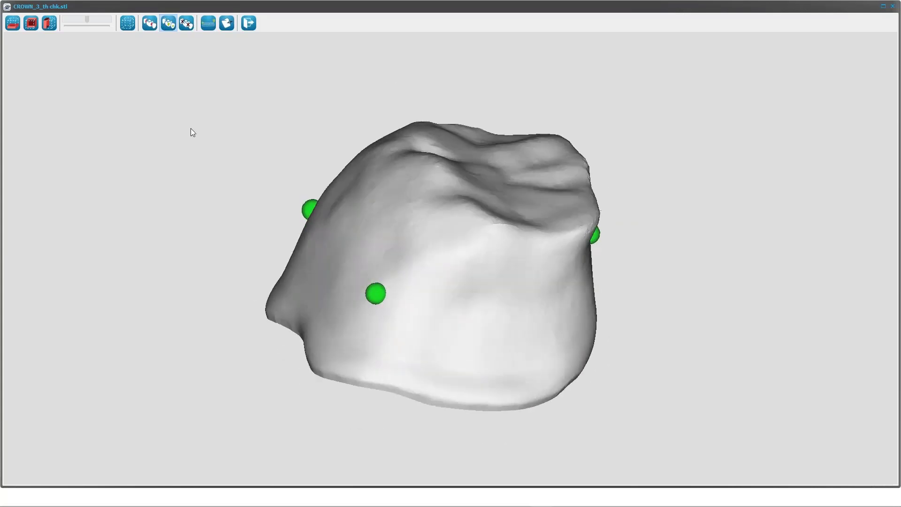
pyautogui.click(251, 24)
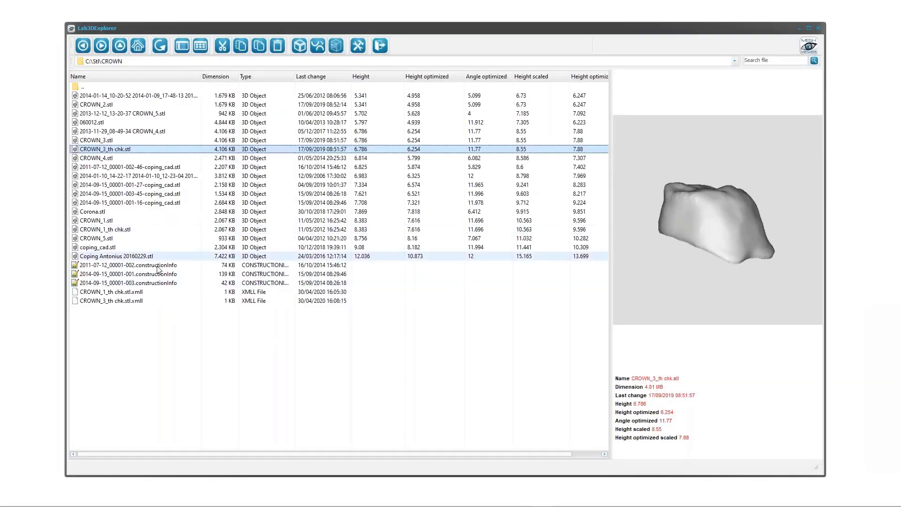
# Review the file operations available for 060012.stl without running any of them
pyautogui.click(158, 346)
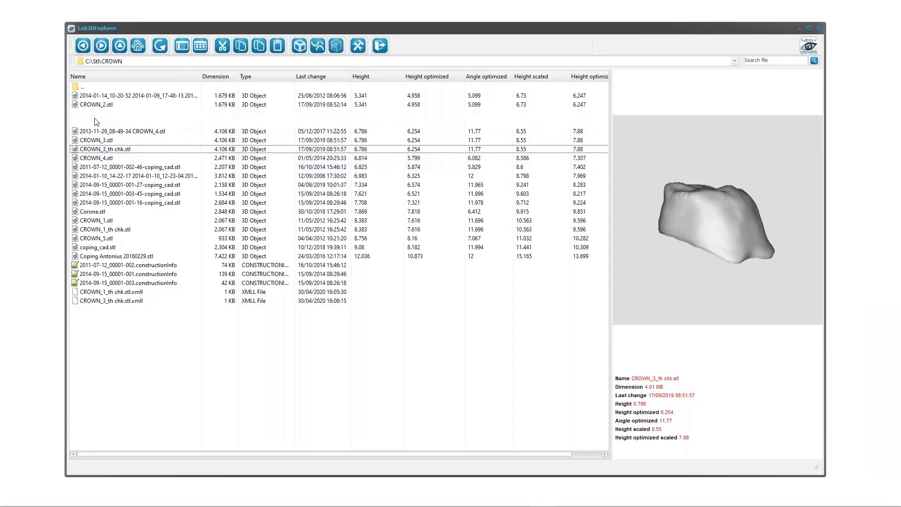
pyautogui.rightClick(94, 122)
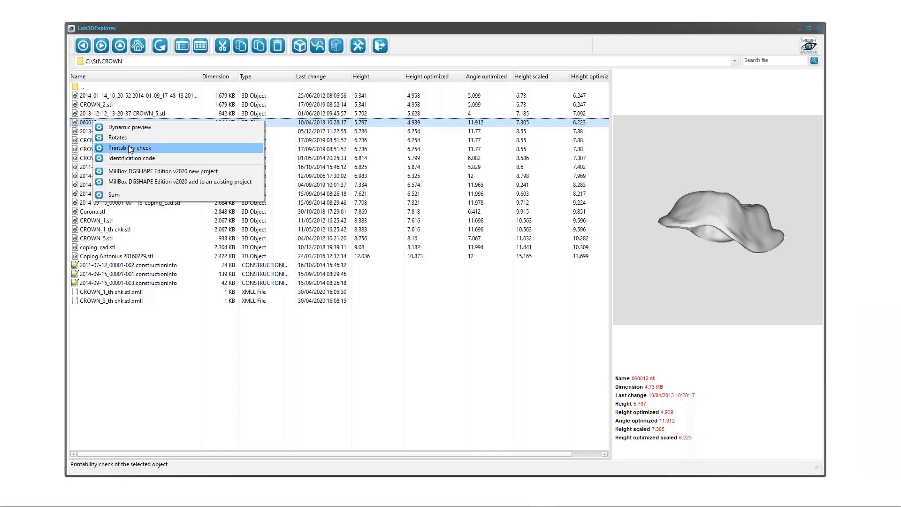
pyautogui.click(158, 354)
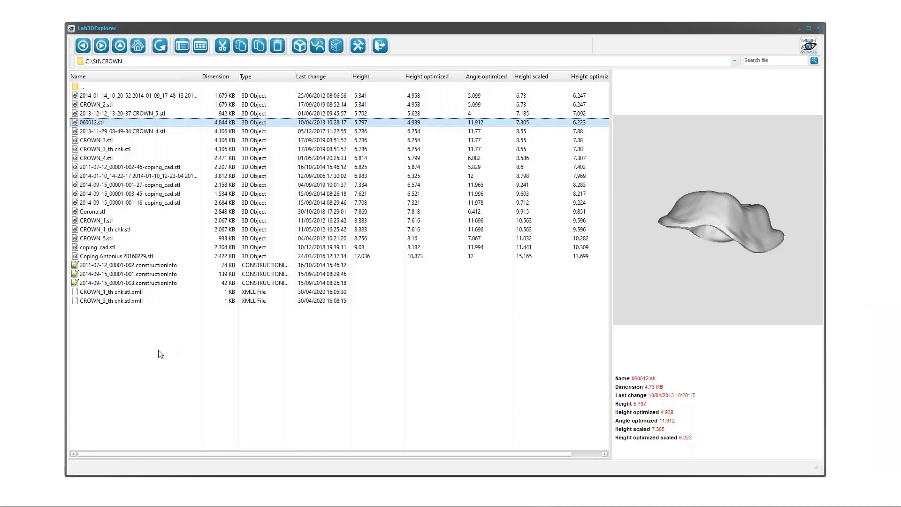
# Rotate the CROWN_2.stl file so the crown turns over
pyautogui.click(100, 105)
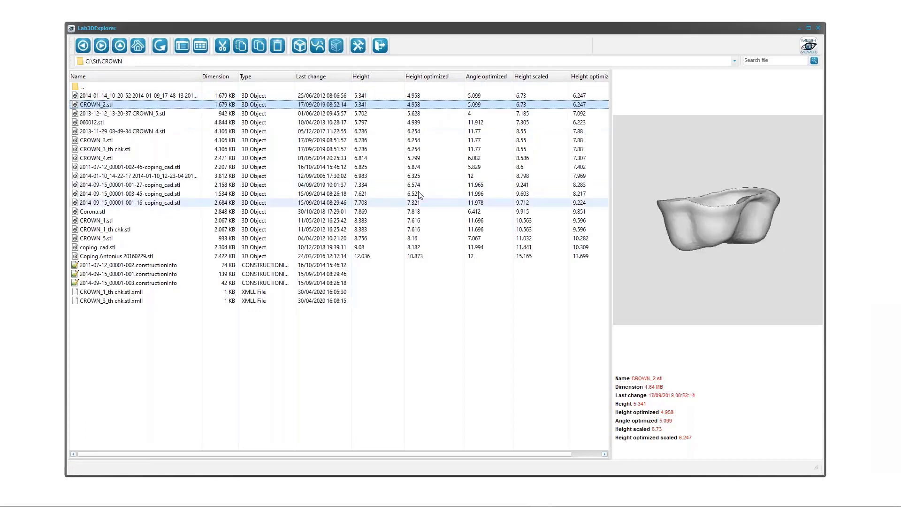
pyautogui.rightClick(97, 106)
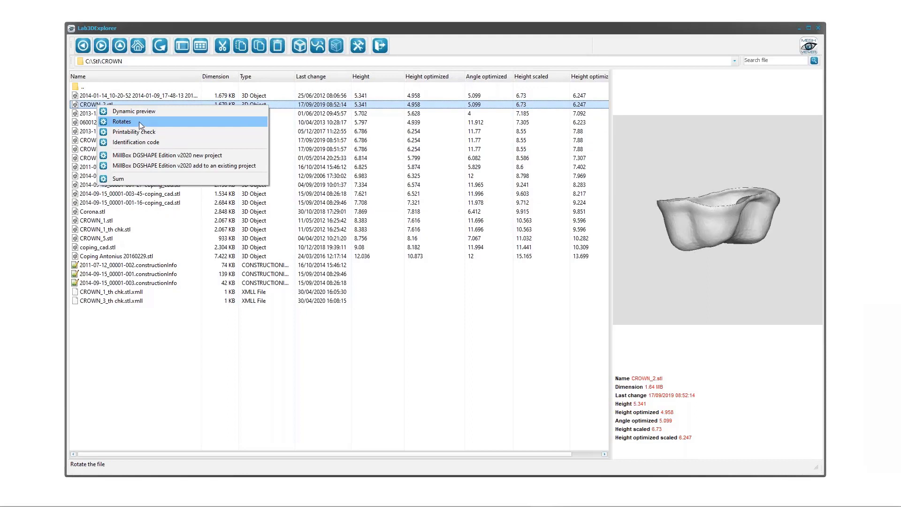
pyautogui.moveTo(141, 125)
pyautogui.click(185, 130)
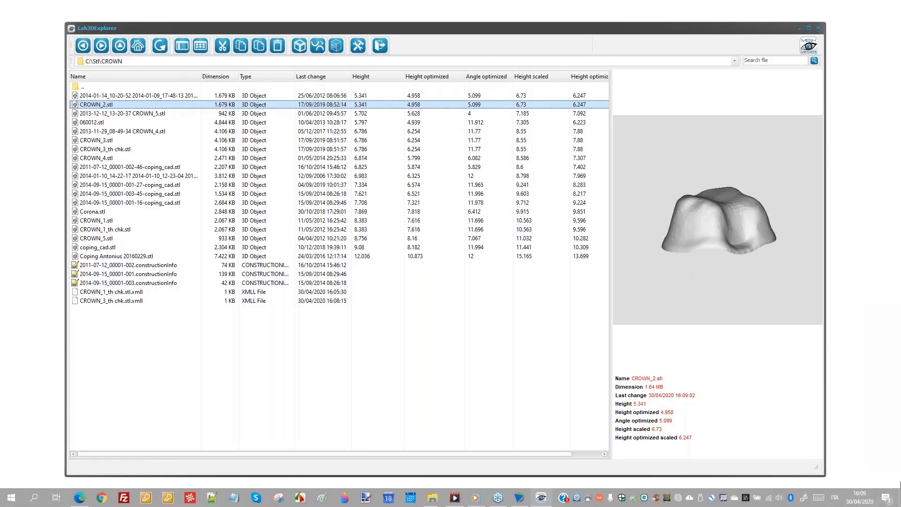
# Switch to MillBox DGSHAPE Edition v2020, start a new job and open the tools packages for the DWX-52D
pyautogui.click(520, 498)
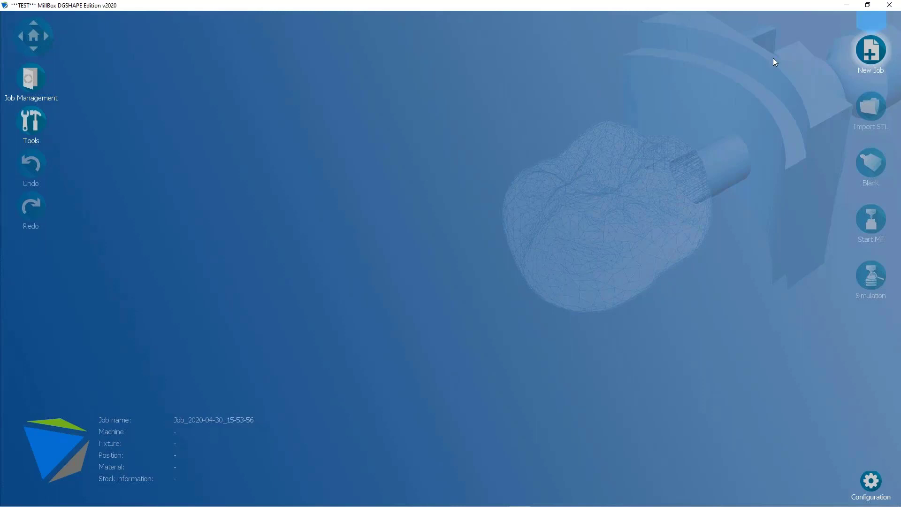
pyautogui.click(873, 48)
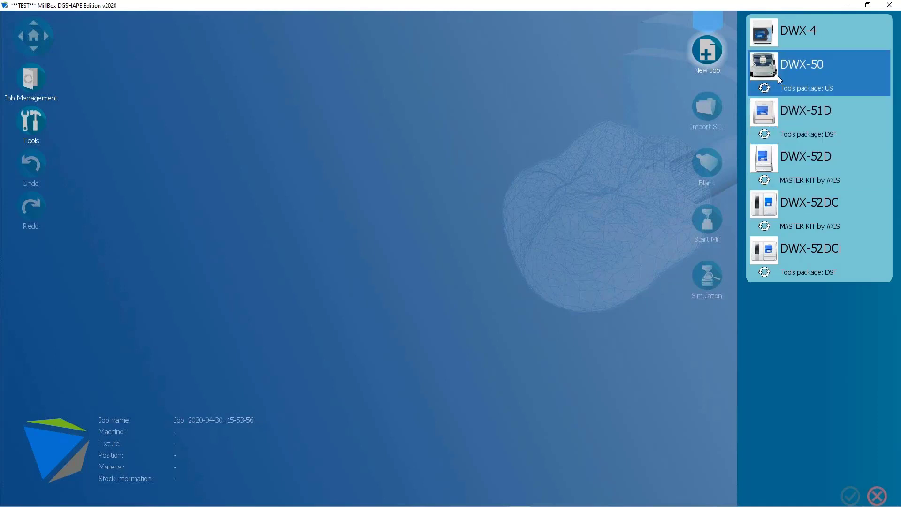
pyautogui.click(765, 181)
# Compare the tools packages, including SF, ZCB and US, and assign the SF package to the DWX-52D
pyautogui.click(462, 116)
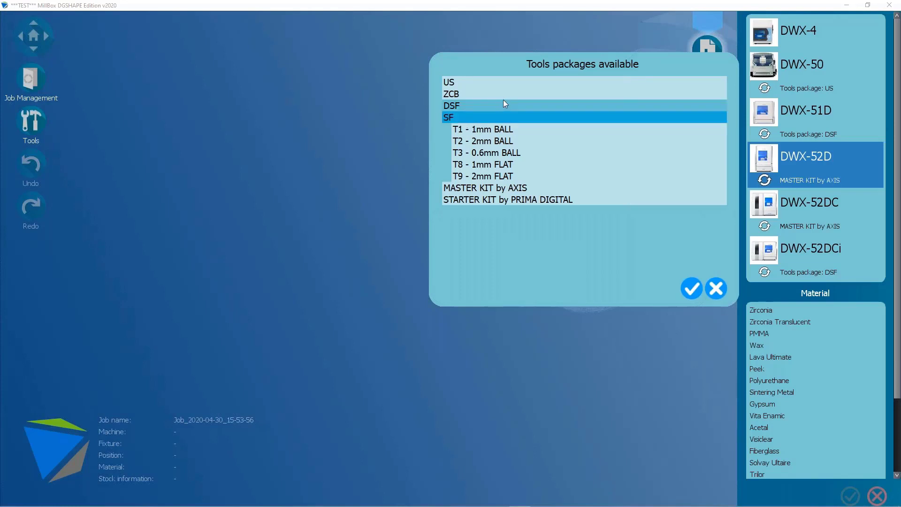
pyautogui.click(461, 95)
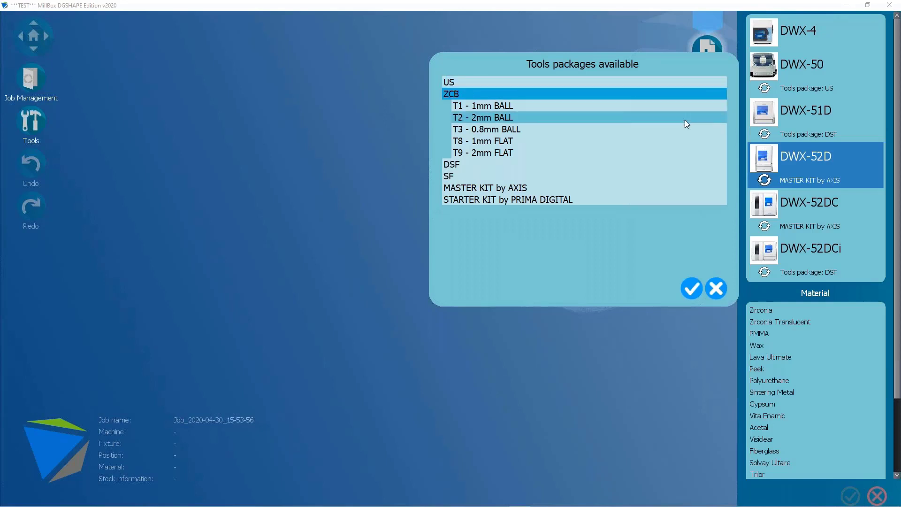
pyautogui.click(455, 82)
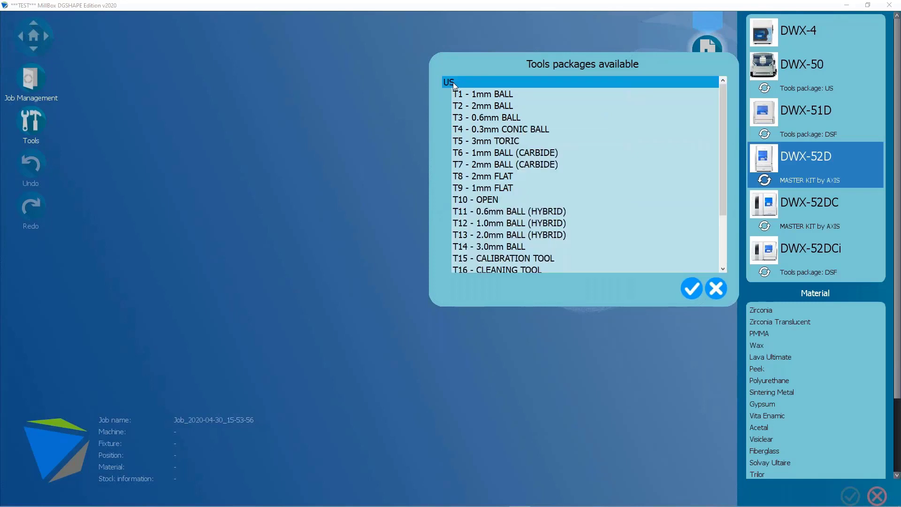
pyautogui.click(468, 82)
pyautogui.click(457, 105)
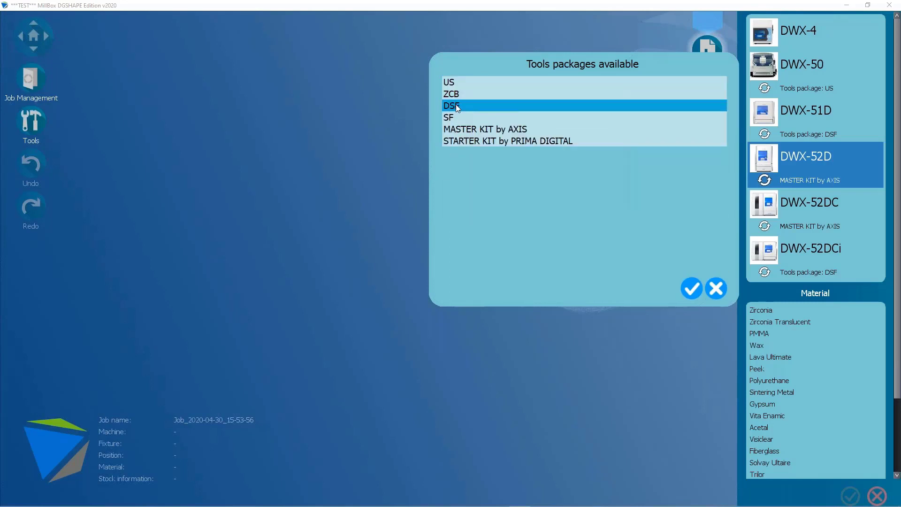
pyautogui.click(454, 120)
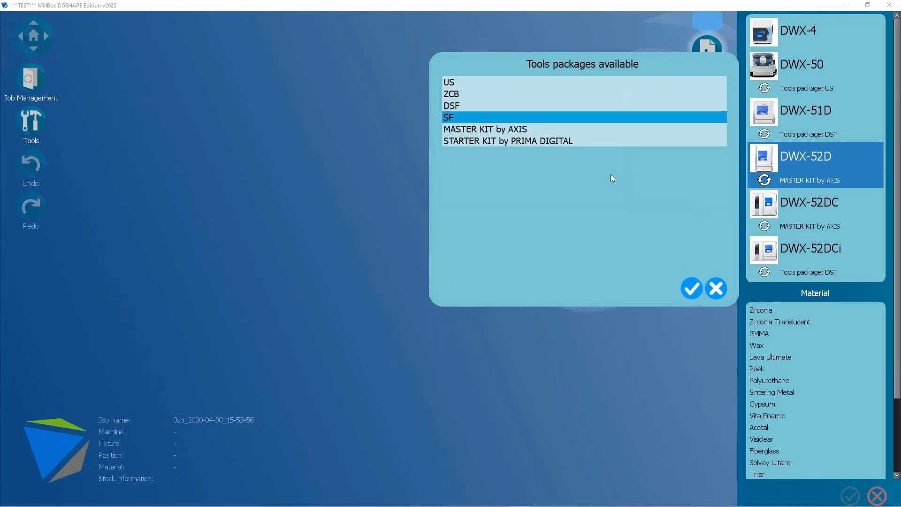
pyautogui.click(694, 292)
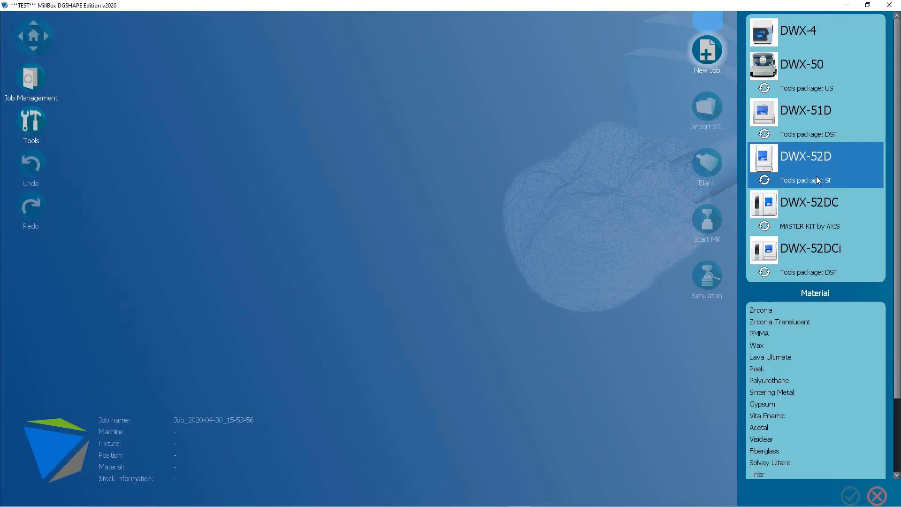
# Set up the job with the DWX-52DC machine, Zirconia material and the first disc fixture, leaving the STL import without a file
pyautogui.click(798, 205)
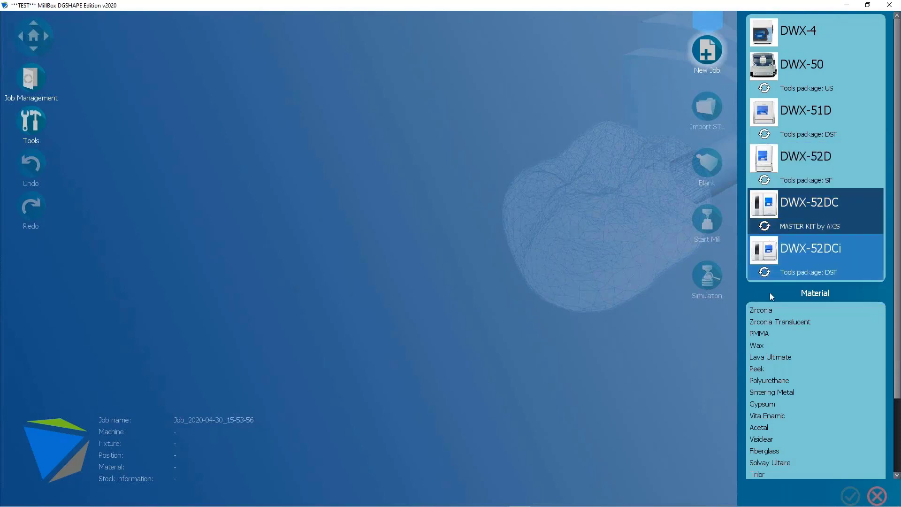
pyautogui.click(761, 310)
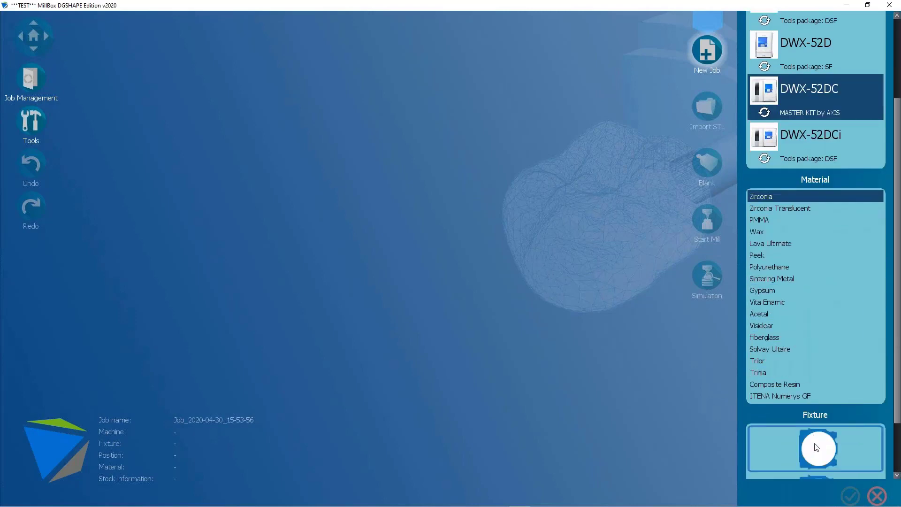
pyautogui.click(816, 447)
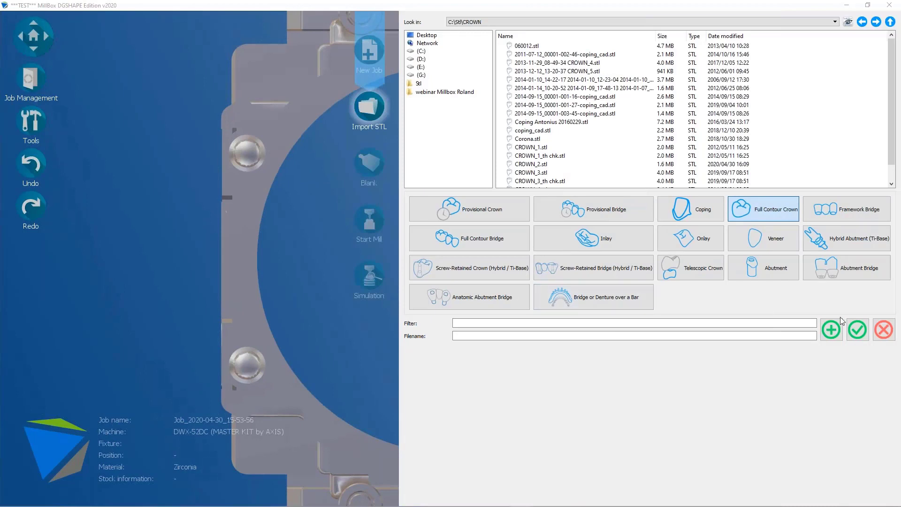
pyautogui.click(884, 328)
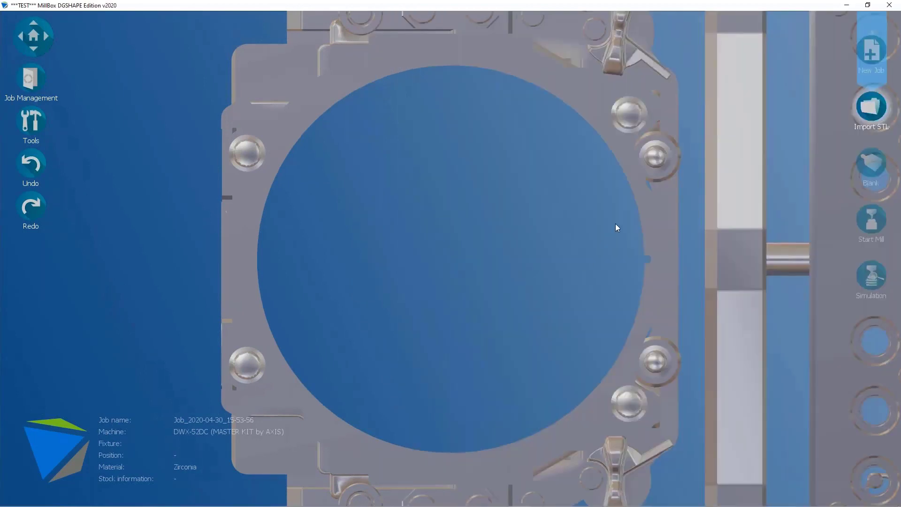
# Change the current job's machine and toolset to DWX-52DC (DSF) and close the job management
pyautogui.scroll(2, 199, 432)
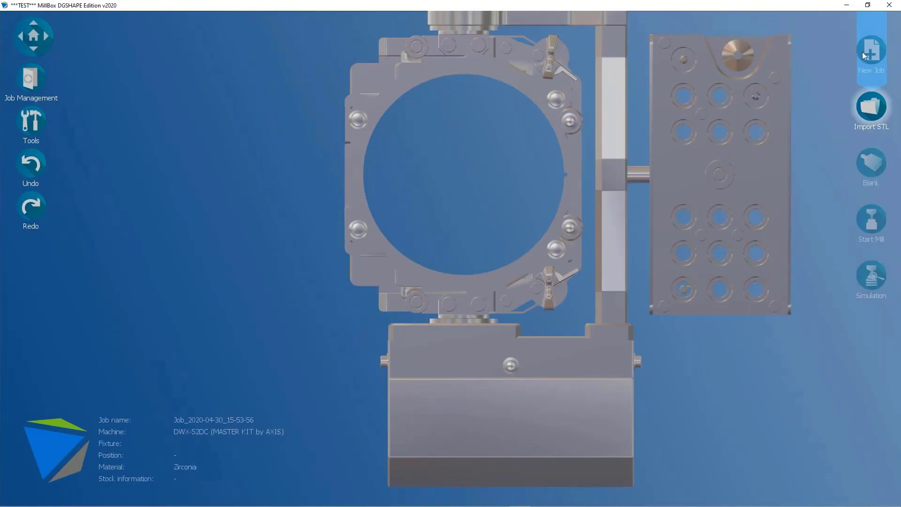
pyautogui.click(29, 81)
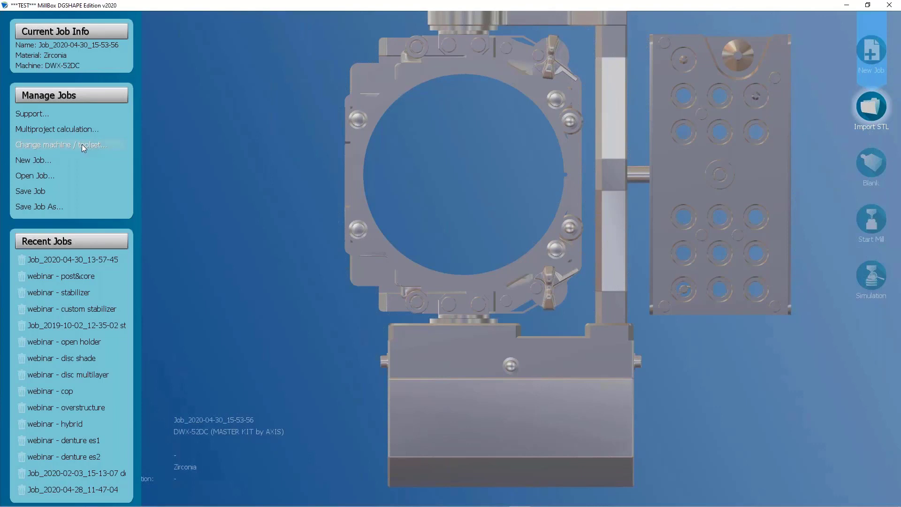
pyautogui.click(82, 148)
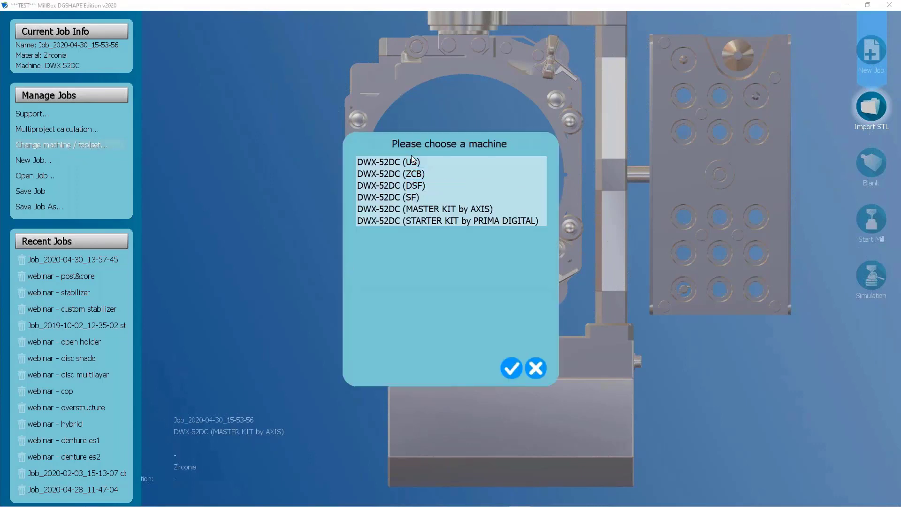
pyautogui.click(405, 185)
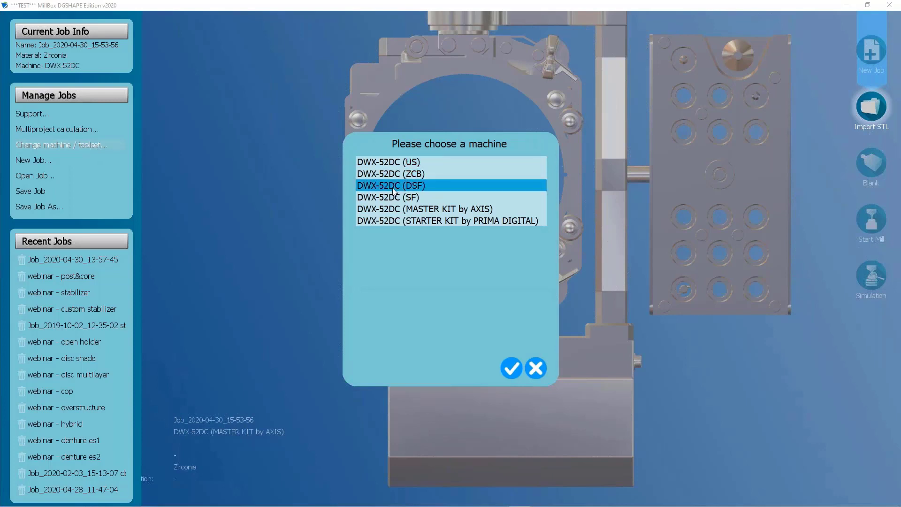
pyautogui.click(511, 368)
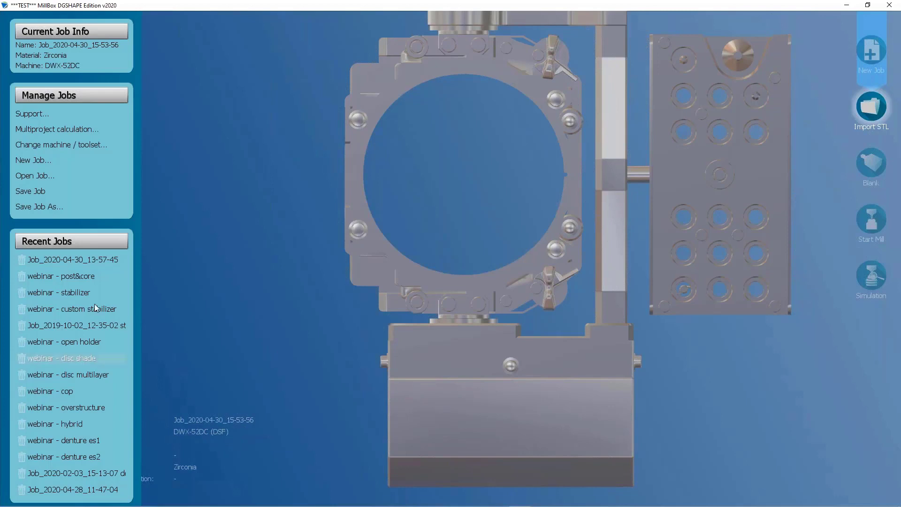
pyautogui.click(254, 267)
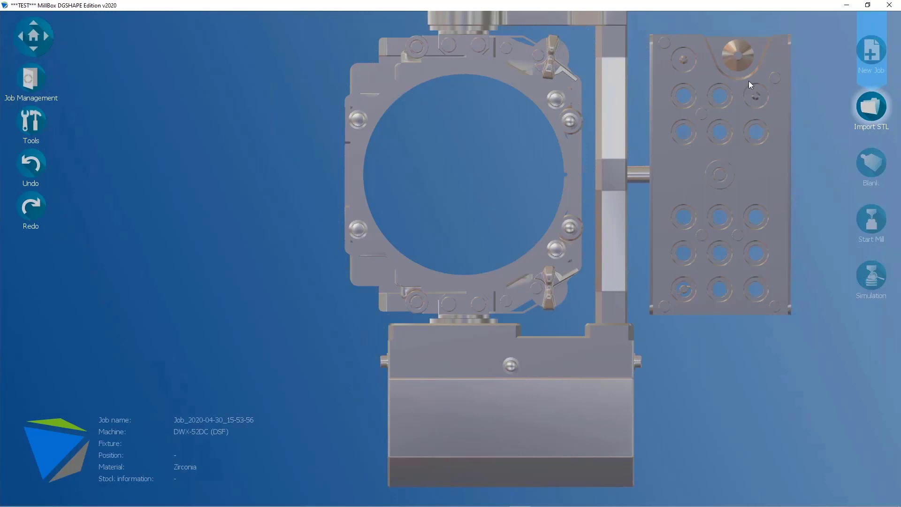
# Open the STL import and browse from the Stl bookmark to the CROWN folder
pyautogui.click(874, 113)
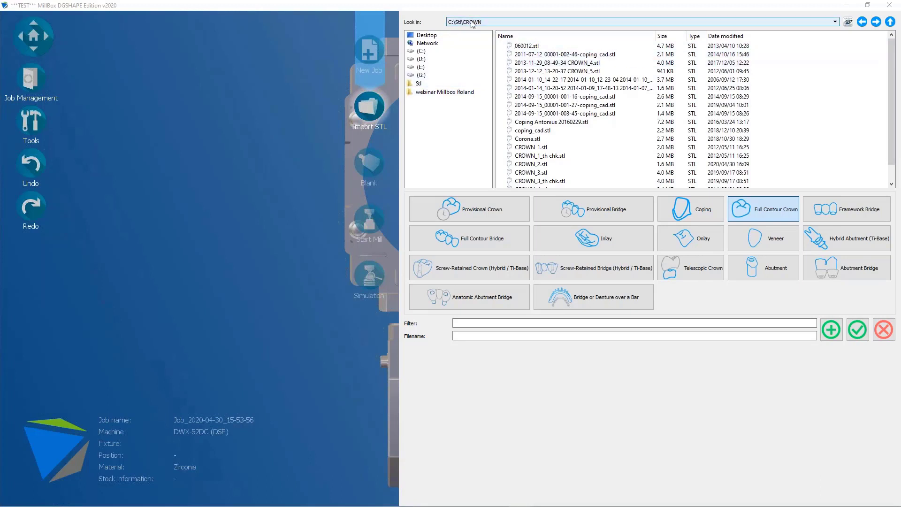
pyautogui.click(466, 84)
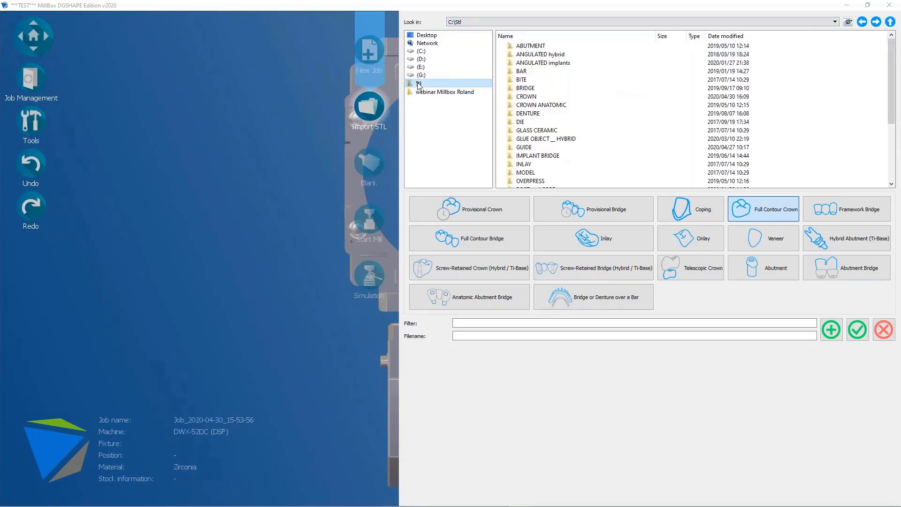
pyautogui.doubleClick(526, 96)
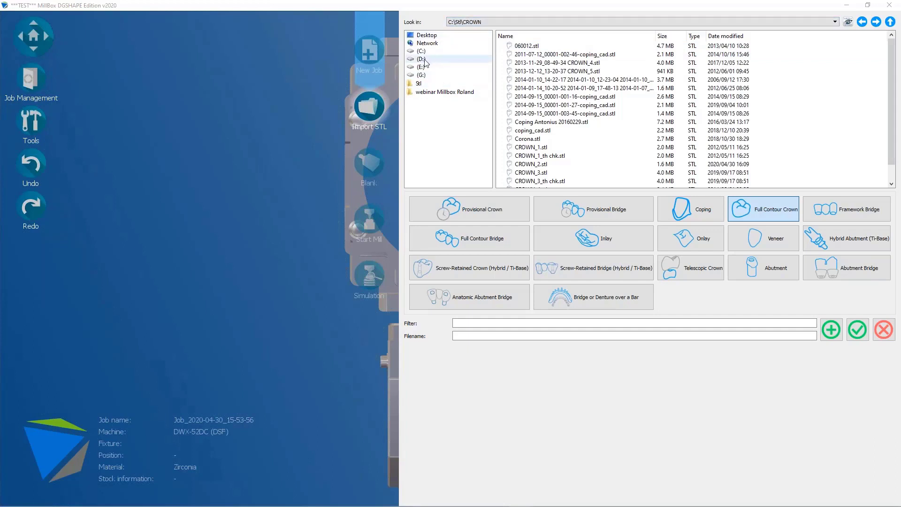
# Add a bookmark for the CROWN folder in the import browser and remove it again
pyautogui.rightClick(522, 23)
pyautogui.click(557, 40)
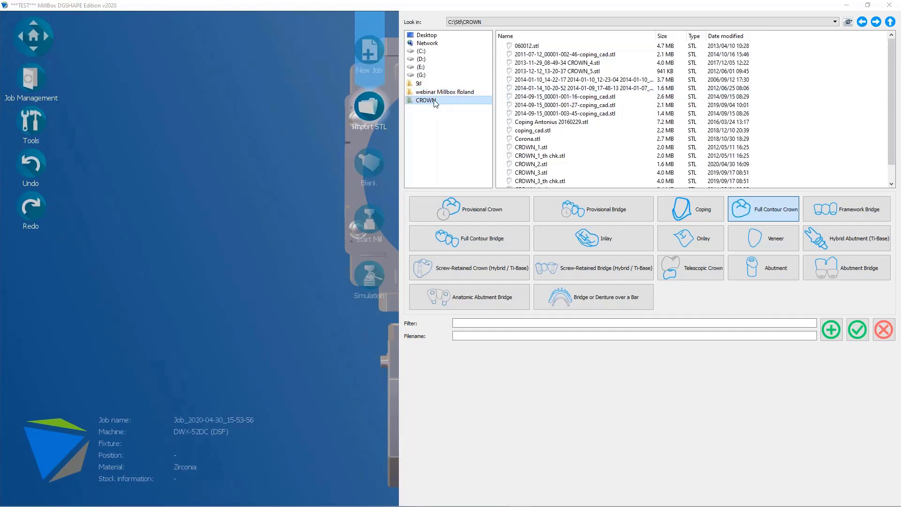
pyautogui.rightClick(435, 101)
pyautogui.click(473, 117)
# Open the C:\Stl\CROWN folder from the import browser in Windows Explorer and move its window higher to view the files
pyautogui.rightClick(506, 19)
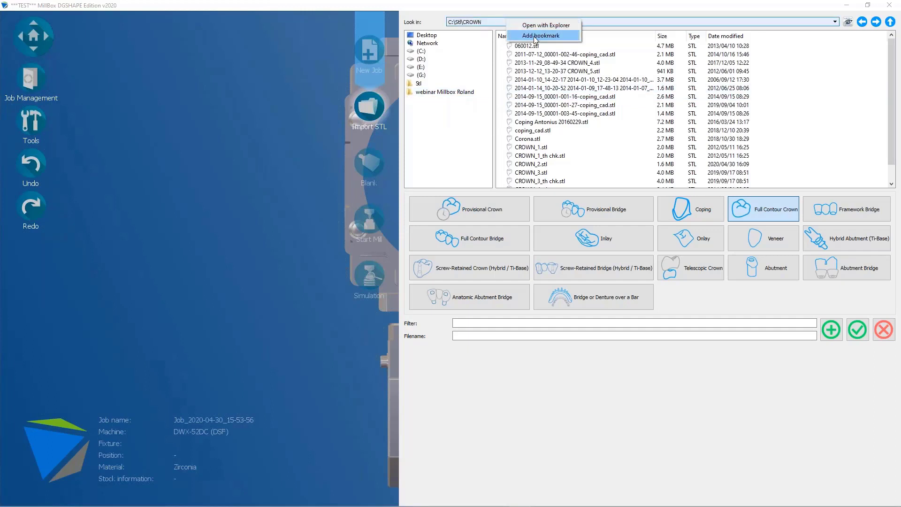
pyautogui.click(550, 25)
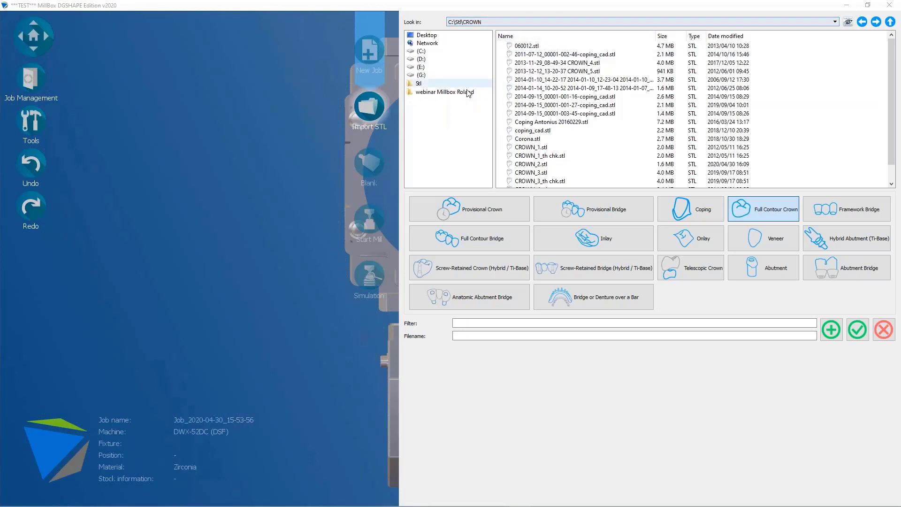
pyautogui.scroll(-1, 302, 356)
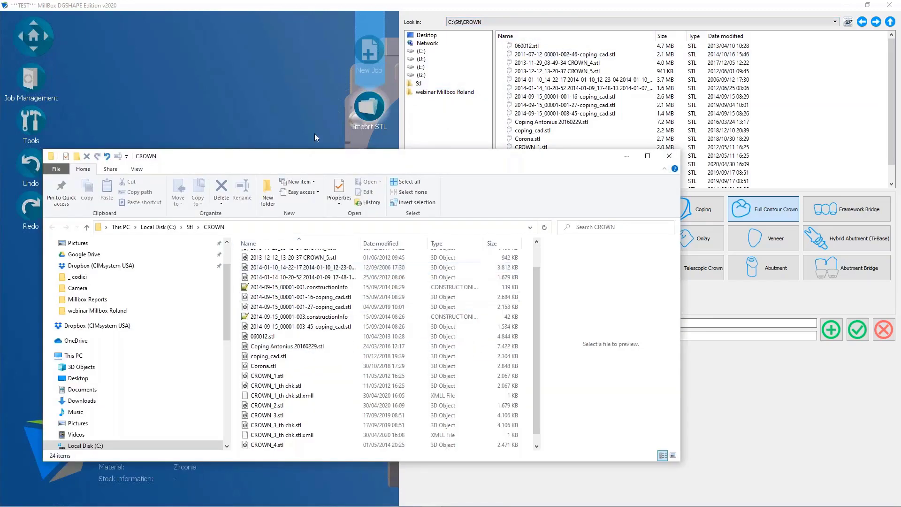
pyautogui.moveTo(302, 139); pyautogui.dragTo(302, 49)
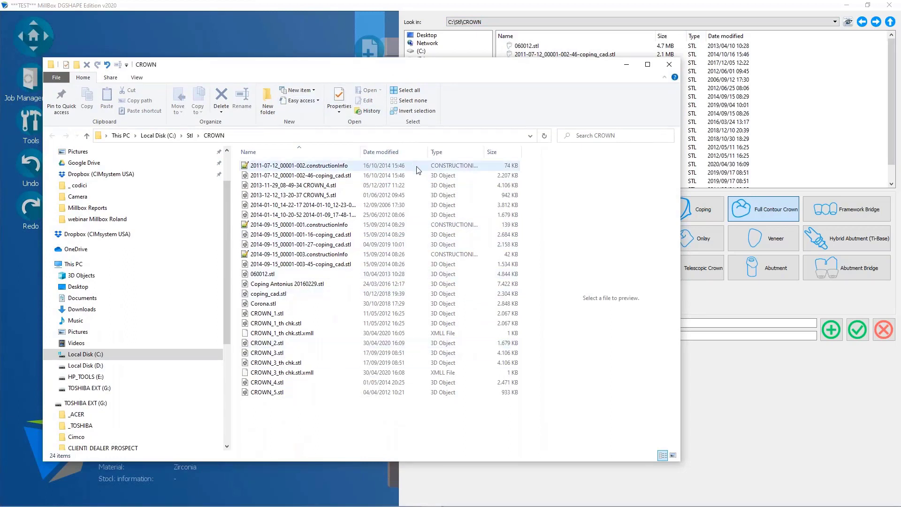
# Preview the crown STL files, including 2013-12-12_13-20-37 CROWN_5.stl, in Windows Explorer and close its window
pyautogui.click(272, 244)
pyautogui.click(308, 194)
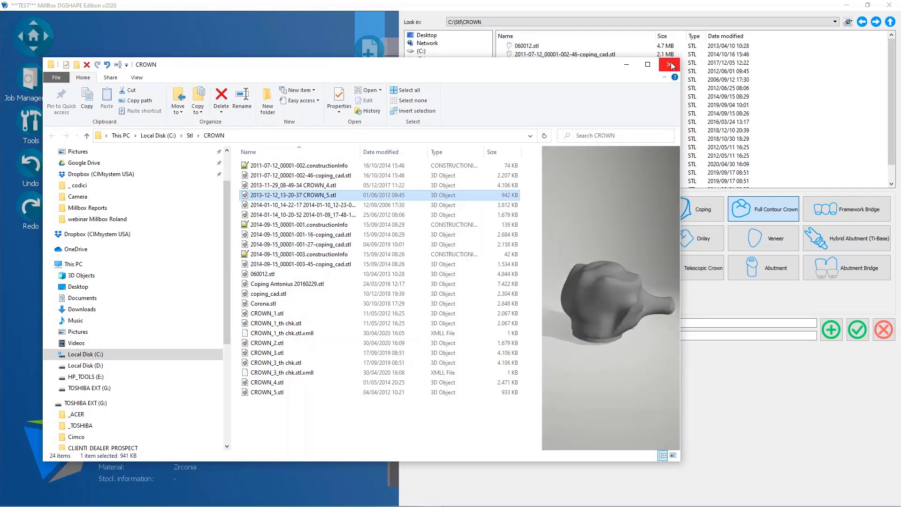
pyautogui.click(669, 64)
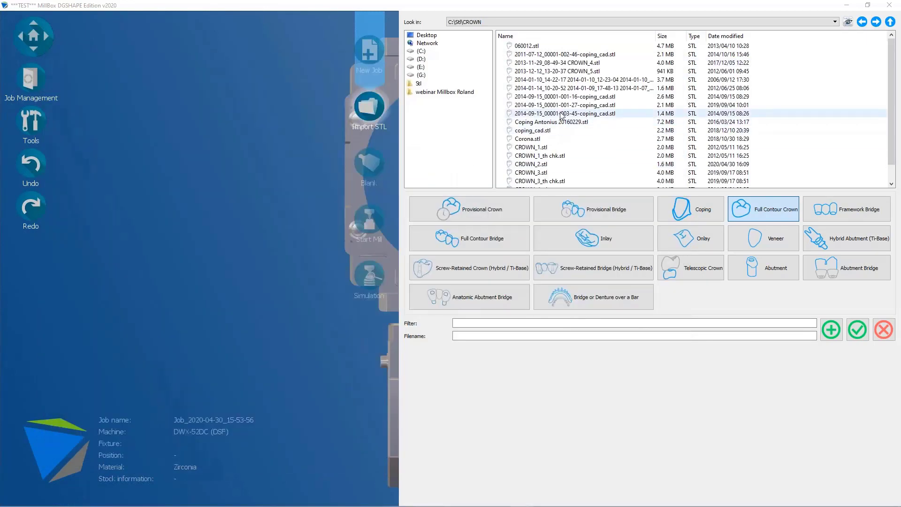
# Select CROWN_3_th chk.stl together with CROWN_1.stl in the import browser and preview their shapes
pyautogui.scroll(-1, 563, 170)
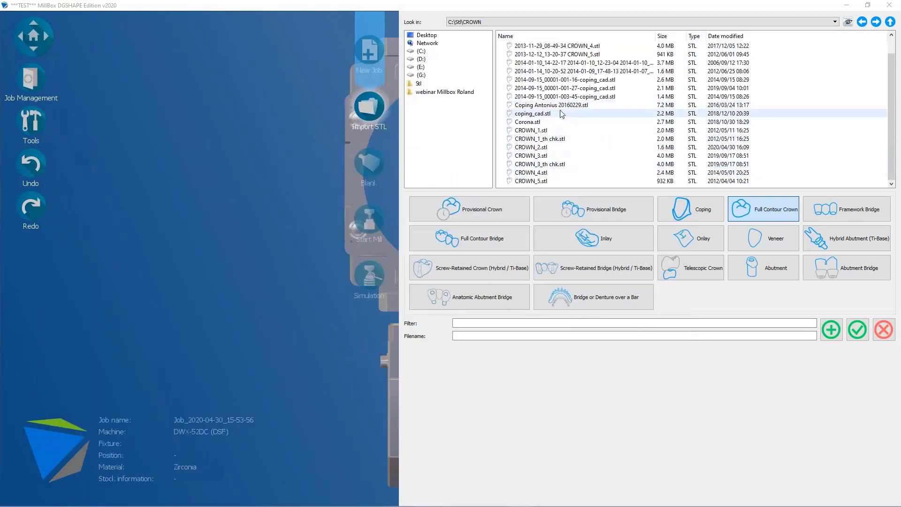
pyautogui.click(545, 164)
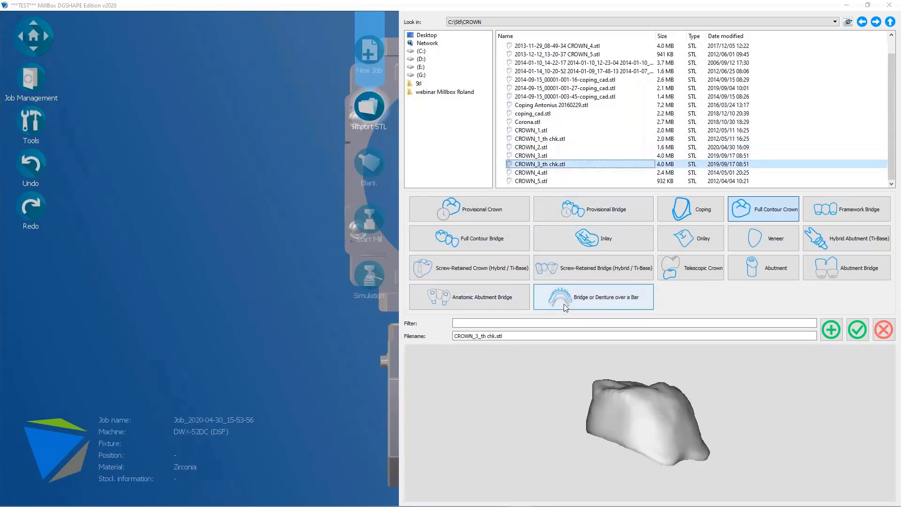
pyautogui.keyDown('ctrl'); pyautogui.click(548, 130); pyautogui.keyUp('ctrl')
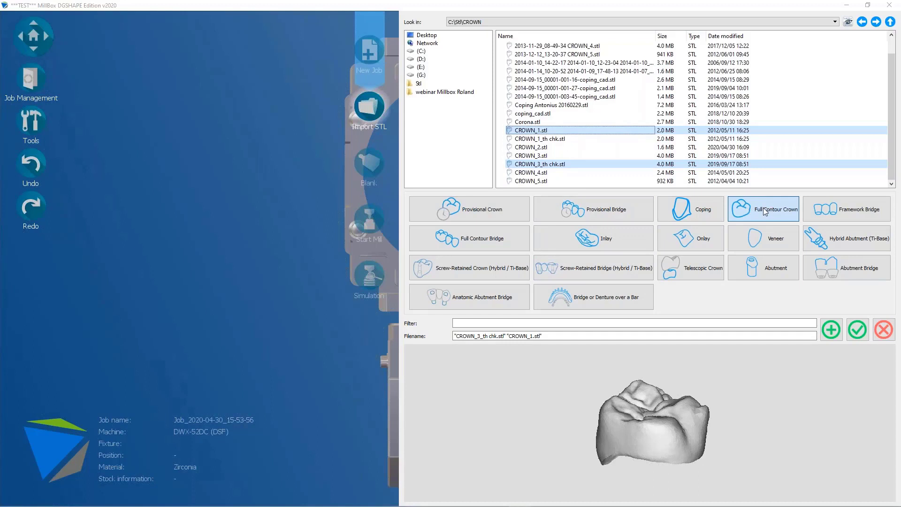
# Add CROWN_1_th chk.stl to the job as a Full Contour Crown, keeping the import browser open
pyautogui.click(538, 145)
pyautogui.click(536, 131)
pyautogui.click(544, 141)
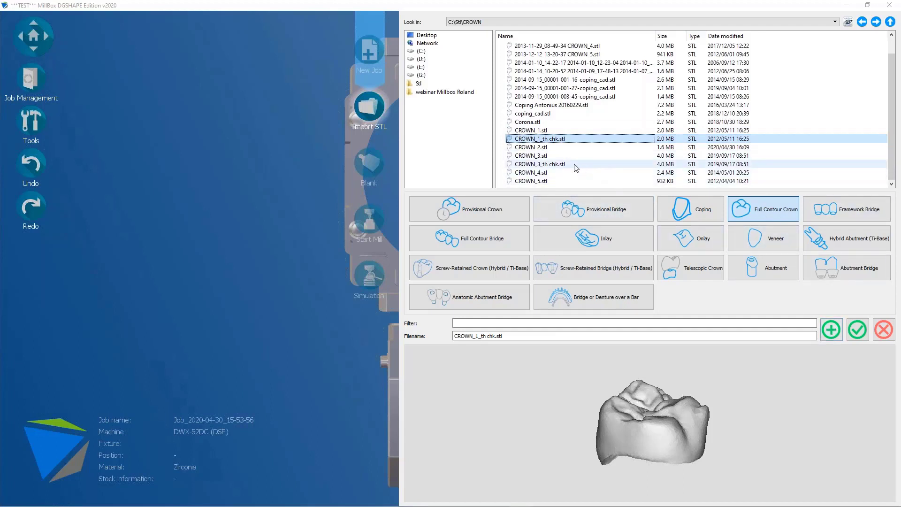
pyautogui.click(829, 335)
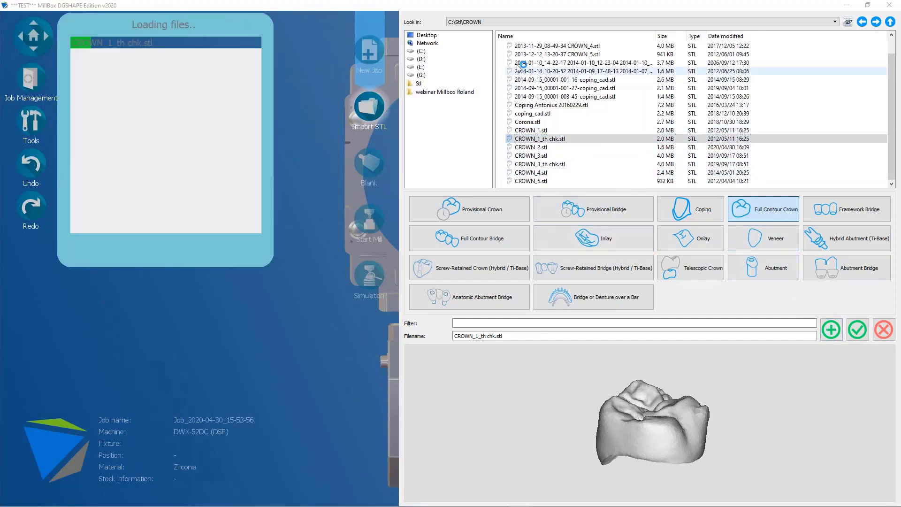
# Add bridge 3 elements.stl from the BRIDGE folder to the job as a Framework Bridge
pyautogui.click(890, 22)
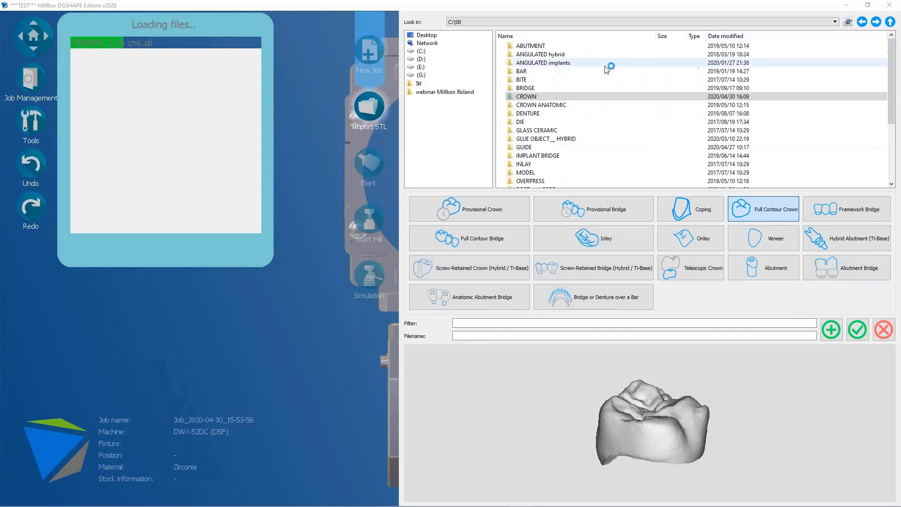
pyautogui.doubleClick(533, 88)
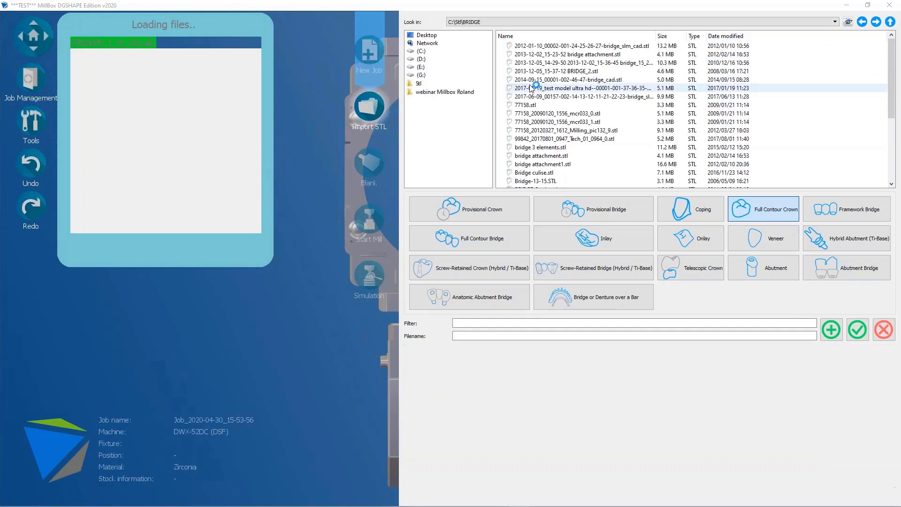
pyautogui.click(566, 156)
pyautogui.click(558, 148)
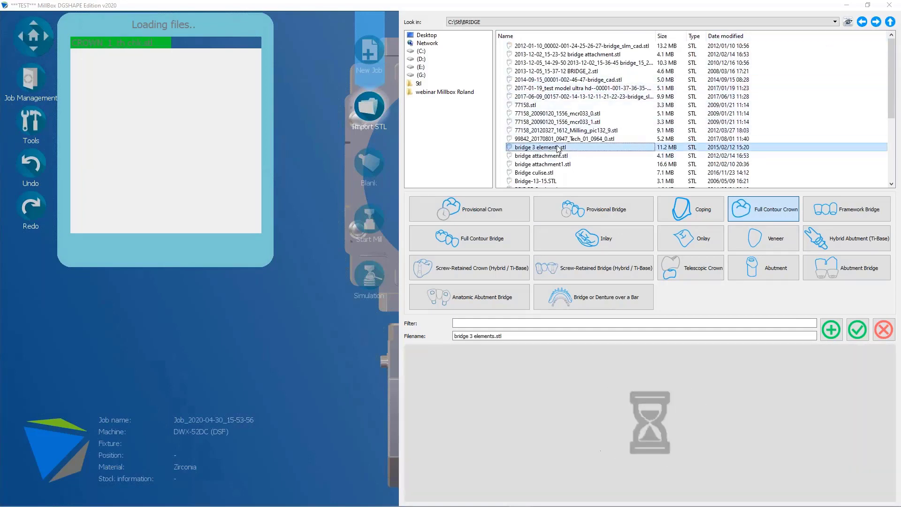
pyautogui.click(837, 209)
pyautogui.click(827, 330)
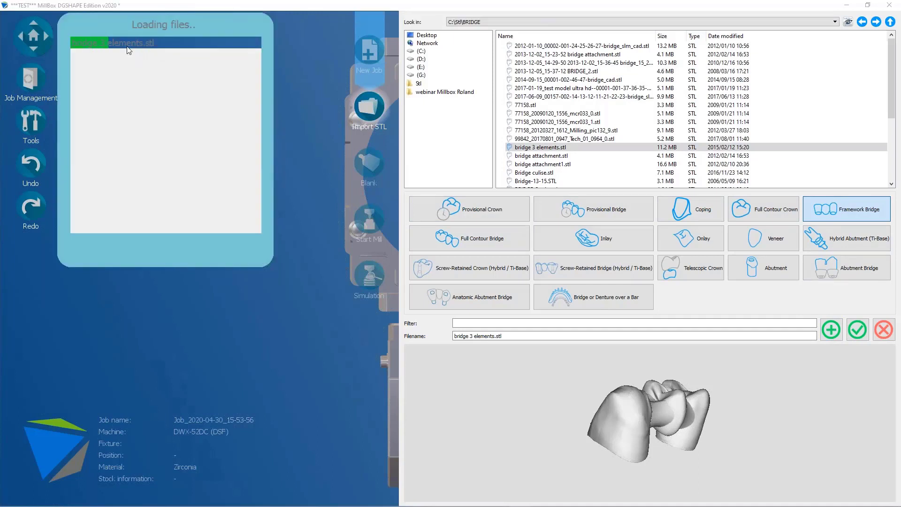
# Add CROWN_3_th chk.stl from the CROWN folder to the job as a Coping and close the STL import
pyautogui.click(890, 21)
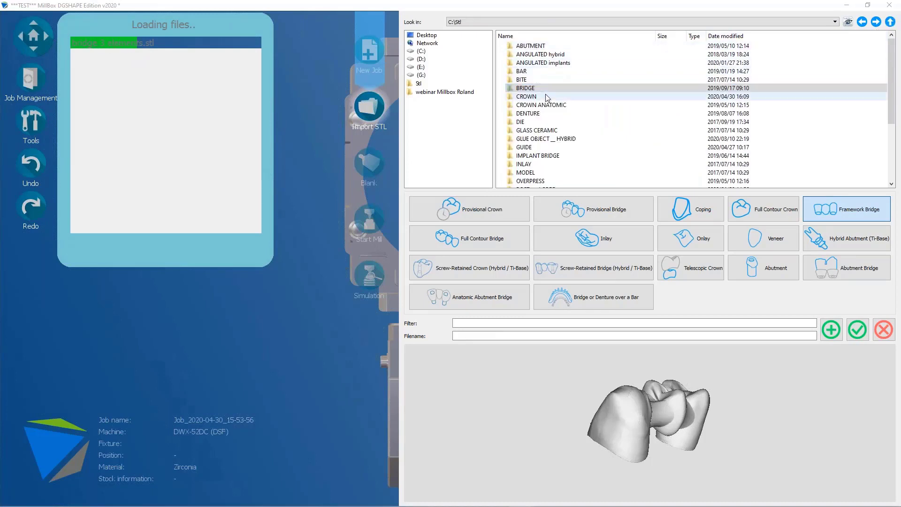
pyautogui.doubleClick(525, 96)
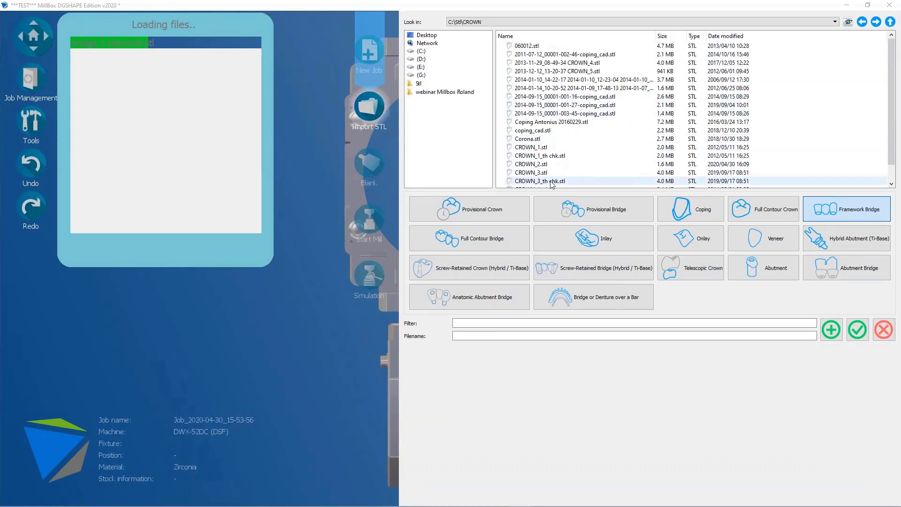
pyautogui.click(556, 181)
pyautogui.scroll(-1, 572, 155)
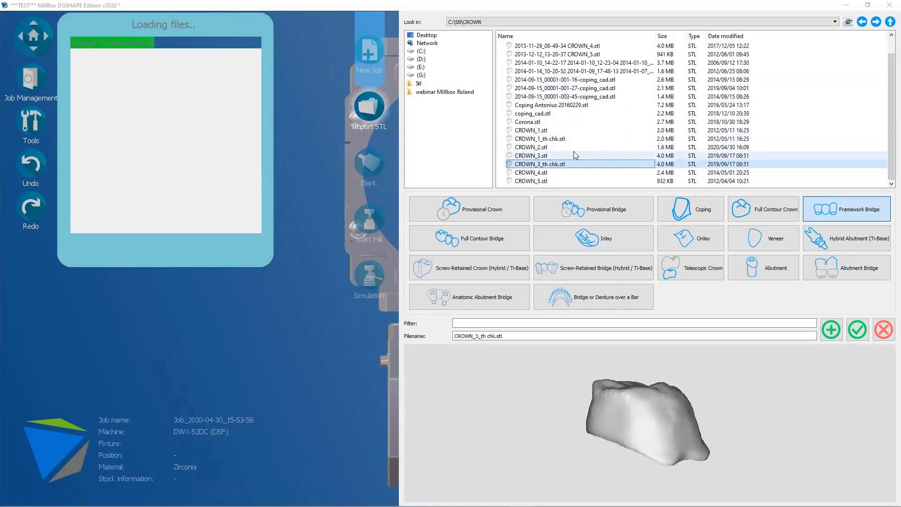
pyautogui.click(699, 206)
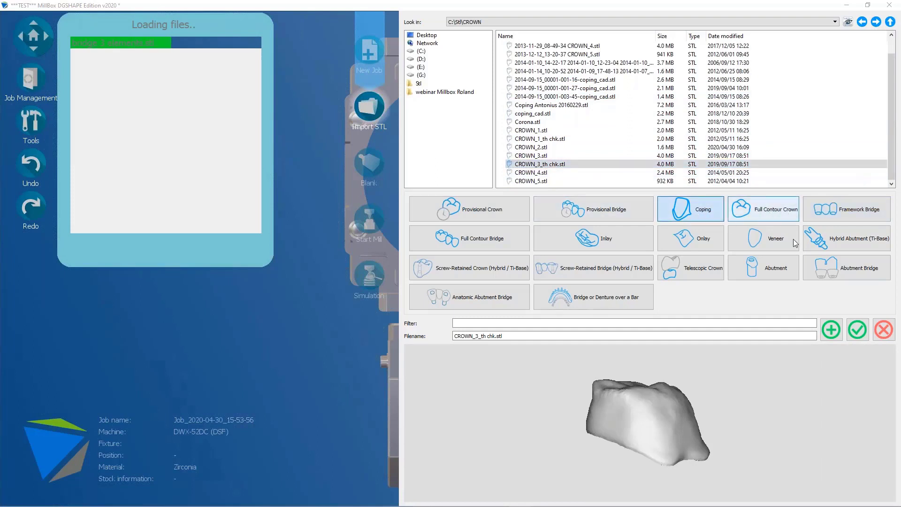
pyautogui.click(832, 330)
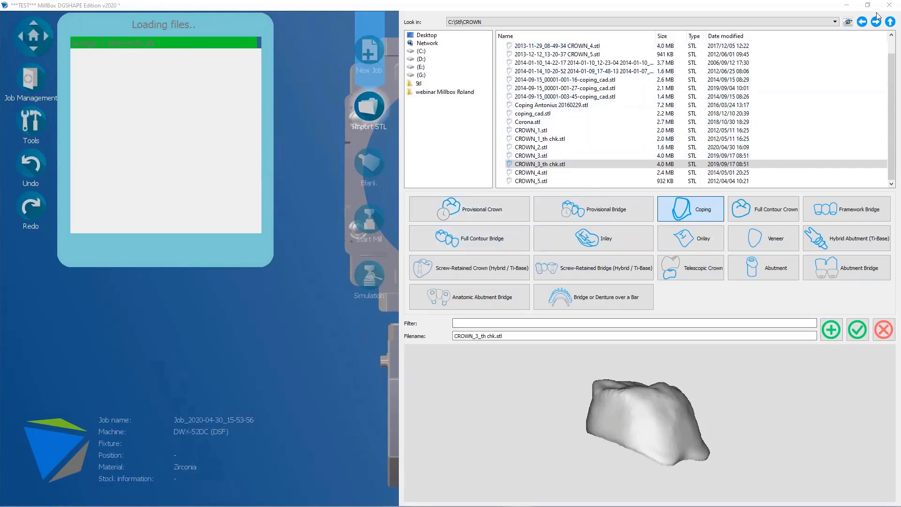
pyautogui.click(890, 21)
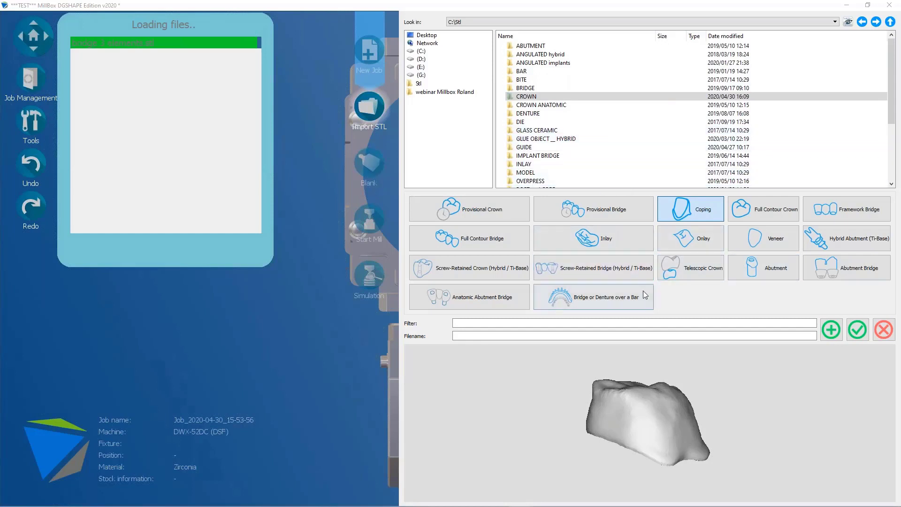
pyautogui.click(883, 329)
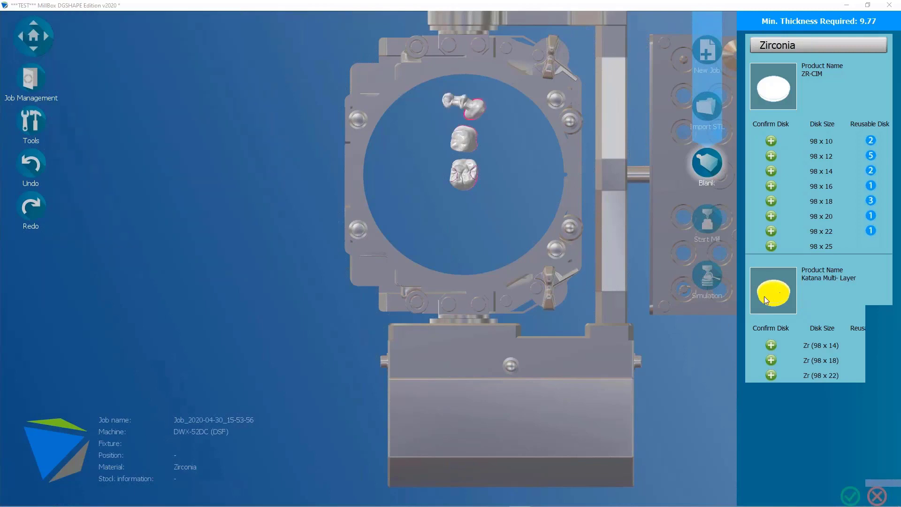
# Examine the imported bridge, coping and crown in the disk fixture, checking their margin lines up close and from several angles
pyautogui.scroll(-2, 401, 302)
pyautogui.scroll(2, 530, 282)
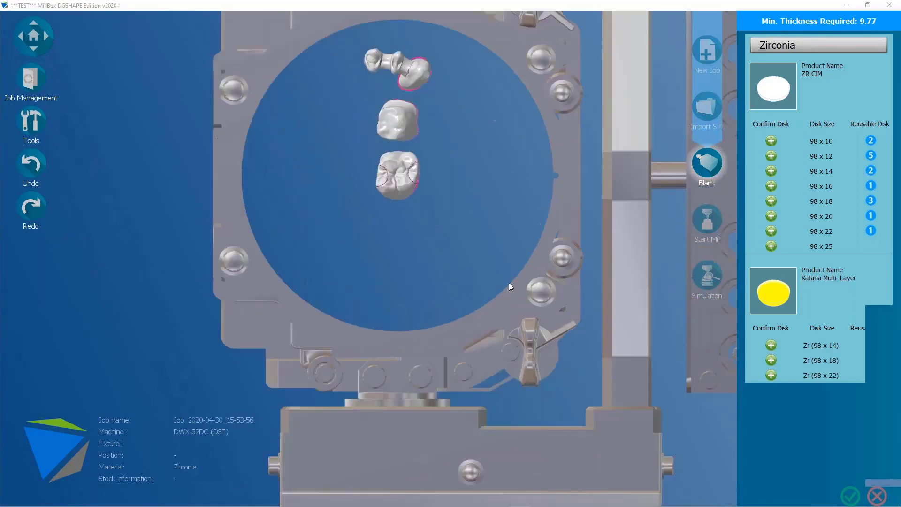
pyautogui.moveTo(508, 282); pyautogui.dragTo(500, 260)
pyautogui.scroll(-2, 499, 260)
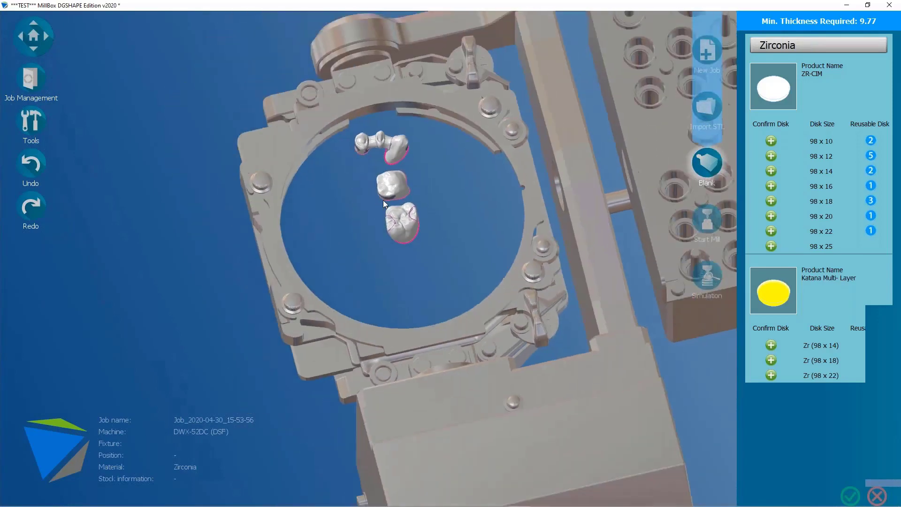
pyautogui.scroll(4, 383, 200)
pyautogui.moveTo(416, 214); pyautogui.dragTo(444, 207, button='middle')
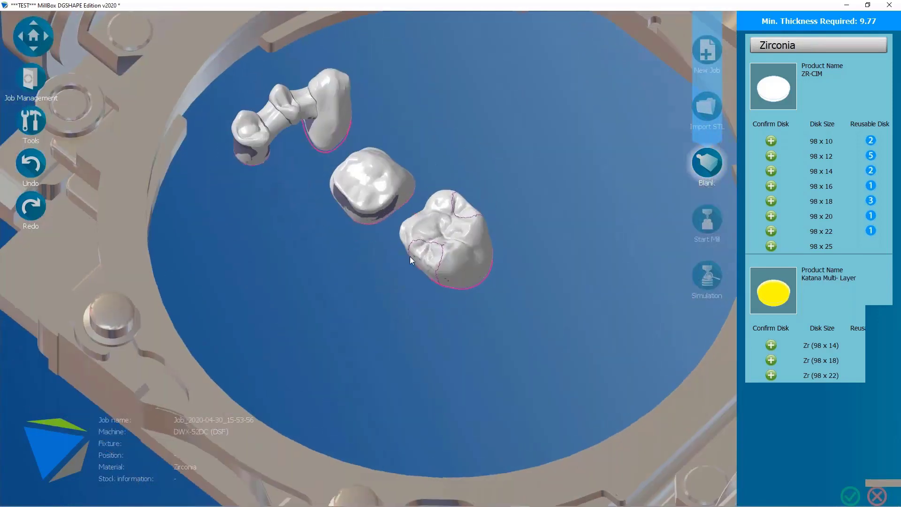
pyautogui.scroll(-2, 422, 246)
pyautogui.scroll(5, 452, 248)
pyautogui.scroll(-2, 473, 265)
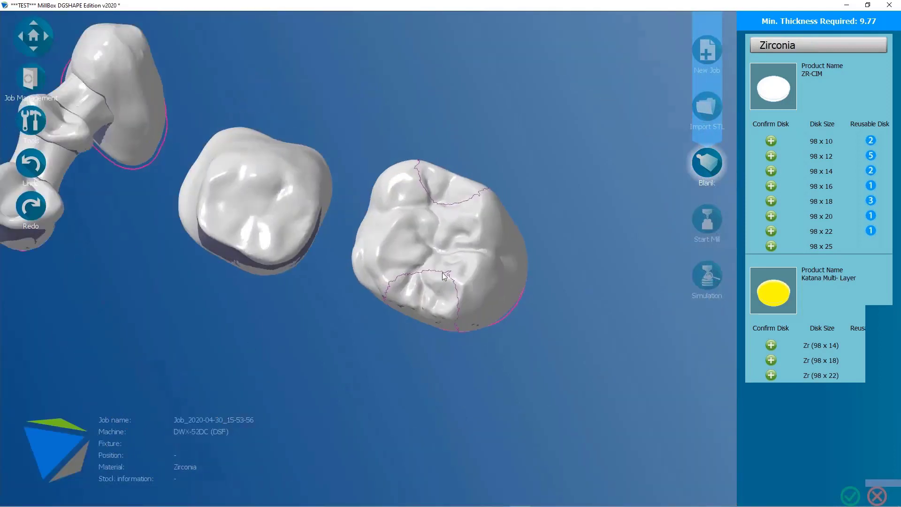
pyautogui.scroll(-2, 472, 253)
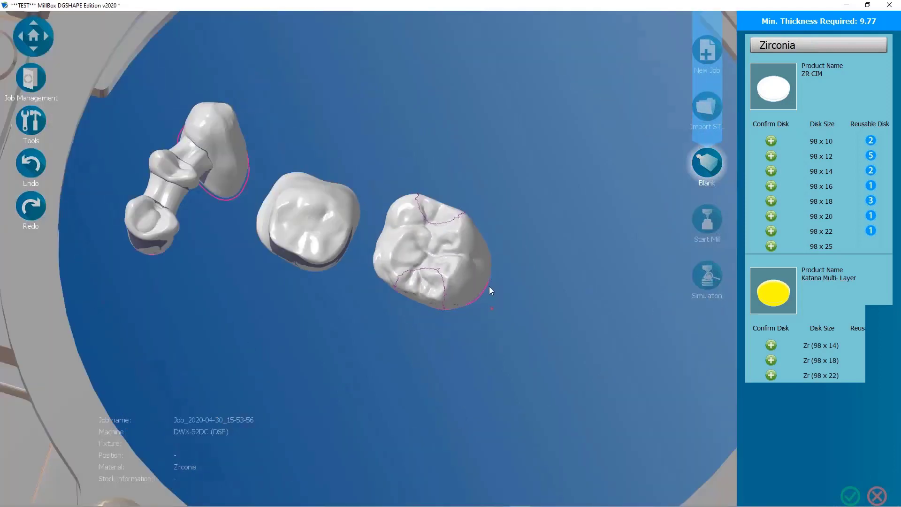
pyautogui.moveTo(489, 286); pyautogui.dragTo(478, 304, button='middle')
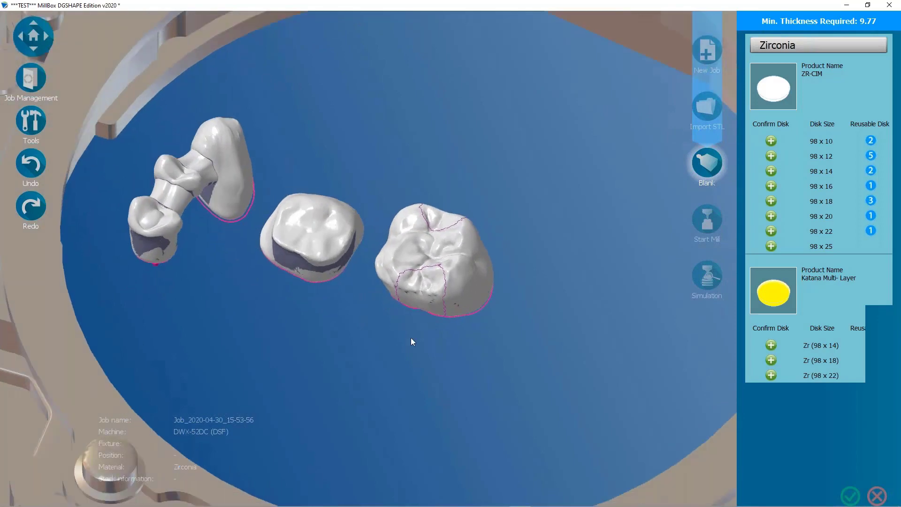
pyautogui.scroll(-2, 350, 376)
pyautogui.moveTo(350, 376); pyautogui.dragTo(385, 362, button='middle')
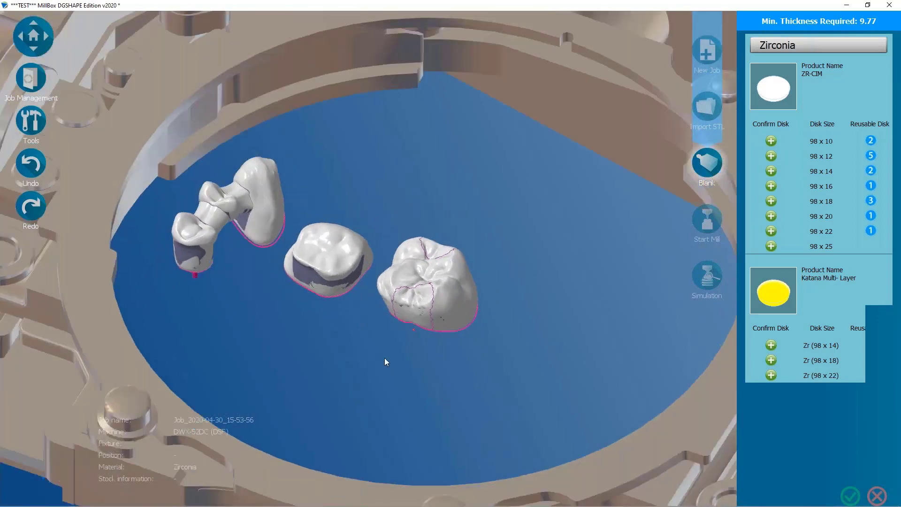
pyautogui.moveTo(467, 318); pyautogui.dragTo(557, 330, button='middle')
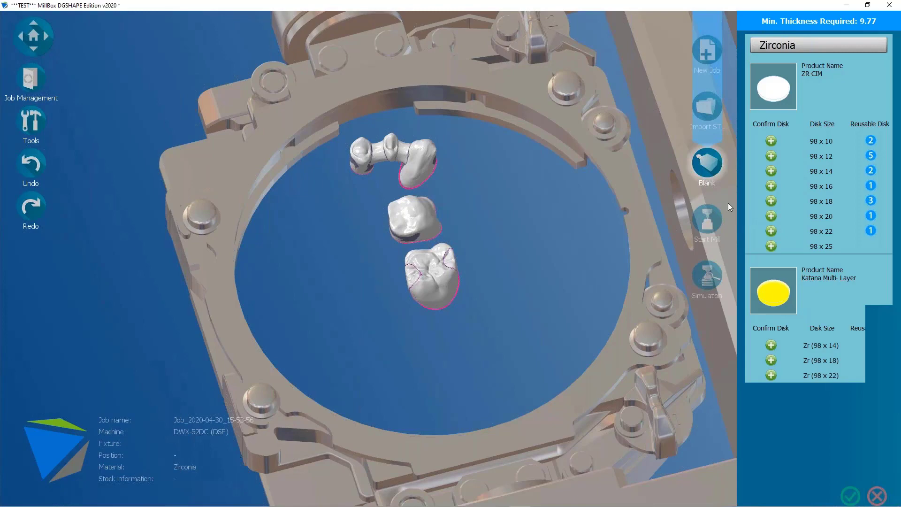
pyautogui.moveTo(554, 224); pyautogui.dragTo(669, 203, button='middle')
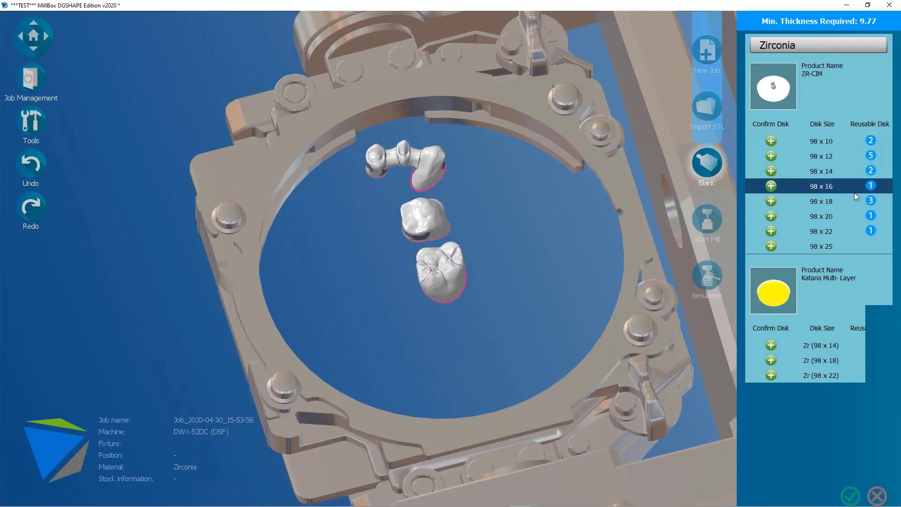
pyautogui.moveTo(494, 241); pyautogui.dragTo(347, 238, button='middle')
pyautogui.moveTo(280, 290); pyautogui.dragTo(563, 188, button='middle')
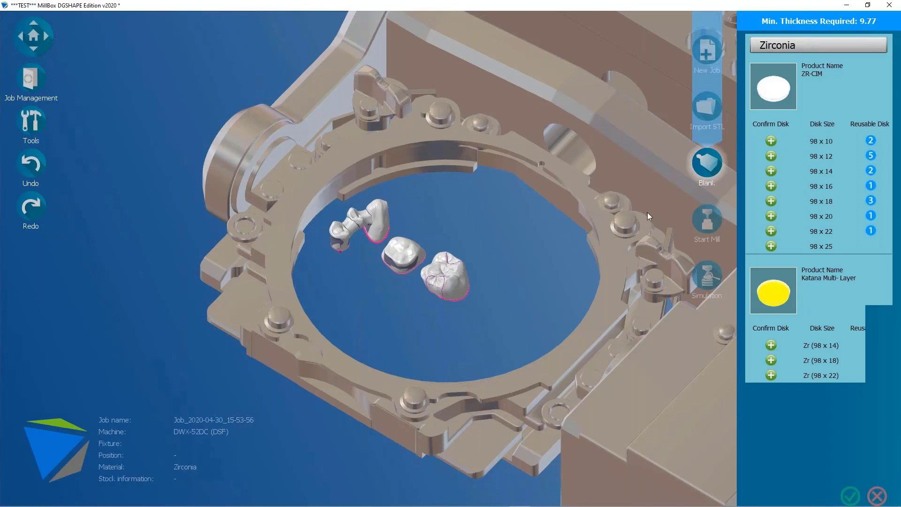
pyautogui.moveTo(517, 265); pyautogui.dragTo(517, 240, button='middle')
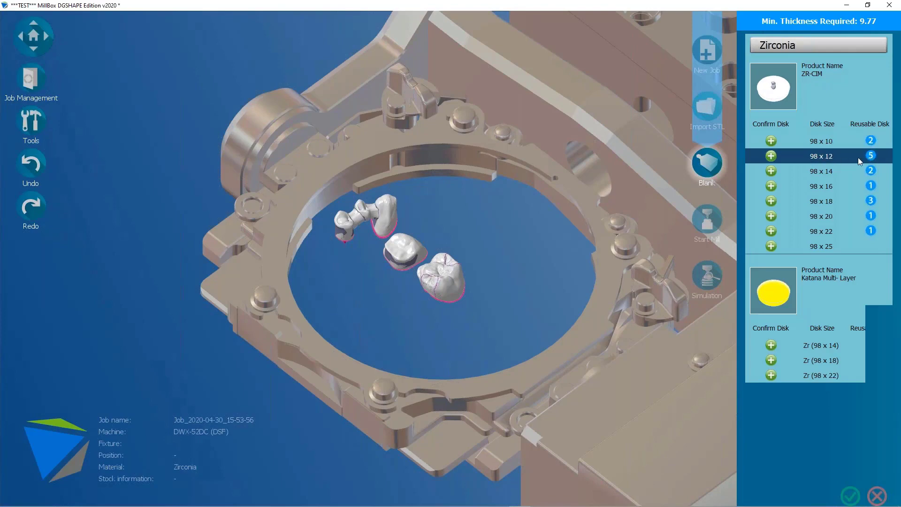
# Open the list of reusable 98 x 12 ZR-CIM zirconia disks and switch back to MillBox from Lab3DExplorer
pyautogui.click(871, 156)
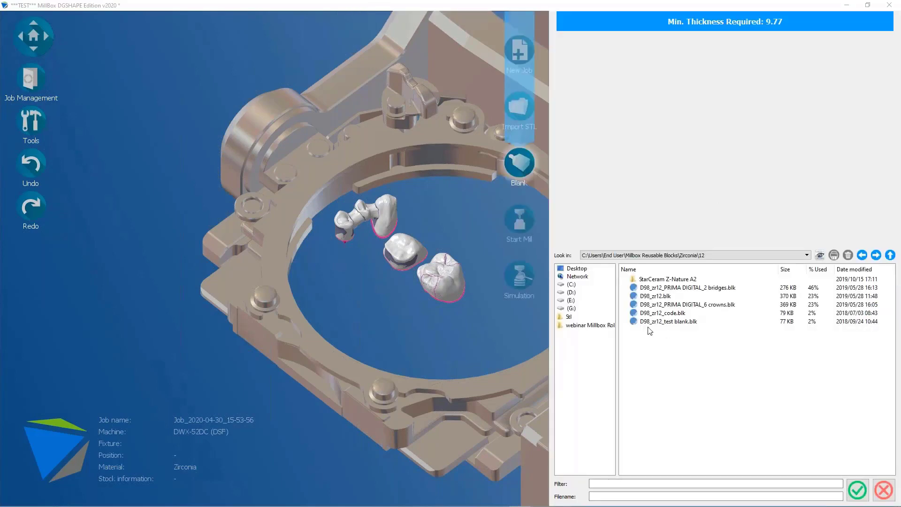
pyautogui.press('Escape')
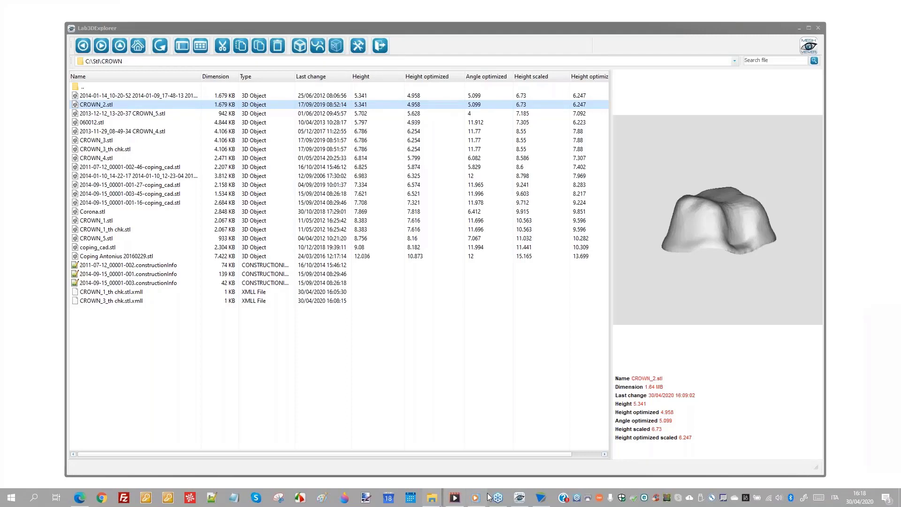
pyautogui.click(542, 500)
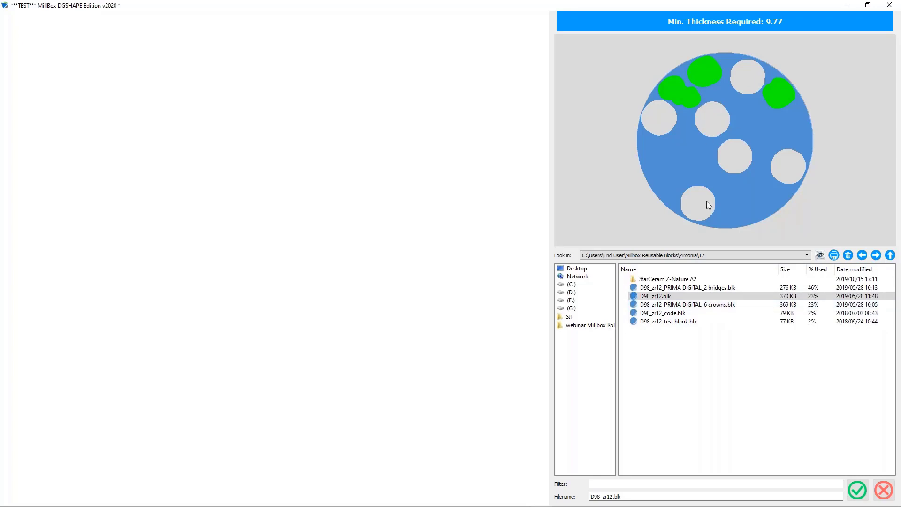
# Compare the nesting previews of the reusable 12 mm disks, from D98_zr12_PRIMA DIGITAL_2 bridges.blk through D98_zr12_code.blk
pyautogui.click(671, 287)
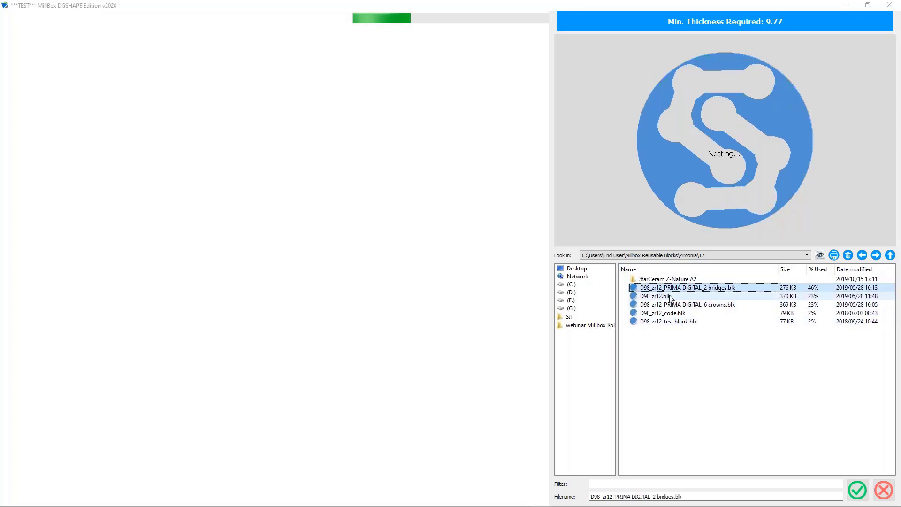
pyautogui.click(671, 296)
pyautogui.click(670, 304)
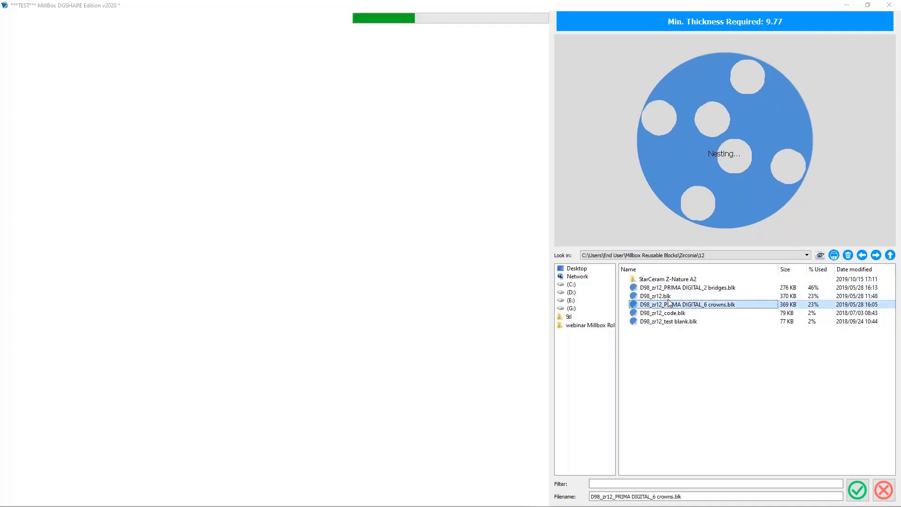
pyautogui.click(669, 296)
pyautogui.click(667, 313)
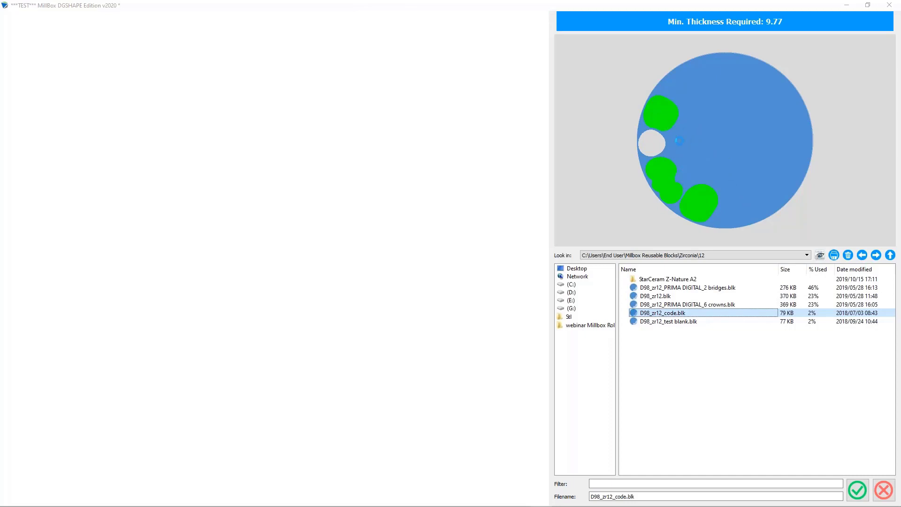
# Load the reusable disk D98_zr12_code.blk with its nesting of the three parts and dismiss the milling options
pyautogui.click(858, 491)
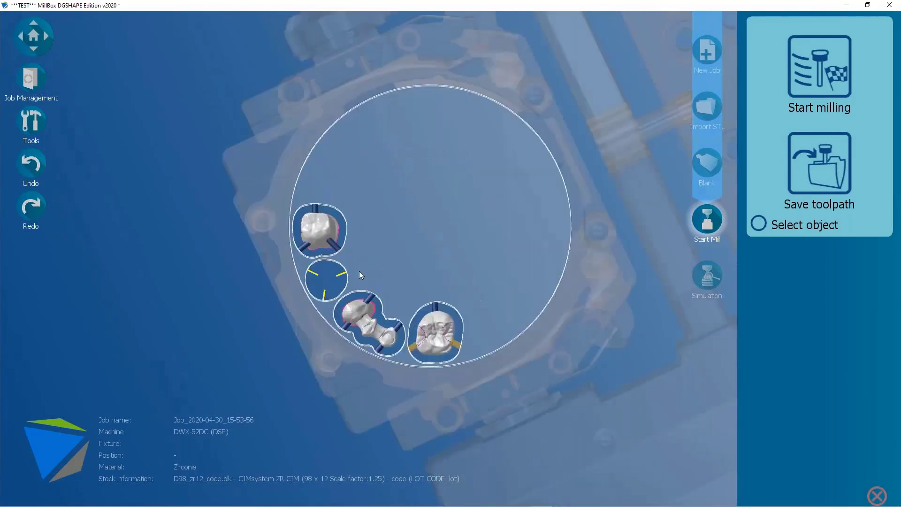
pyautogui.click(877, 495)
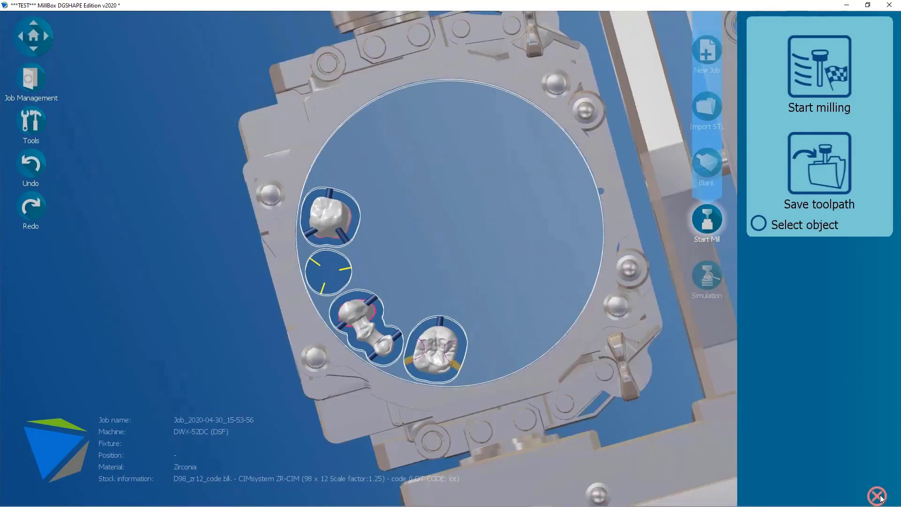
pyautogui.scroll(5, 472, 352)
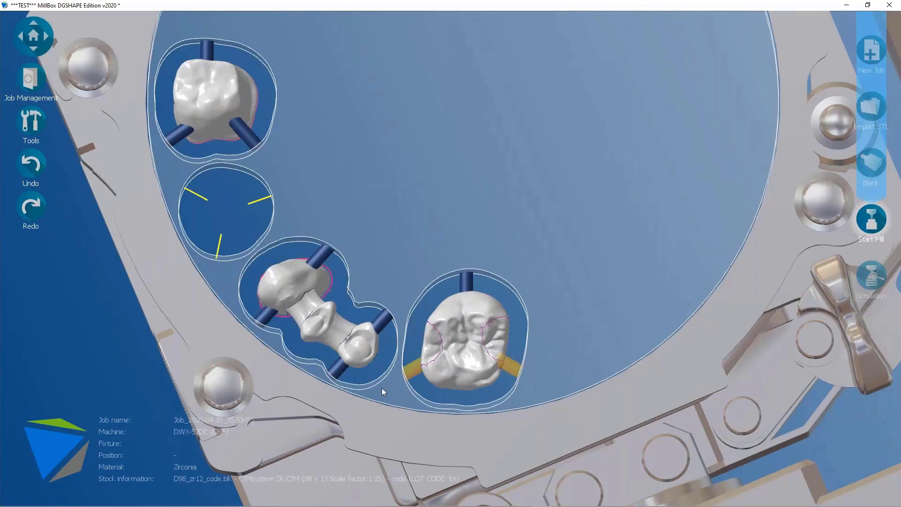
pyautogui.moveTo(457, 369); pyautogui.dragTo(489, 373, button='middle')
pyautogui.scroll(4, 431, 416)
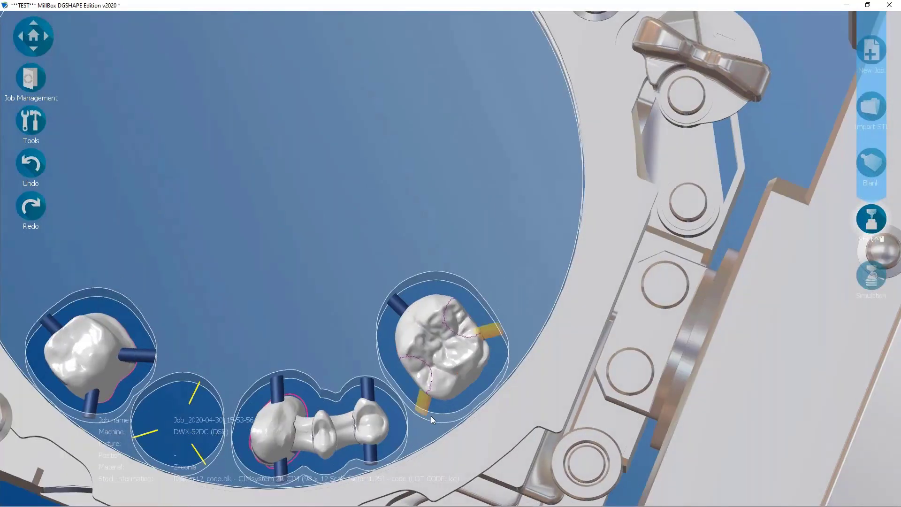
# Reposition the full contour crown's two orange connectors along its outline, clear of the purple contact lines
pyautogui.moveTo(446, 317); pyautogui.dragTo(405, 316, button='middle')
pyautogui.scroll(6, 447, 413)
pyautogui.scroll(-3, 407, 320)
pyautogui.scroll(-1, 387, 305)
pyautogui.scroll(2, 379, 311)
pyautogui.scroll(2, 391, 351)
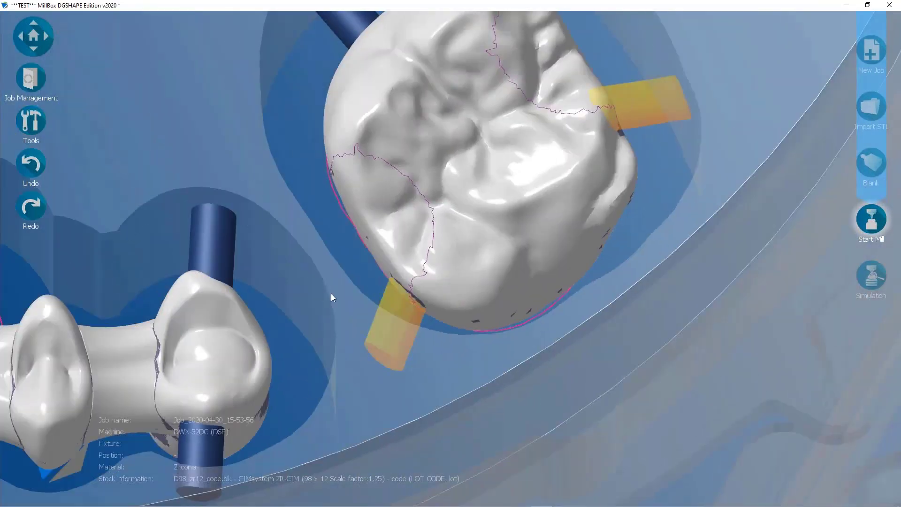
pyautogui.scroll(-2, 388, 303)
pyautogui.moveTo(331, 294); pyautogui.dragTo(383, 299, button='middle')
pyautogui.moveTo(396, 309); pyautogui.dragTo(443, 332)
pyautogui.moveTo(499, 300); pyautogui.dragTo(618, 297, button='middle')
pyautogui.moveTo(618, 297); pyautogui.dragTo(570, 305)
pyautogui.moveTo(570, 305); pyautogui.dragTo(703, 155, button='middle')
pyautogui.click(718, 123)
# Examine the connectors on the coping, bridge and crown, and the parts' placement around the milled hole in the disk
pyautogui.scroll(-5, 513, 336)
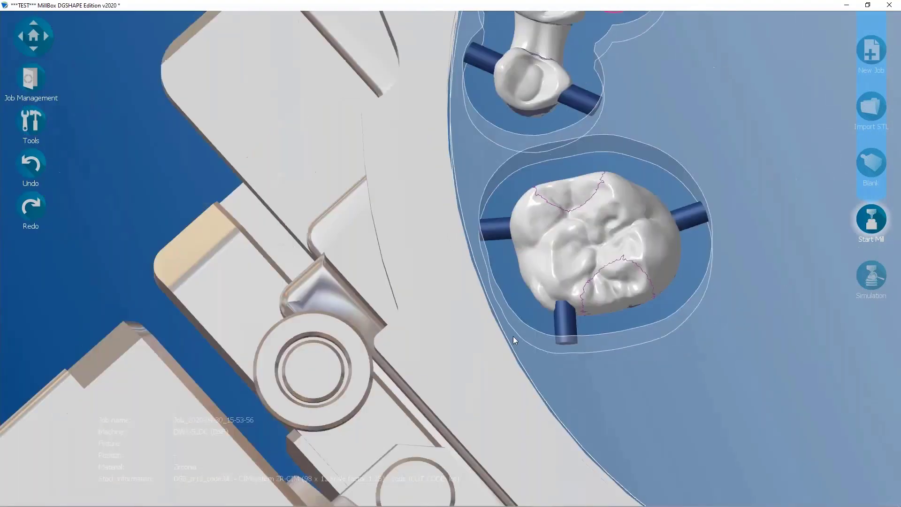
pyautogui.moveTo(525, 325); pyautogui.dragTo(435, 326, button='middle')
pyautogui.scroll(-2, 435, 326)
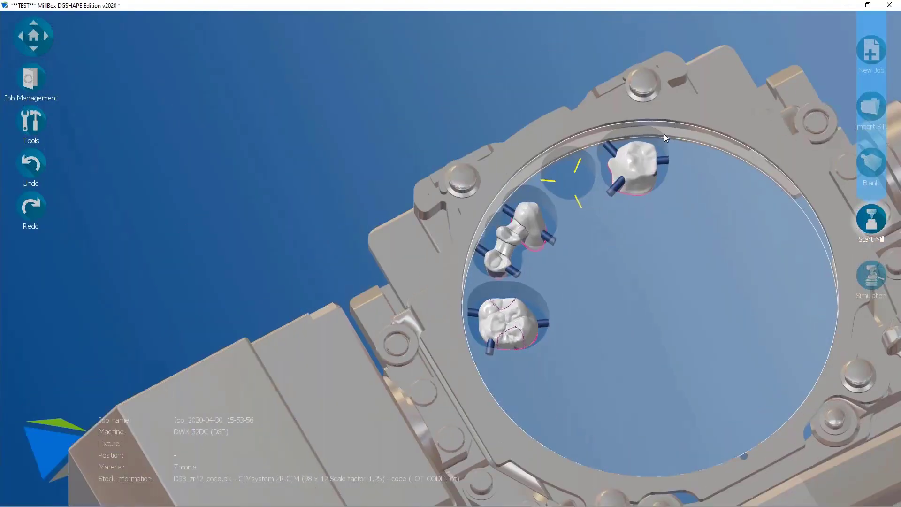
pyautogui.scroll(5, 663, 133)
pyautogui.moveTo(652, 177); pyautogui.dragTo(634, 386, button='middle')
pyautogui.scroll(-2, 643, 288)
pyautogui.scroll(4, 635, 385)
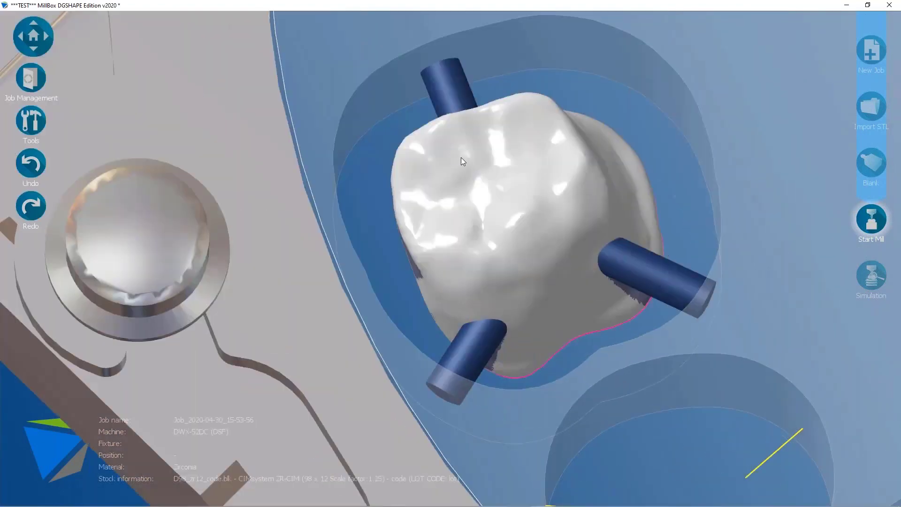
pyautogui.moveTo(460, 157); pyautogui.dragTo(514, 272, button='middle')
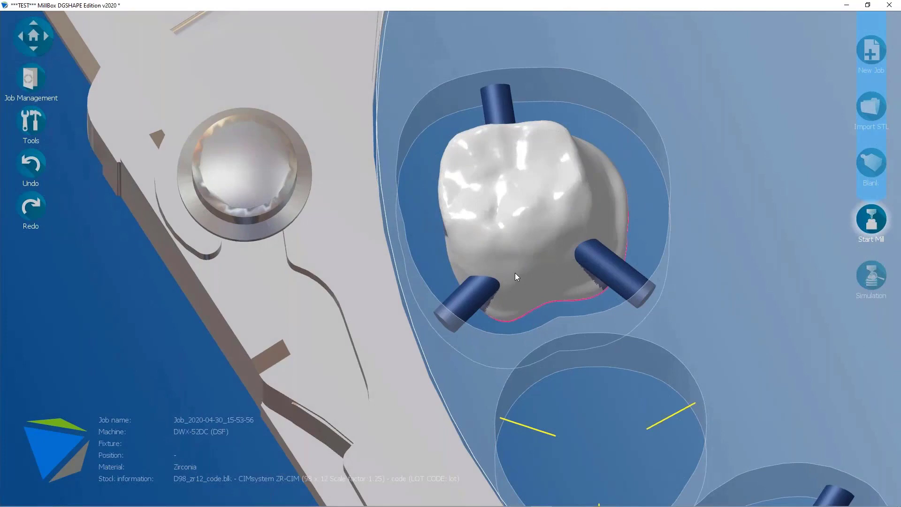
pyautogui.click(452, 301)
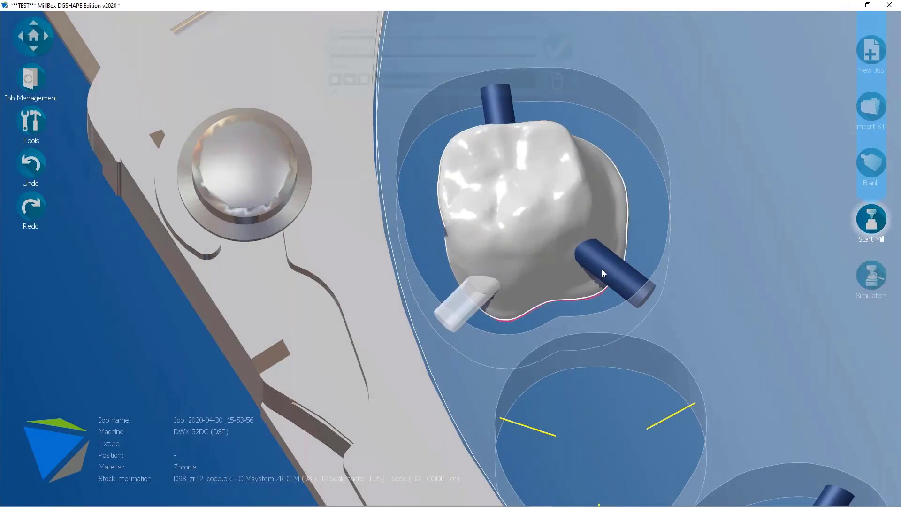
pyautogui.click(637, 249)
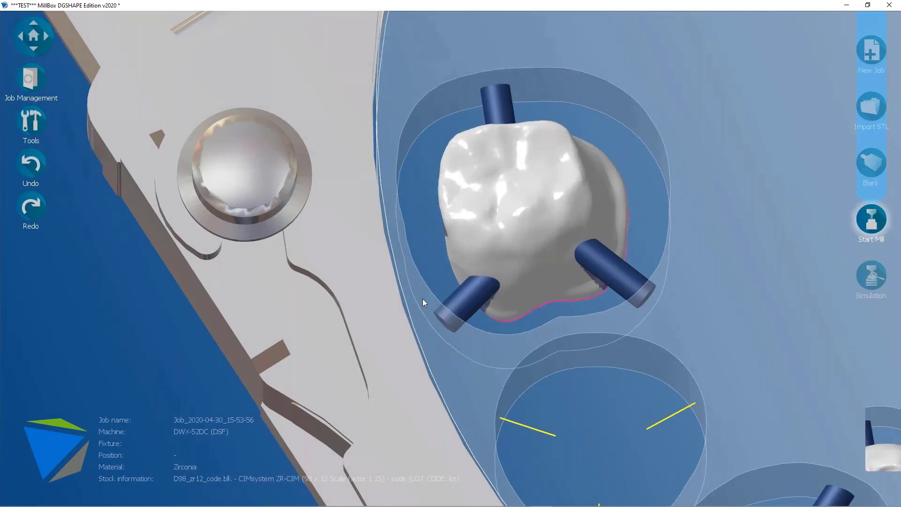
pyautogui.scroll(-5, 422, 298)
pyautogui.moveTo(425, 298); pyautogui.dragTo(457, 287, button='middle')
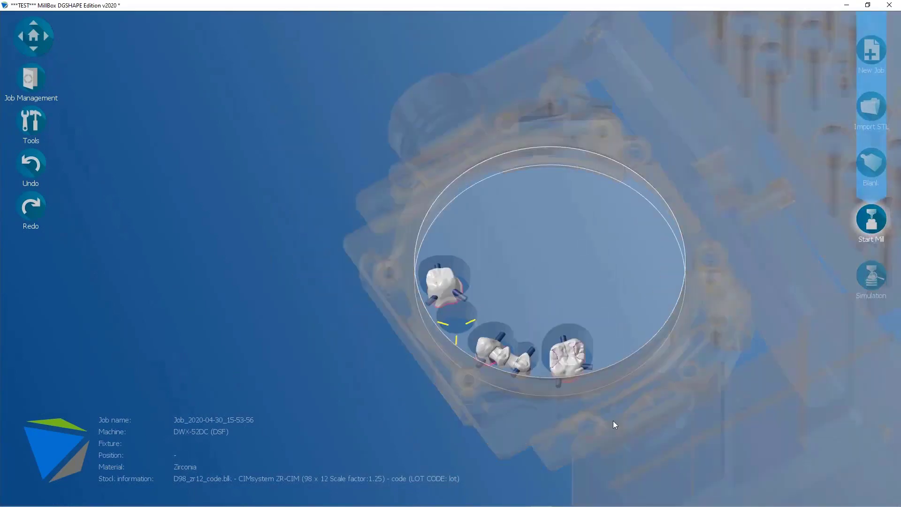
pyautogui.scroll(3, 613, 421)
pyautogui.moveTo(506, 345); pyautogui.dragTo(498, 348, button='middle')
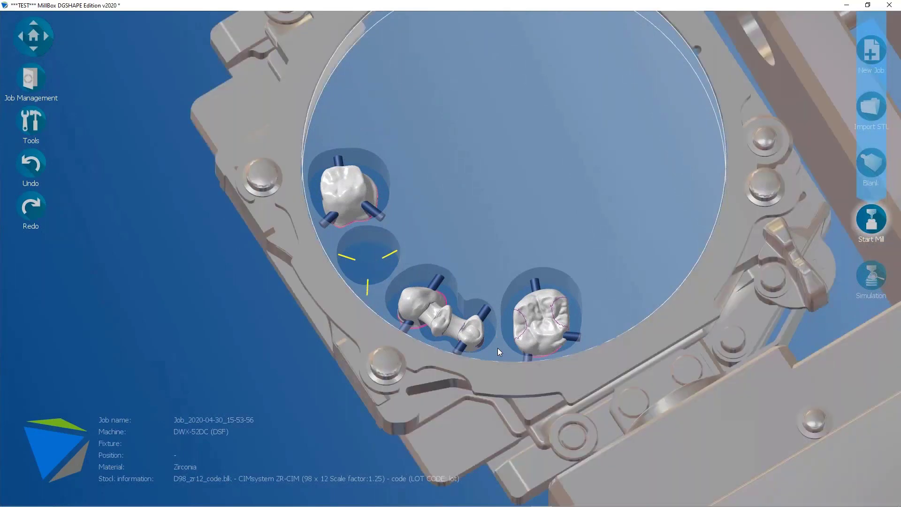
pyautogui.moveTo(482, 277); pyautogui.dragTo(481, 279, button='middle')
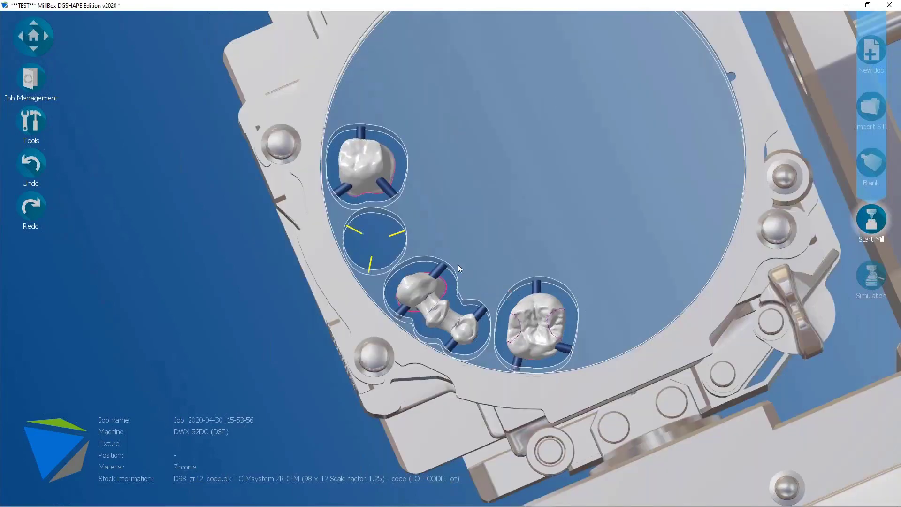
pyautogui.scroll(2, 453, 265)
pyautogui.moveTo(308, 214)
pyautogui.mouseDown(button='middle')
pyautogui.moveTo(348, 240)
pyautogui.moveTo(314, 218)
pyautogui.mouseUp(button='middle')
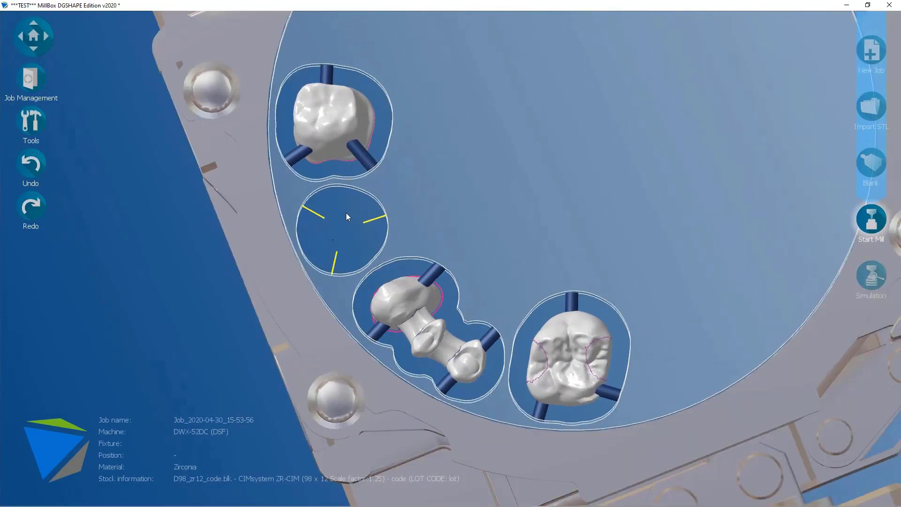
pyautogui.moveTo(364, 272); pyautogui.dragTo(276, 261, button='middle')
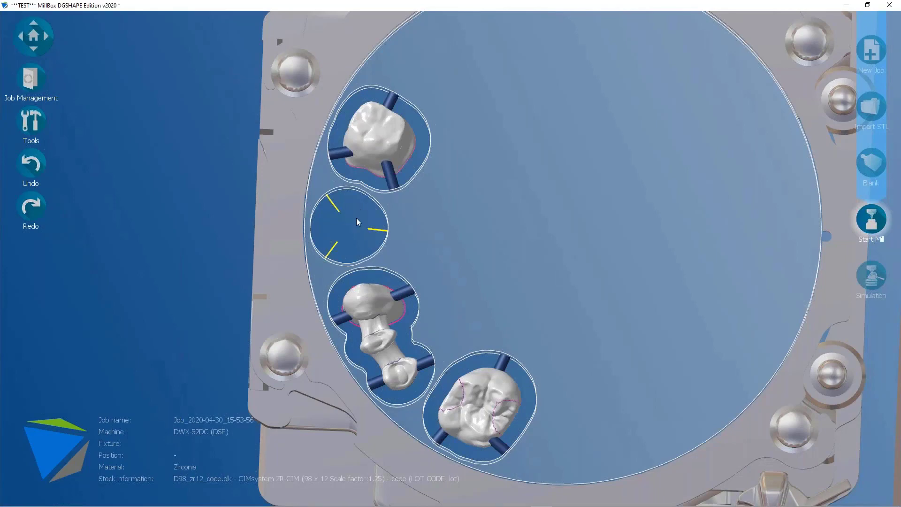
# Move the full contour crown inward beside the milled hole, between the coping and bridge, and rotate it in the disk plane
pyautogui.moveTo(423, 267); pyautogui.dragTo(452, 341, button='middle')
pyautogui.moveTo(483, 427); pyautogui.dragTo(463, 196)
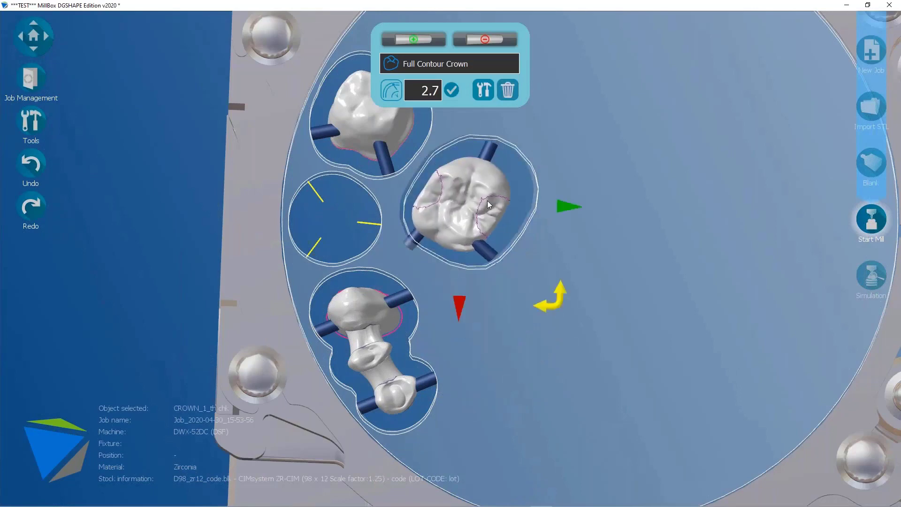
pyautogui.moveTo(538, 305); pyautogui.dragTo(502, 247)
pyautogui.scroll(4, 367, 216)
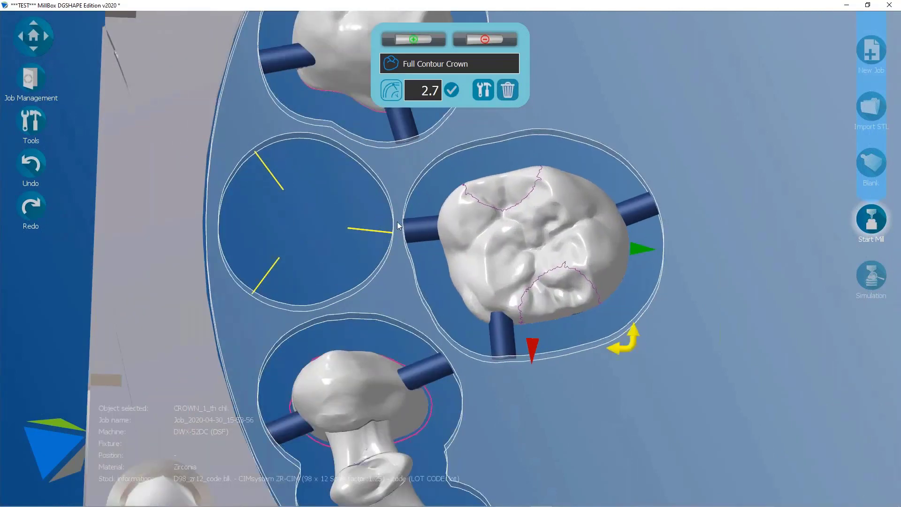
# Check the crown's spacing from the milled hole and neighbouring parts from several angles, and deselect it
pyautogui.moveTo(420, 240); pyautogui.dragTo(397, 262, button='right')
pyautogui.scroll(-3, 397, 262)
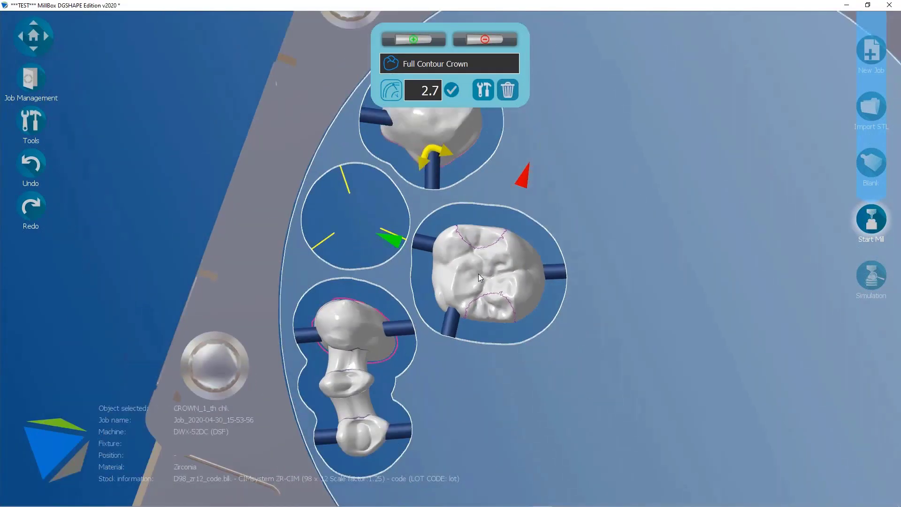
pyautogui.scroll(-3, 383, 272)
pyautogui.moveTo(384, 271); pyautogui.dragTo(421, 270, button='right')
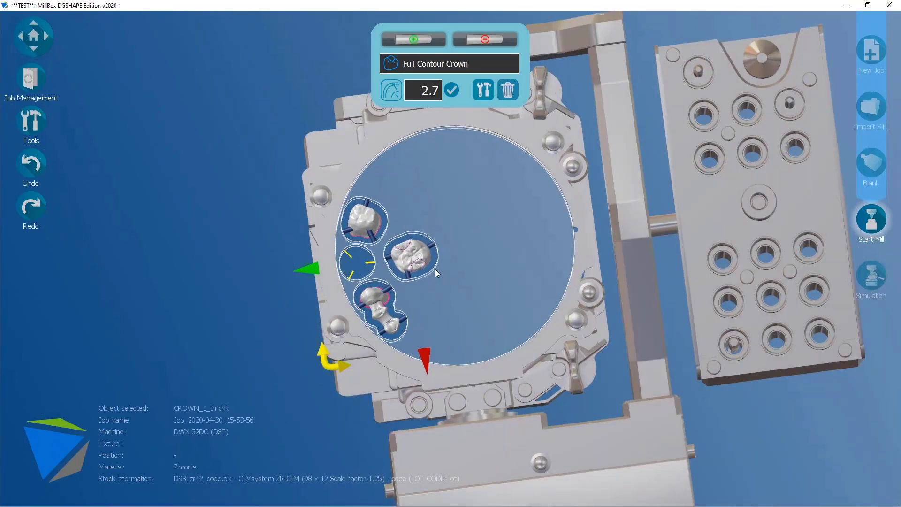
pyautogui.moveTo(435, 269); pyautogui.dragTo(394, 291, button='right')
pyautogui.moveTo(406, 247); pyautogui.dragTo(396, 278, button='right')
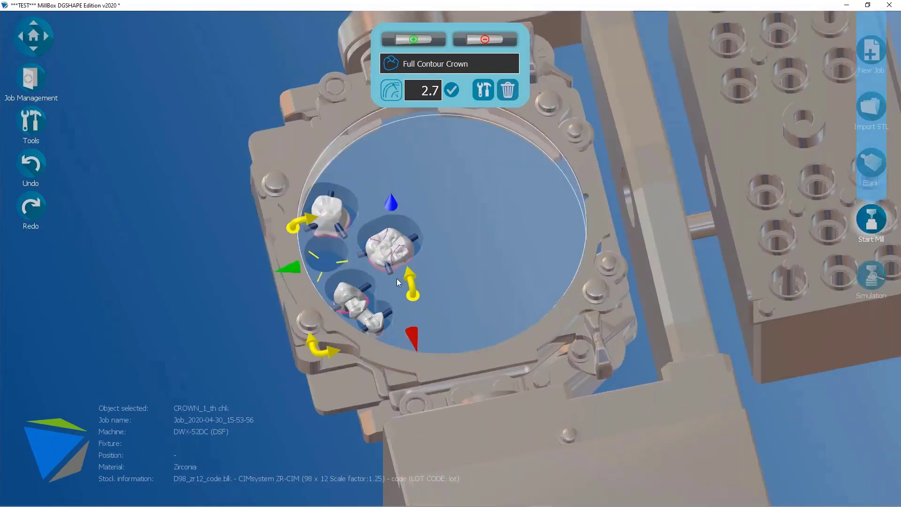
pyautogui.click(207, 262)
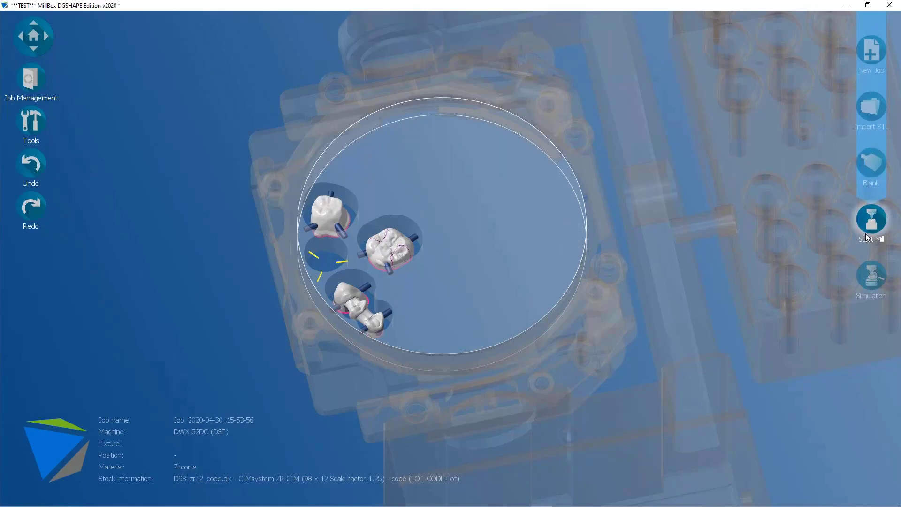
pyautogui.scroll(5, 427, 226)
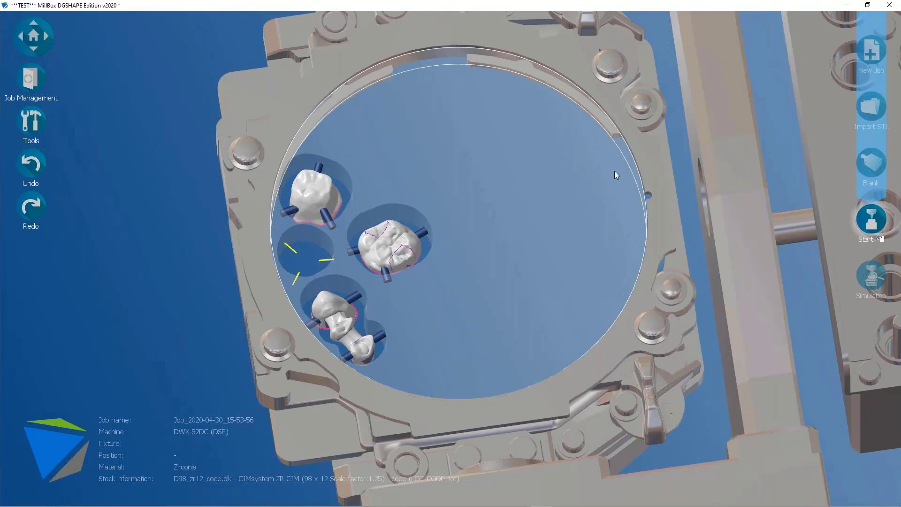
# Select the Katana Multi-Layer Zr (98 x 14) disk as the blank and inspect the parts' height within its layers
pyautogui.click(869, 161)
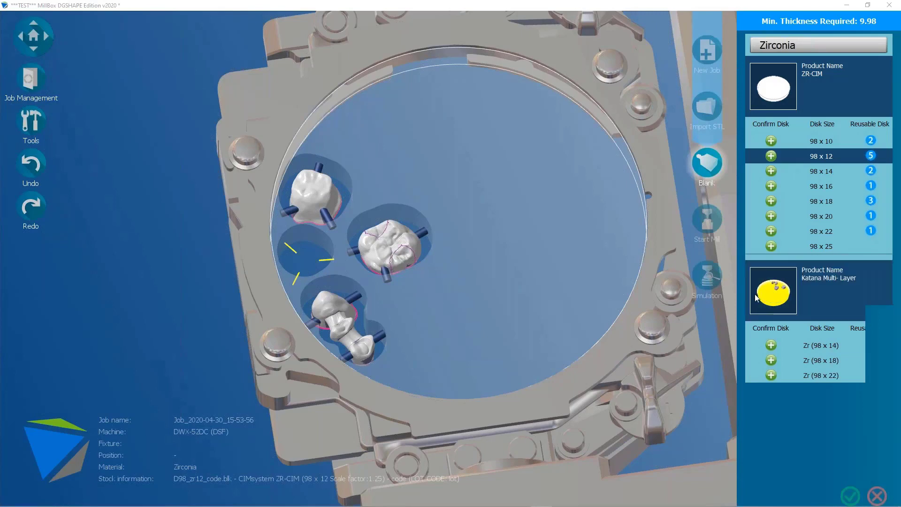
pyautogui.click(826, 349)
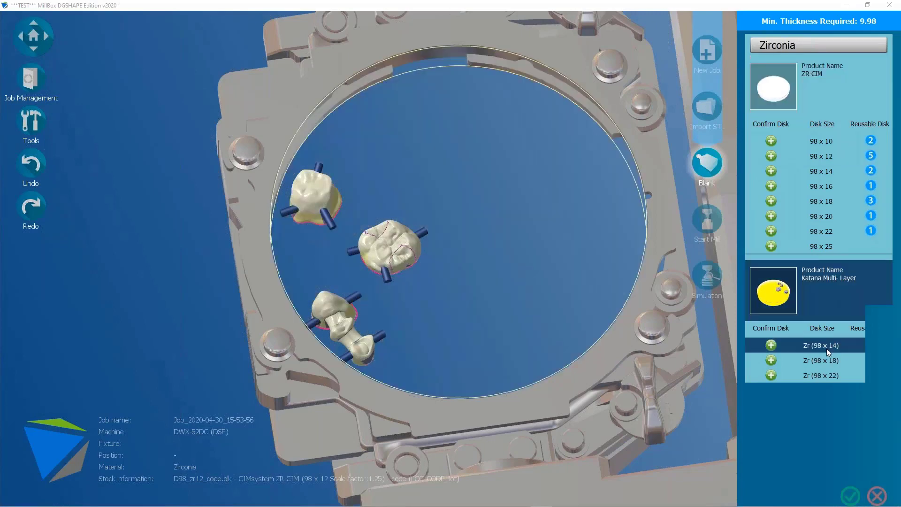
pyautogui.moveTo(438, 287); pyautogui.dragTo(241, 228, button='middle')
pyautogui.scroll(-1, 241, 228)
pyautogui.scroll(2, 339, 230)
pyautogui.scroll(-1, 342, 229)
pyautogui.scroll(1, 341, 230)
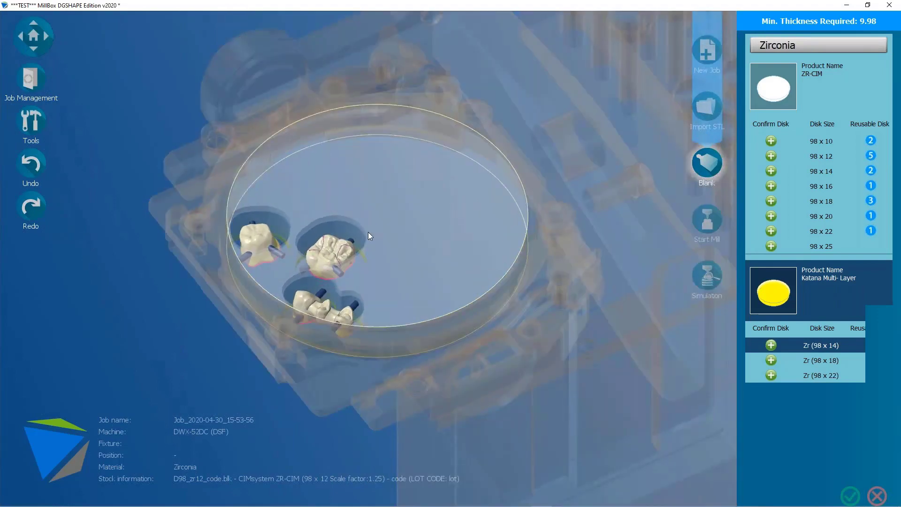
pyautogui.moveTo(368, 231); pyautogui.dragTo(382, 218, button='middle')
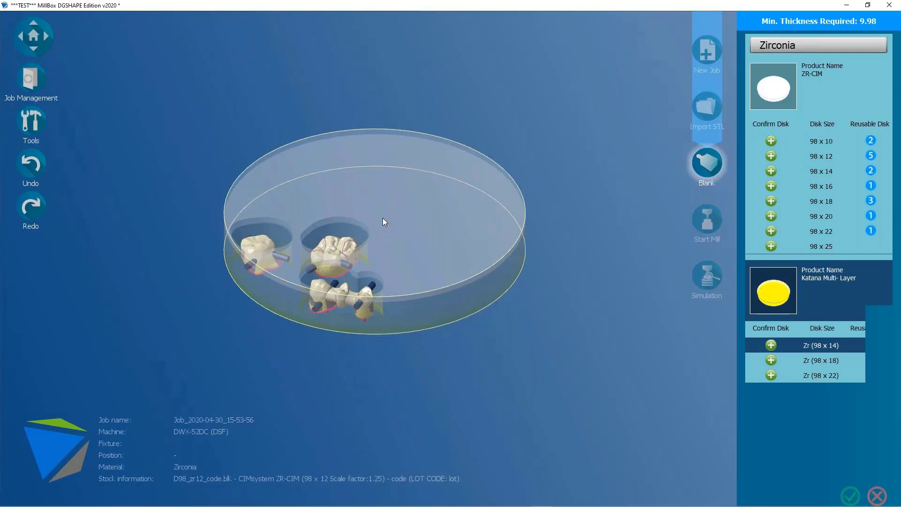
pyautogui.moveTo(317, 289); pyautogui.dragTo(355, 255, button='middle')
pyautogui.scroll(4, 320, 262)
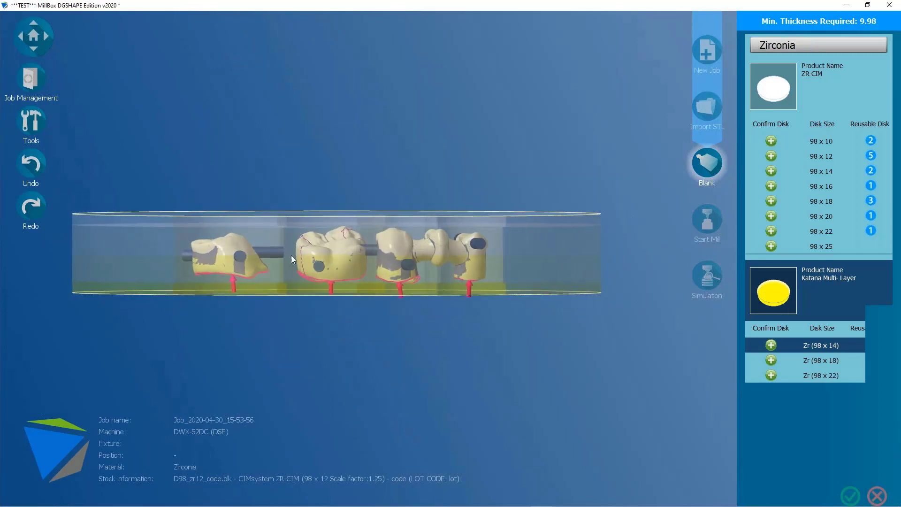
pyautogui.scroll(2, 291, 256)
pyautogui.moveTo(294, 256); pyautogui.dragTo(257, 259, button='middle')
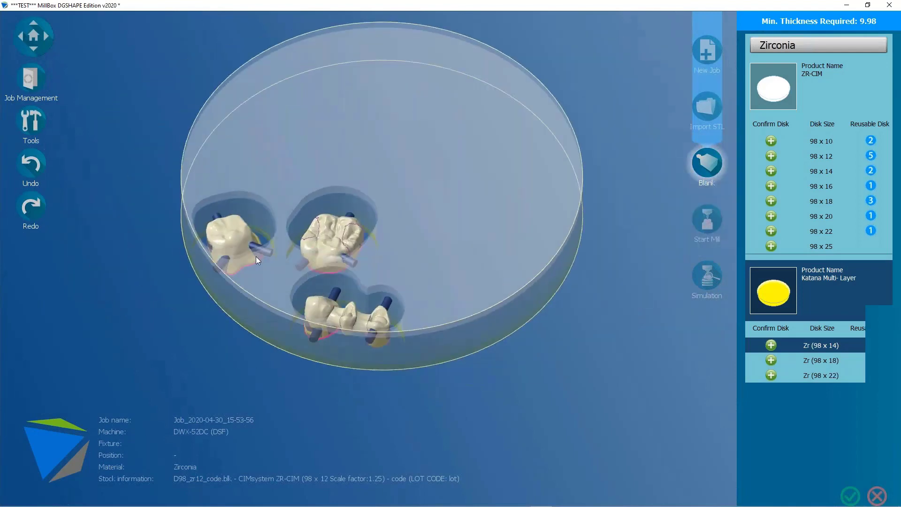
pyautogui.moveTo(340, 327); pyautogui.dragTo(381, 335, button='middle')
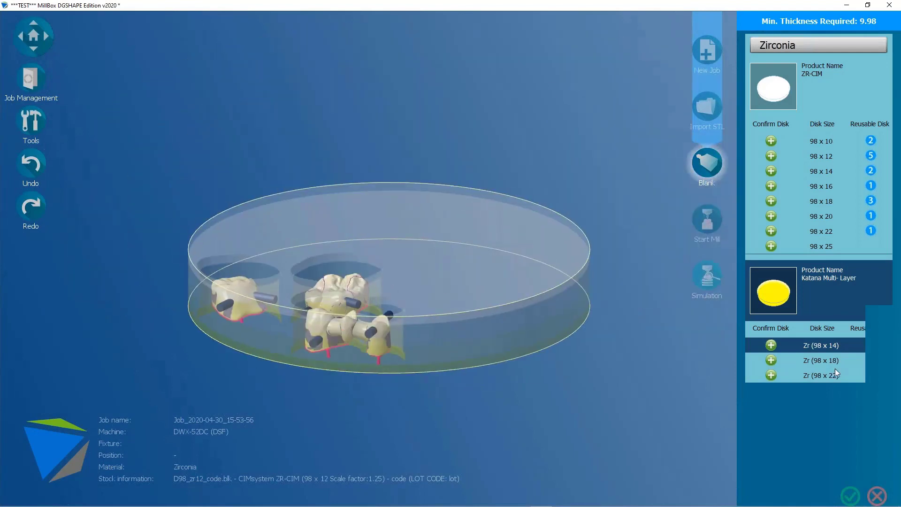
# Confirm the Katana disk with a uniform scale factor of 1.25 and decline nesting all elements again
pyautogui.click(850, 496)
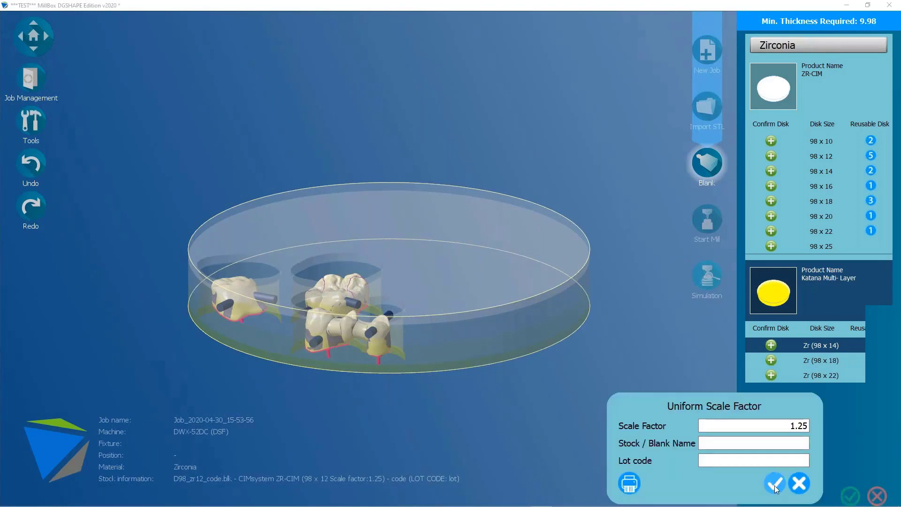
pyautogui.click(774, 485)
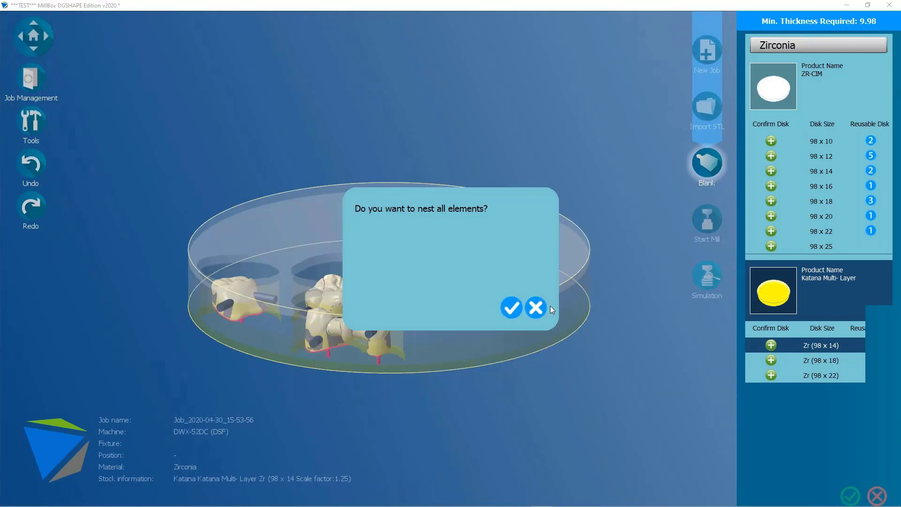
pyautogui.click(535, 307)
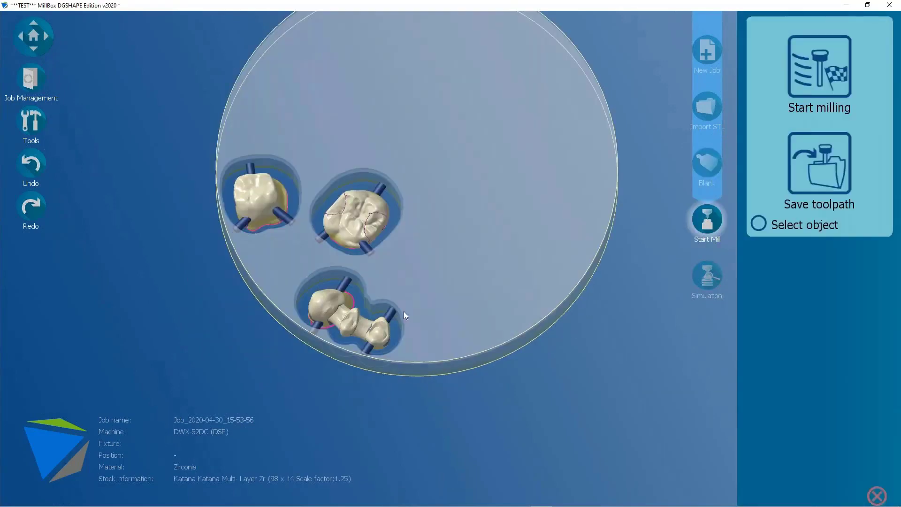
pyautogui.scroll(3, 336, 216)
pyautogui.scroll(-3, 383, 241)
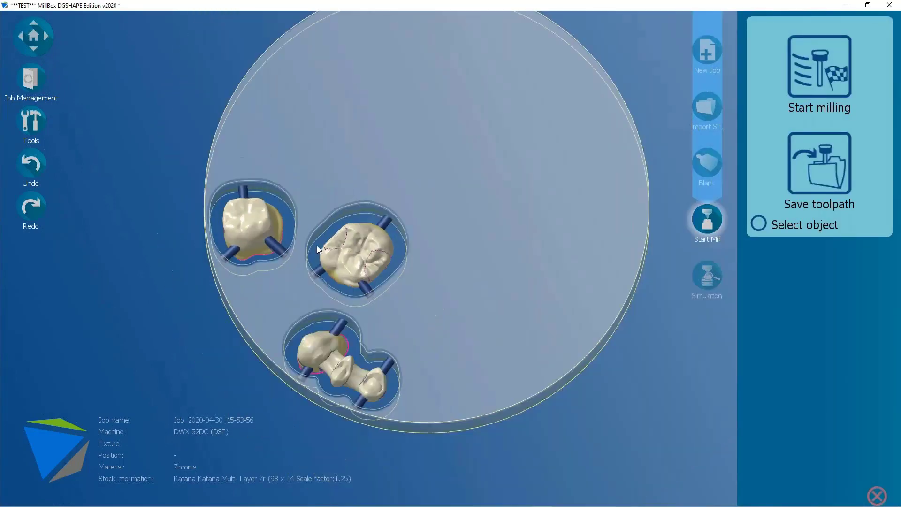
pyautogui.moveTo(317, 246); pyautogui.dragTo(351, 229, button='middle')
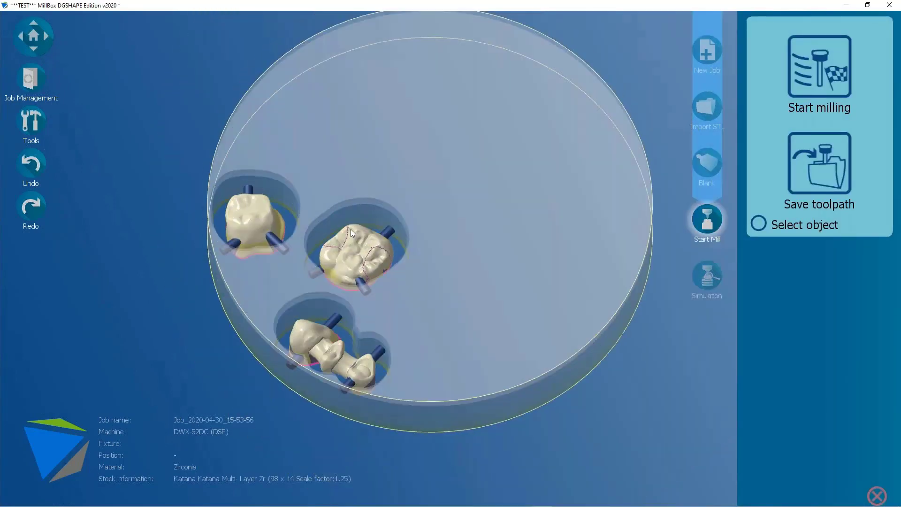
# Reopen the milling options, limit milling to selected objects, and select and inspect the single crown nearest the disk's edge
pyautogui.click(877, 496)
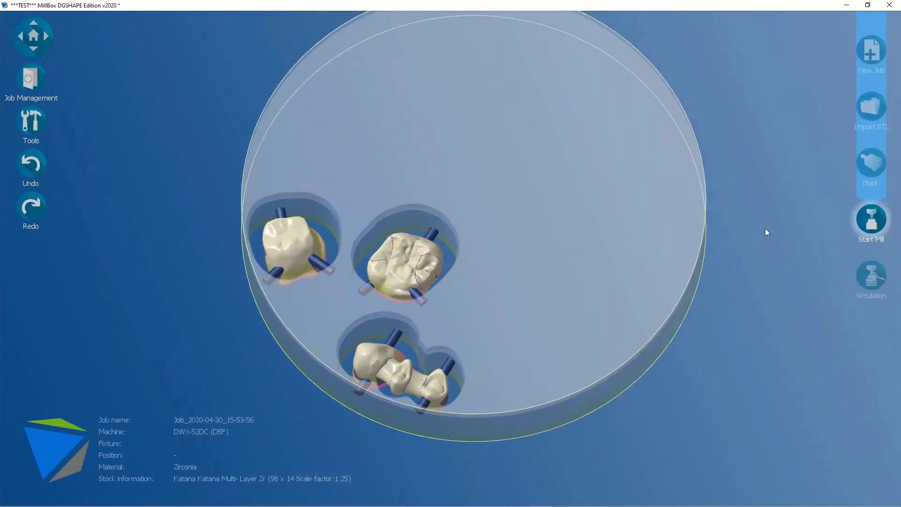
pyautogui.click(871, 221)
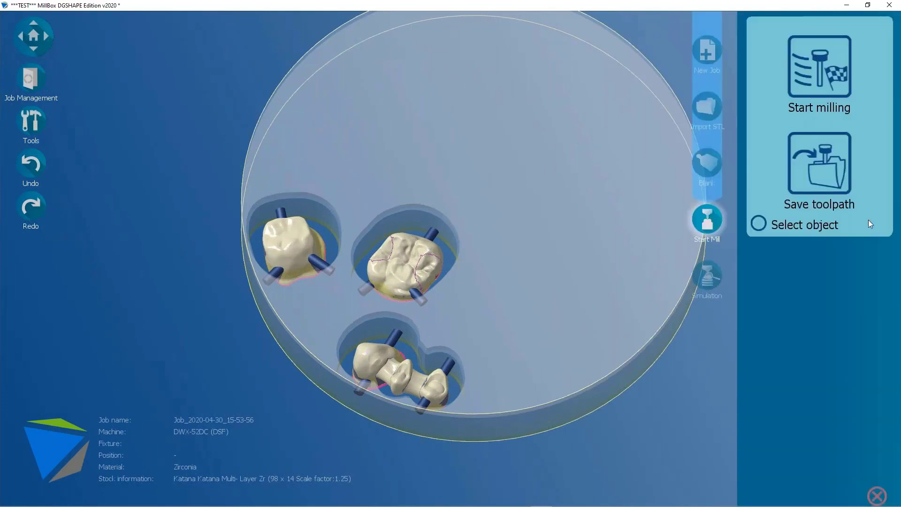
pyautogui.click(760, 224)
pyautogui.click(511, 308)
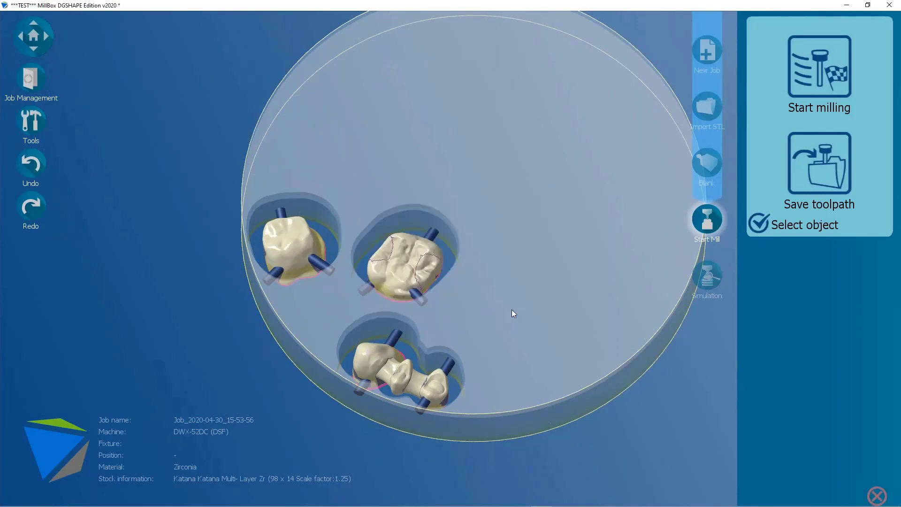
pyautogui.click(289, 246)
pyautogui.scroll(5, 288, 246)
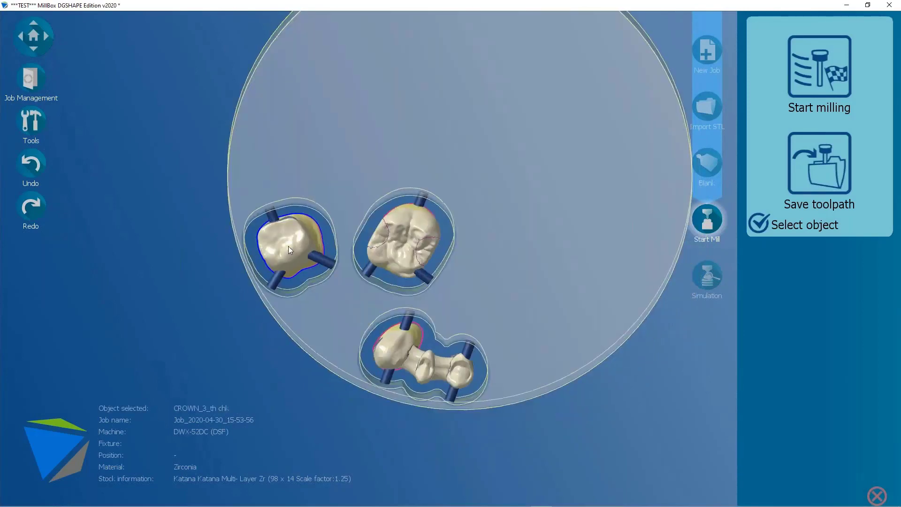
pyautogui.scroll(3, 283, 237)
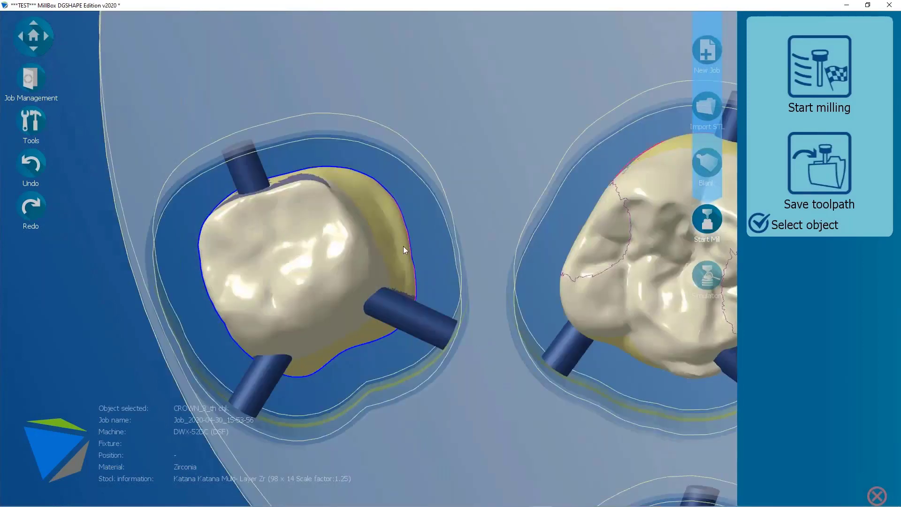
pyautogui.moveTo(320, 365); pyautogui.dragTo(218, 337, button='right')
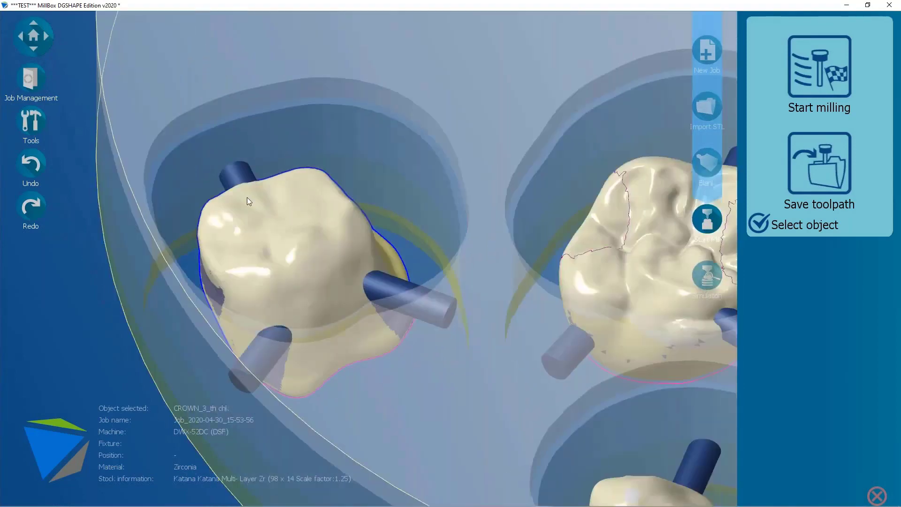
pyautogui.moveTo(298, 203); pyautogui.dragTo(222, 262, button='right')
pyautogui.scroll(-3, 230, 264)
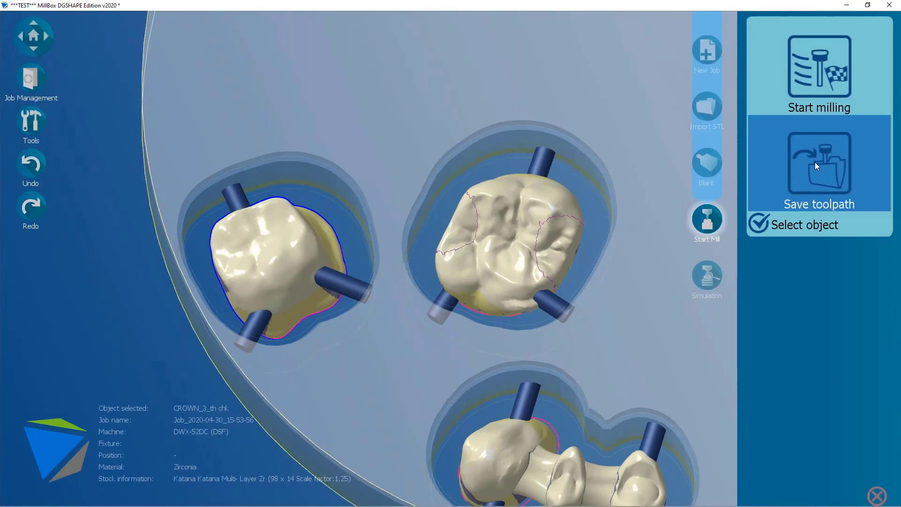
pyautogui.scroll(-1, 367, 353)
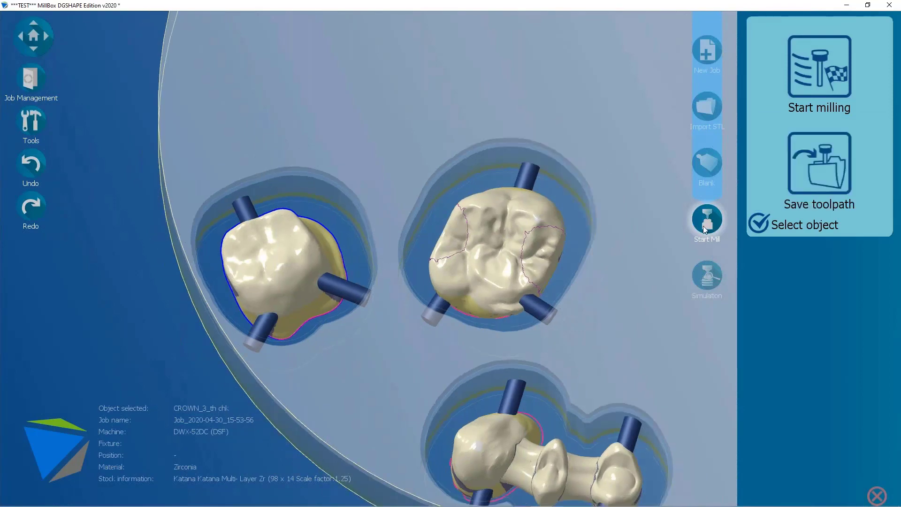
# Switch to Telegram Web to check the MillBox_Bot machine notifications, and return to MillBox
pyautogui.click(81, 497)
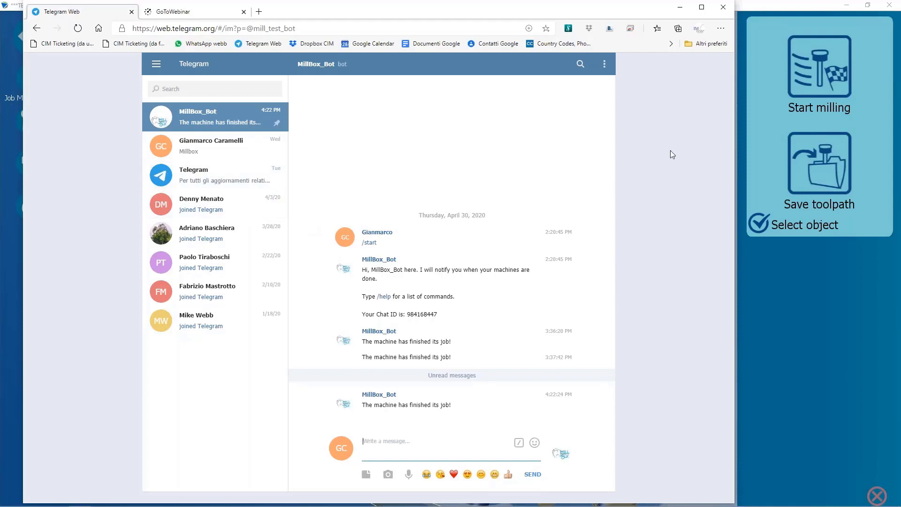
pyautogui.click(678, 8)
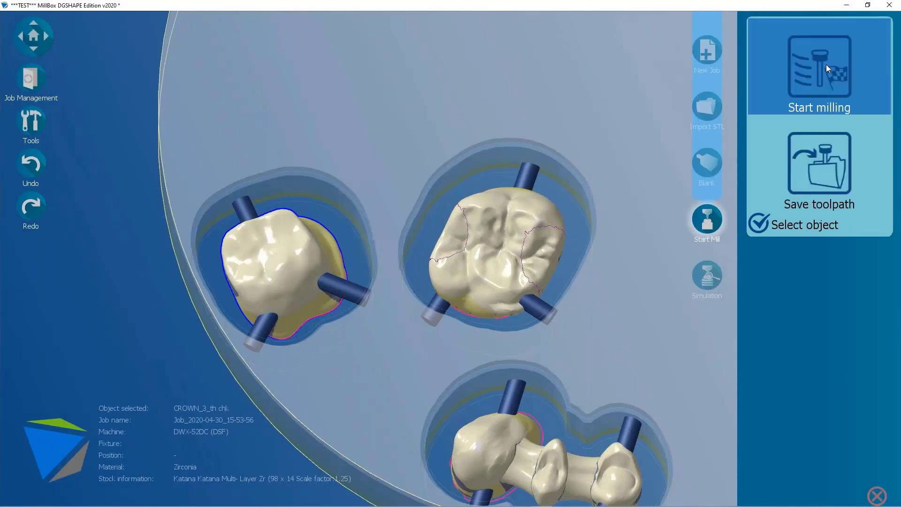
# Turn off the limitation of milling to selected objects and leave the milling options
pyautogui.click(758, 223)
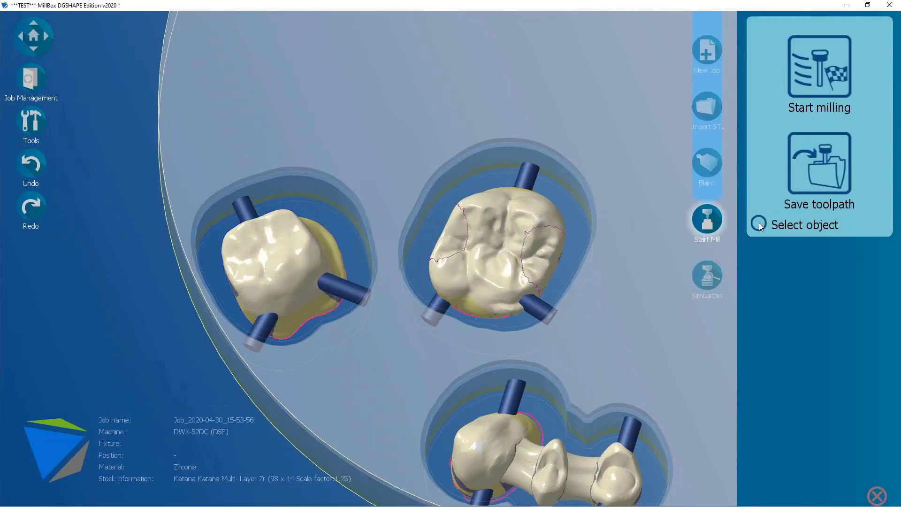
pyautogui.scroll(-3, 480, 311)
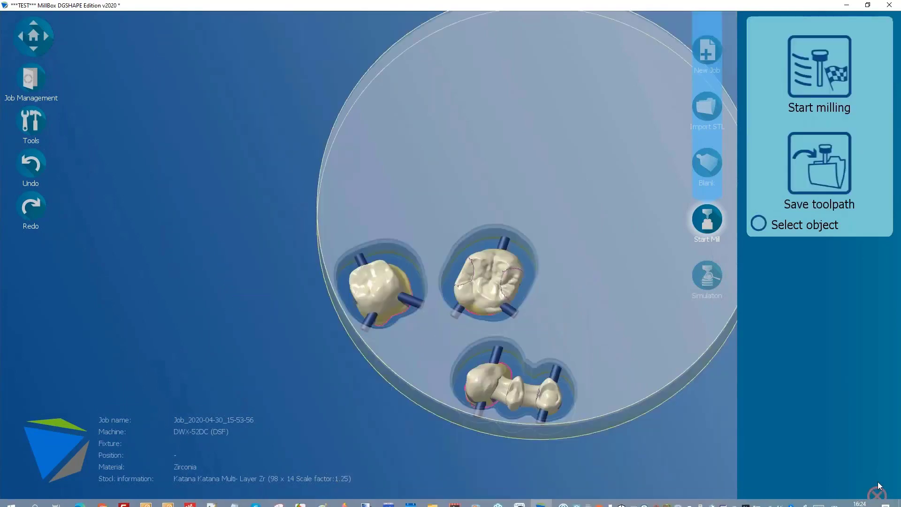
pyautogui.click(876, 493)
pyautogui.moveTo(452, 334); pyautogui.dragTo(464, 319, button='middle')
pyautogui.scroll(2, 442, 343)
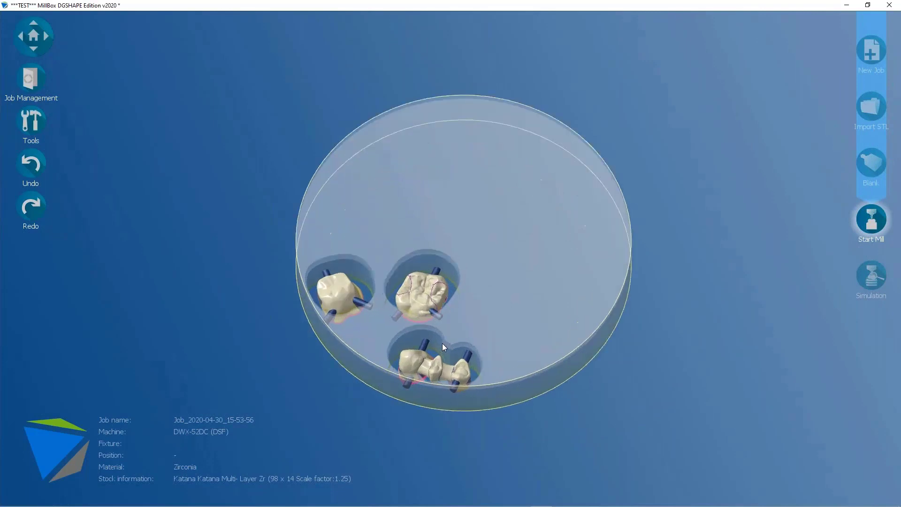
pyautogui.scroll(2, 442, 343)
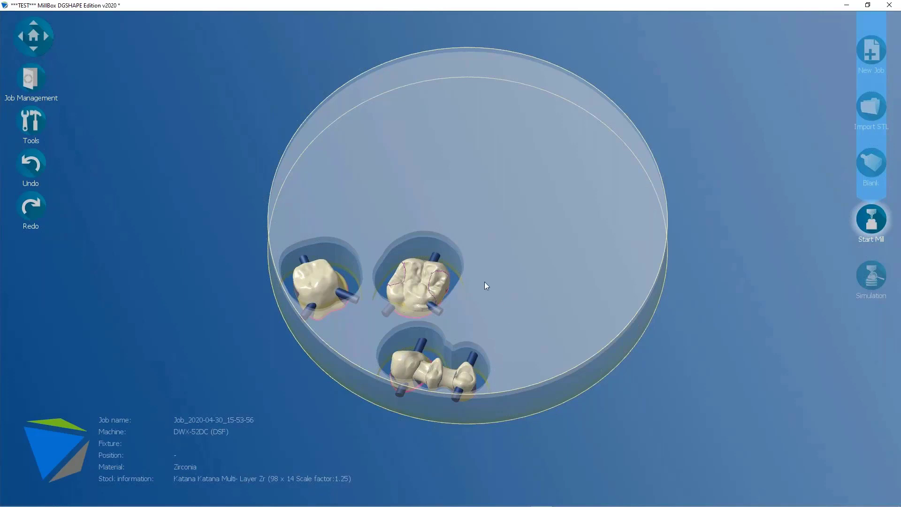
pyautogui.scroll(-2, 353, 303)
pyautogui.scroll(2, 363, 308)
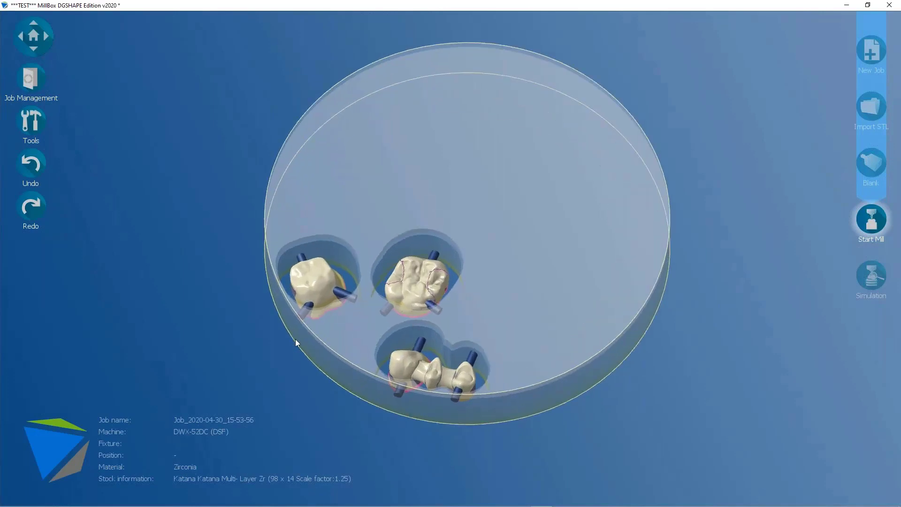
pyautogui.scroll(-2, 346, 333)
pyautogui.scroll(3, 393, 333)
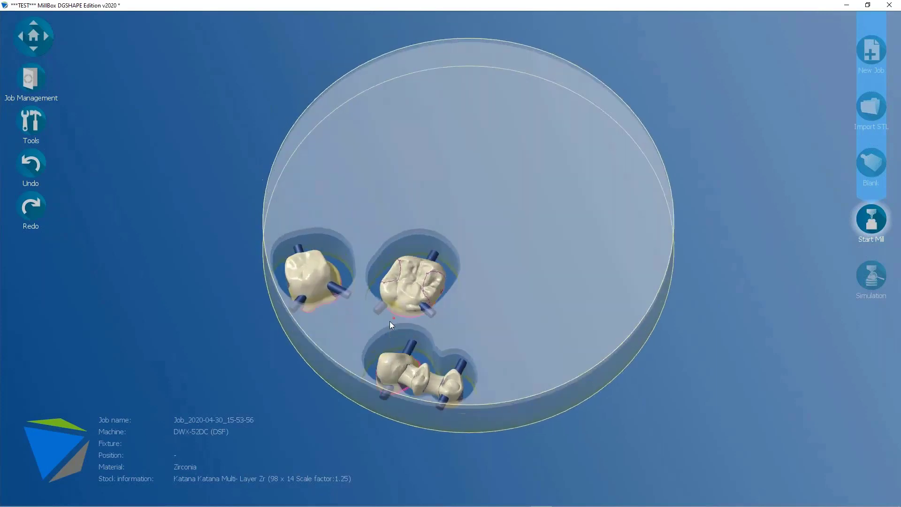
pyautogui.moveTo(389, 321); pyautogui.dragTo(388, 320, button='middle')
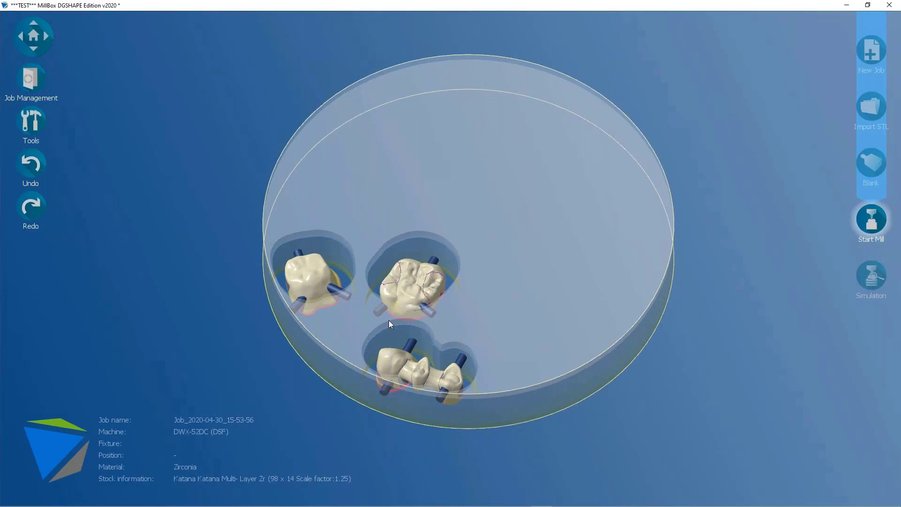
pyautogui.scroll(-2, 404, 320)
pyautogui.scroll(2, 455, 305)
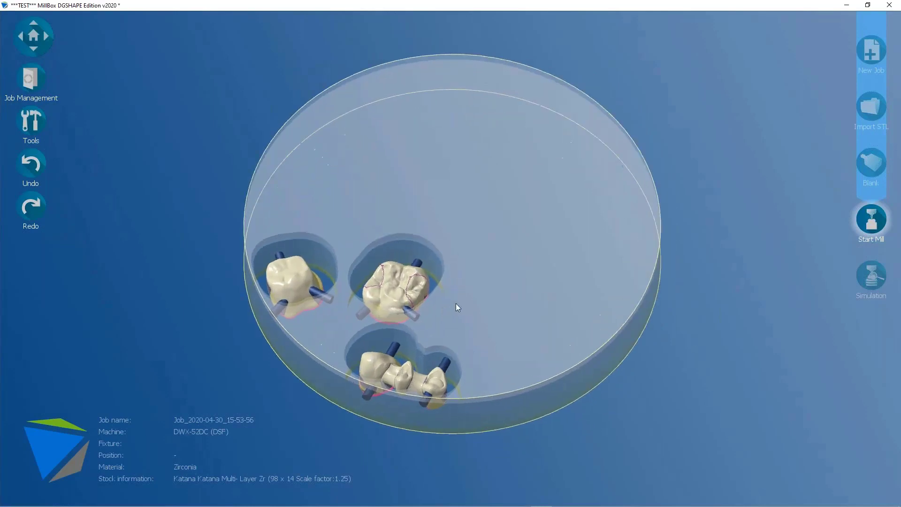
pyautogui.moveTo(456, 304); pyautogui.dragTo(458, 312, button='middle')
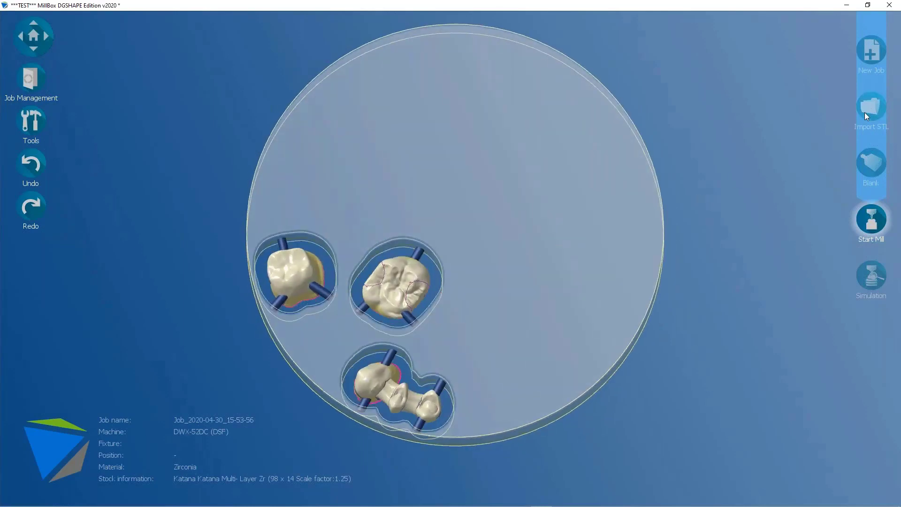
# Return the job to the blank stage without choosing another disk, and open the reusable blocks tools
pyautogui.click(874, 170)
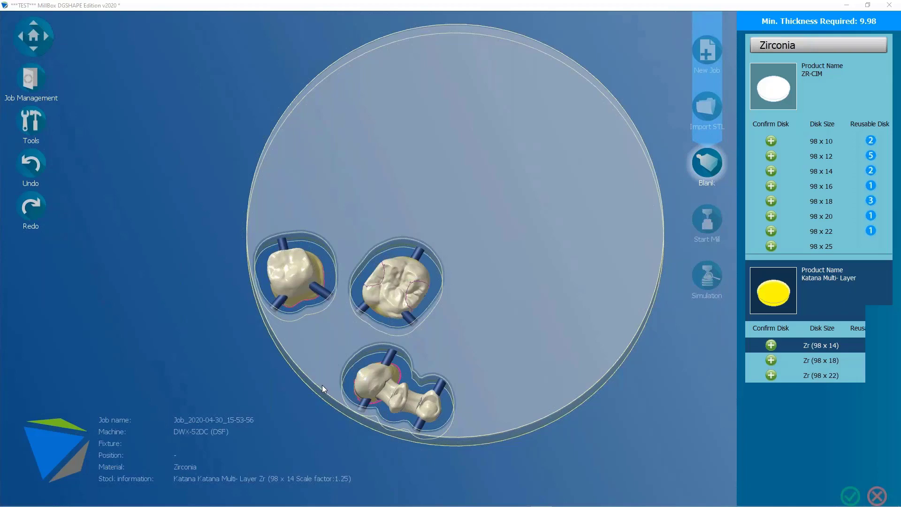
pyautogui.click(875, 495)
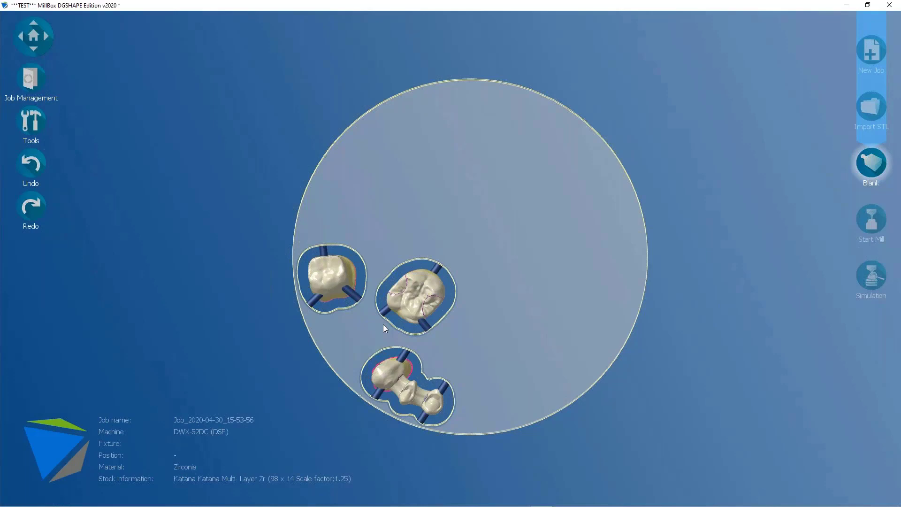
pyautogui.click(33, 127)
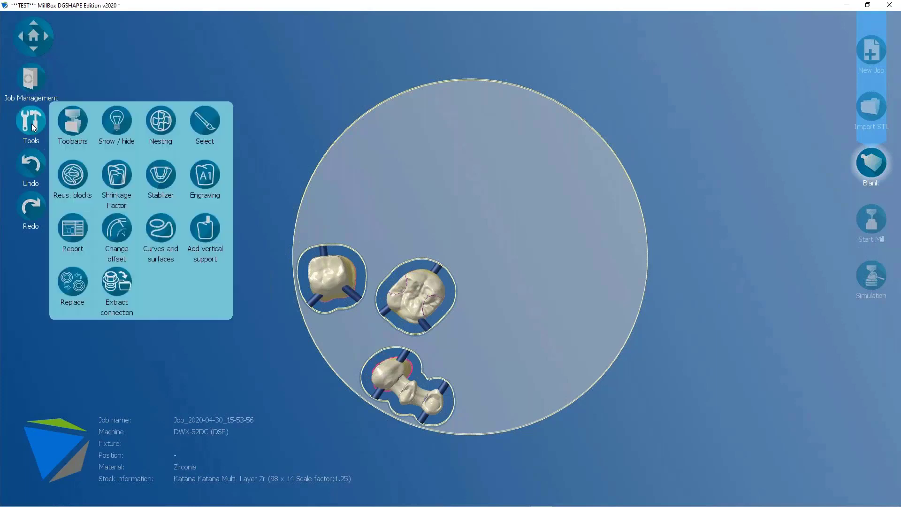
pyautogui.click(73, 179)
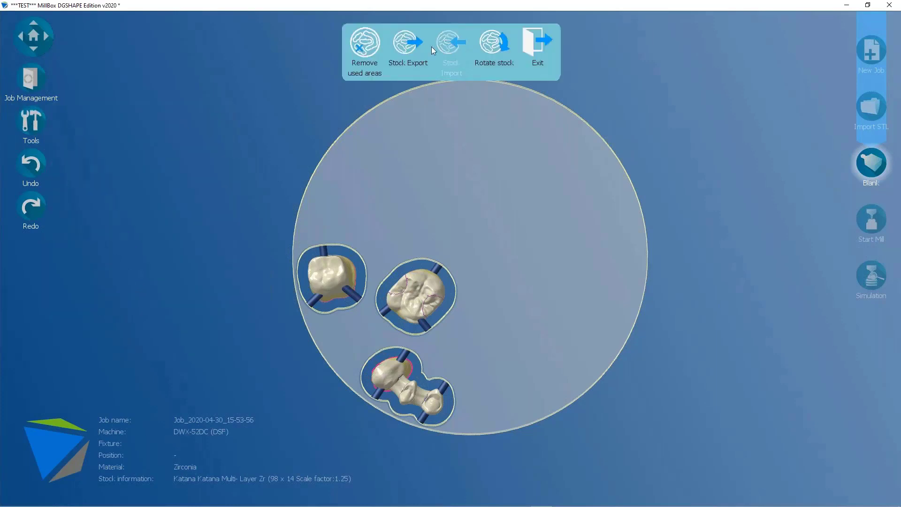
# Import the used disk picture "image disc import 1.jpg" from the folder "Used disc import from picture", previewing it before opening
pyautogui.click(457, 46)
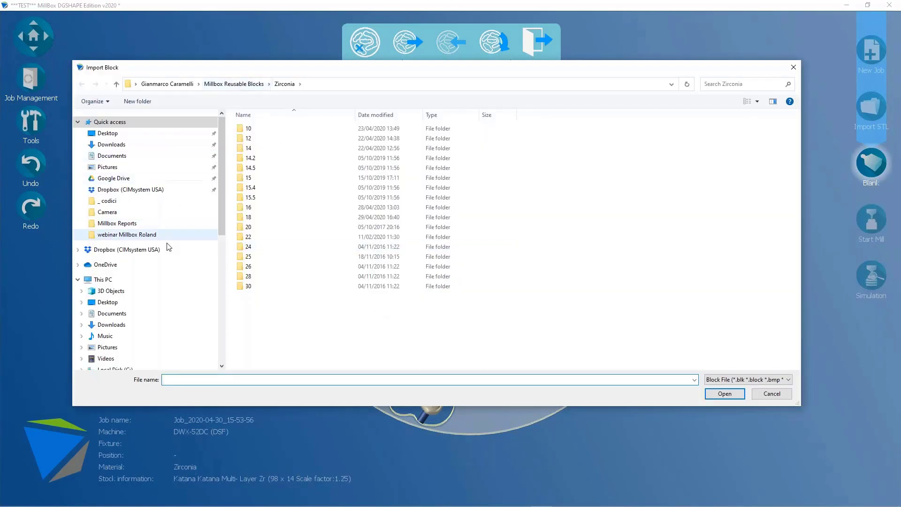
pyautogui.click(748, 379)
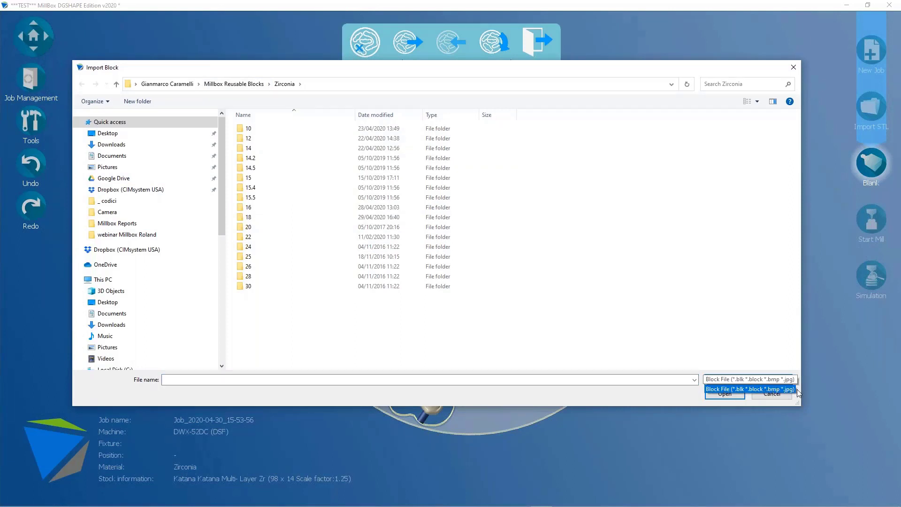
pyautogui.click(155, 237)
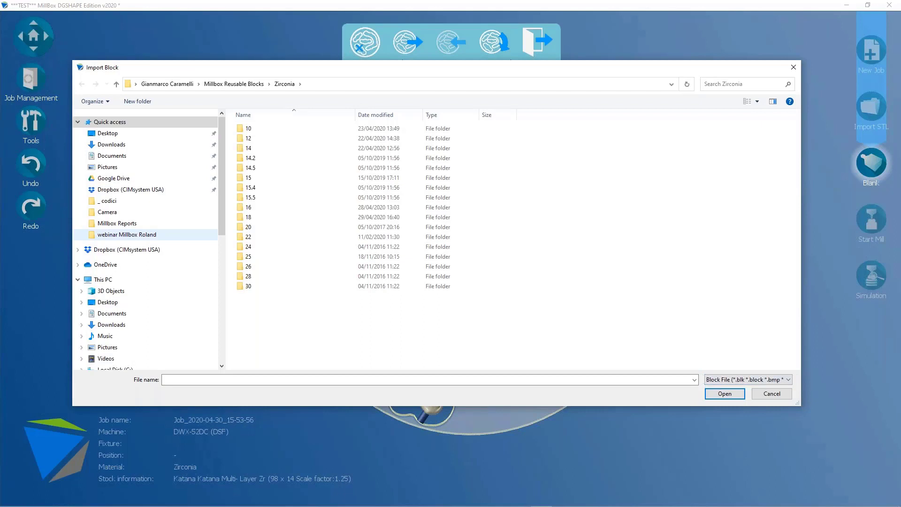
pyautogui.click(155, 236)
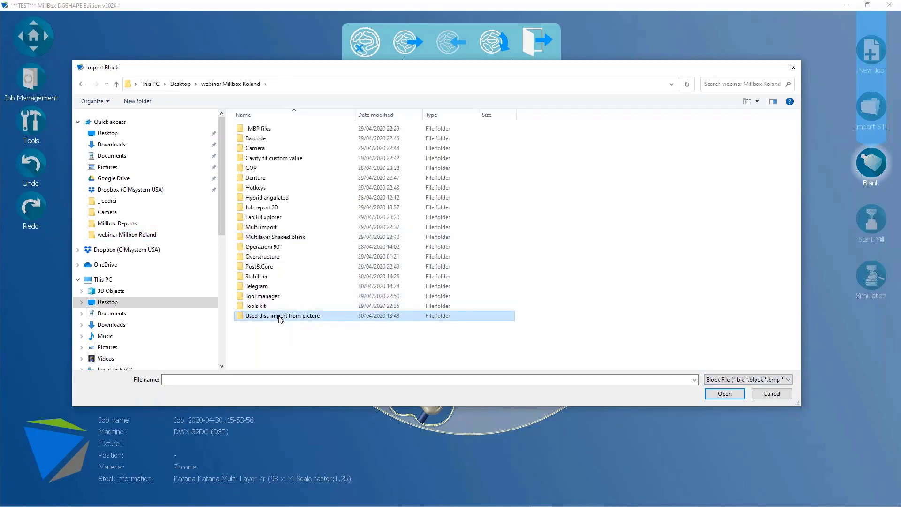
pyautogui.doubleClick(348, 316)
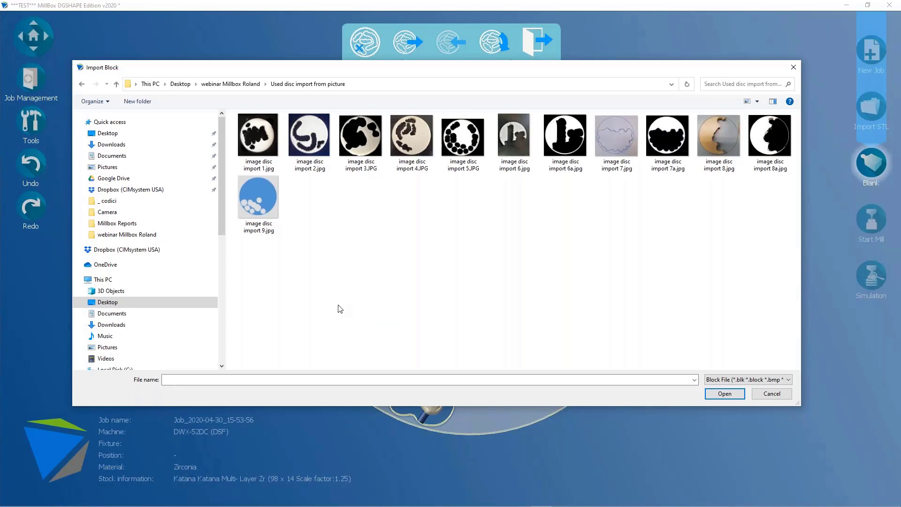
pyautogui.click(265, 143)
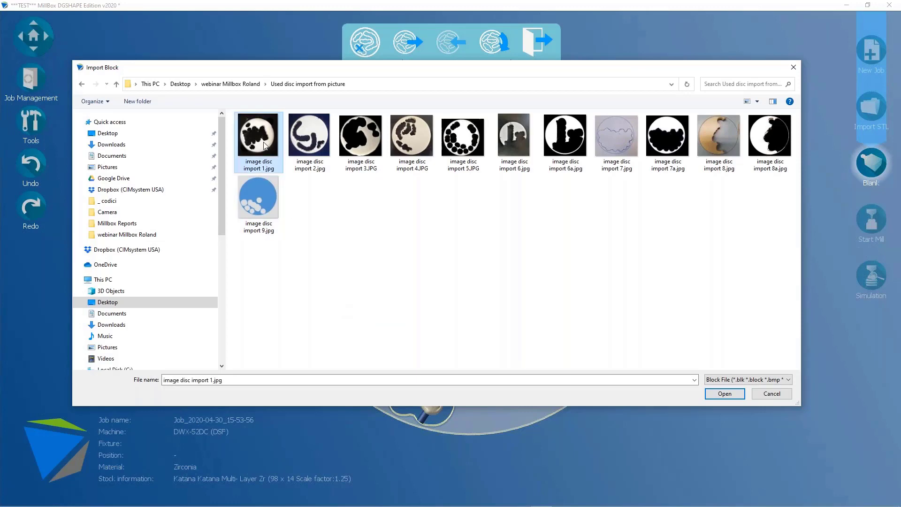
pyautogui.click(773, 101)
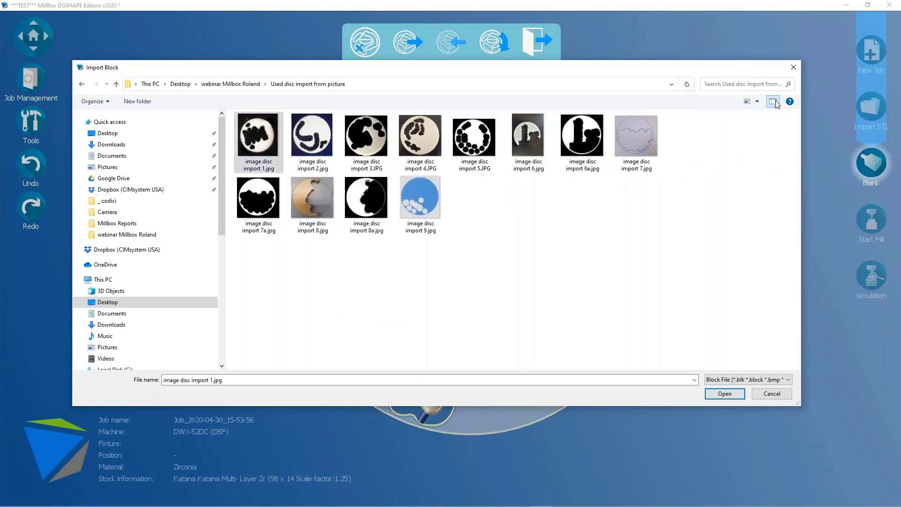
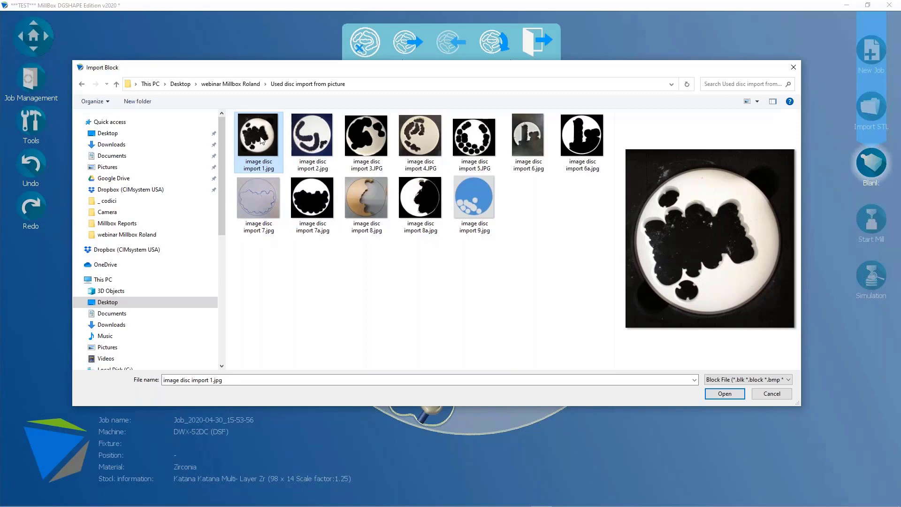
pyautogui.click(724, 396)
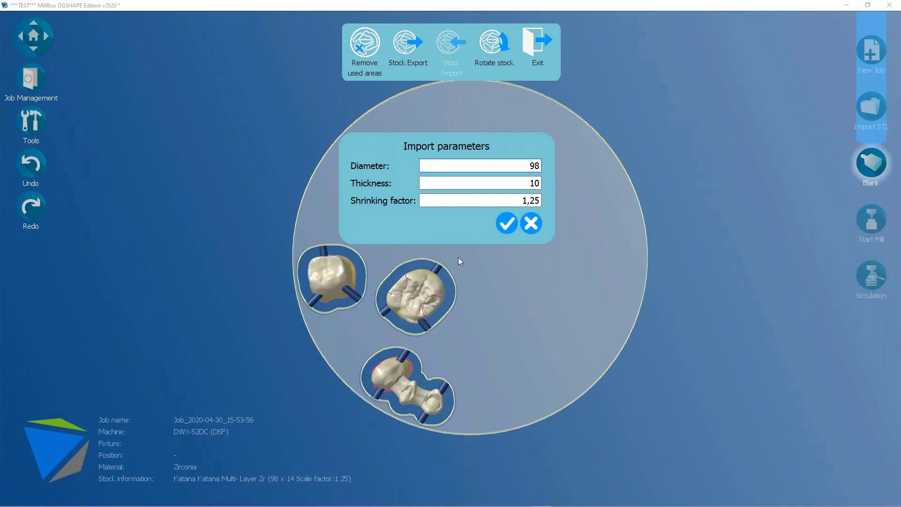
# Set the imported disk's thickness to 16 and its shrinking factor to 1,234, keep the diameter of 98, and accept the import parameters
pyautogui.doubleClick(535, 165)
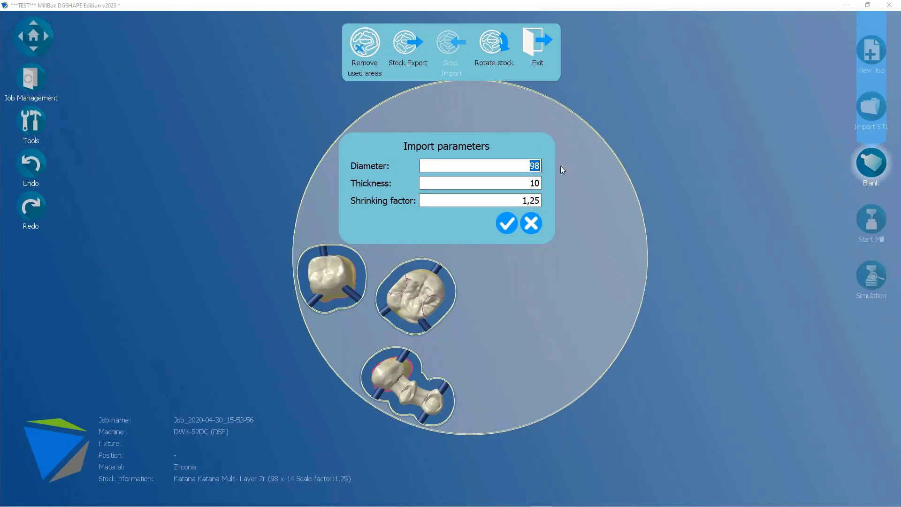
pyautogui.doubleClick(521, 183)
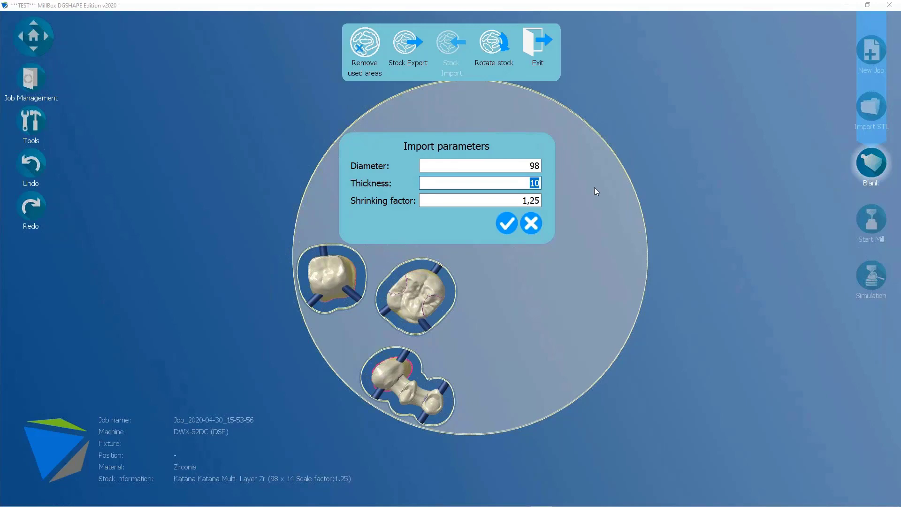
pyautogui.write('16')
pyautogui.moveTo(520, 201); pyautogui.dragTo(541, 200)
pyautogui.click(533, 201)
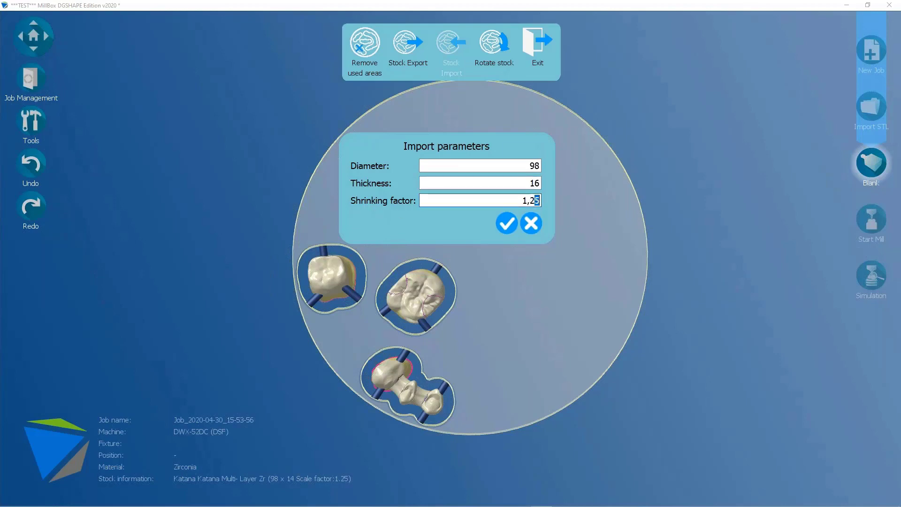
pyautogui.write('34')
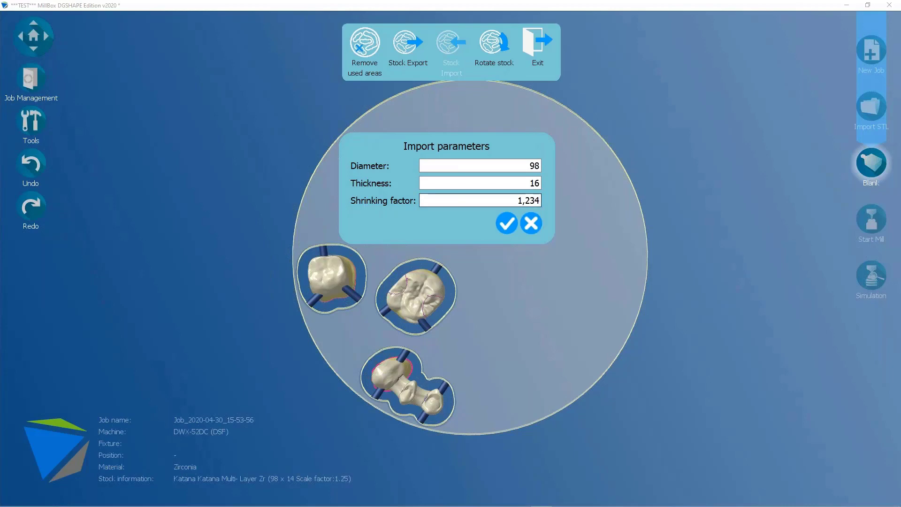
pyautogui.moveTo(515, 201); pyautogui.dragTo(541, 201)
pyautogui.click(528, 200)
pyautogui.doubleClick(525, 200)
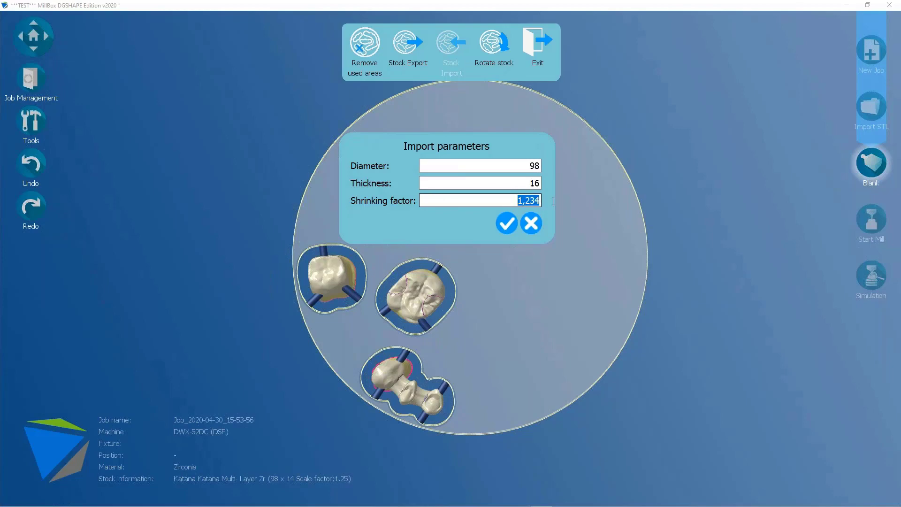
pyautogui.click(507, 223)
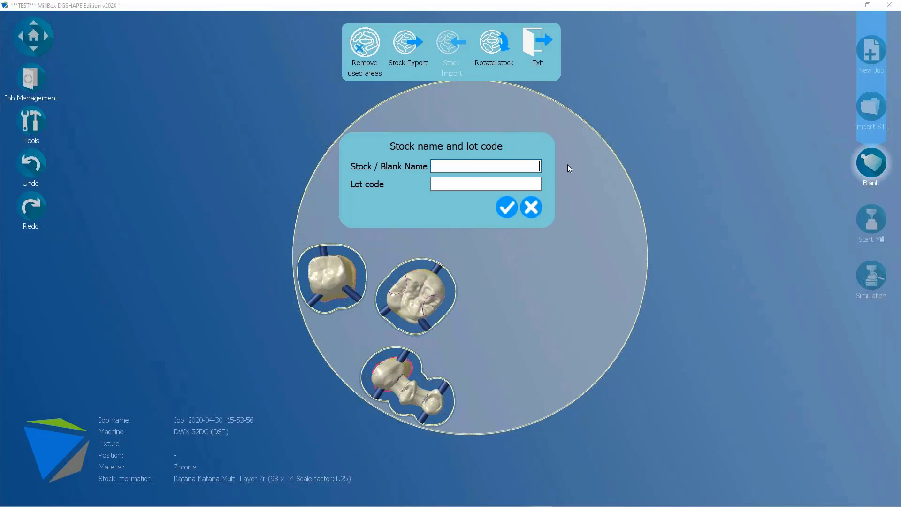
# Name the imported stock blank "12345 PIC", leave the lot code empty, and accept it
pyautogui.write('12345')
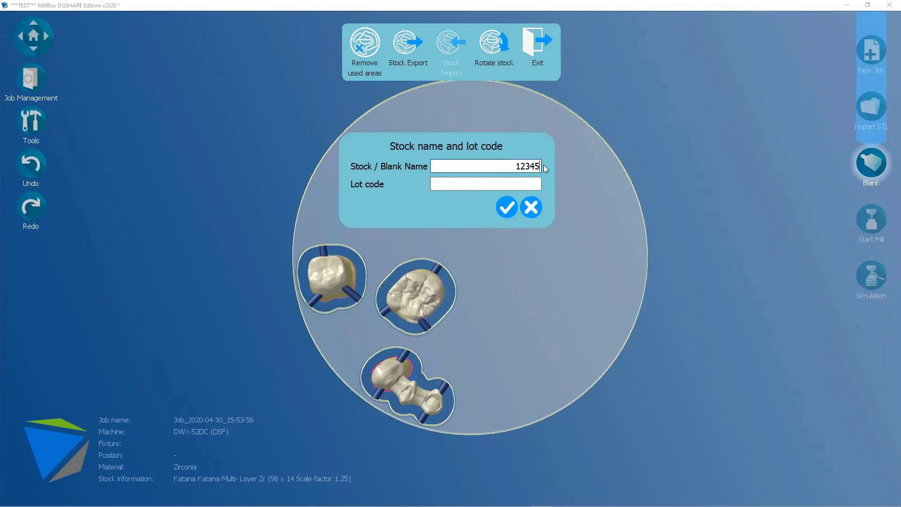
pyautogui.write(' PITCURE')
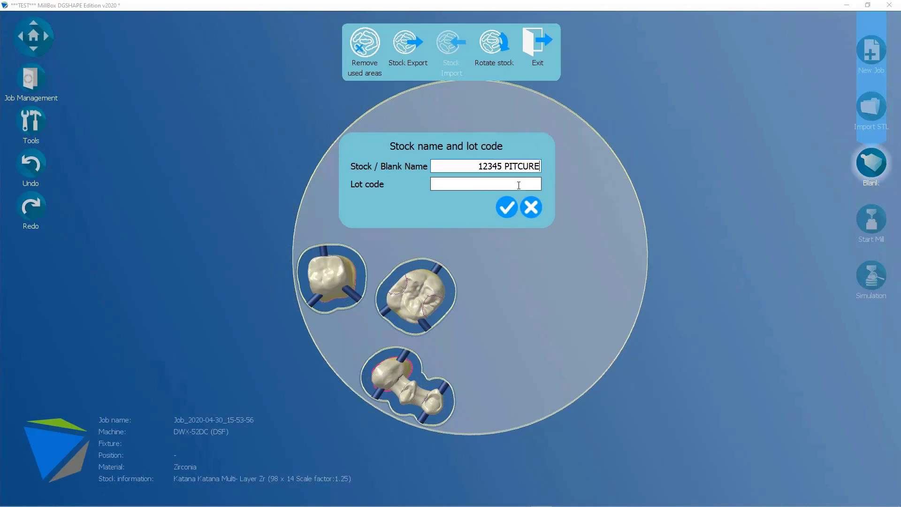
pyautogui.moveTo(512, 166); pyautogui.dragTo(520, 160)
pyautogui.press('Delete')
pyautogui.press('Delete')
pyautogui.press('Delete')
pyautogui.press('Delete')
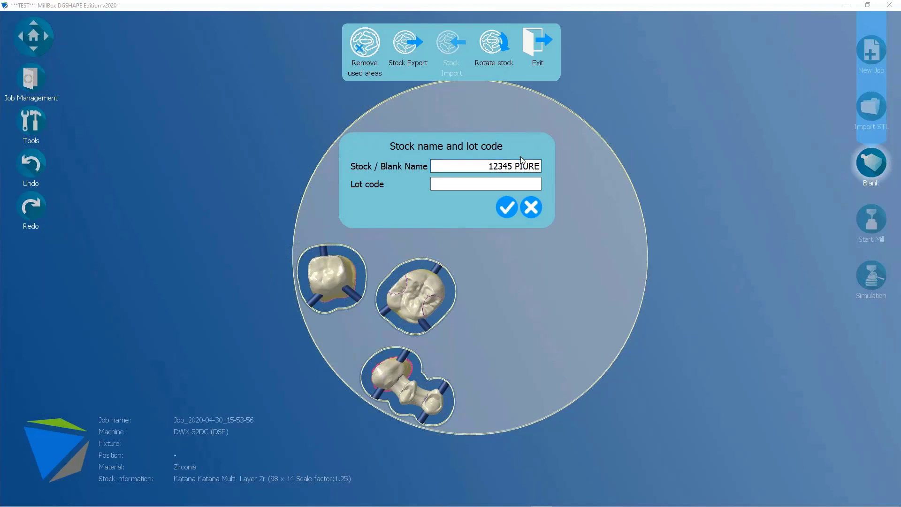
pyautogui.write('C')
pyautogui.click(506, 208)
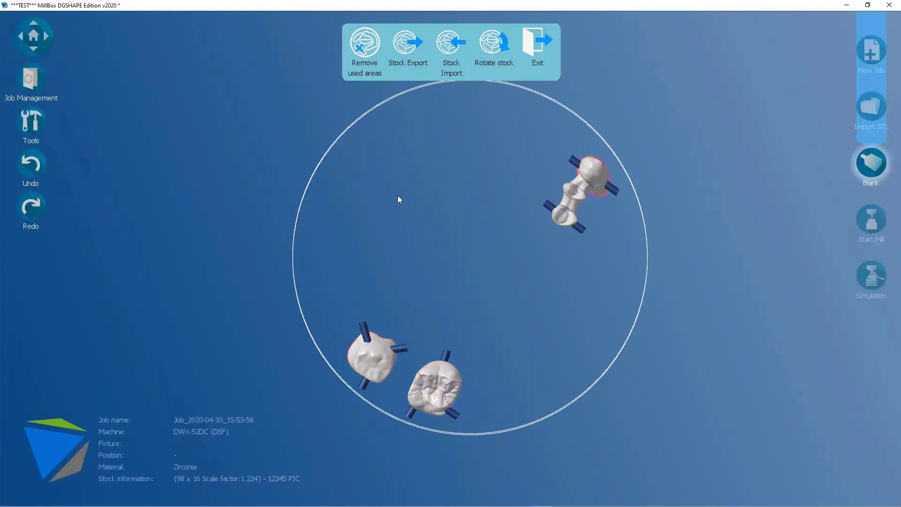
# Open the original picture "image disc import 1.jpg" from the folder "Used disc import from picture" and narrow its viewer to uncover the MillBox blank
pyautogui.scroll(2, 479, 275)
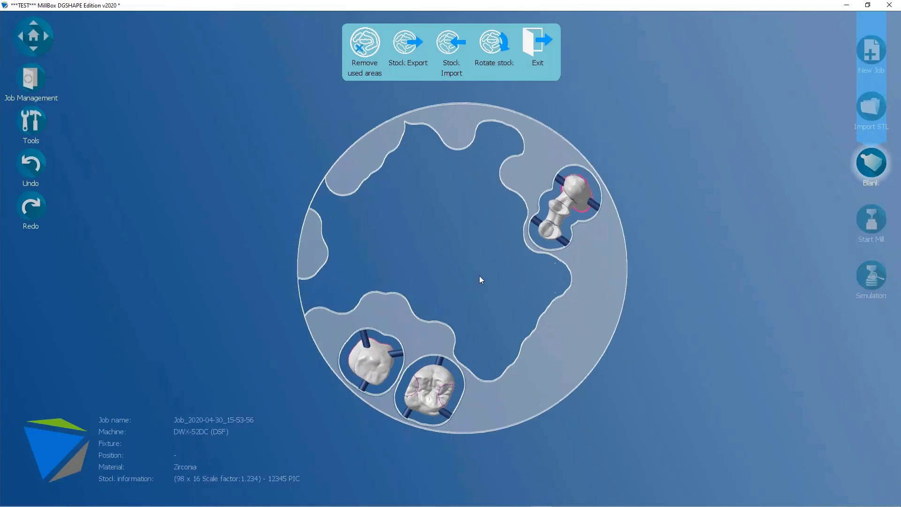
pyautogui.scroll(-3, 531, 302)
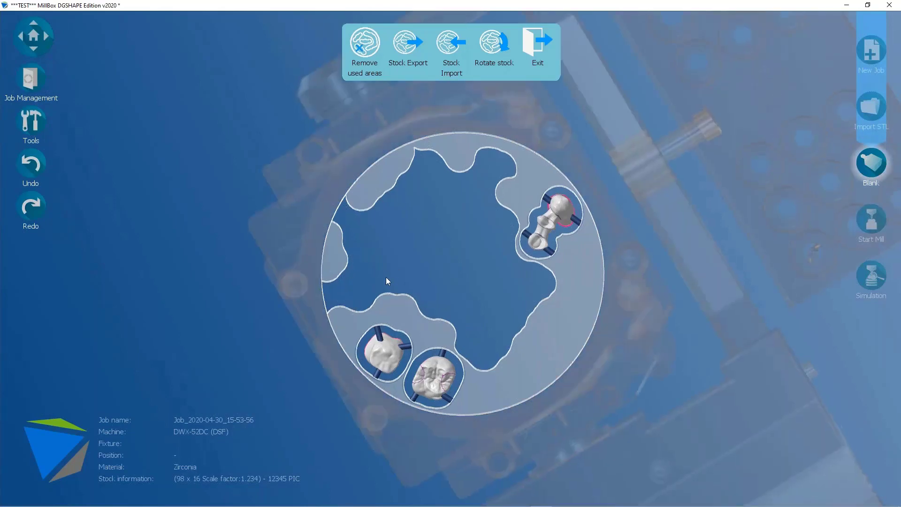
pyautogui.scroll(1, 475, 354)
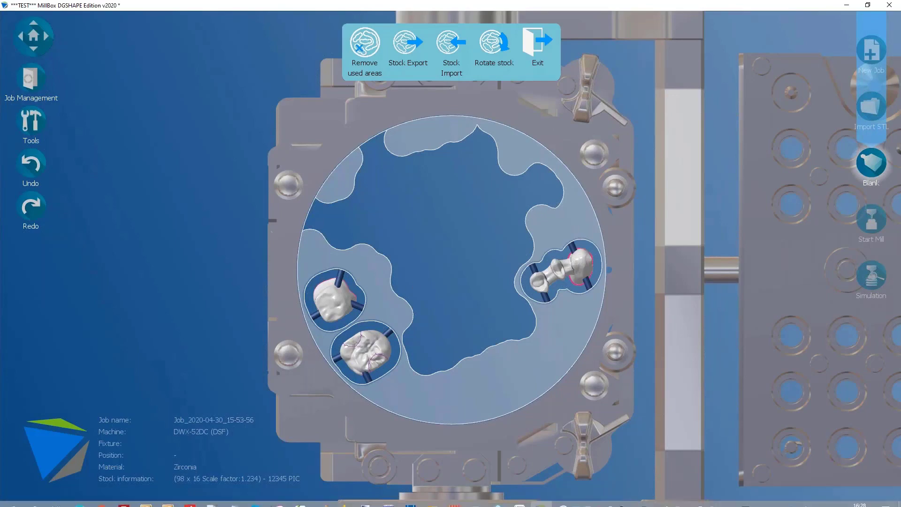
pyautogui.moveTo(432, 501)
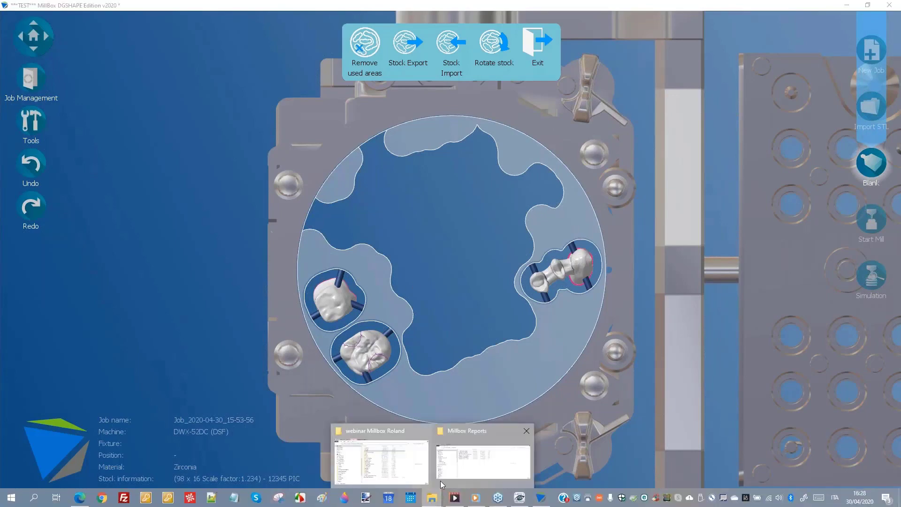
pyautogui.click(397, 442)
pyautogui.doubleClick(275, 388)
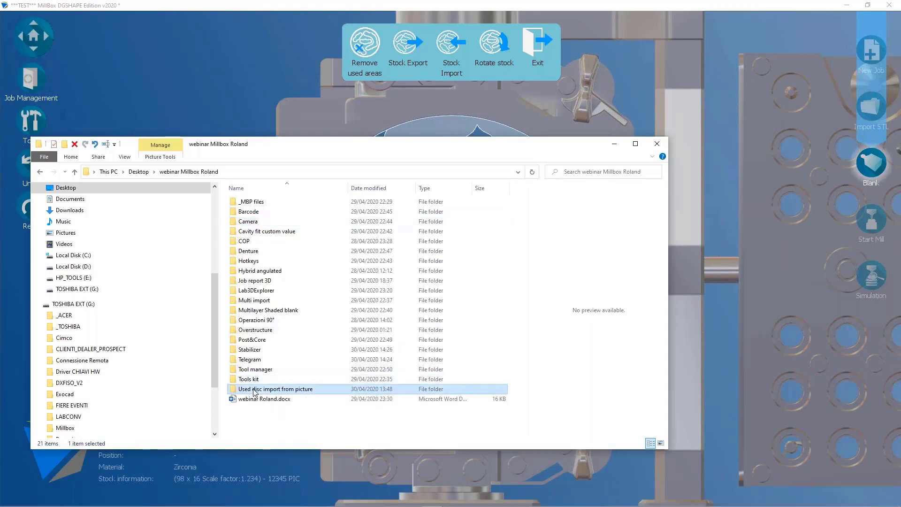
pyautogui.click(251, 220)
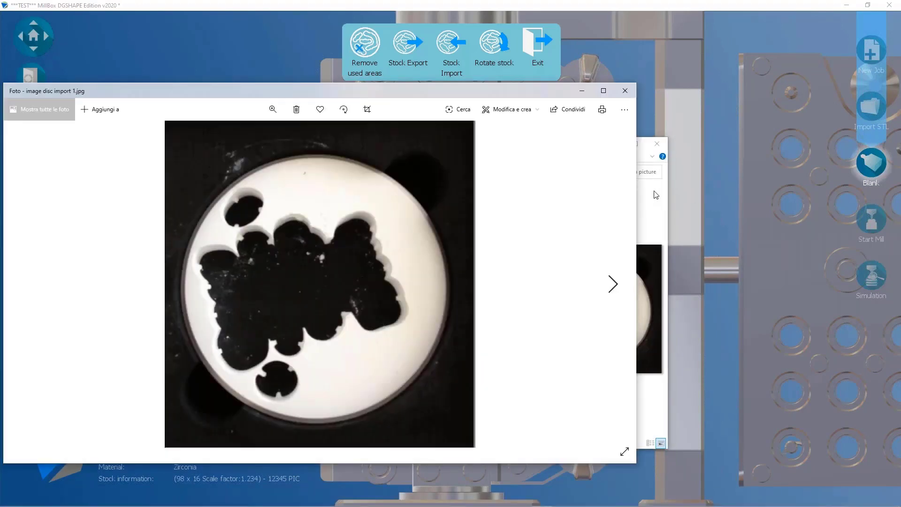
pyautogui.click(655, 194)
pyautogui.click(614, 145)
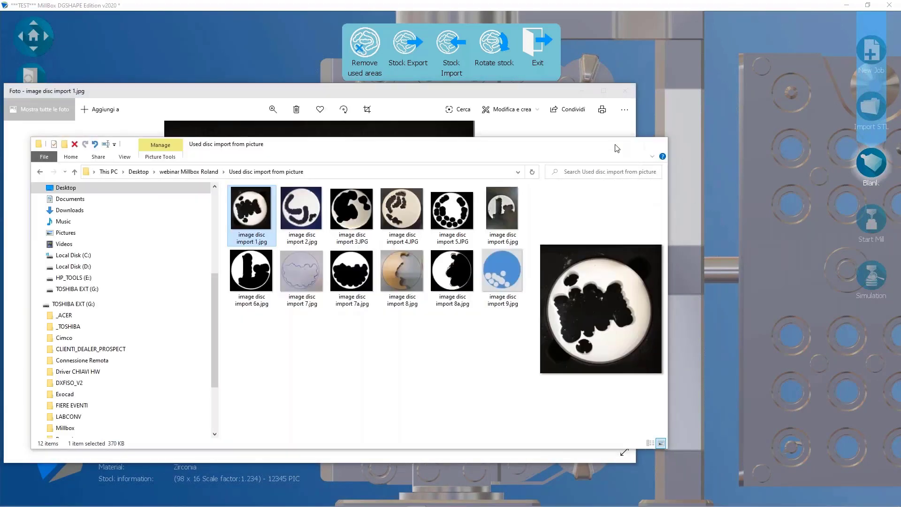
pyautogui.moveTo(635, 166); pyautogui.dragTo(463, 178)
# Compare the milled areas of the imported blank with the disk picture, and return to MillBox
pyautogui.scroll(2, 666, 299)
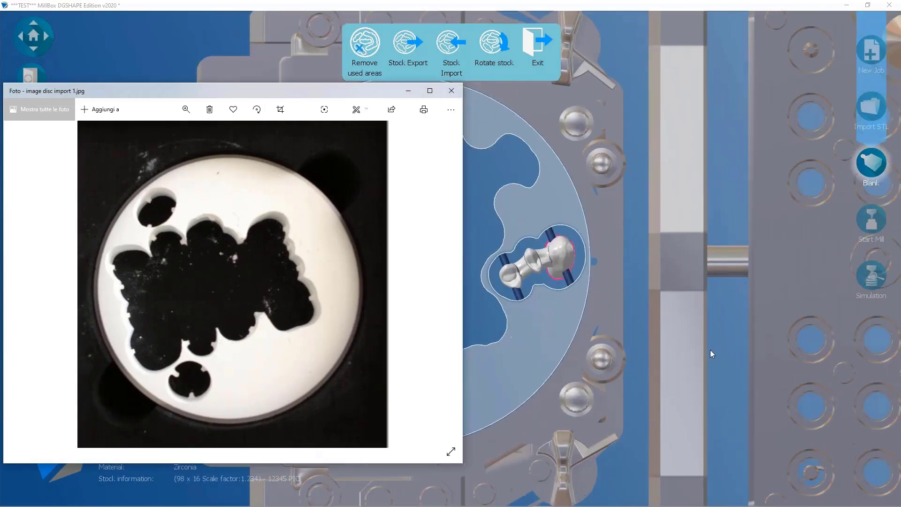
pyautogui.scroll(-7, 710, 350)
pyautogui.scroll(1, 568, 325)
pyautogui.scroll(-1, 731, 347)
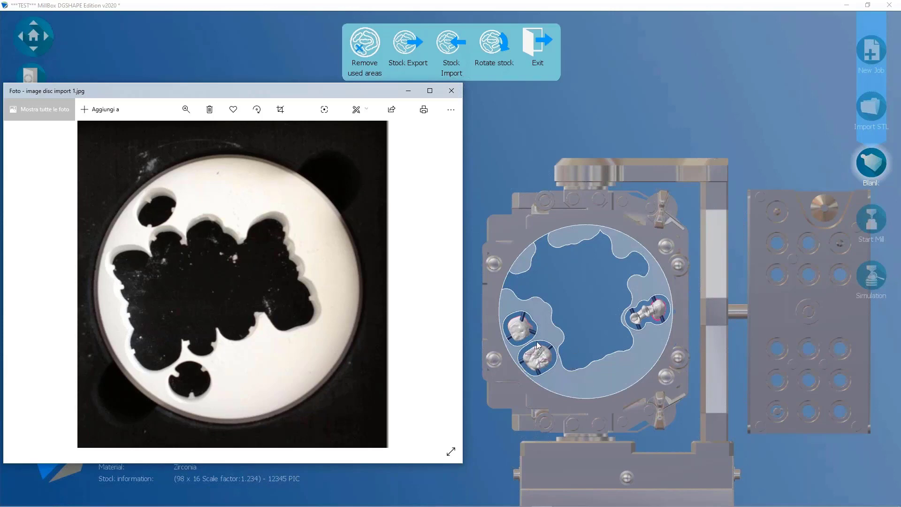
pyautogui.scroll(1, 561, 337)
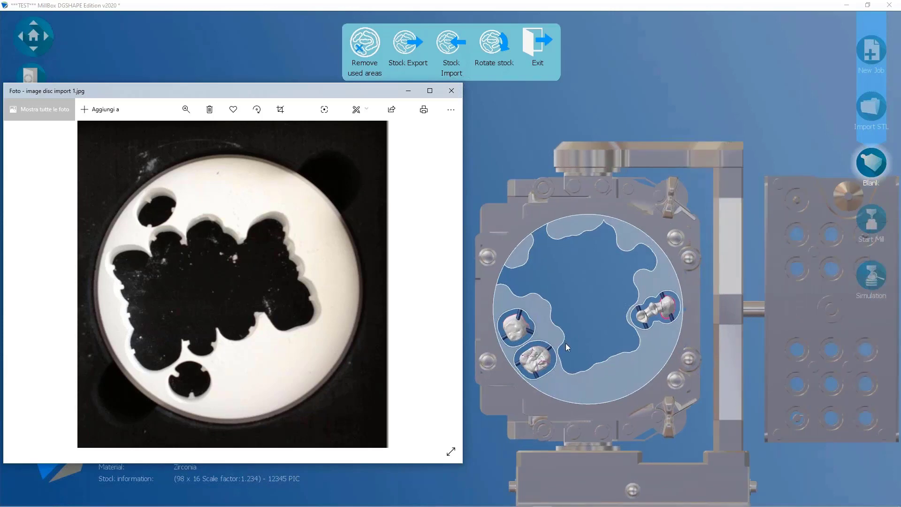
pyautogui.click(520, 125)
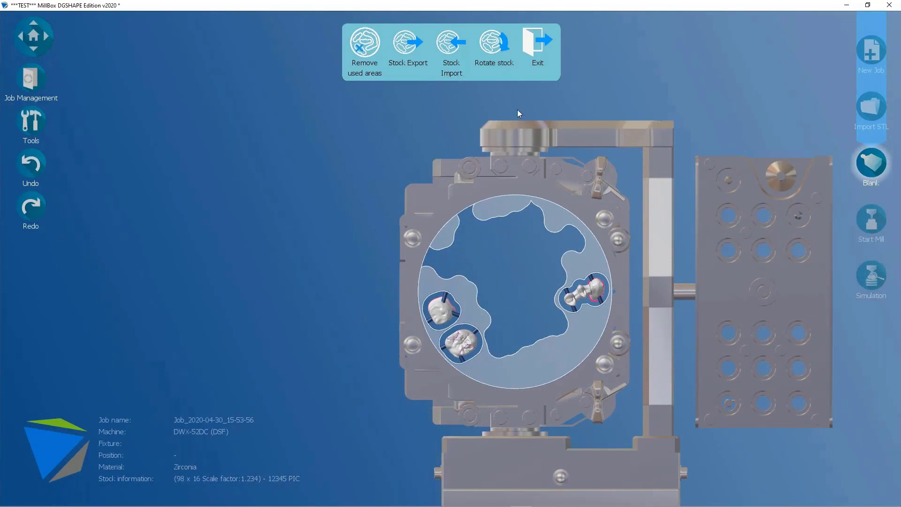
# Rotate the stock counterclockwise three times in 5-degree increments, and exit the reusable blocks tools
pyautogui.click(497, 42)
pyautogui.doubleClick(439, 106)
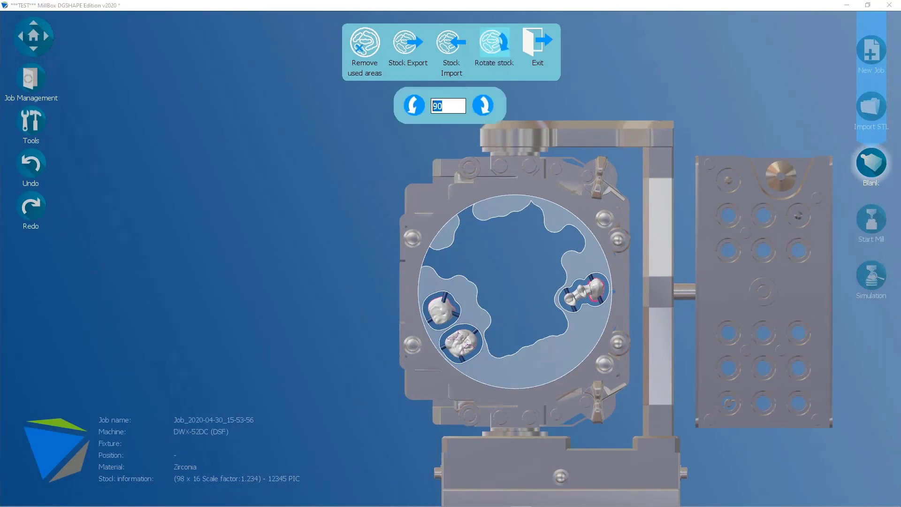
pyautogui.write('5')
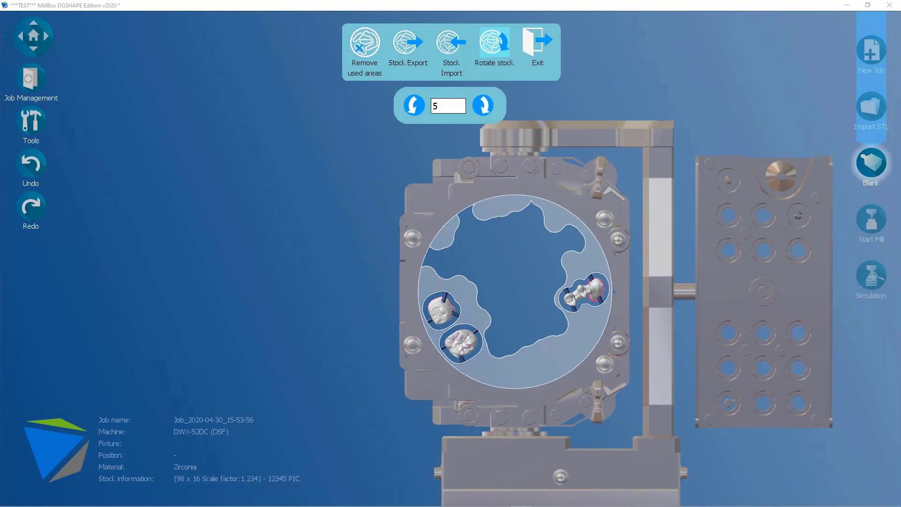
pyautogui.click(412, 108)
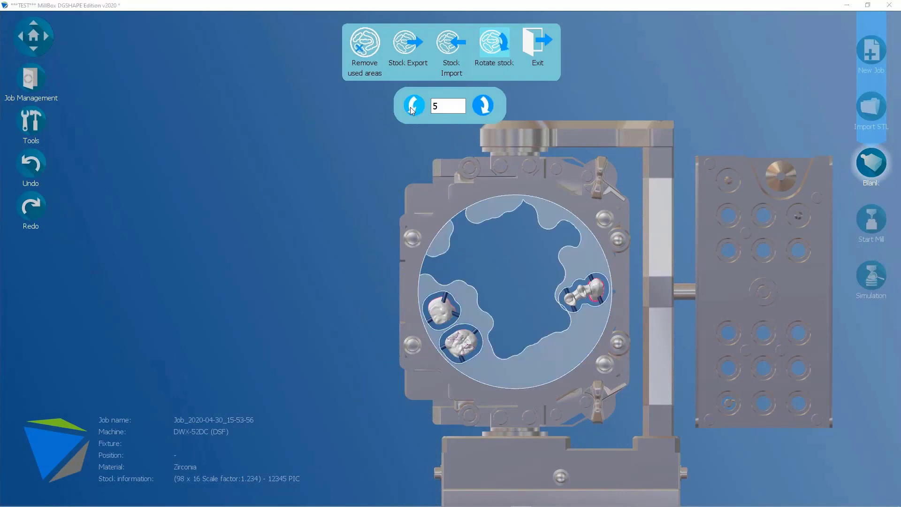
pyautogui.click(413, 108)
pyautogui.click(410, 107)
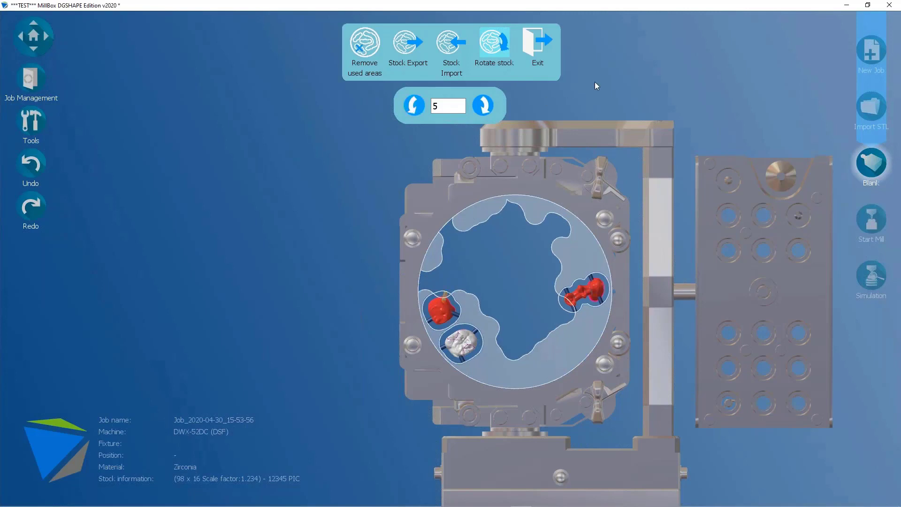
pyautogui.click(539, 46)
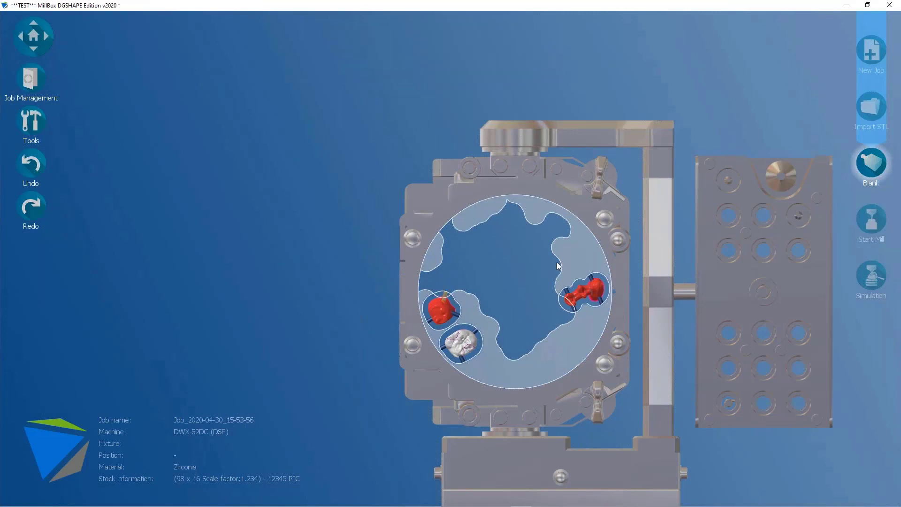
# Check the part border problem on the red parts, and nest all elements again in the rotated disk
pyautogui.moveTo(440, 312)
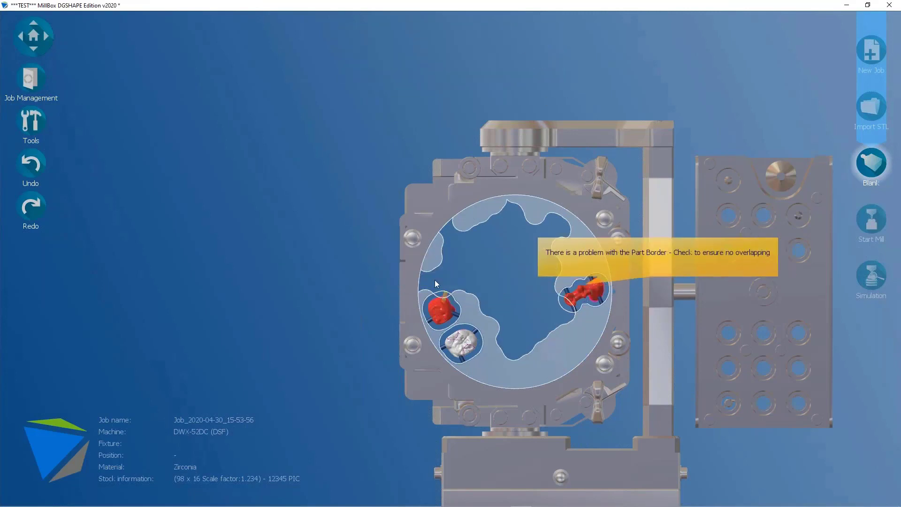
pyautogui.click(30, 126)
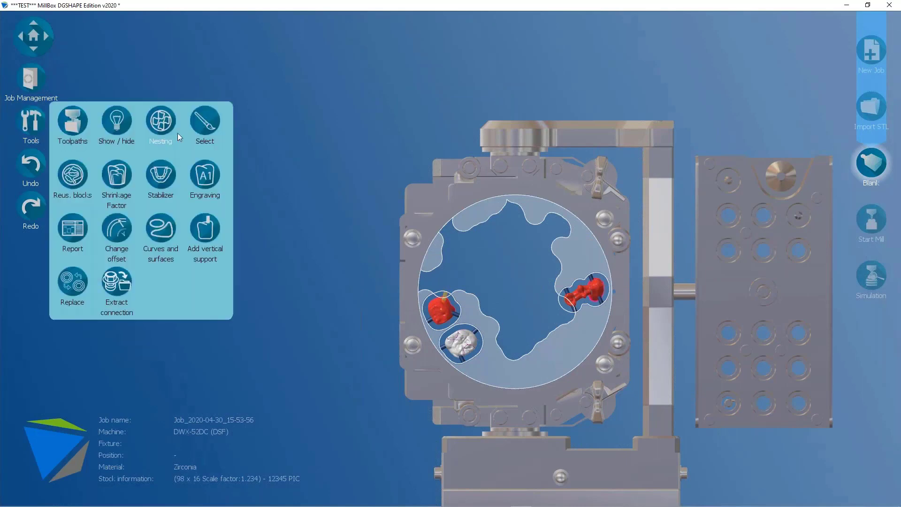
pyautogui.click(158, 123)
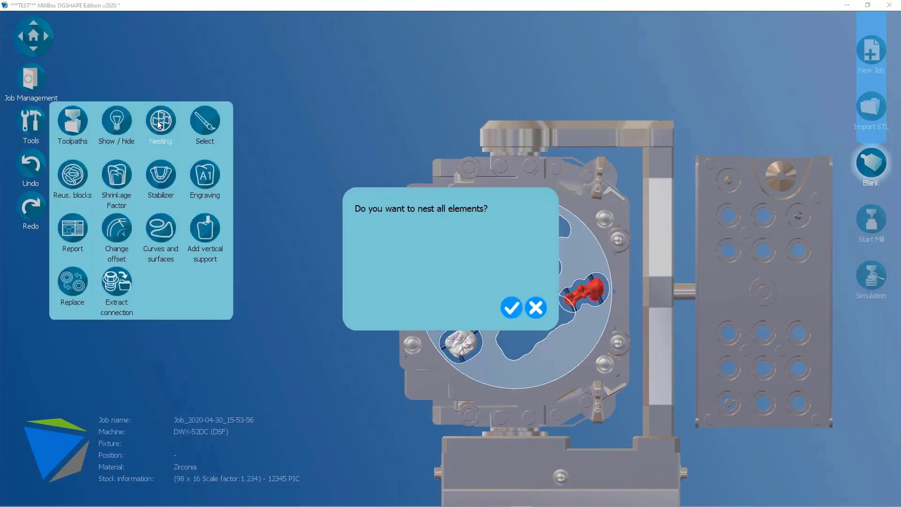
pyautogui.click(512, 308)
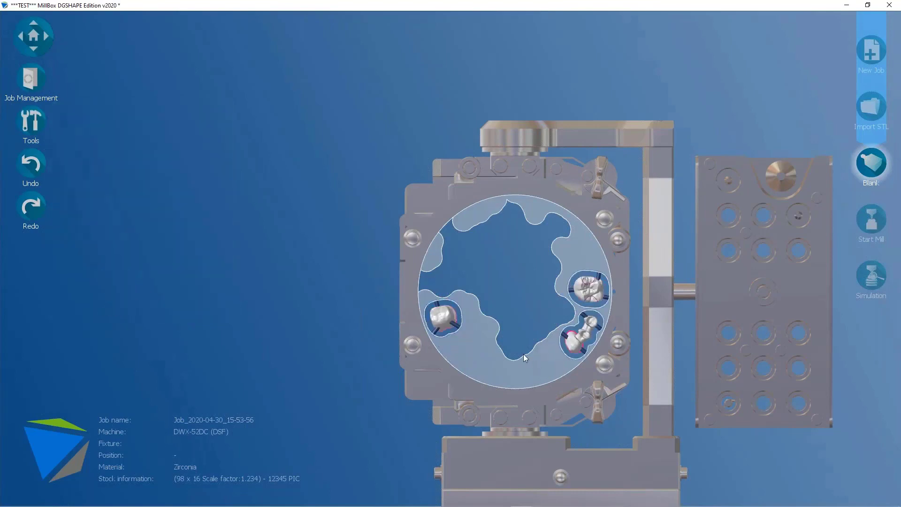
pyautogui.scroll(3, 523, 354)
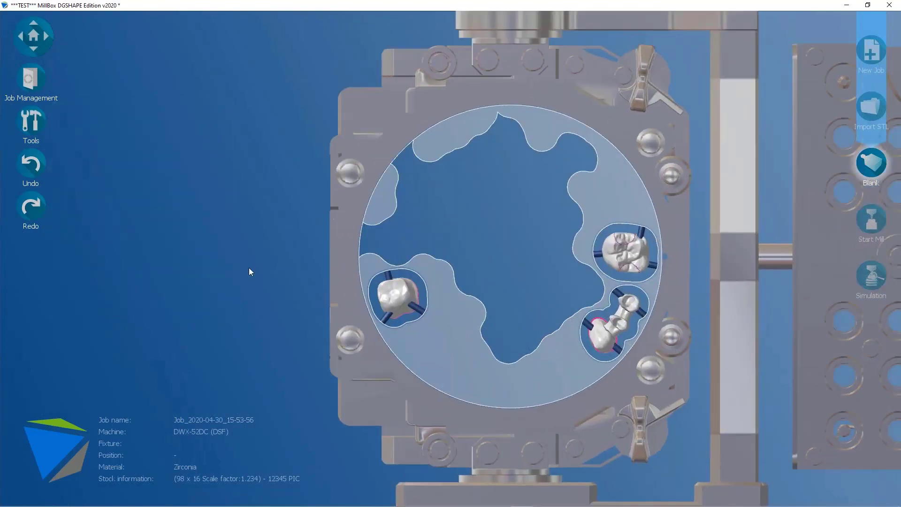
pyautogui.scroll(-2, 277, 263)
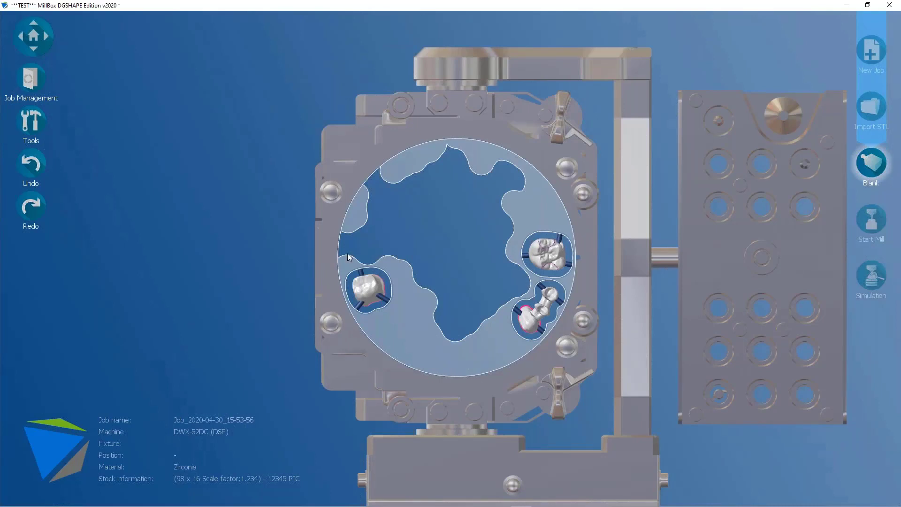
pyautogui.scroll(-2, 325, 240)
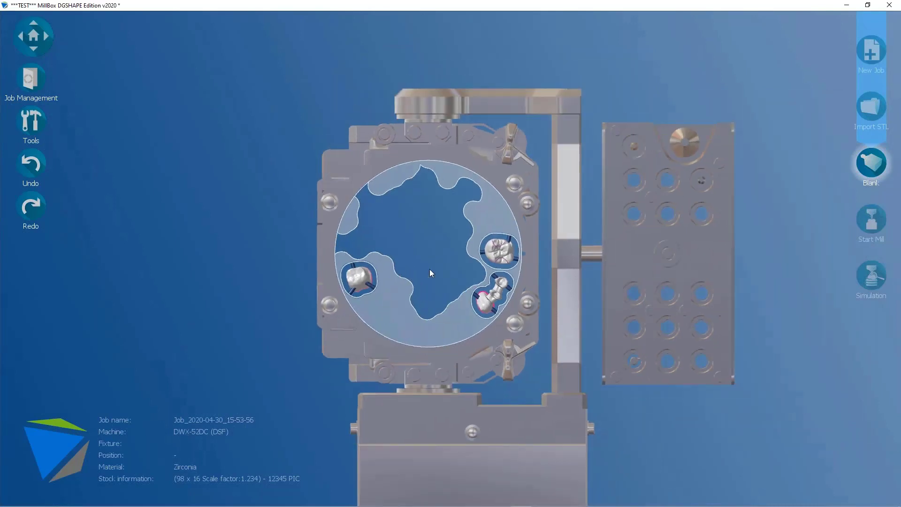
pyautogui.scroll(3, 475, 277)
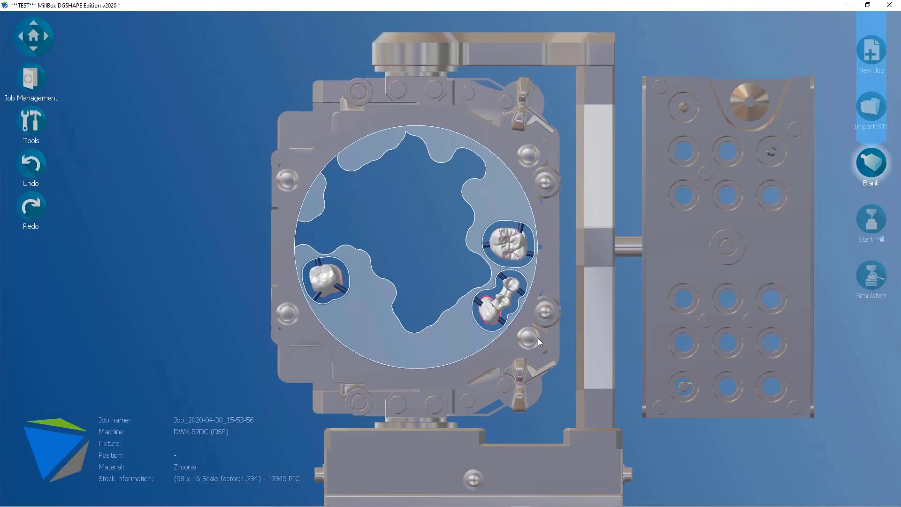
pyautogui.moveTo(540, 333); pyautogui.dragTo(559, 305, button='middle')
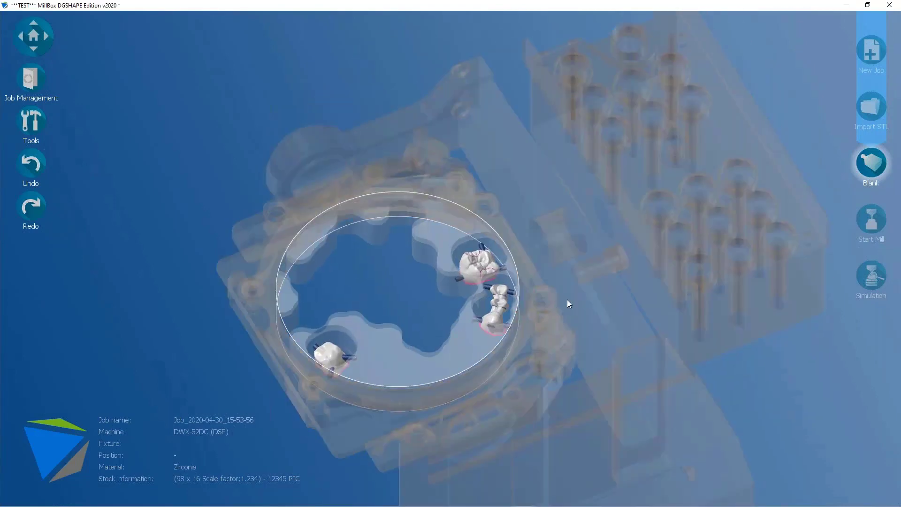
# Open the recent job "webinar - disc shade"
pyautogui.click(27, 75)
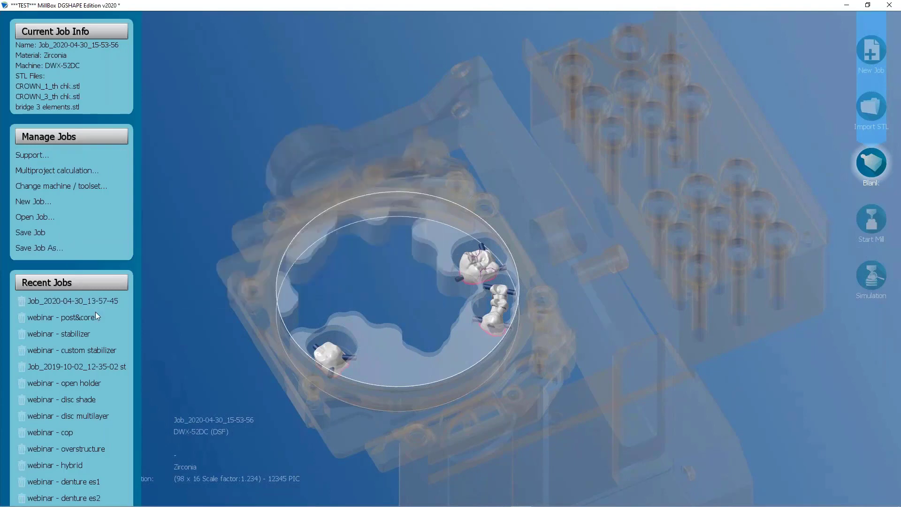
pyautogui.moveTo(92, 317)
pyautogui.moveTo(92, 403)
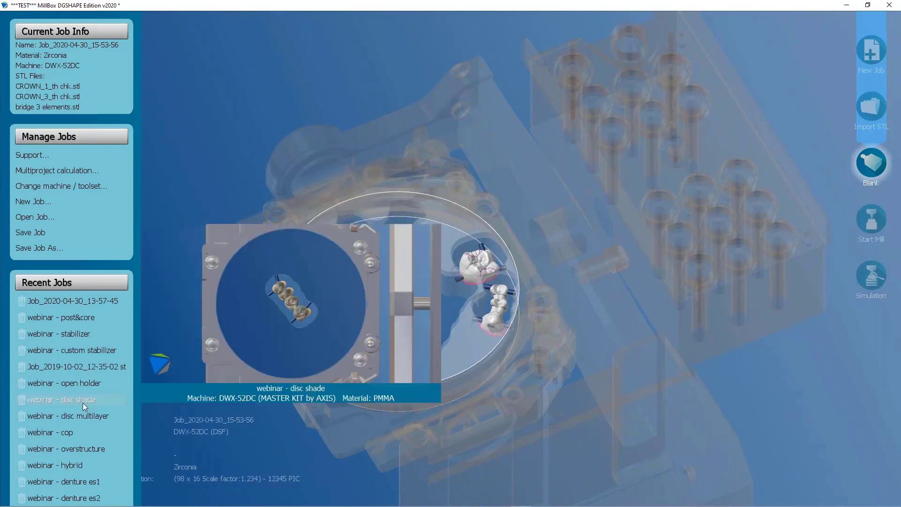
pyautogui.click(83, 400)
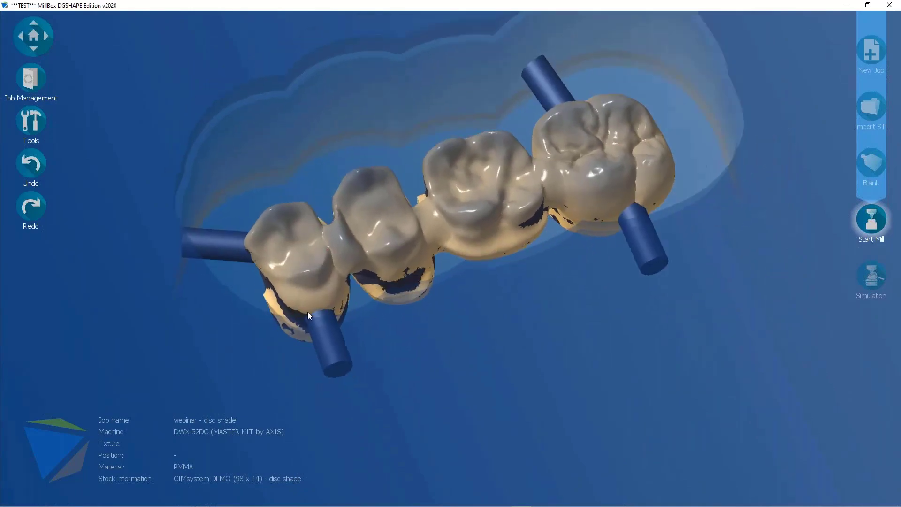
# Select the four-unit bridge, raise it slightly in the shade disc, and tilt it to about 13.12 for angle B and 28.96 for angle A
pyautogui.moveTo(322, 276); pyautogui.dragTo(374, 247, button='middle')
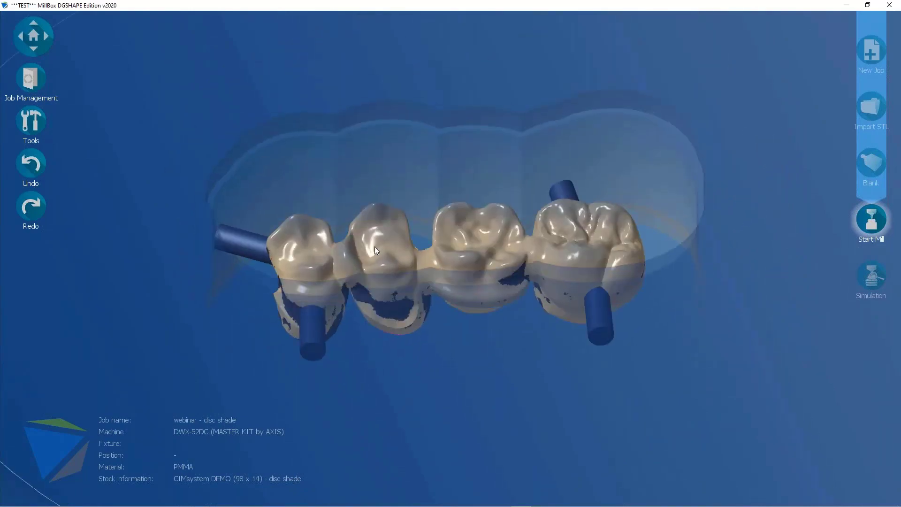
pyautogui.click(324, 255)
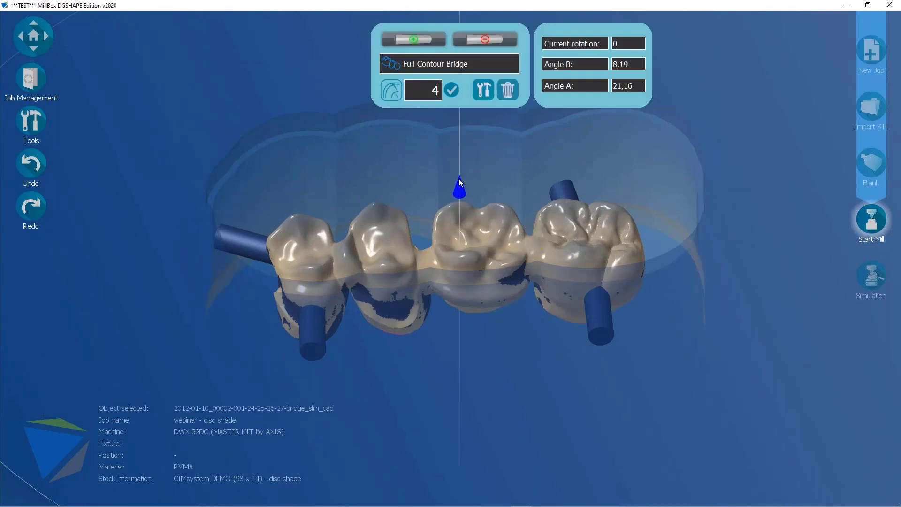
pyautogui.moveTo(458, 182)
pyautogui.mouseDown()
pyautogui.moveTo(457, 165)
pyautogui.moveTo(458, 177)
pyautogui.mouseUp()
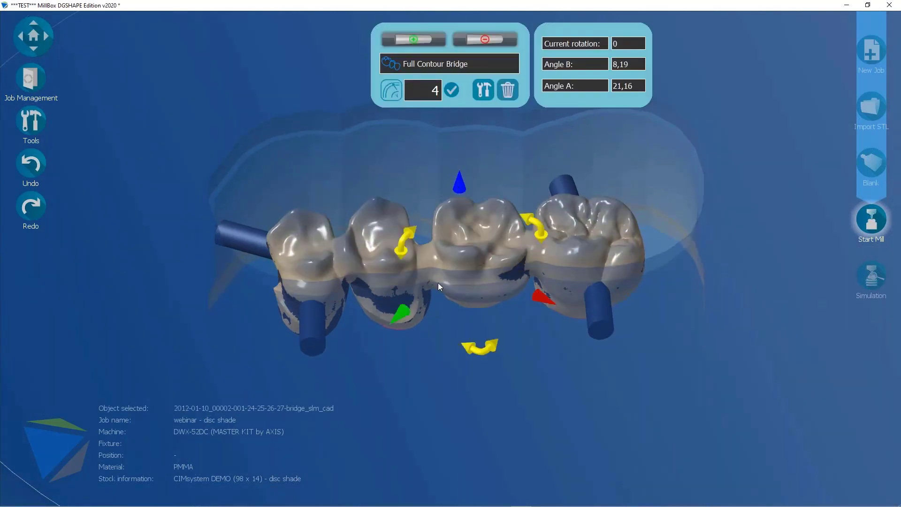
pyautogui.moveTo(438, 283); pyautogui.dragTo(237, 310, button='middle')
pyautogui.scroll(2, 552, 224)
pyautogui.moveTo(517, 256); pyautogui.dragTo(524, 266)
pyautogui.moveTo(383, 270); pyautogui.dragTo(378, 290)
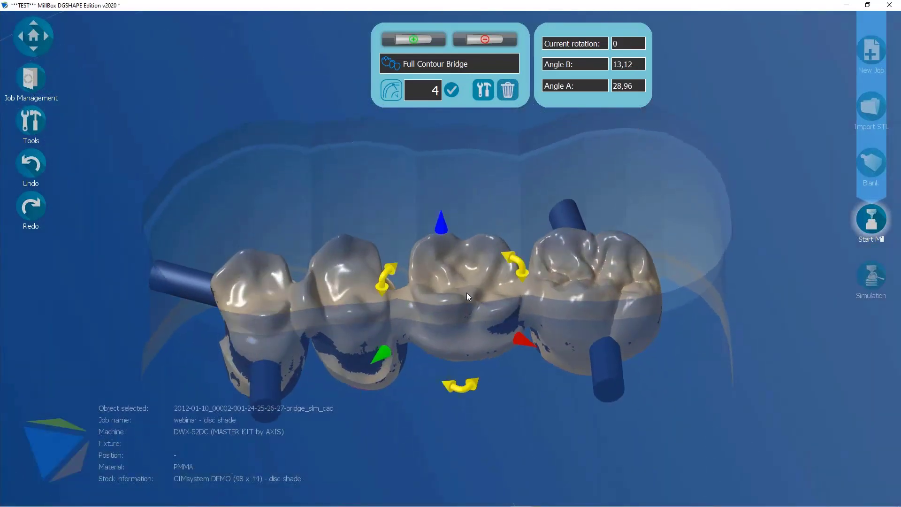
# Tilt the bridge to about 9.27 for angle B and 28.65 for angle A, and adjust its height in the disc
pyautogui.moveTo(467, 293); pyautogui.dragTo(432, 292, button='middle')
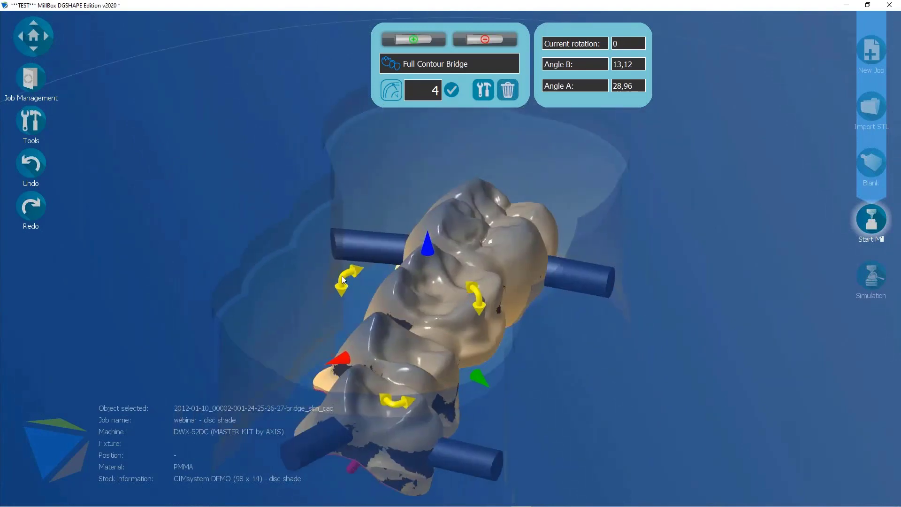
pyautogui.moveTo(342, 275); pyautogui.dragTo(348, 269)
pyautogui.scroll(2, 393, 355)
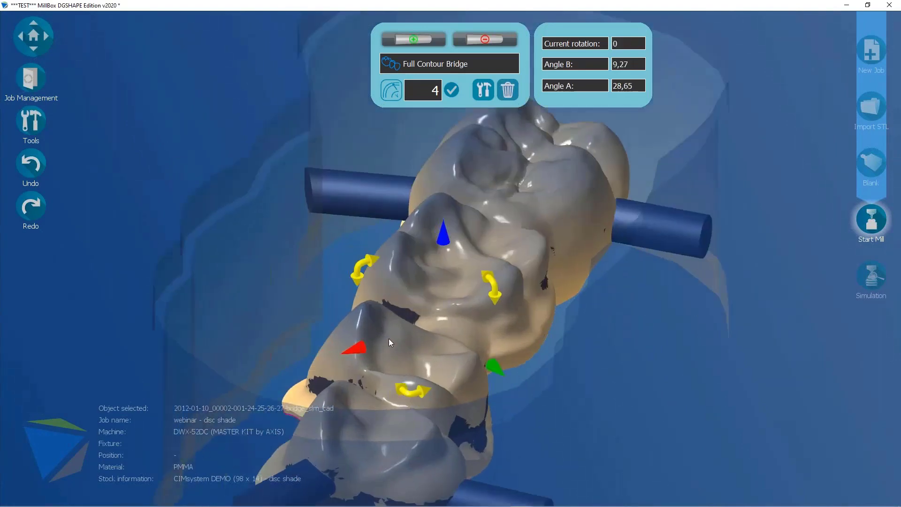
pyautogui.moveTo(454, 253); pyautogui.dragTo(451, 226)
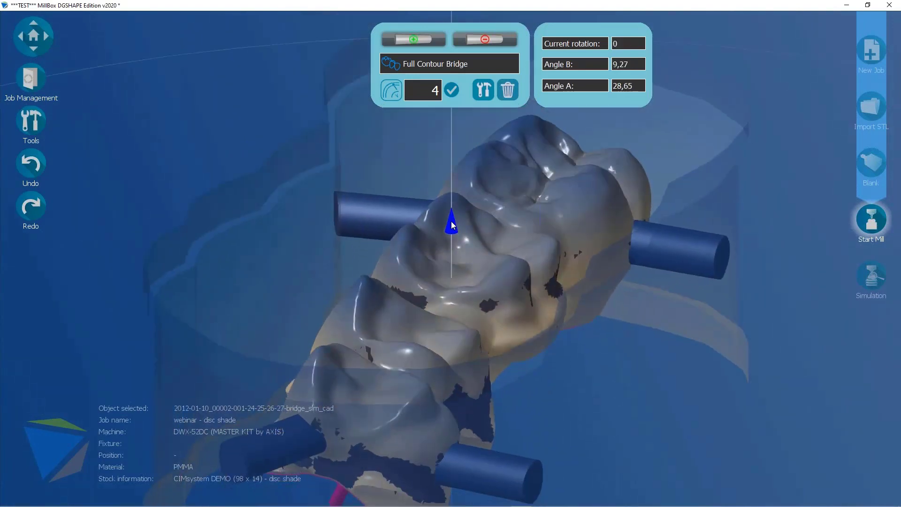
pyautogui.moveTo(443, 262); pyautogui.dragTo(433, 173, button='middle')
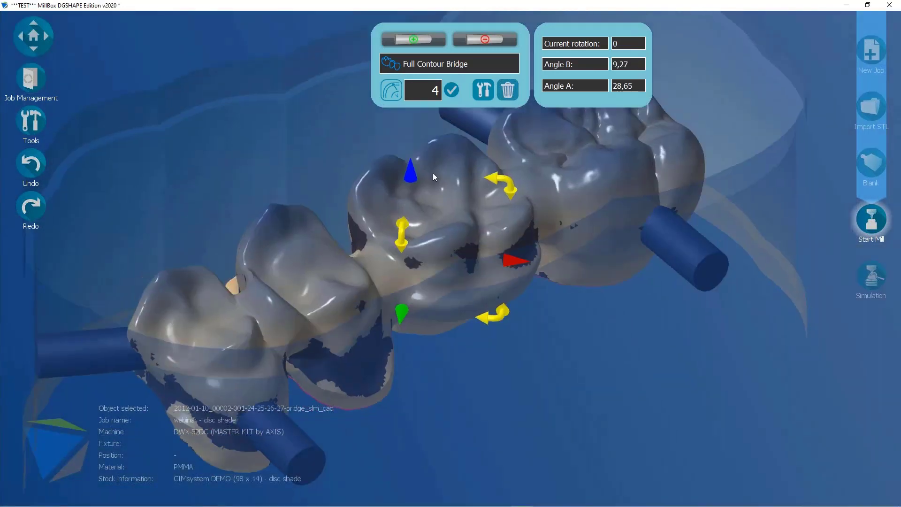
pyautogui.moveTo(412, 174); pyautogui.dragTo(414, 188)
# Check the bridge's position in the whole disc, and examine its cavities and insertion axis arrows from the underside
pyautogui.moveTo(409, 287)
pyautogui.mouseDown(button='middle')
pyautogui.moveTo(386, 299)
pyautogui.moveTo(404, 294)
pyautogui.mouseUp(button='middle')
pyautogui.scroll(-8, 404, 294)
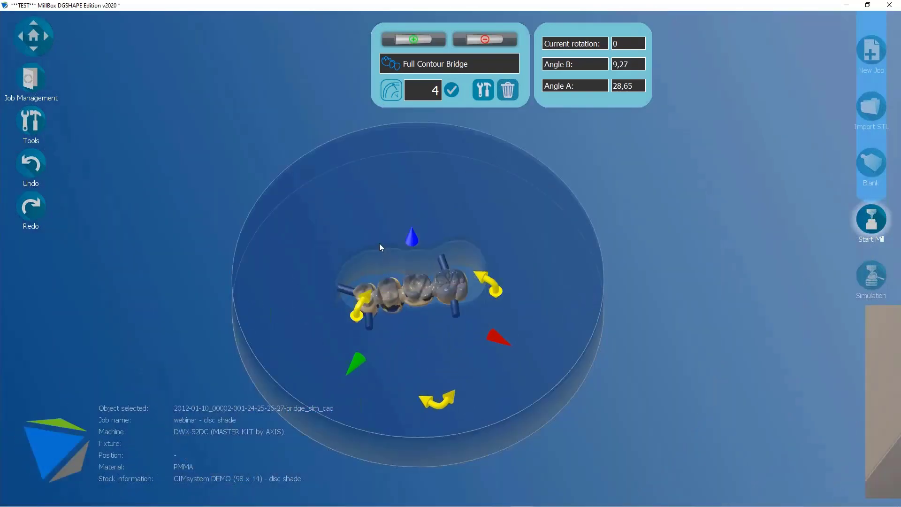
pyautogui.scroll(-2, 348, 272)
pyautogui.scroll(-2, 349, 270)
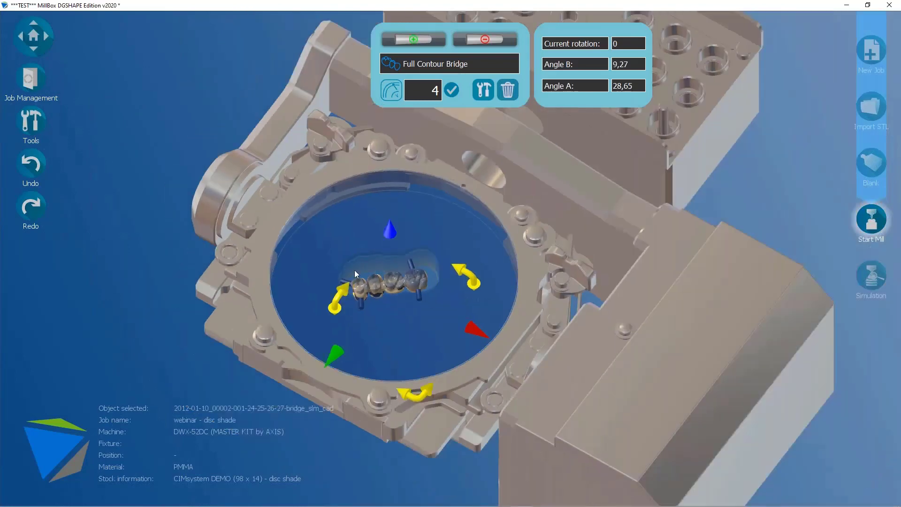
pyautogui.press('Home')
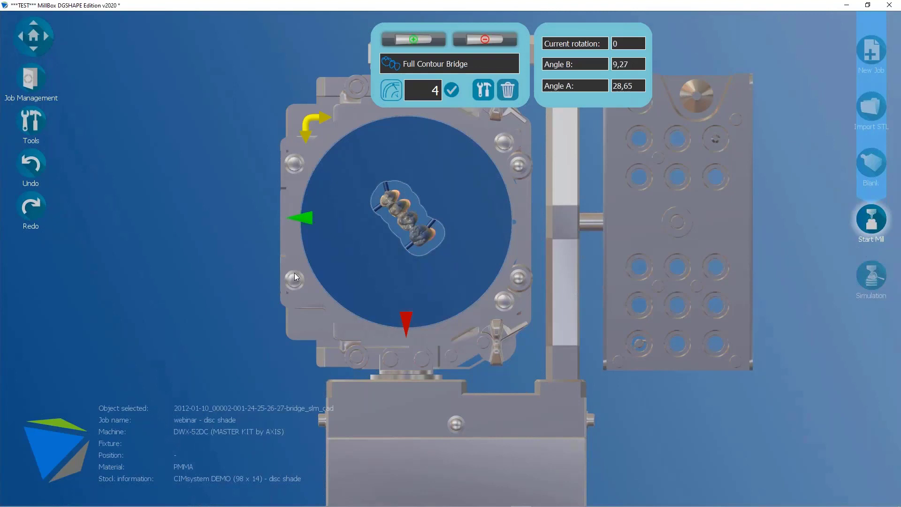
pyautogui.moveTo(375, 307); pyautogui.dragTo(365, 374, button='middle')
pyautogui.scroll(5, 358, 280)
pyautogui.scroll(1, 365, 374)
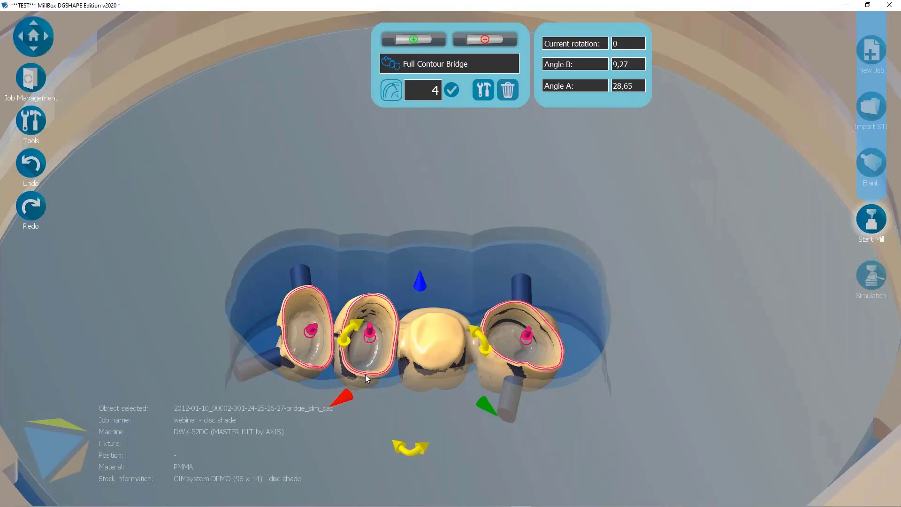
pyautogui.scroll(4, 424, 376)
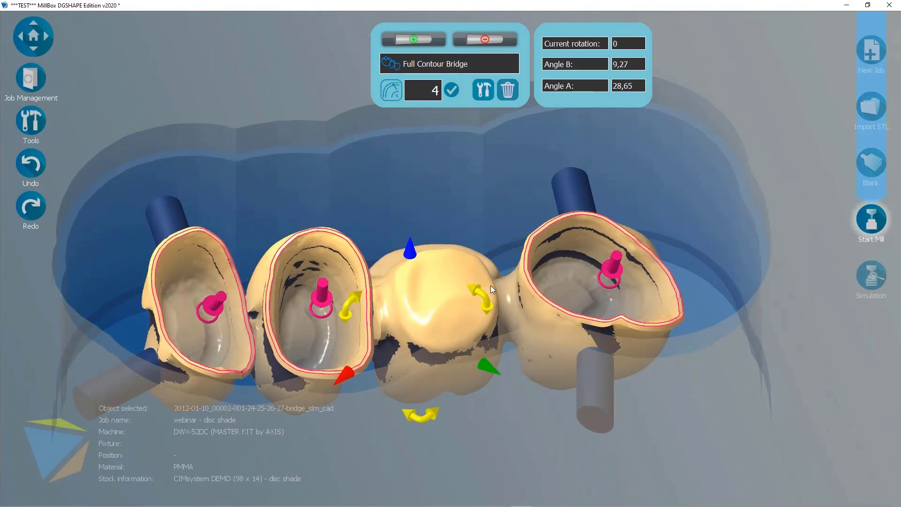
pyautogui.scroll(-4, 509, 322)
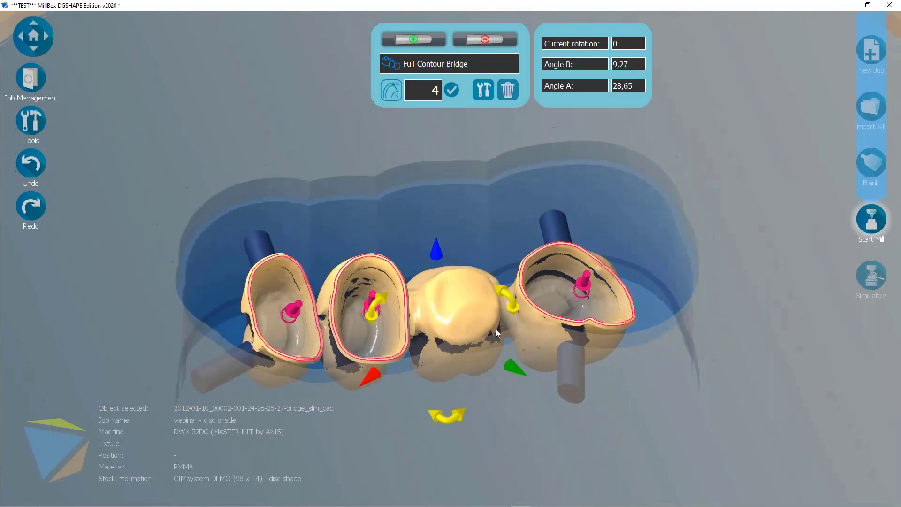
pyautogui.moveTo(493, 342); pyautogui.dragTo(392, 376, button='right')
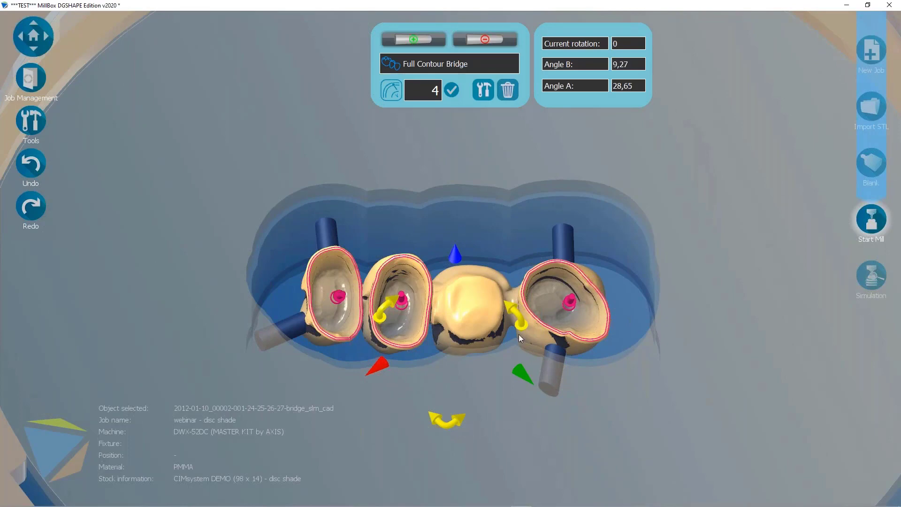
pyautogui.scroll(4, 562, 314)
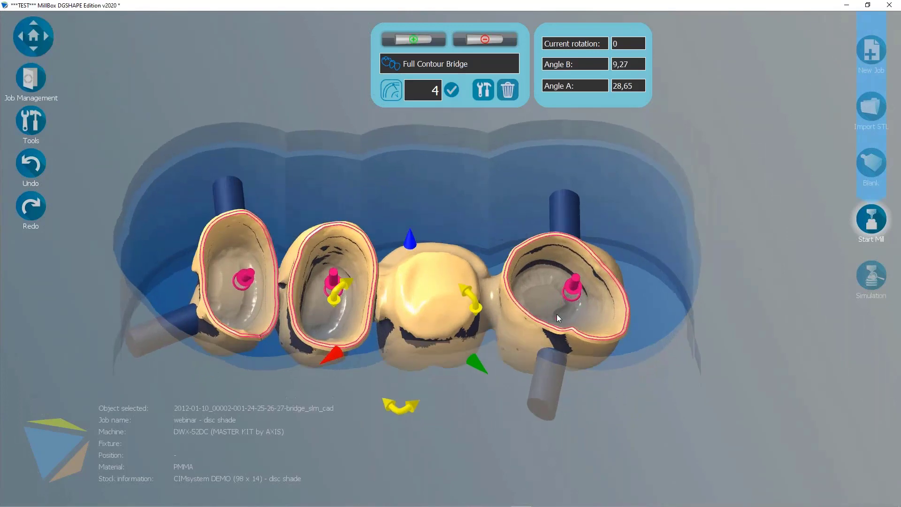
pyautogui.scroll(-4, 291, 328)
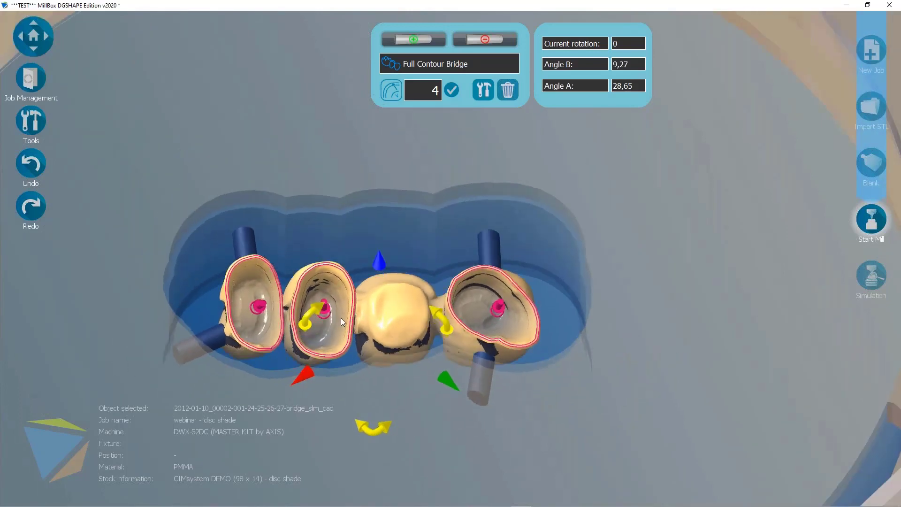
pyautogui.scroll(-2, 340, 317)
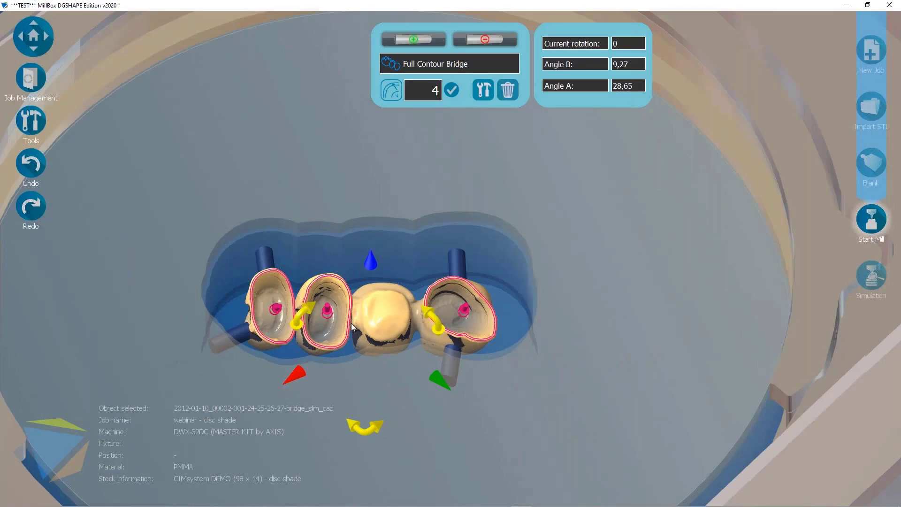
pyautogui.moveTo(351, 323); pyautogui.dragTo(350, 324, button='right')
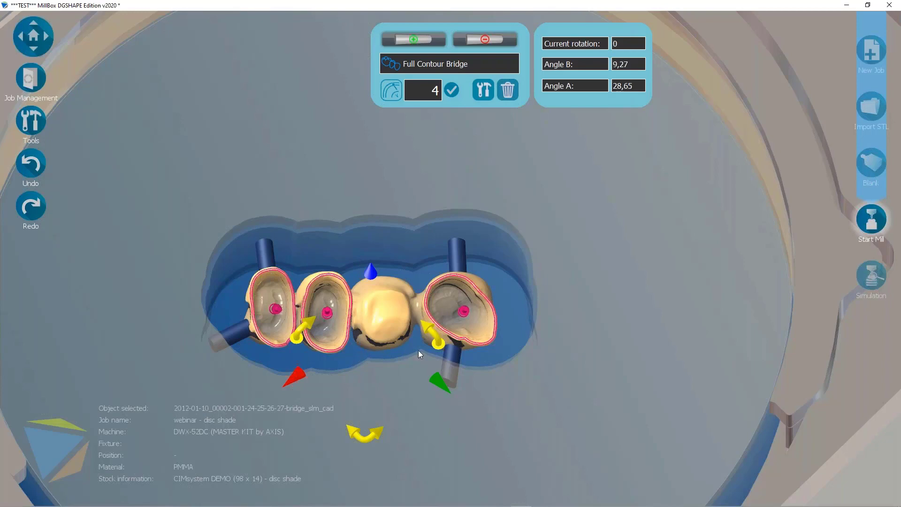
pyautogui.scroll(5, 418, 350)
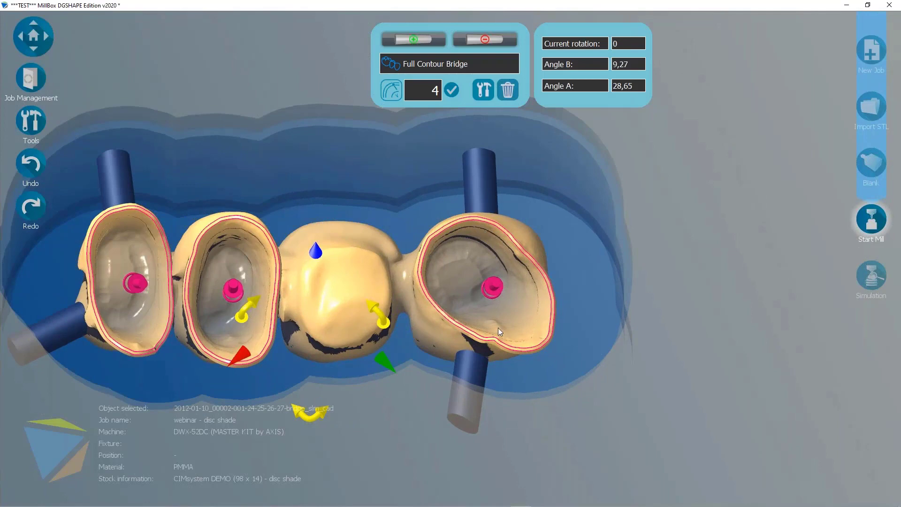
pyautogui.moveTo(519, 330); pyautogui.dragTo(278, 263)
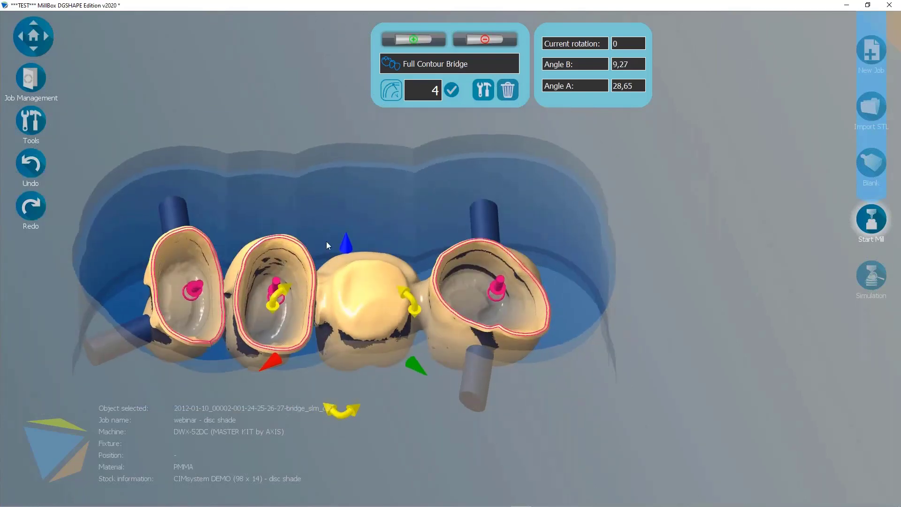
# Set the cavity fit to -0.015 for only the middle of the bridge's three cavities
pyautogui.click(481, 89)
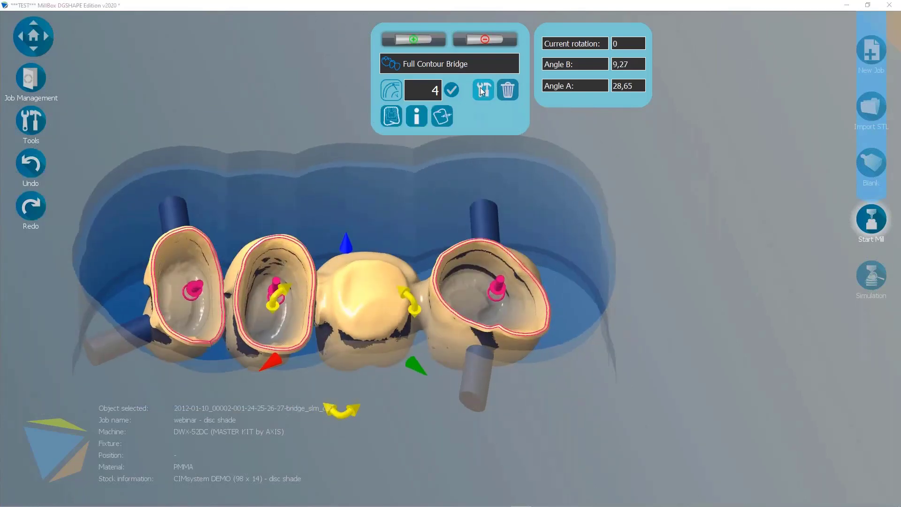
pyautogui.click(391, 116)
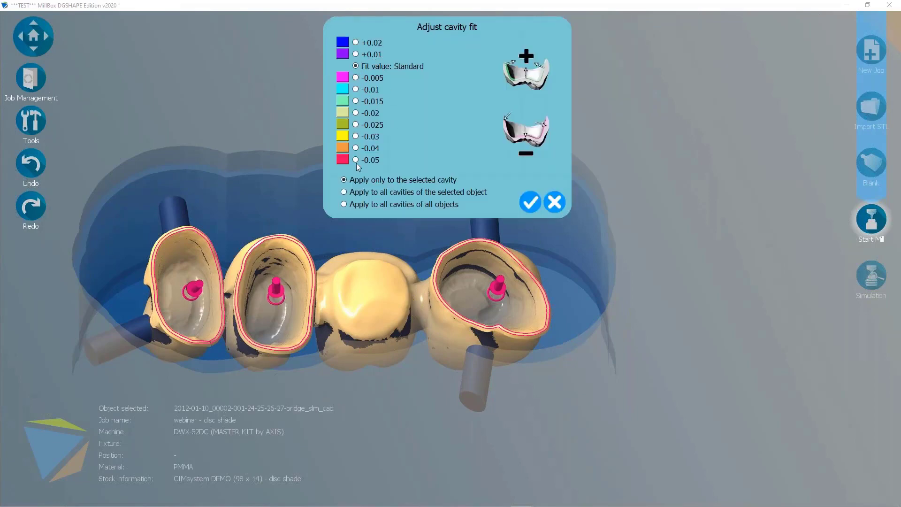
pyautogui.click(367, 101)
pyautogui.click(529, 201)
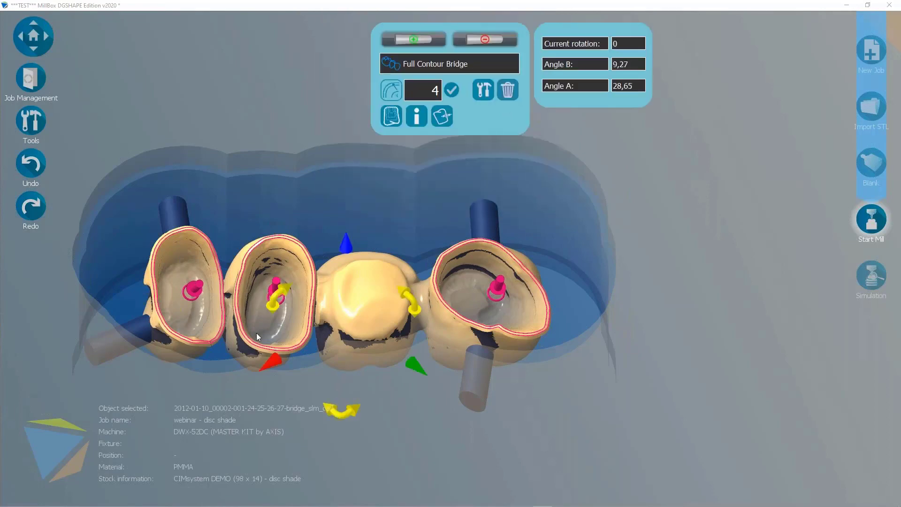
# Turn on the display of cavity fit colors and exit the show/hide options
pyautogui.scroll(-1, 367, 373)
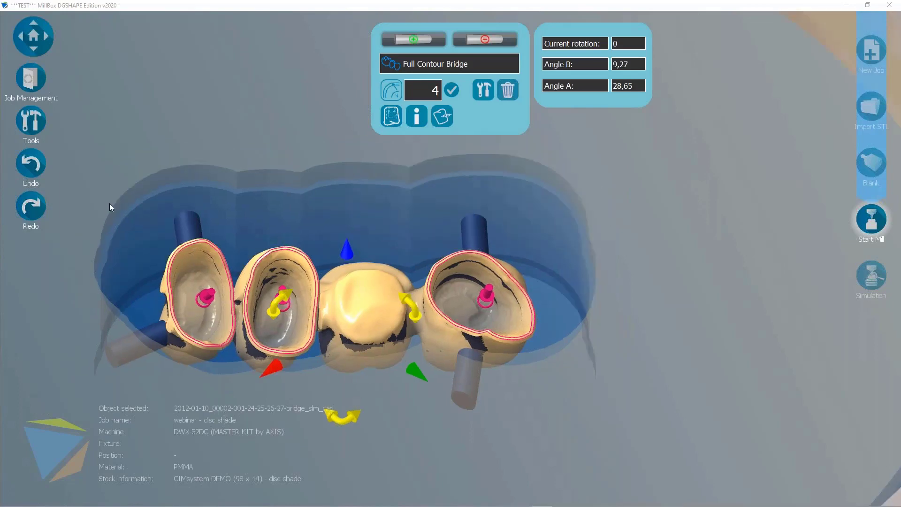
pyautogui.click(25, 117)
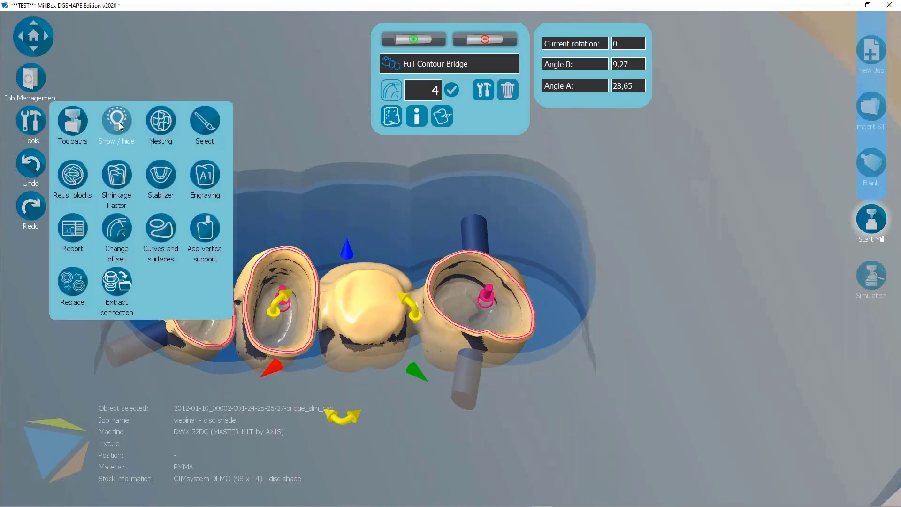
pyautogui.click(119, 121)
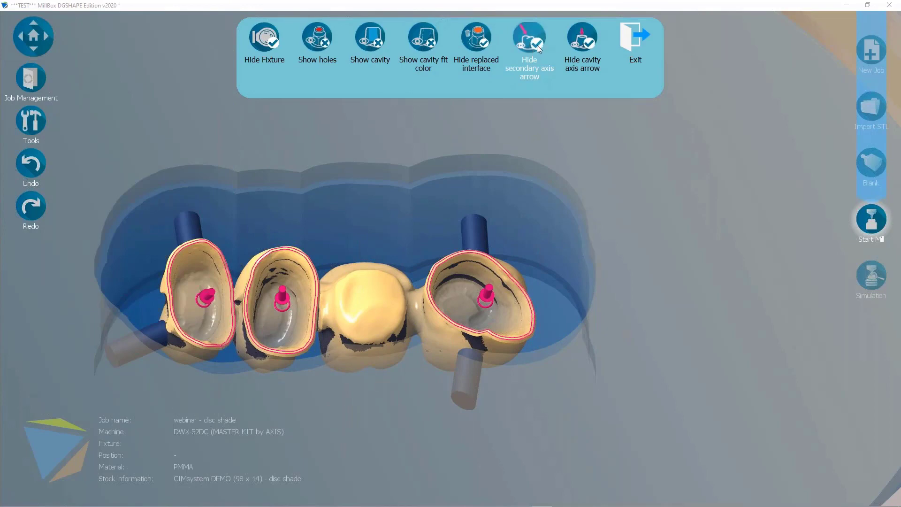
pyautogui.click(428, 44)
pyautogui.click(642, 38)
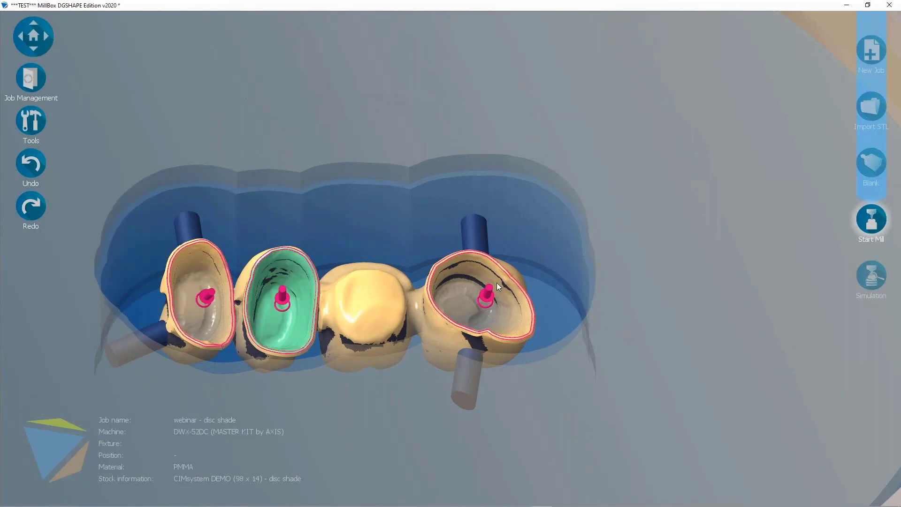
# Set the cavity fit to -0.005 for only the end cavity next to the green one
pyautogui.scroll(-4, 493, 283)
pyautogui.moveTo(488, 276); pyautogui.dragTo(484, 275, button='middle')
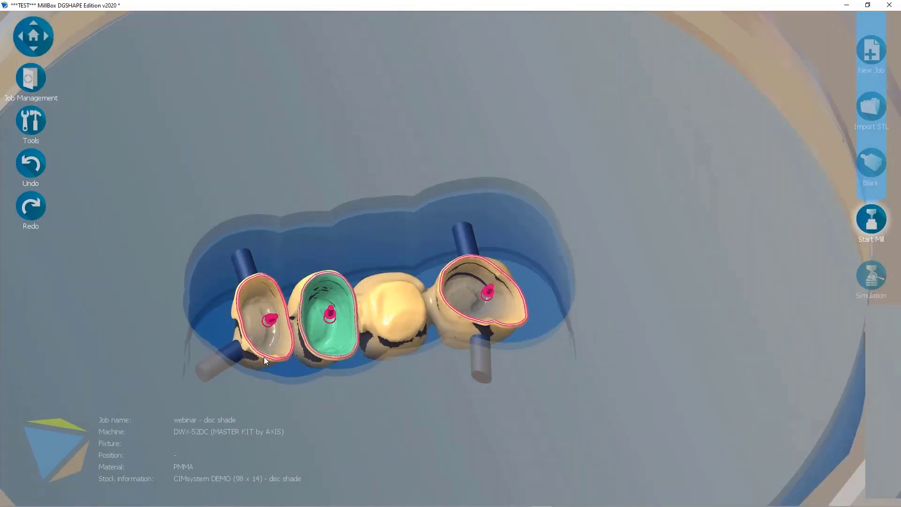
pyautogui.scroll(2, 263, 357)
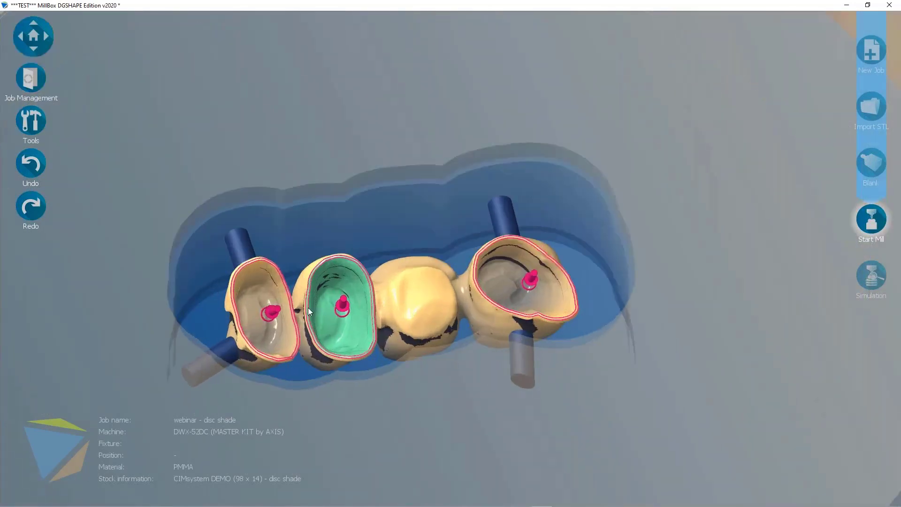
pyautogui.scroll(2, 340, 317)
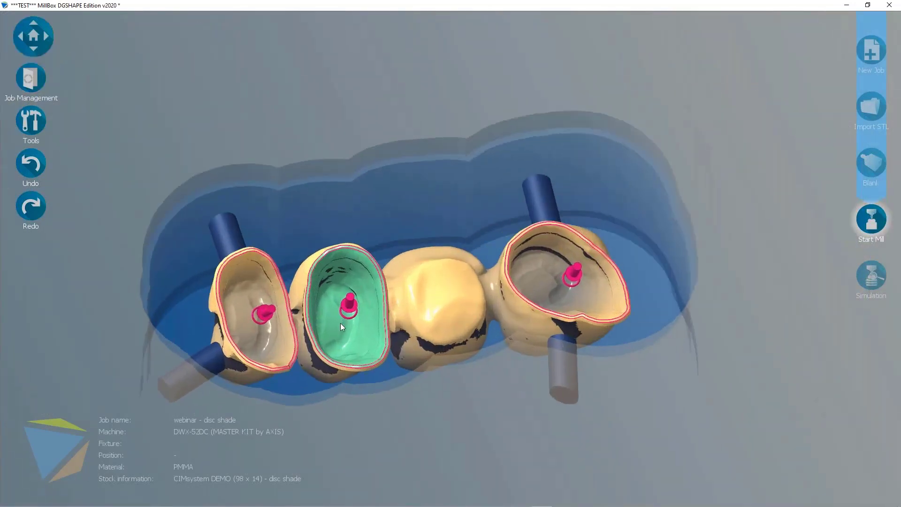
pyautogui.scroll(-2, 314, 325)
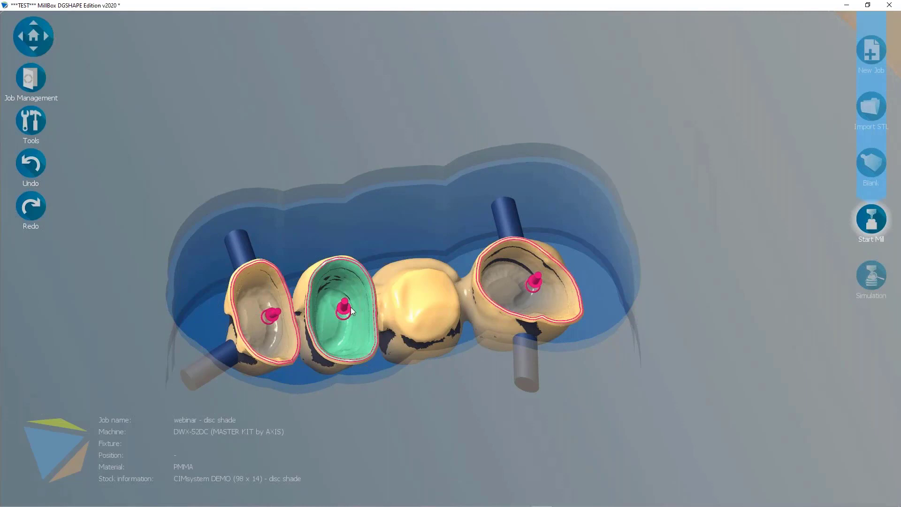
pyautogui.moveTo(350, 310); pyautogui.dragTo(339, 275, button='middle')
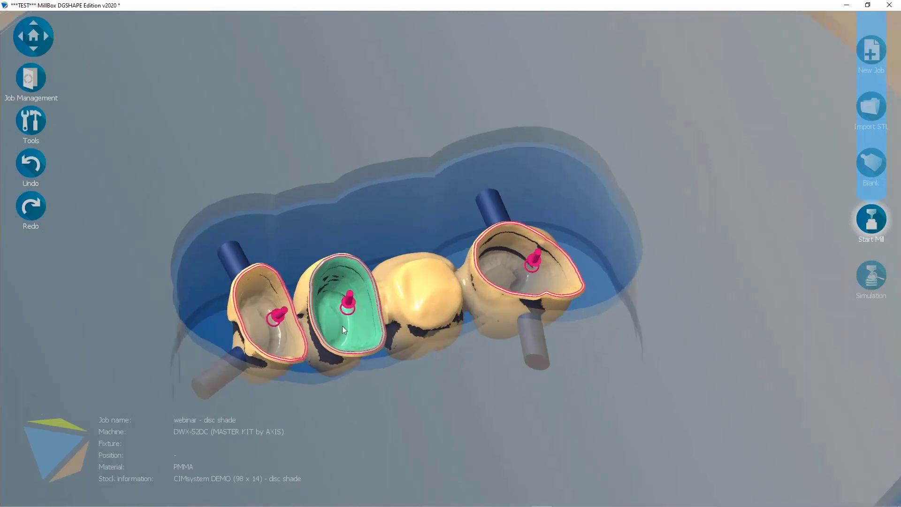
pyautogui.scroll(3, 307, 350)
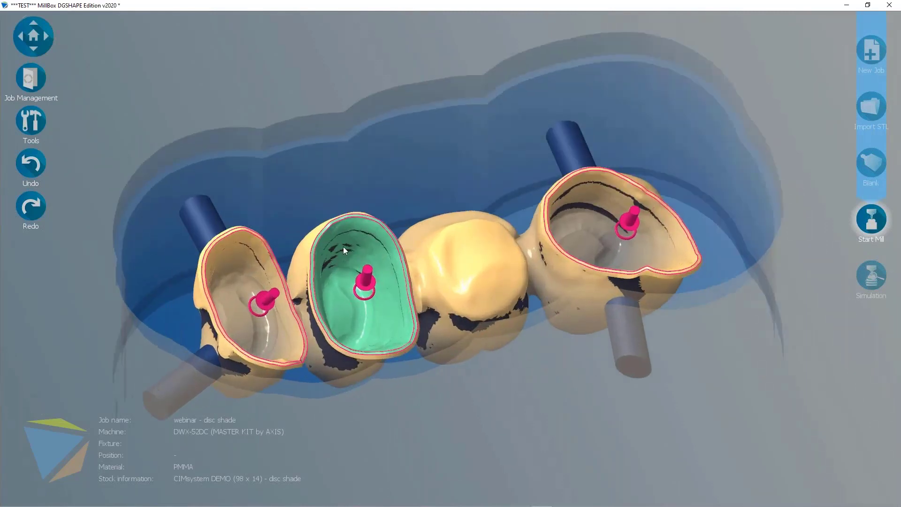
pyautogui.click(369, 251)
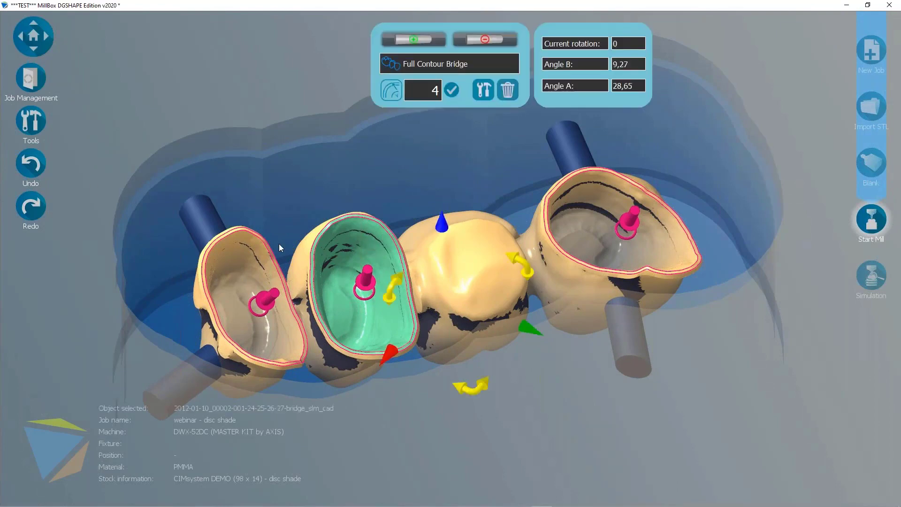
pyautogui.click(491, 87)
pyautogui.click(389, 120)
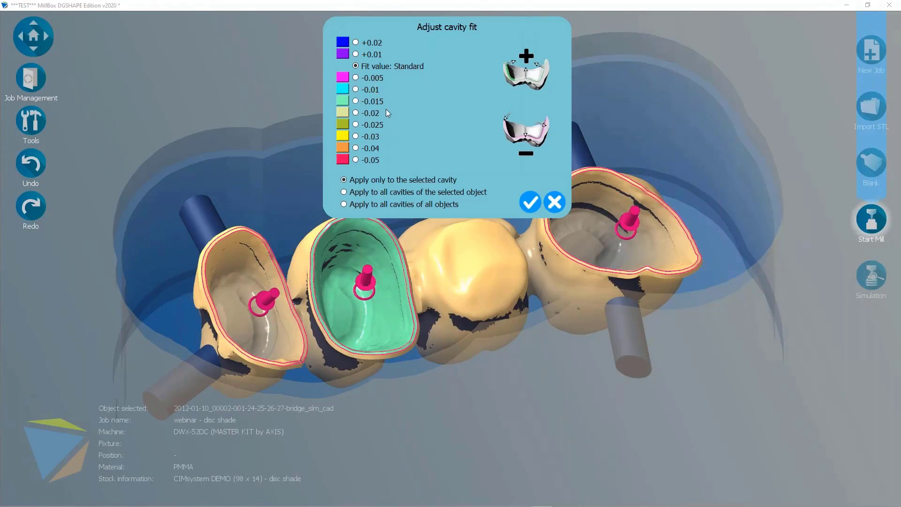
pyautogui.click(373, 79)
pyautogui.click(528, 201)
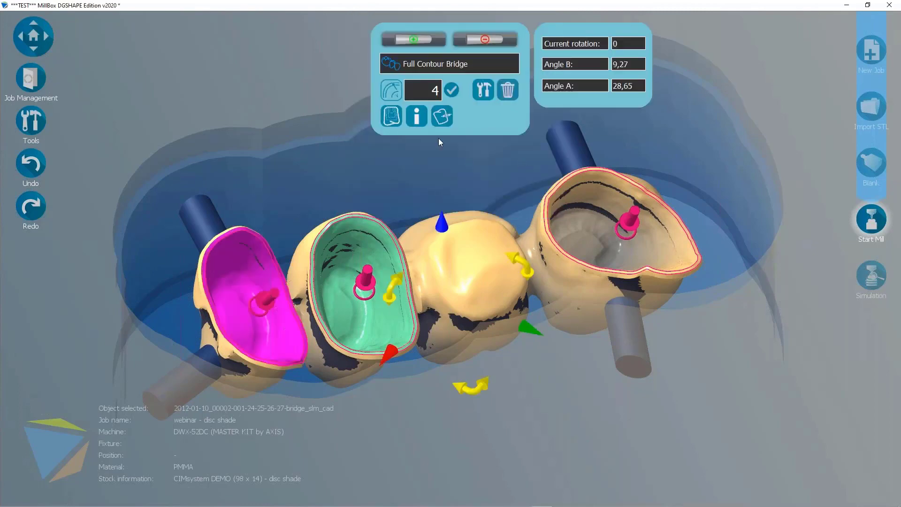
# Set the cavity fit to -0.025 for all cavities of the selected full contour bridge
pyautogui.click(391, 116)
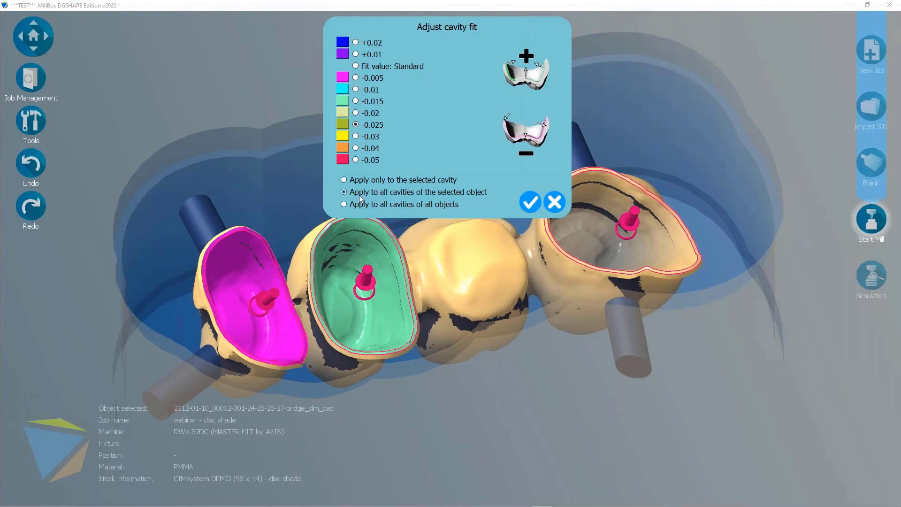
pyautogui.click(529, 202)
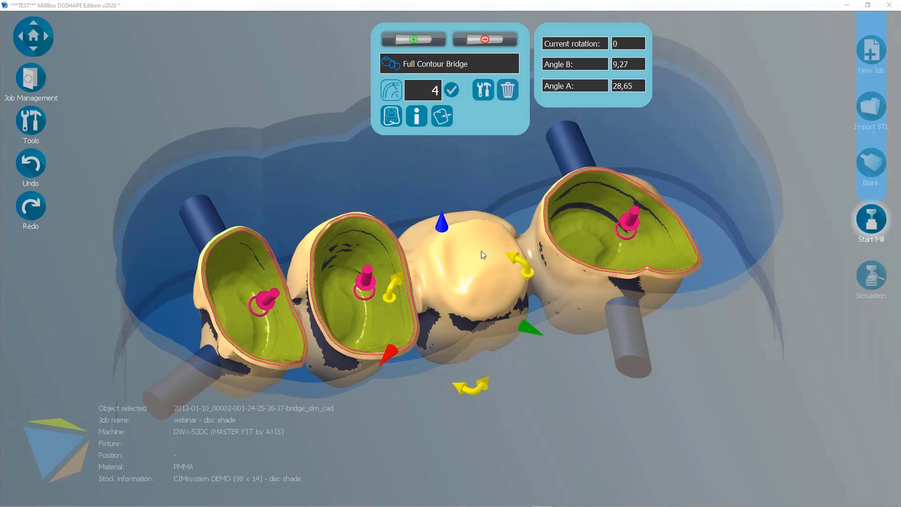
# Examine the recoloured bridge cavities up close and the bridge's position within the disc
pyautogui.scroll(3, 249, 260)
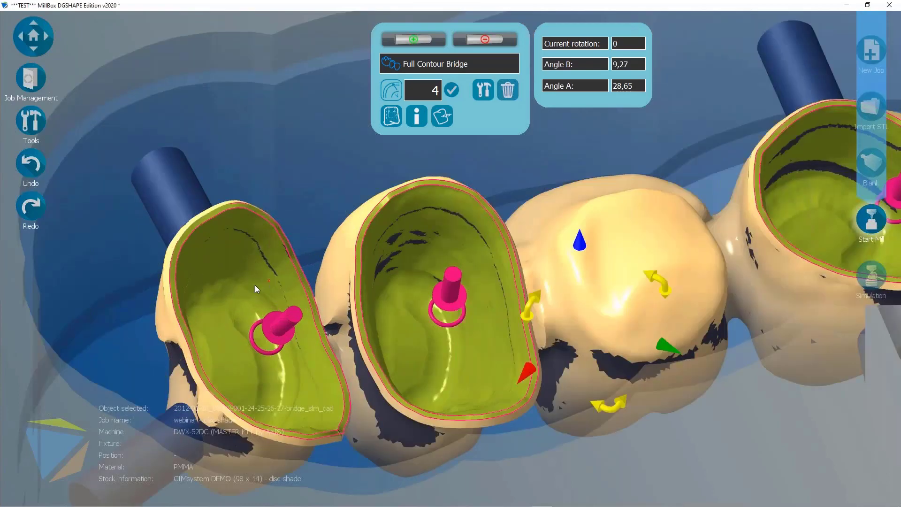
pyautogui.scroll(-5, 255, 286)
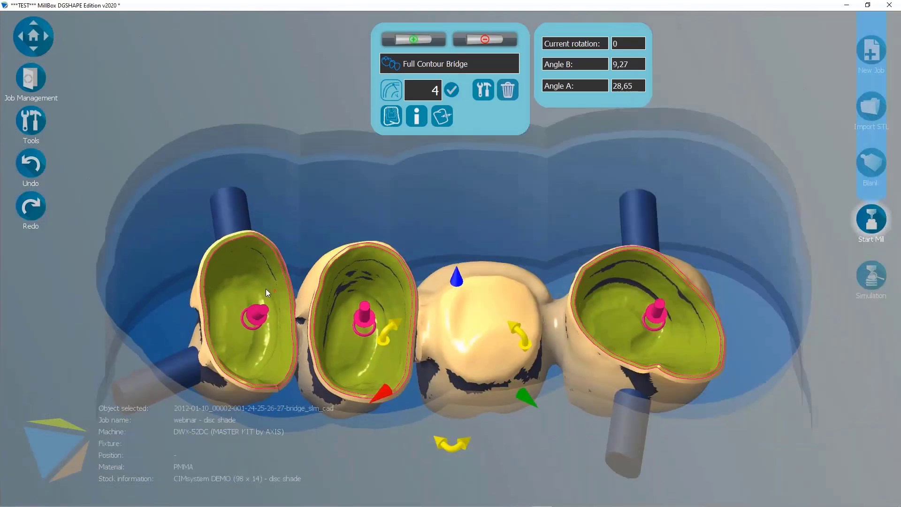
pyautogui.moveTo(265, 289)
pyautogui.mouseDown(button='middle')
pyautogui.moveTo(263, 280)
pyautogui.moveTo(259, 290)
pyautogui.mouseUp(button='middle')
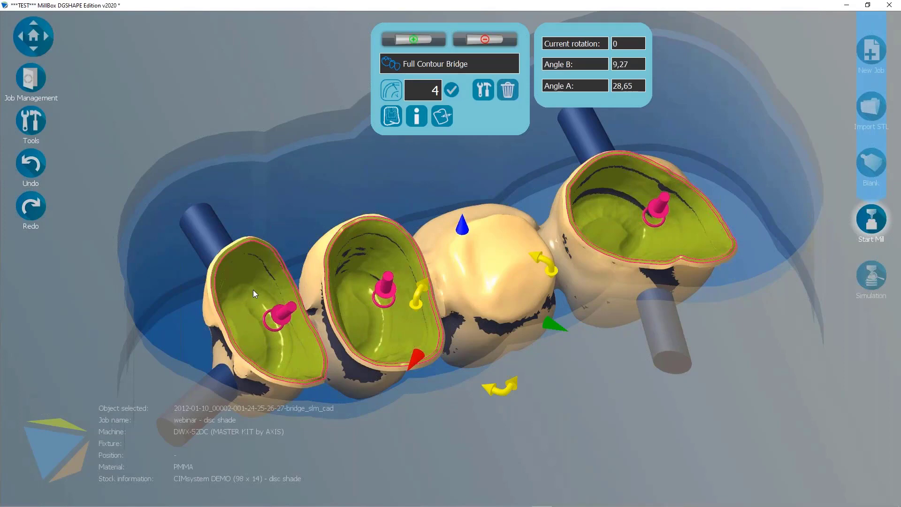
pyautogui.scroll(-2, 457, 288)
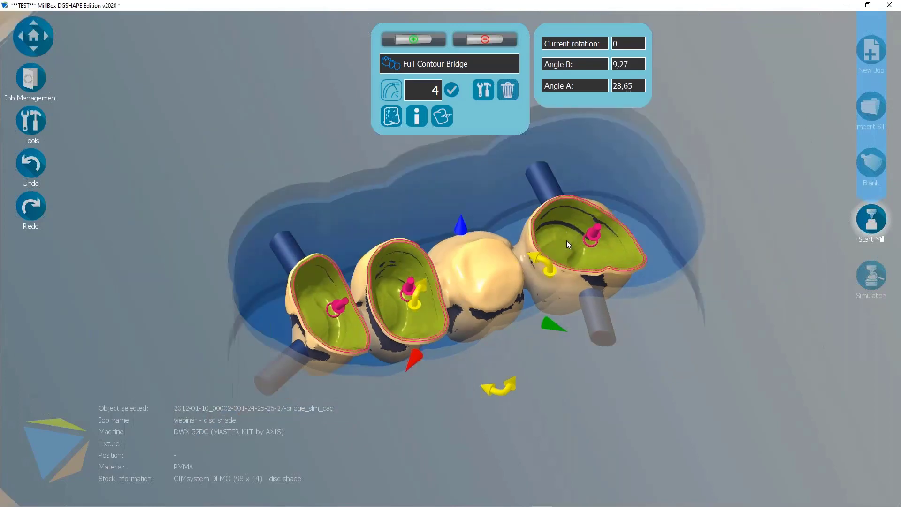
pyautogui.scroll(-5, 474, 310)
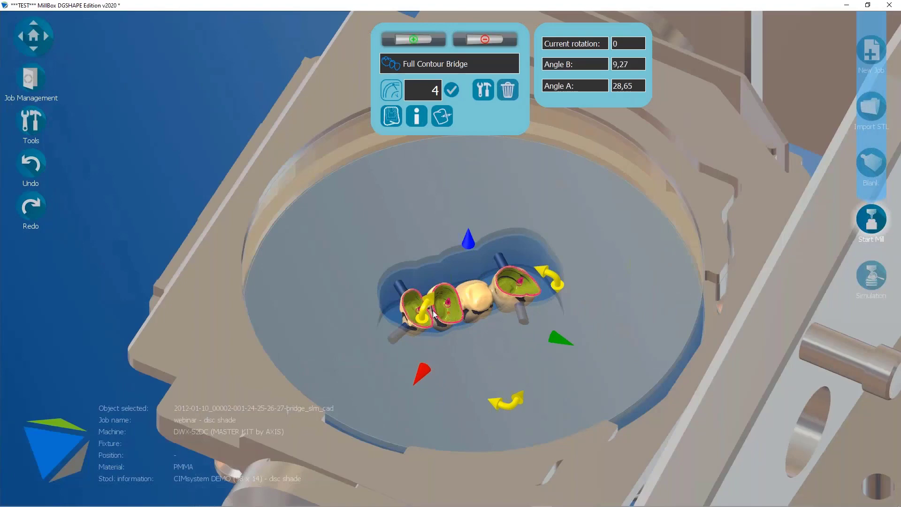
pyautogui.scroll(-5, 433, 311)
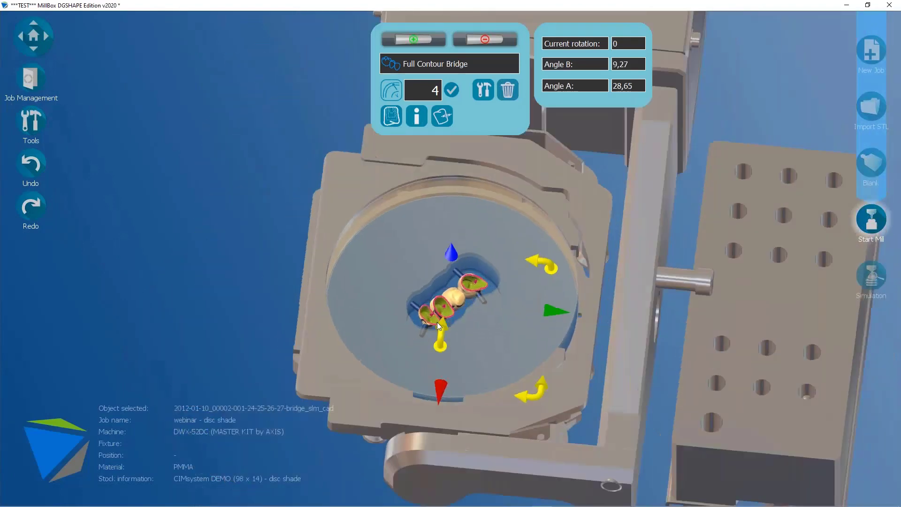
pyautogui.moveTo(438, 322); pyautogui.dragTo(407, 333, button='middle')
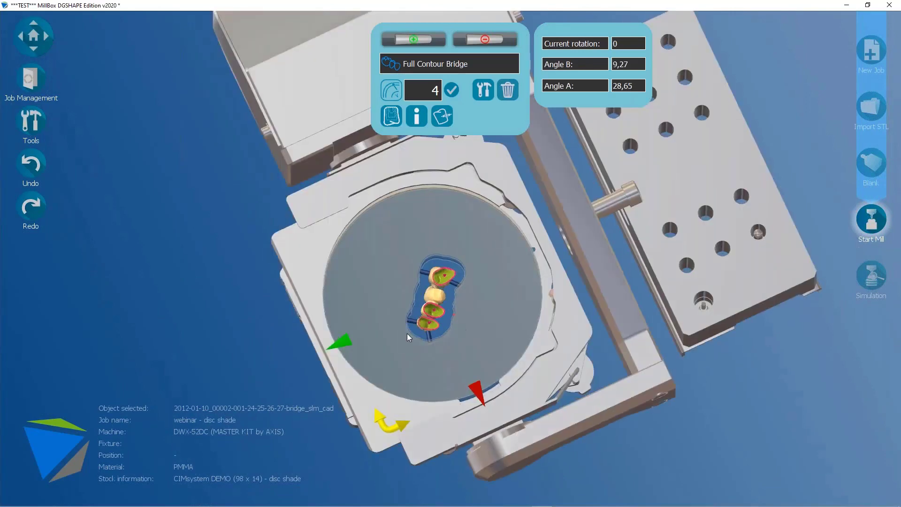
# Deselect the bridge and inspect its height and connectors within the disc from the side
pyautogui.click(237, 326)
pyautogui.moveTo(428, 247); pyautogui.dragTo(359, 153, button='middle')
pyautogui.moveTo(353, 187); pyautogui.dragTo(434, 216, button='middle')
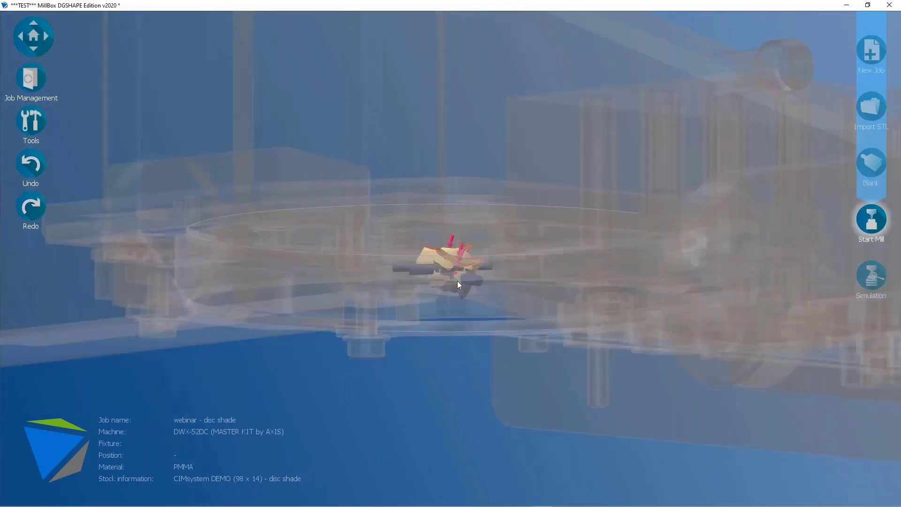
pyautogui.scroll(-3, 451, 278)
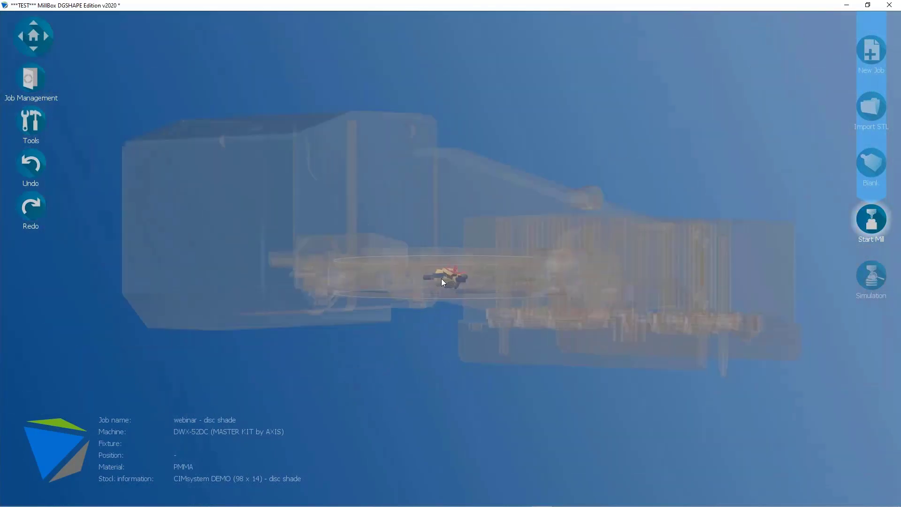
pyautogui.scroll(10, 430, 277)
pyautogui.scroll(-5, 356, 284)
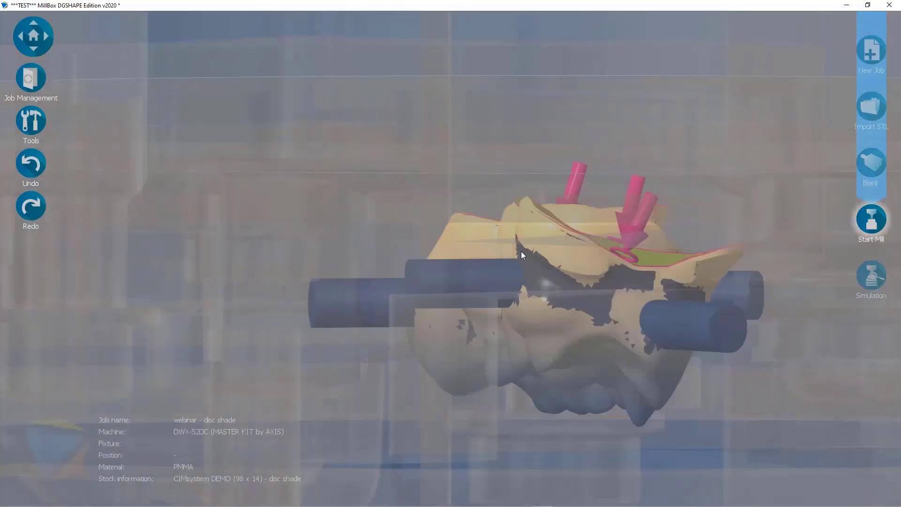
pyautogui.scroll(-2, 456, 284)
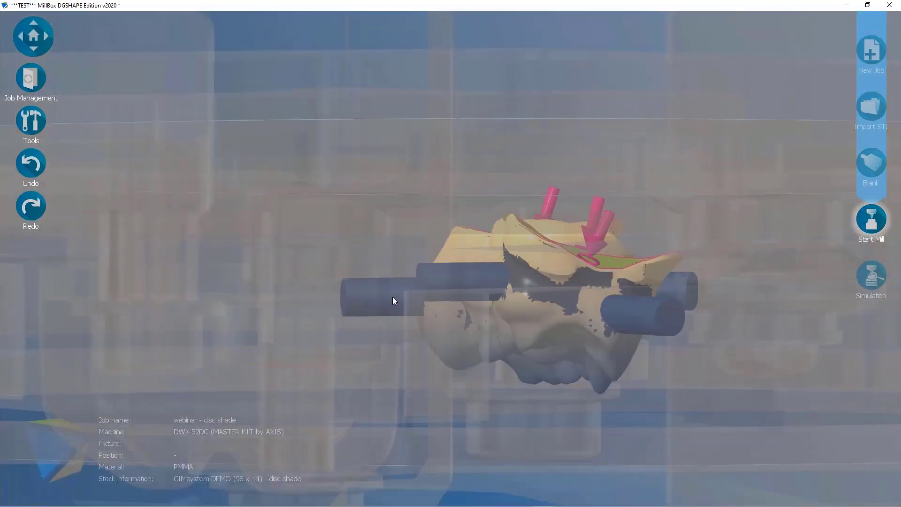
pyautogui.scroll(-2, 367, 297)
# Inspect the bridge in the disc from above and along its long side, checking how the machine fixture surrounds it
pyautogui.moveTo(367, 298); pyautogui.dragTo(477, 313, button='middle')
pyautogui.scroll(-3, 464, 268)
pyautogui.scroll(-3, 459, 299)
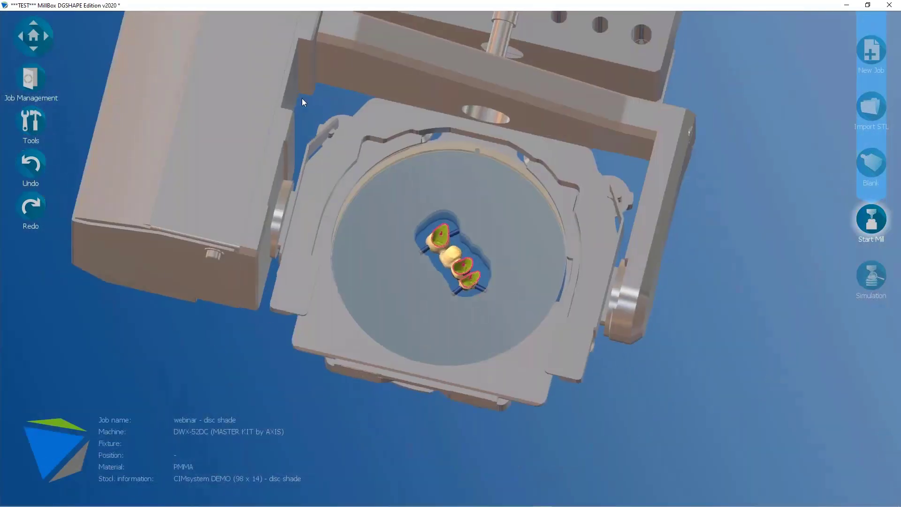
pyautogui.moveTo(473, 264); pyautogui.dragTo(449, 258, button='middle')
pyautogui.scroll(5, 446, 266)
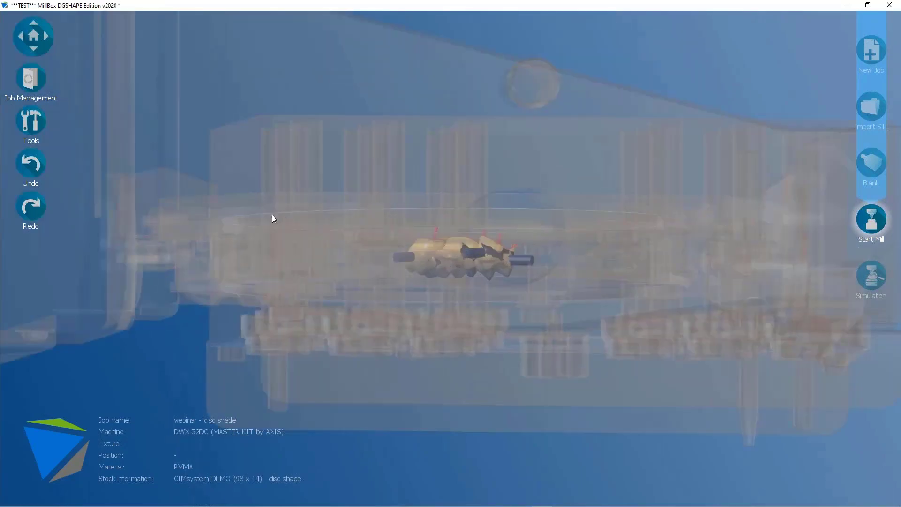
pyautogui.moveTo(272, 215); pyautogui.dragTo(289, 149, button='middle')
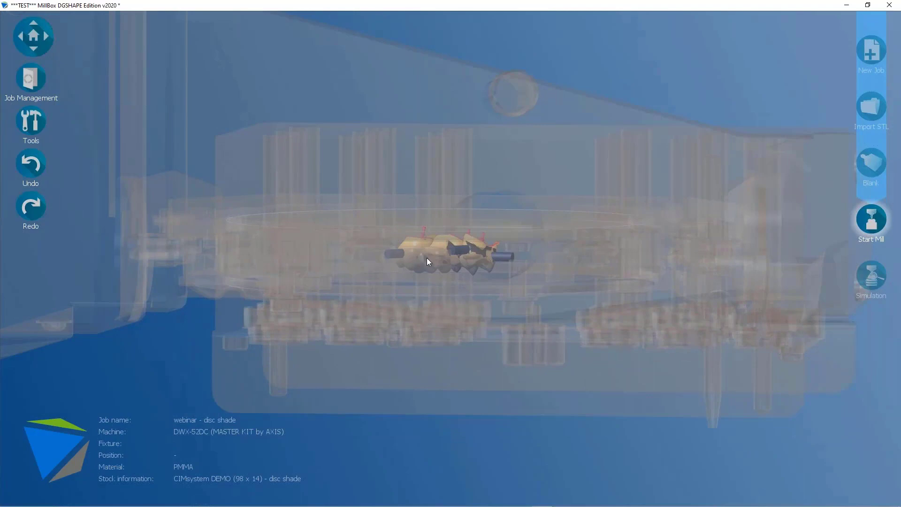
pyautogui.scroll(4, 427, 258)
pyautogui.scroll(-3, 437, 253)
pyautogui.scroll(6, 436, 250)
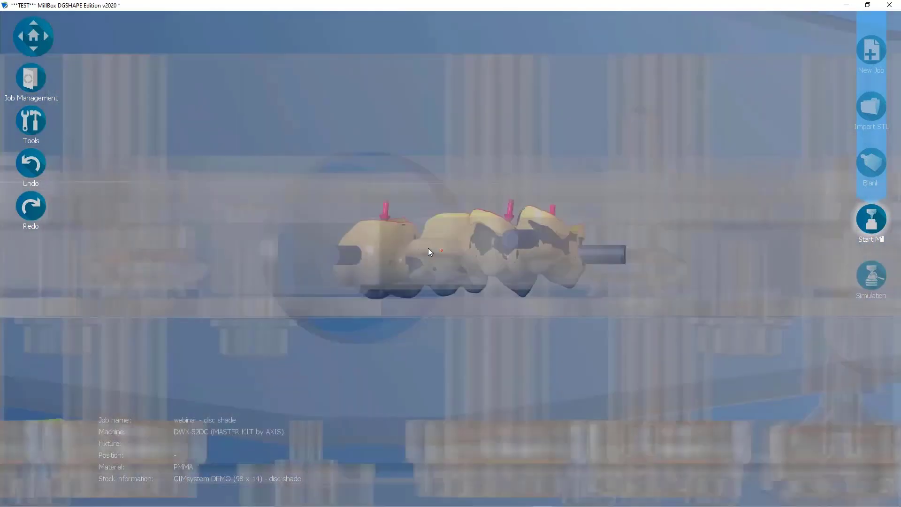
pyautogui.moveTo(428, 248); pyautogui.dragTo(442, 256, button='middle')
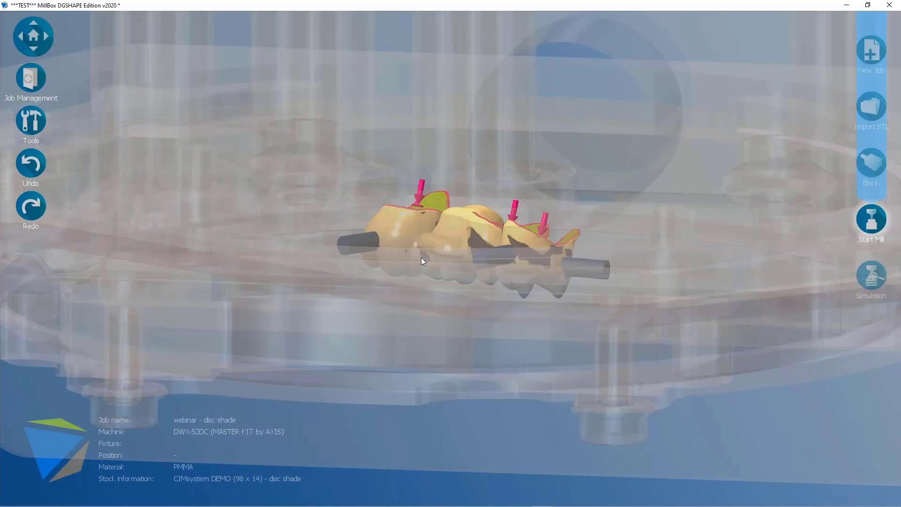
pyautogui.scroll(-5, 394, 211)
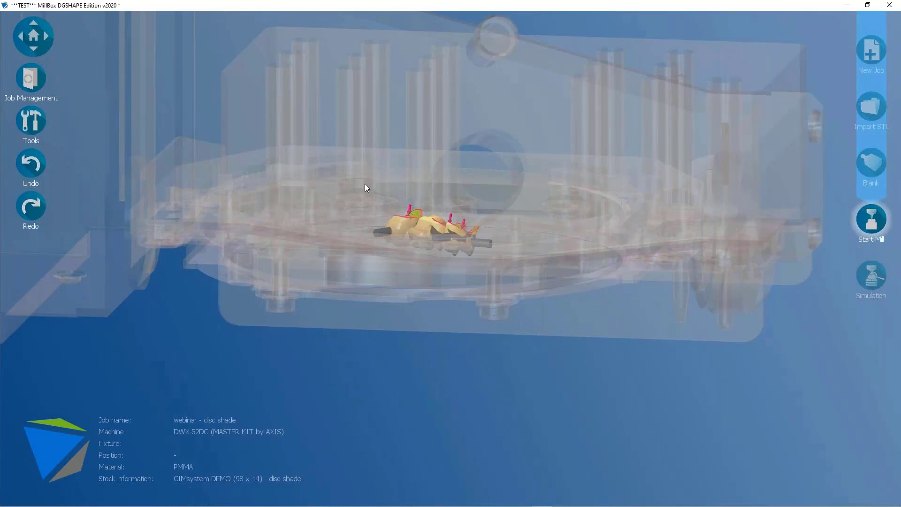
# Hide the machine fixture, toggle it on and off with the show/hide options, and view the disc and bridge alone
pyautogui.press('m')
pyautogui.scroll(2, 359, 181)
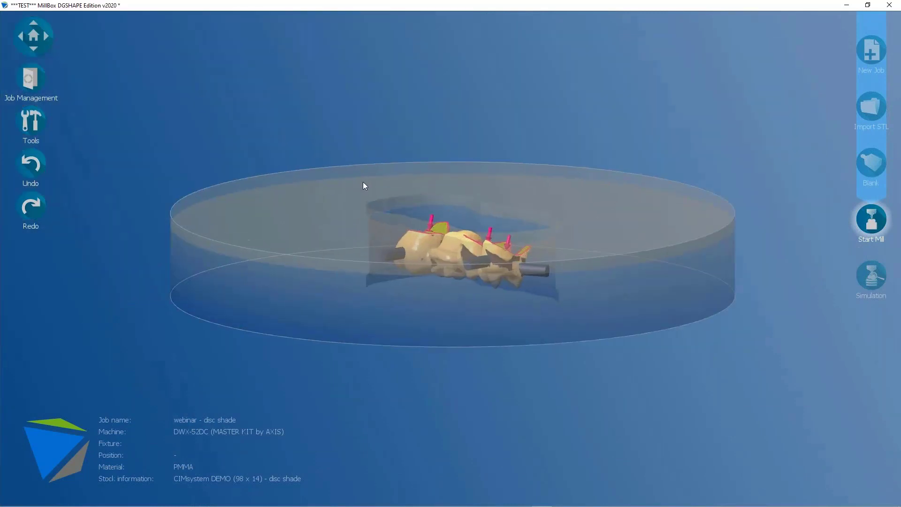
pyautogui.click(35, 122)
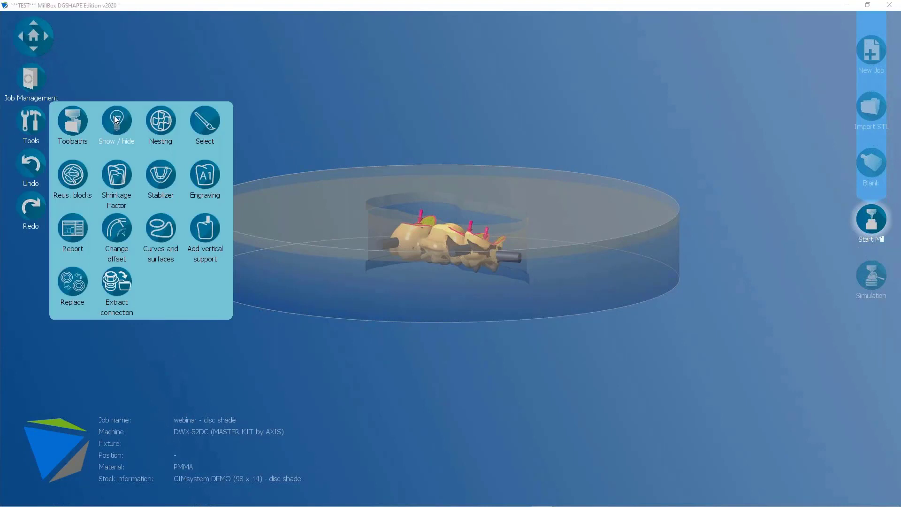
pyautogui.click(116, 121)
pyautogui.click(272, 45)
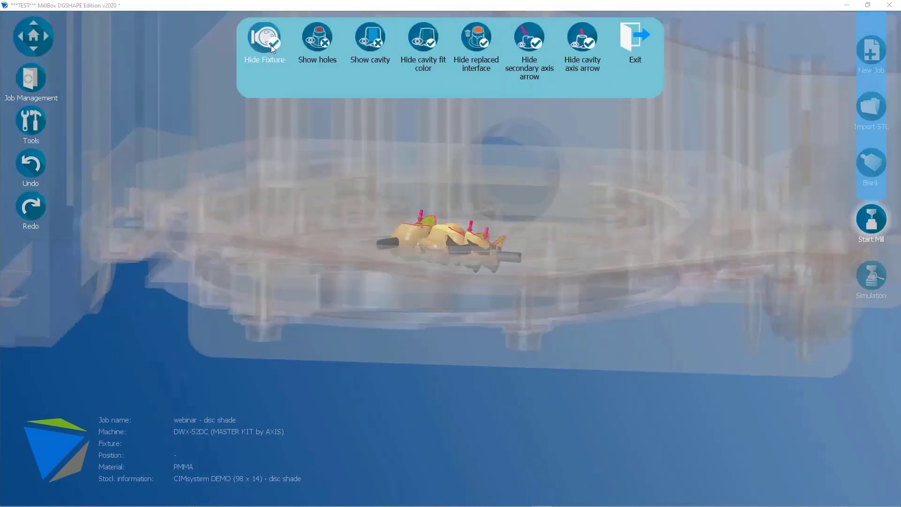
pyautogui.click(274, 45)
pyautogui.moveTo(337, 275); pyautogui.dragTo(422, 289)
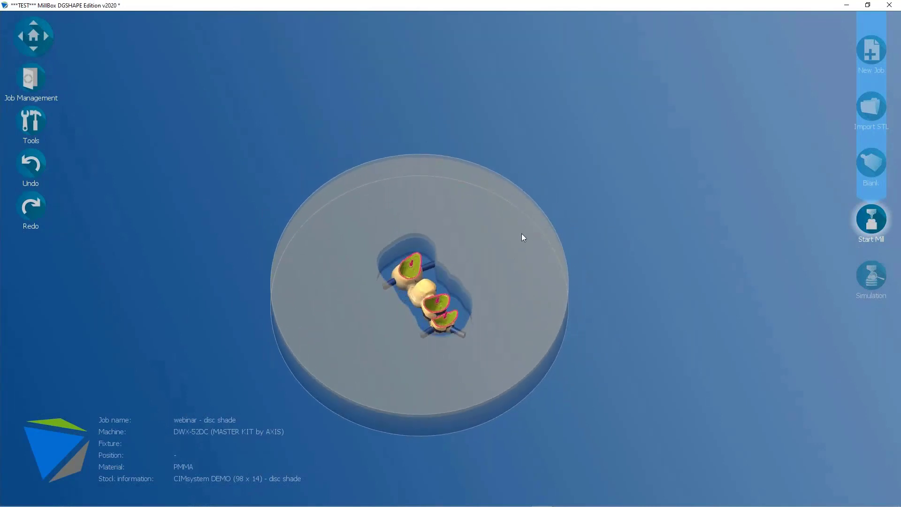
pyautogui.scroll(-2, 521, 232)
pyautogui.scroll(4, 455, 320)
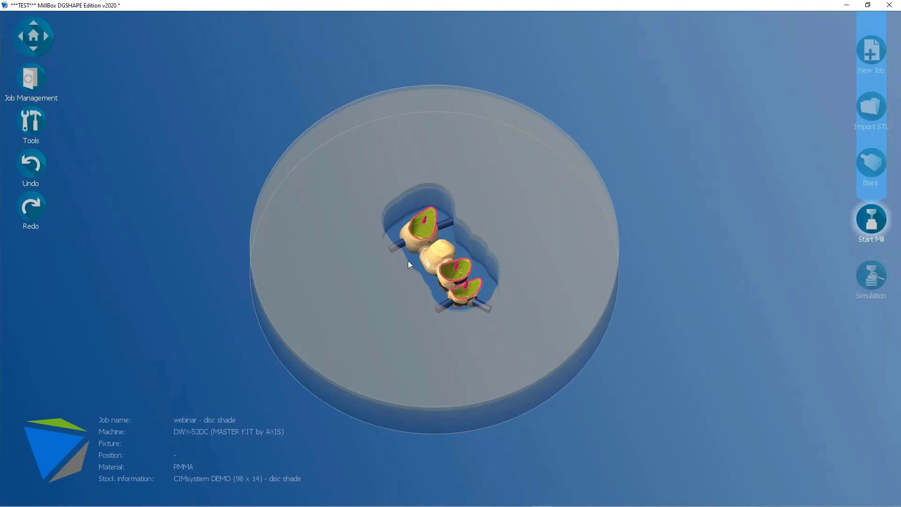
# Show the machine fixture again and view the bridge in the disc from above
pyautogui.press('f')
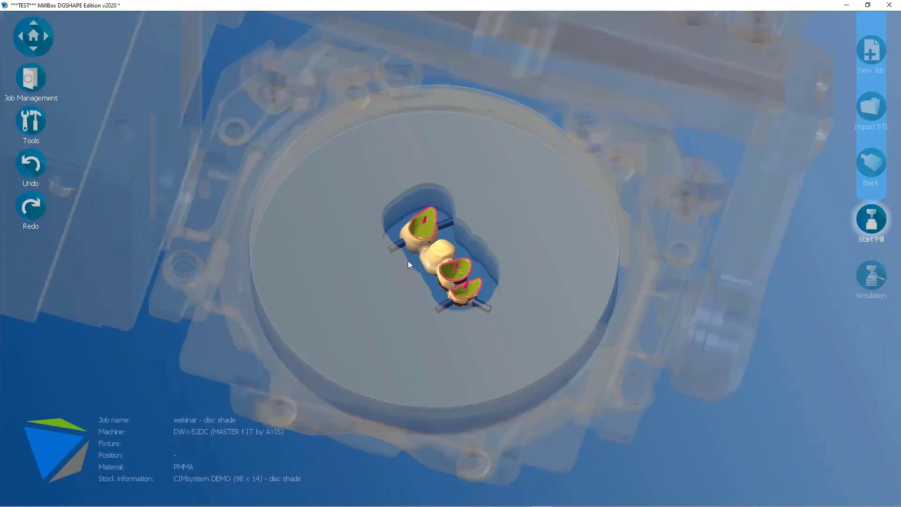
pyautogui.press('m')
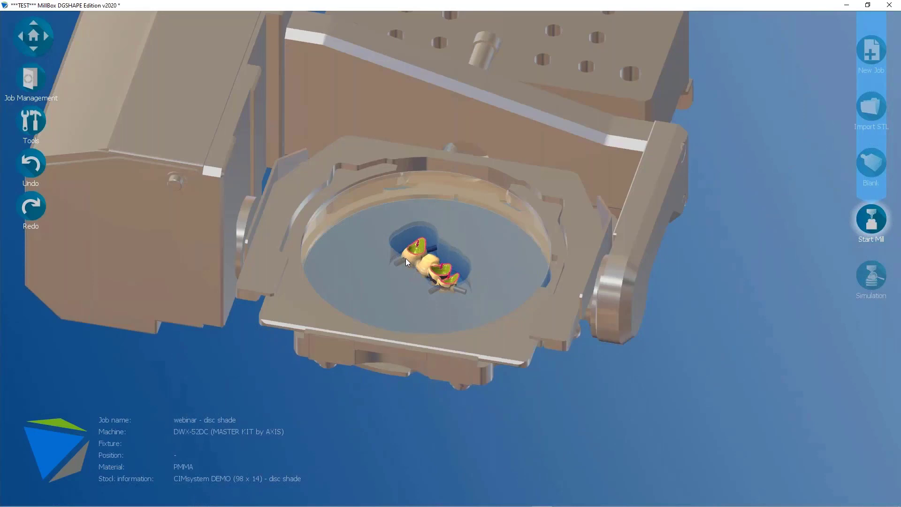
pyautogui.click(405, 258)
pyautogui.moveTo(424, 278); pyautogui.dragTo(412, 248, button='middle')
pyautogui.scroll(3, 411, 250)
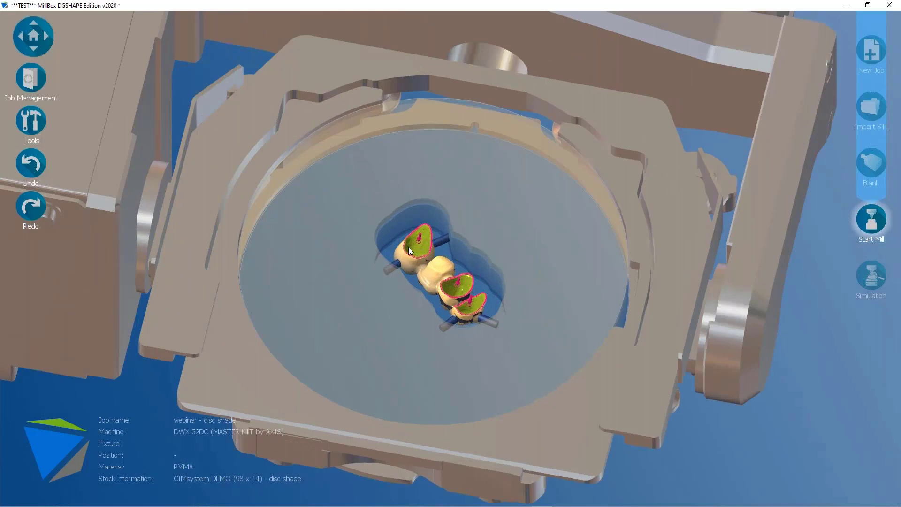
# Display the fixture and bridge in the preset bottom, side and isometric views
pyautogui.press('b')
pyautogui.scroll(-1, 408, 274)
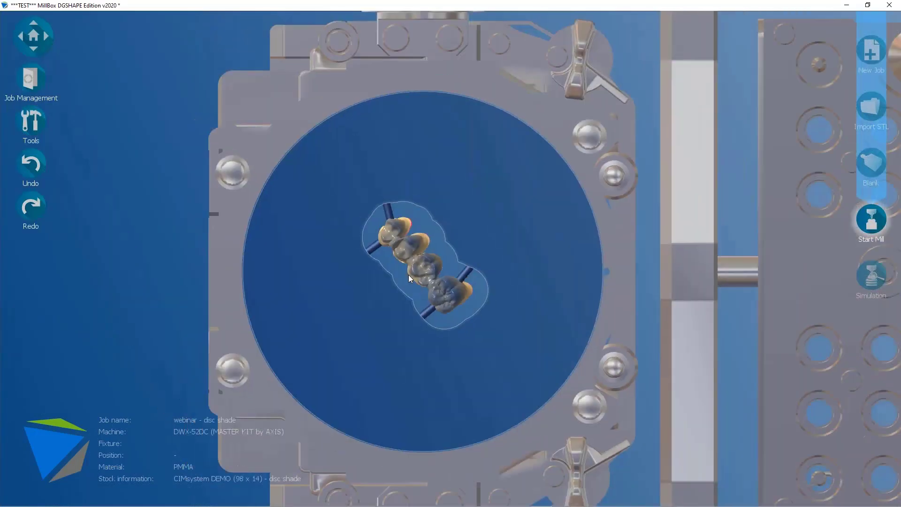
pyautogui.scroll(-1, 408, 275)
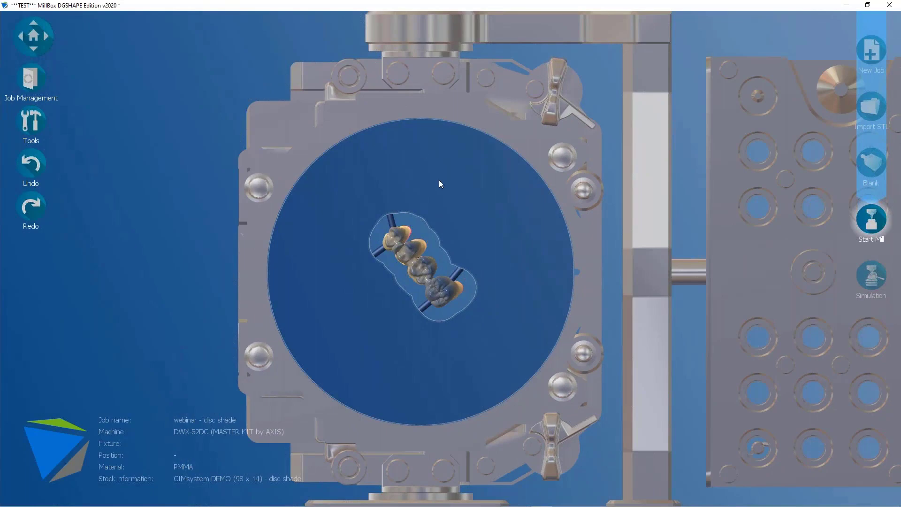
pyautogui.press('f')
pyautogui.press('r')
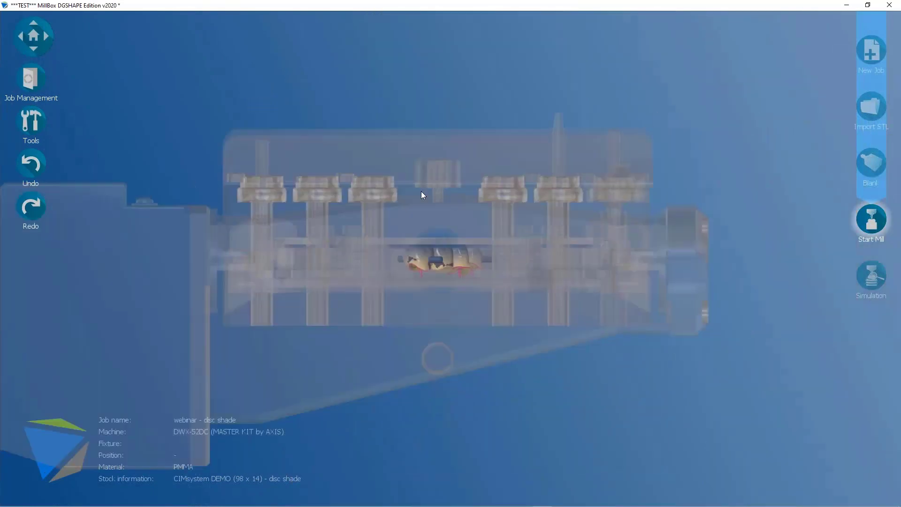
pyautogui.press('i')
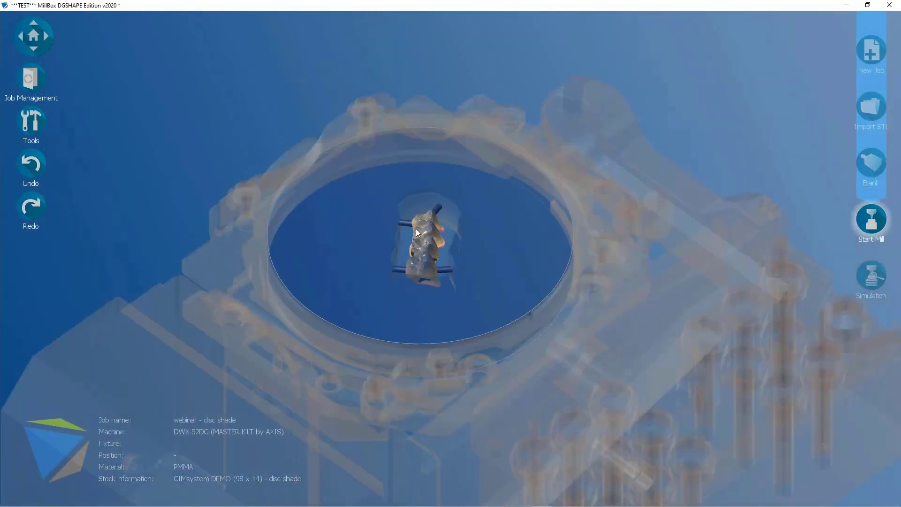
# Examine the fixture from below at an angle and the occlusal surfaces of the bridge up close
pyautogui.scroll(-2, 416, 229)
pyautogui.moveTo(422, 240); pyautogui.dragTo(238, 255)
pyautogui.press('space')
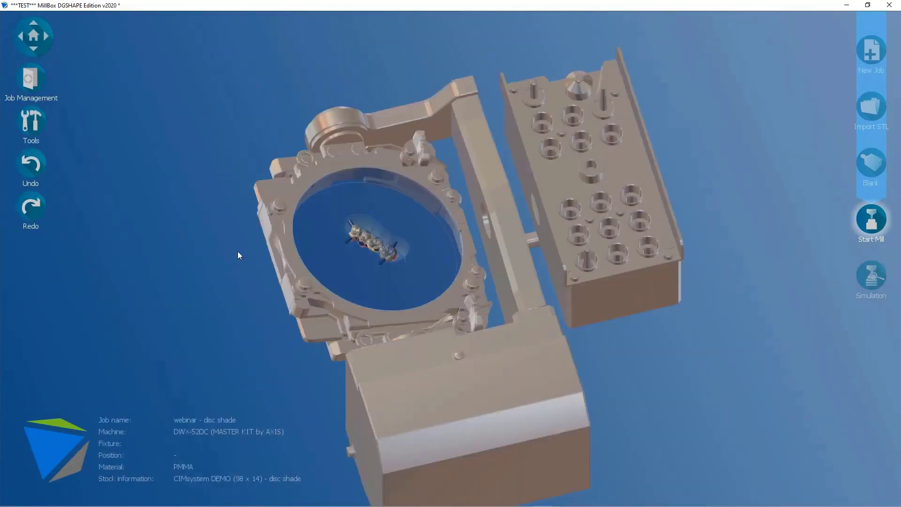
pyautogui.scroll(2, 299, 212)
pyautogui.press('space')
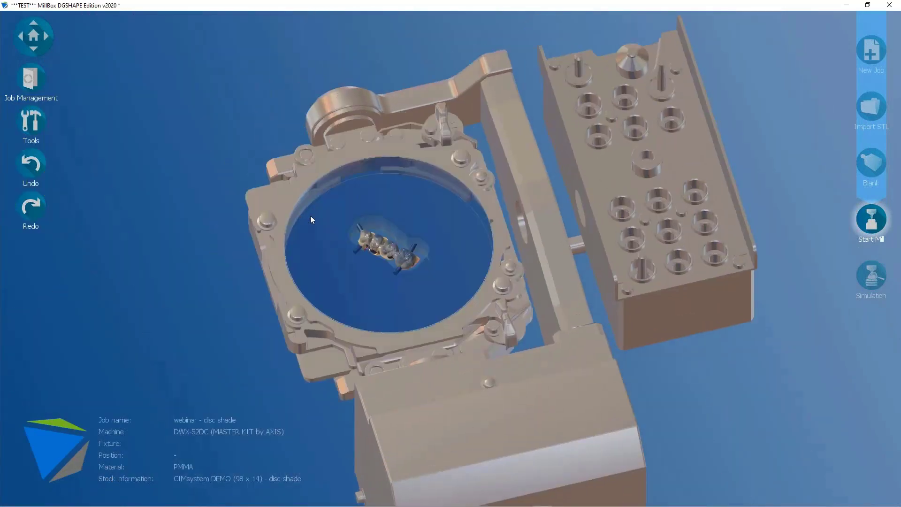
pyautogui.press('space')
pyautogui.press('space')
pyautogui.scroll(1, 356, 261)
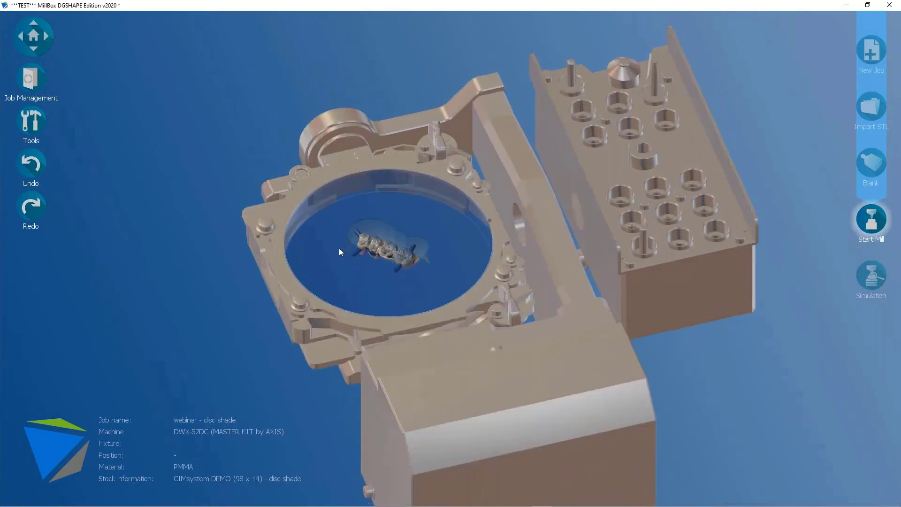
pyautogui.scroll(1, 359, 247)
pyautogui.scroll(3, 355, 240)
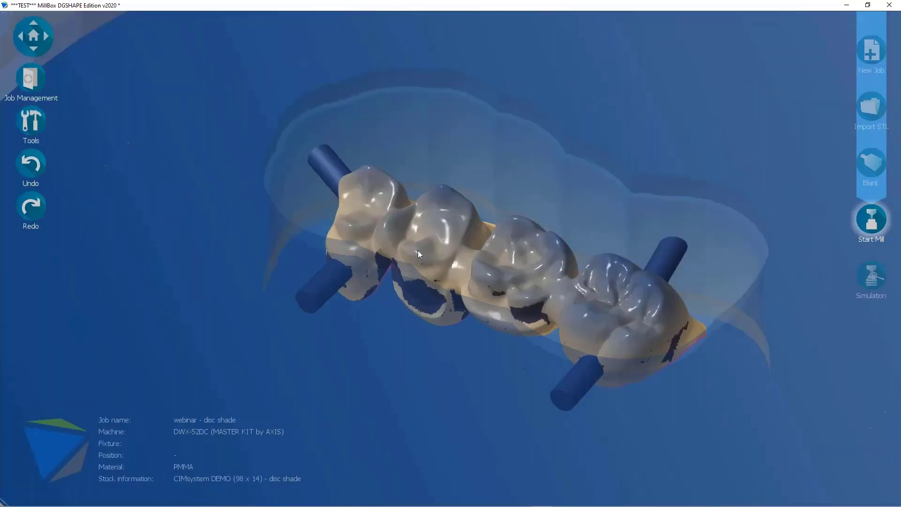
# Examine the bridge's cavity side up close with the gray cavity caps shown, hide the caps again and return to the occlusal side
pyautogui.press('space')
pyautogui.scroll(4, 524, 214)
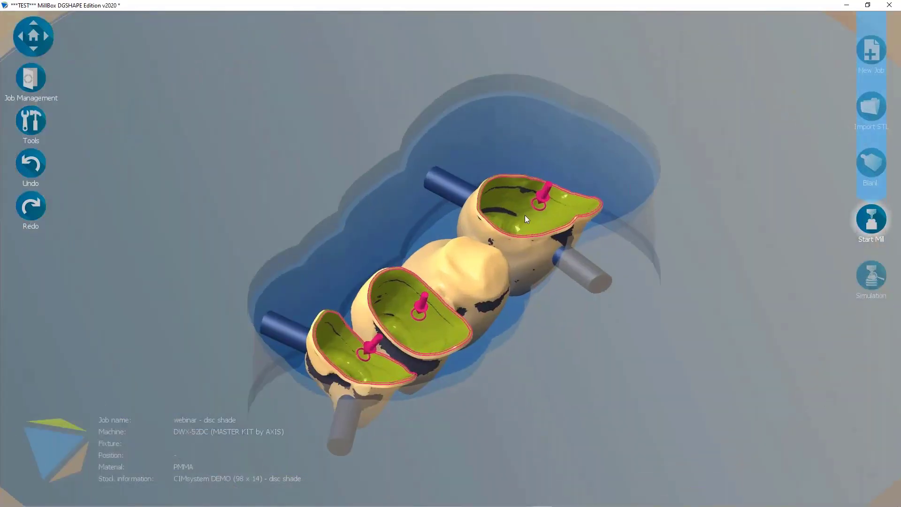
pyautogui.press('c')
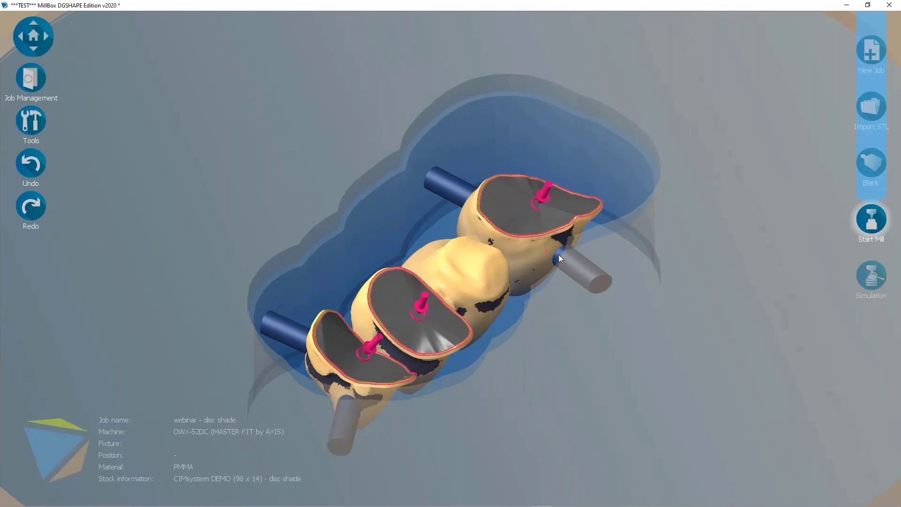
pyautogui.moveTo(559, 254); pyautogui.dragTo(209, 282, button='middle')
pyautogui.scroll(3, 559, 189)
pyautogui.moveTo(255, 252)
pyautogui.mouseDown(button='middle')
pyautogui.moveTo(249, 243)
pyautogui.moveTo(238, 254)
pyautogui.moveTo(241, 244)
pyautogui.mouseUp(button='middle')
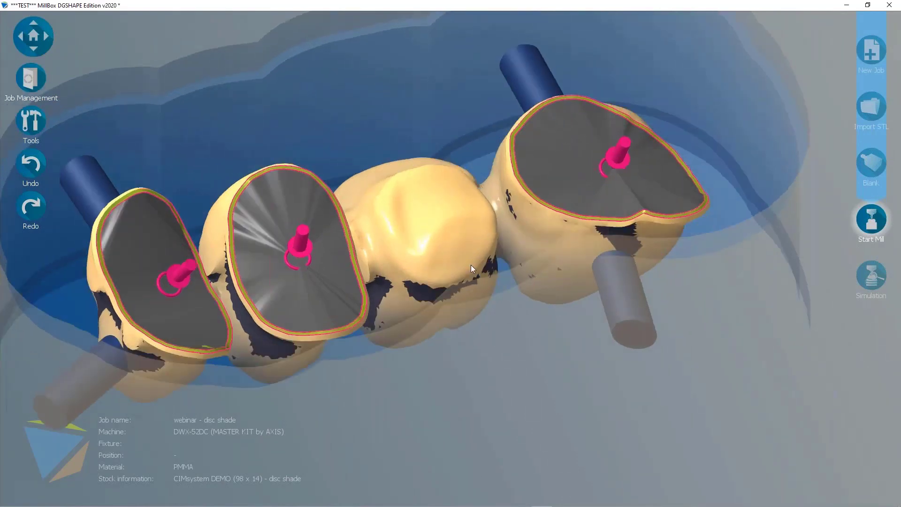
pyautogui.scroll(-3, 477, 261)
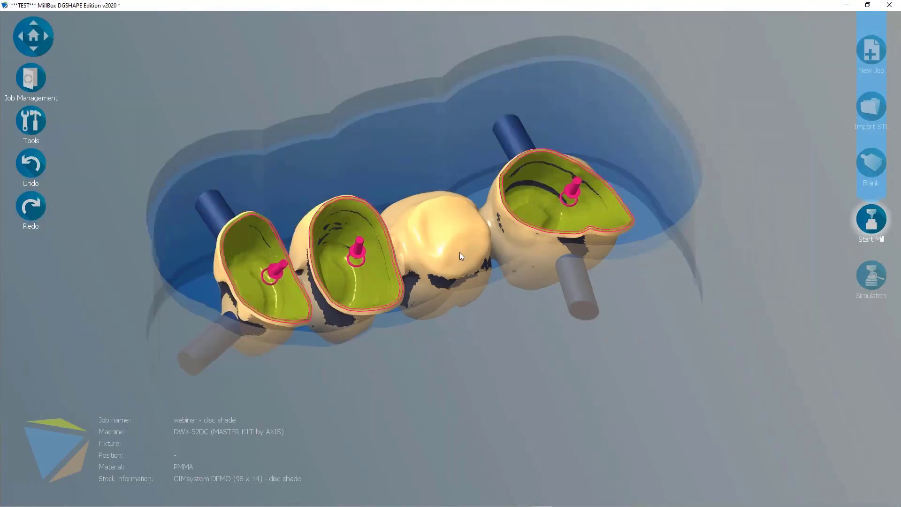
pyautogui.moveTo(460, 253); pyautogui.dragTo(441, 334, button='middle')
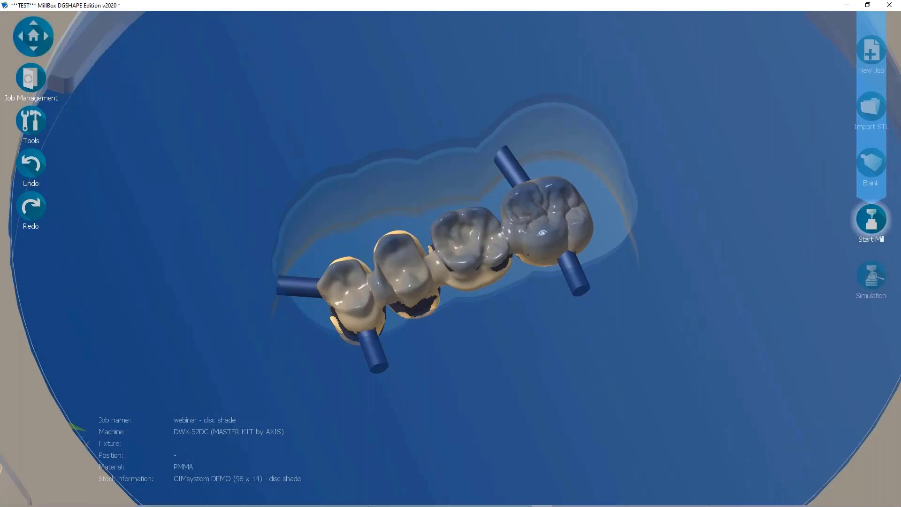
# Switch to File Explorer, open the hotkeys image in the webinar Millbox Roland > Hotkeys folder, read the shortcut list and close it
pyautogui.moveTo(375, 497)
pyautogui.moveTo(421, 502)
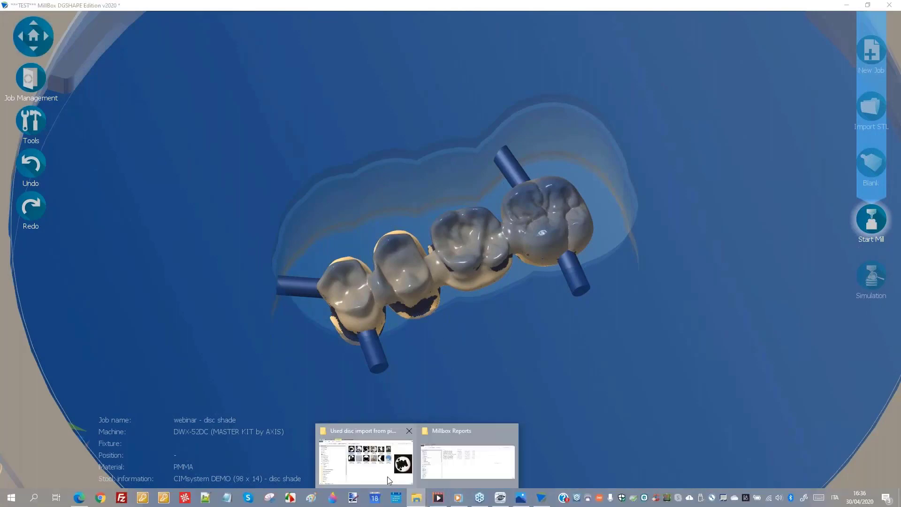
pyautogui.click(371, 448)
pyautogui.click(206, 171)
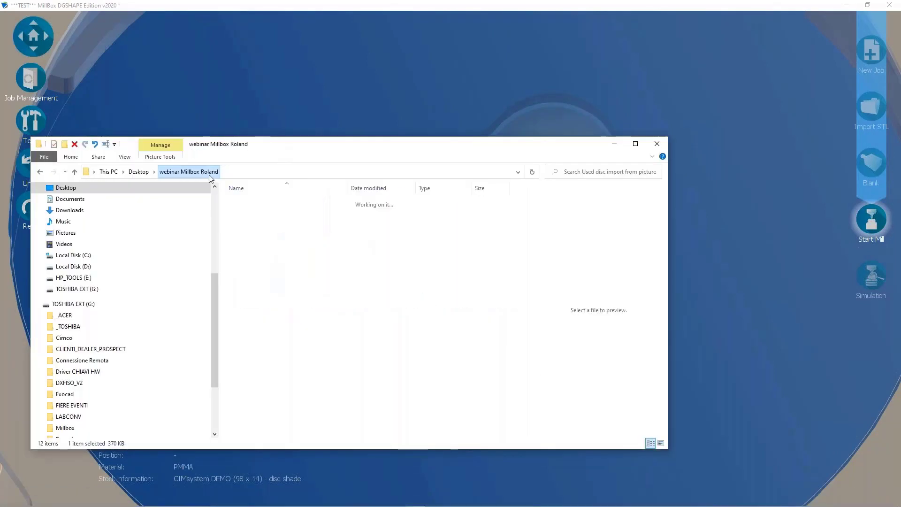
pyautogui.doubleClick(249, 261)
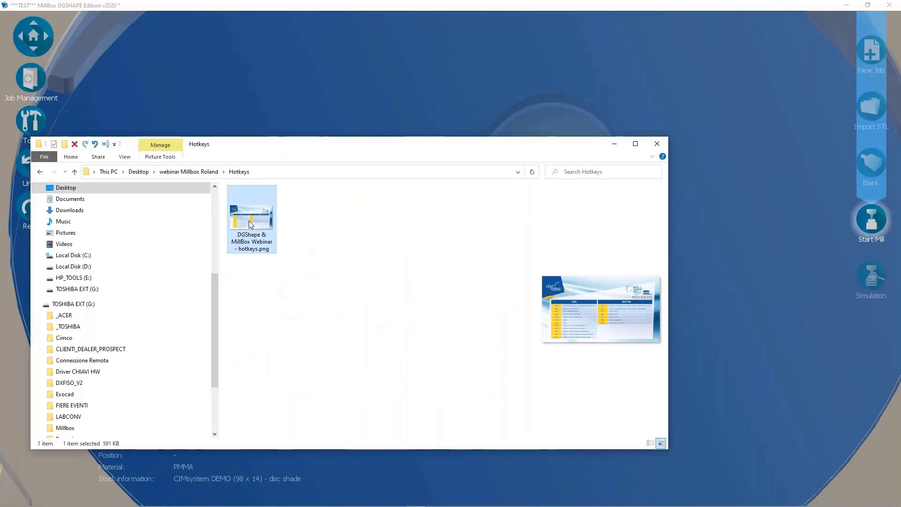
pyautogui.press('Return')
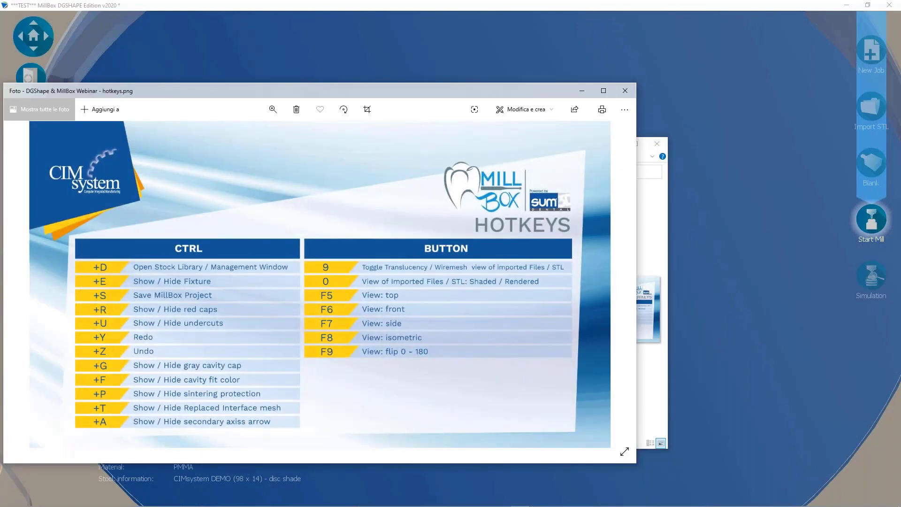
pyautogui.moveTo(305, 83); pyautogui.dragTo(300, 1)
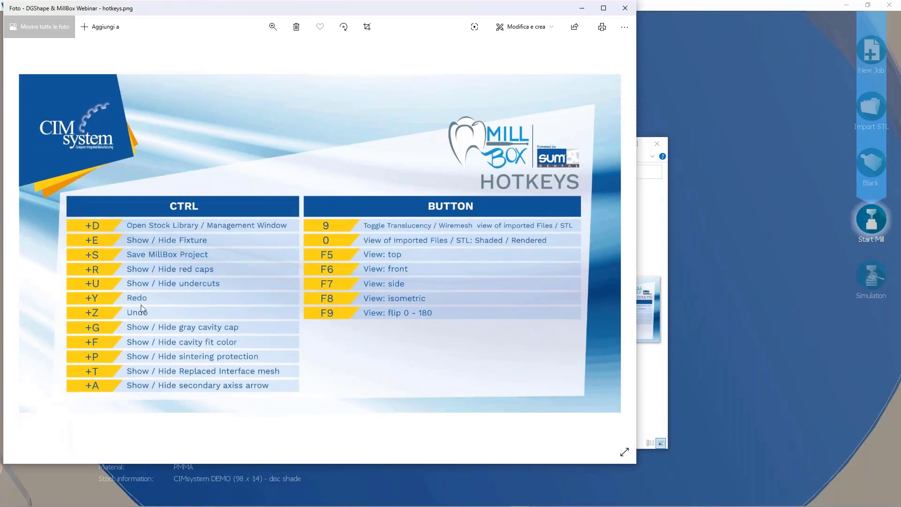
pyautogui.click(624, 9)
pyautogui.click(629, 89)
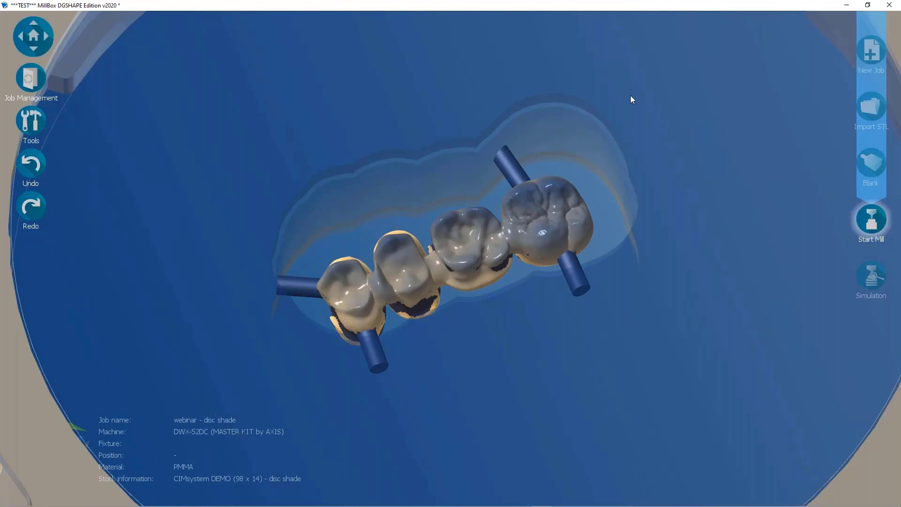
# Choose the PMMA-CIM 98 x 14 disc as the blank and view the label printing options in its stock naming dialog
pyautogui.scroll(-4, 448, 199)
pyautogui.moveTo(444, 212); pyautogui.dragTo(448, 221, button='middle')
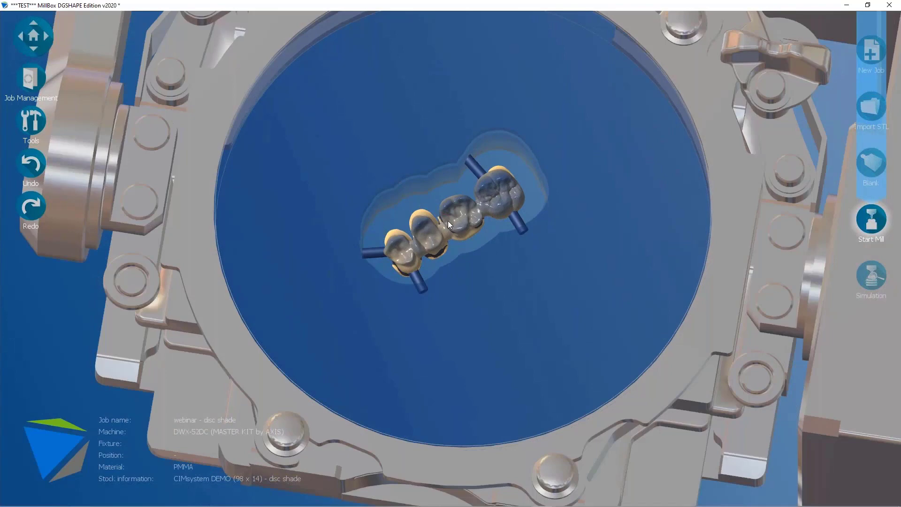
pyautogui.click(868, 169)
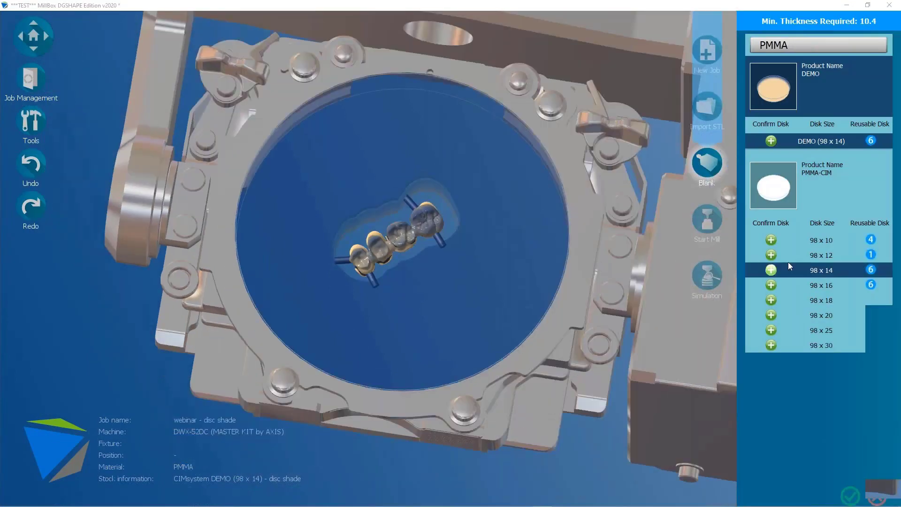
pyautogui.click(804, 269)
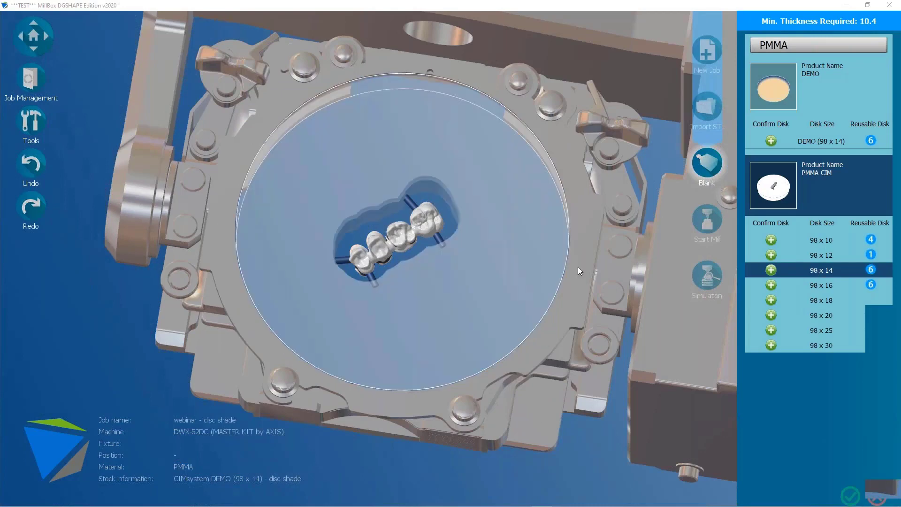
pyautogui.click(851, 496)
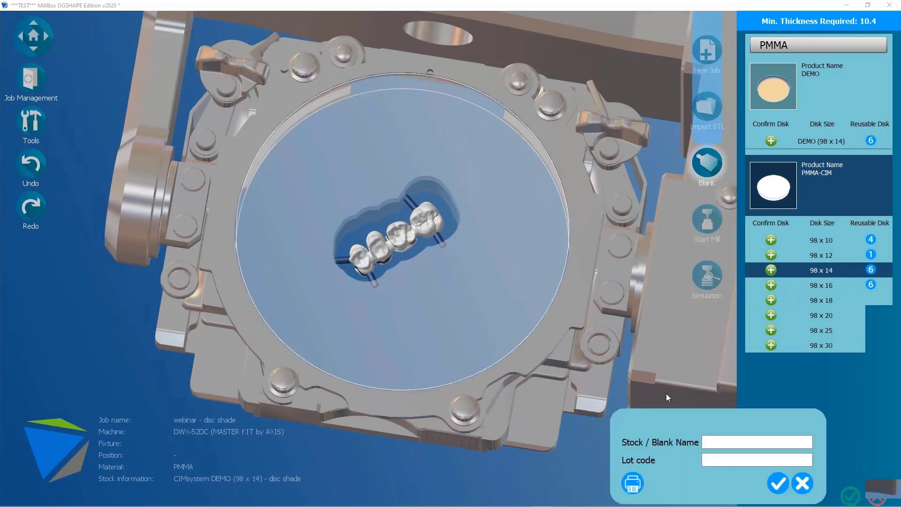
pyautogui.click(632, 484)
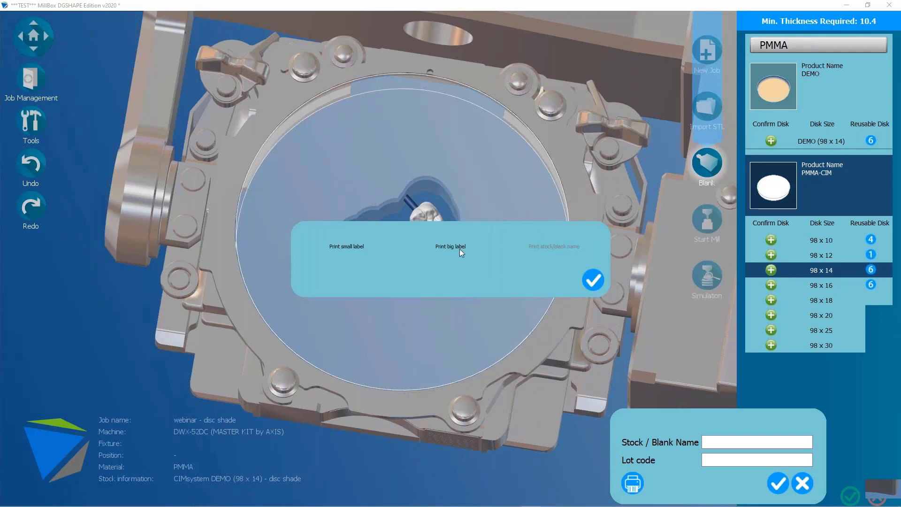
pyautogui.click(592, 281)
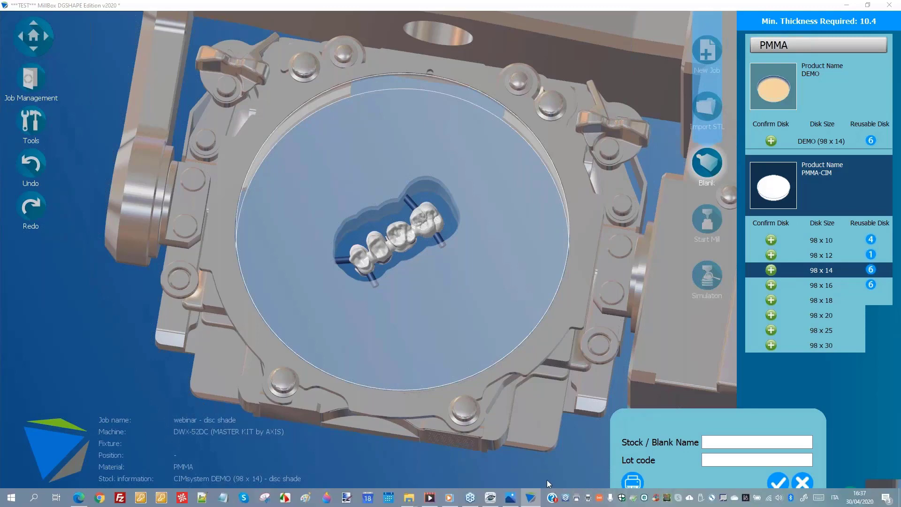
# Switch to the BarCode eng video, enlarge it and play the barcode printing part up to the used-disk section
pyautogui.click(431, 500)
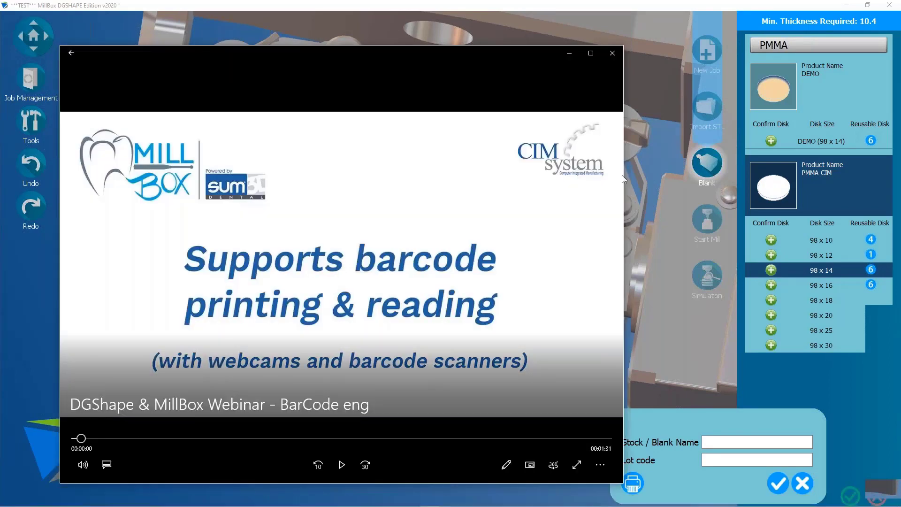
pyautogui.click(595, 53)
pyautogui.click(449, 488)
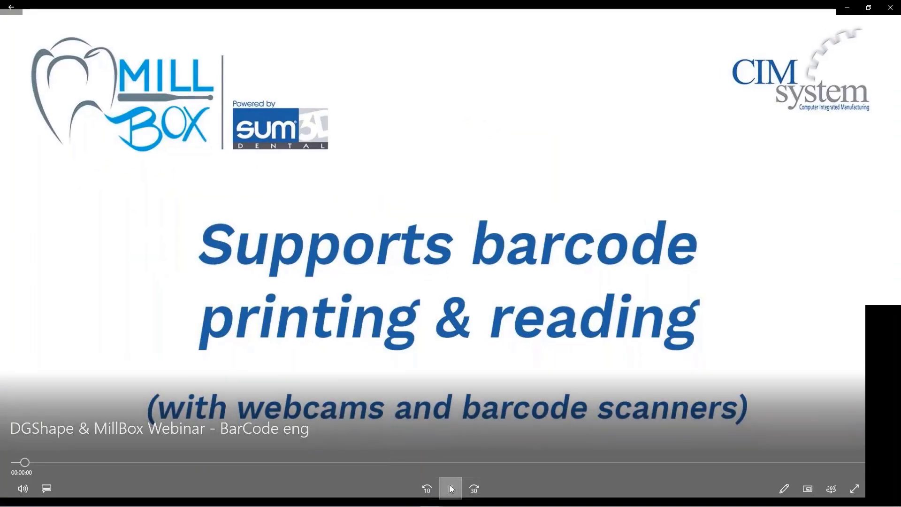
pyautogui.moveTo(408, 460)
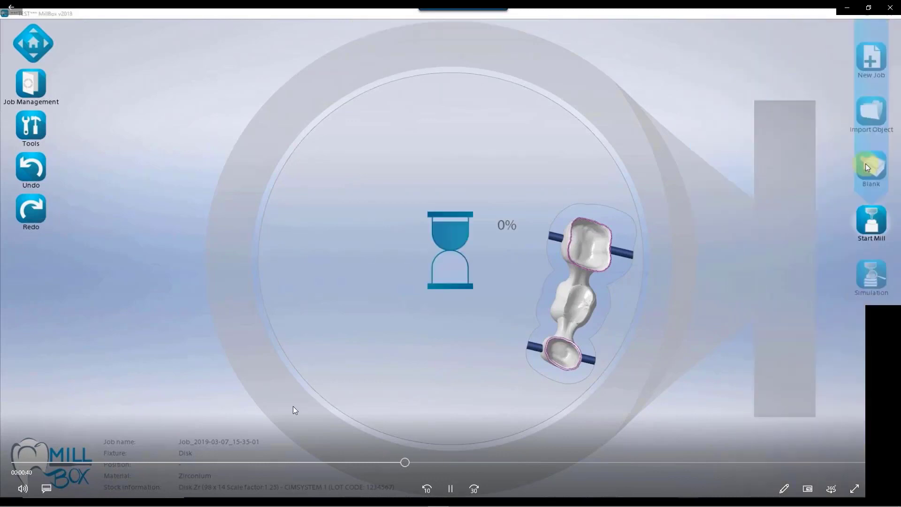
pyautogui.click(450, 490)
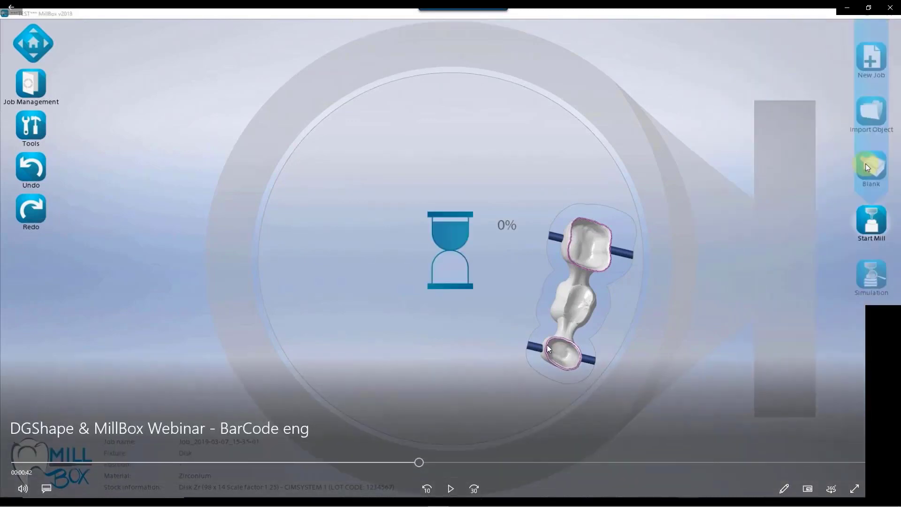
# Watch the video's used-disk import with barcode reader and webcam, close the player and cancel the new blank in MillBox
pyautogui.click(451, 488)
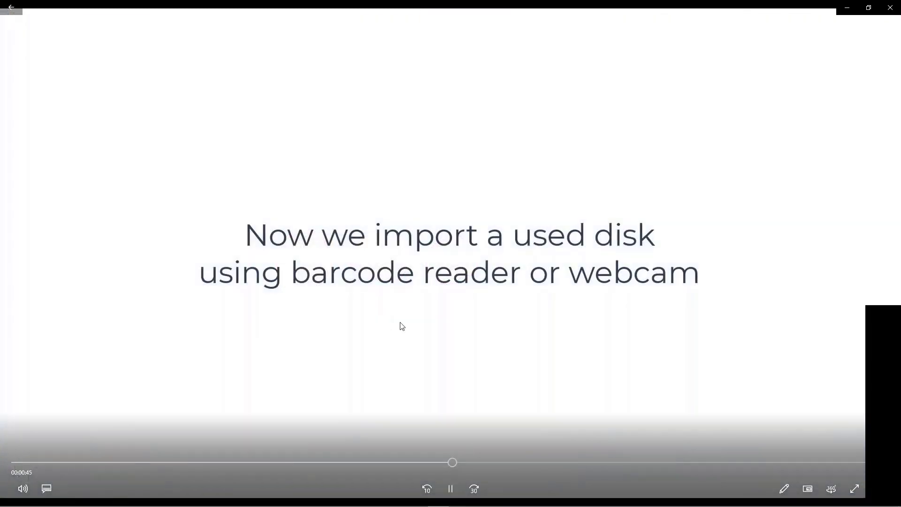
pyautogui.click(451, 490)
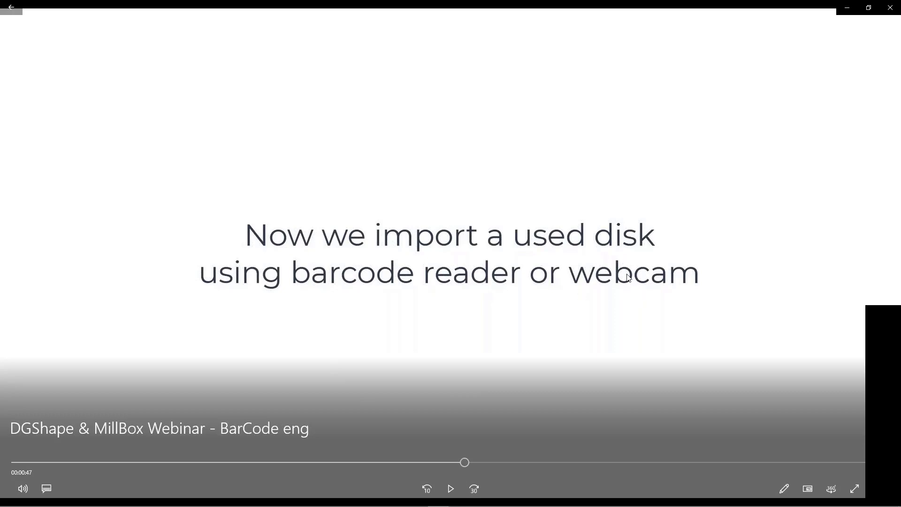
pyautogui.click(450, 490)
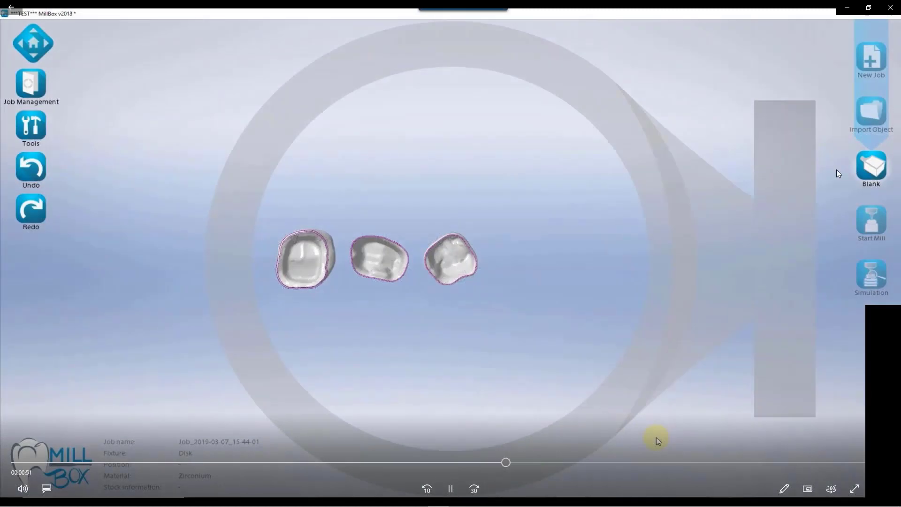
pyautogui.click(448, 491)
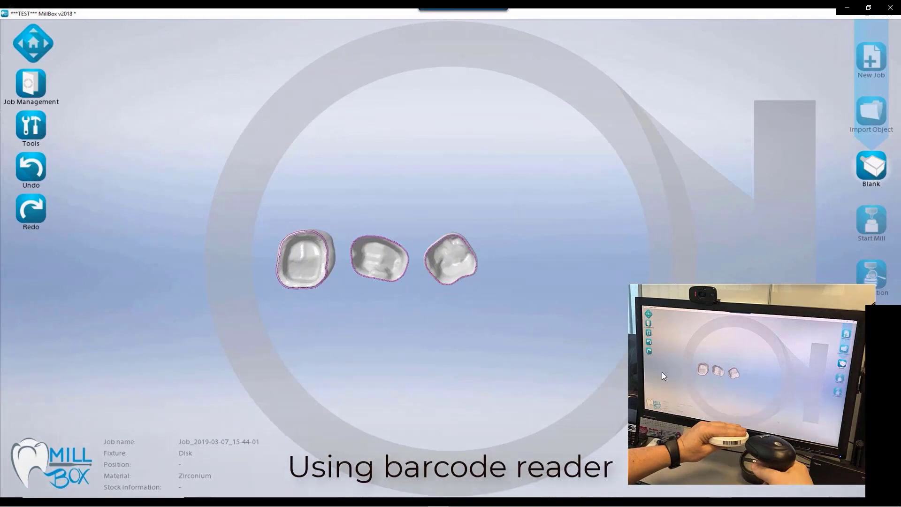
pyautogui.click(449, 490)
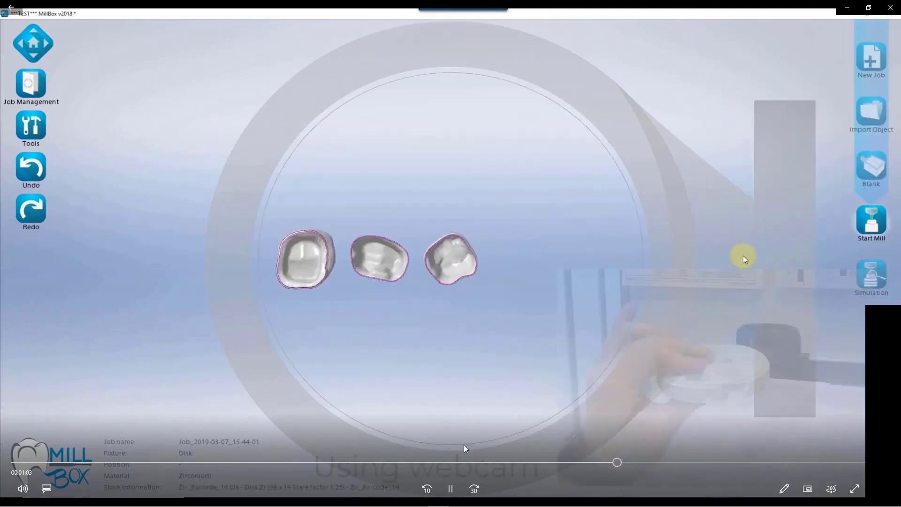
pyautogui.click(450, 488)
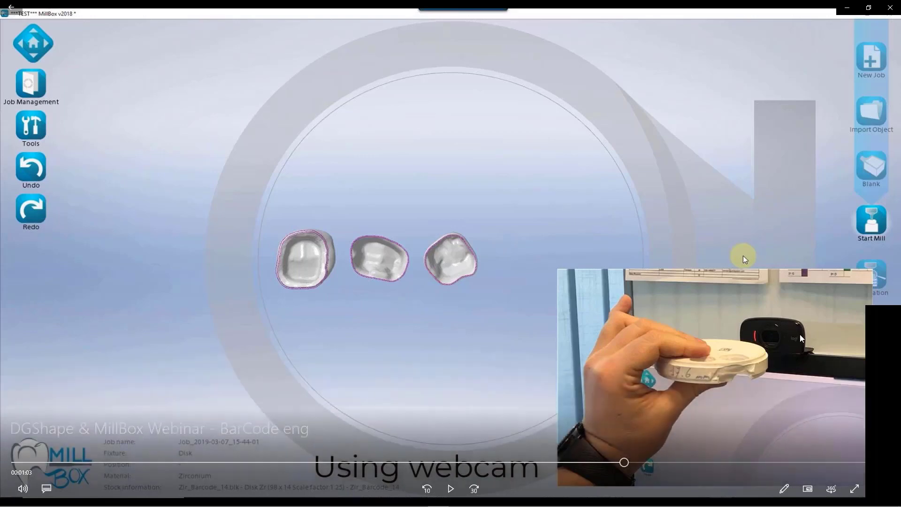
pyautogui.click(452, 489)
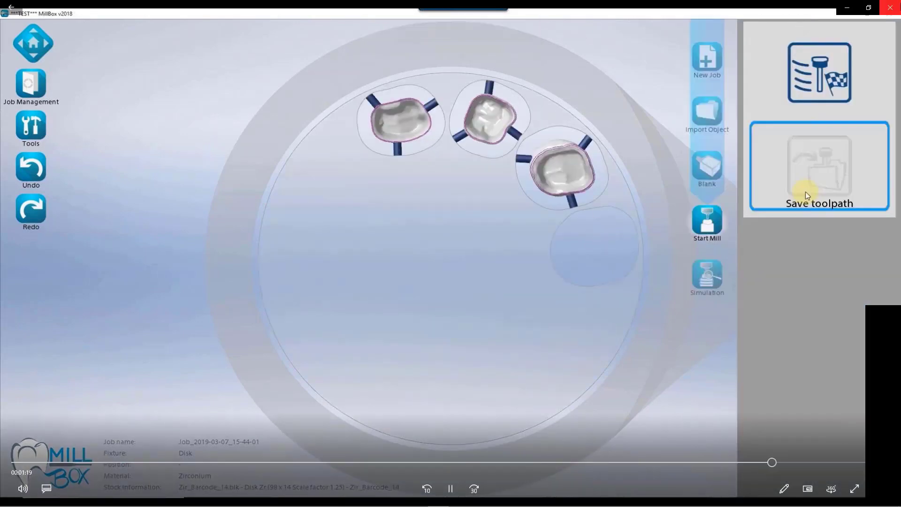
pyautogui.click(886, 10)
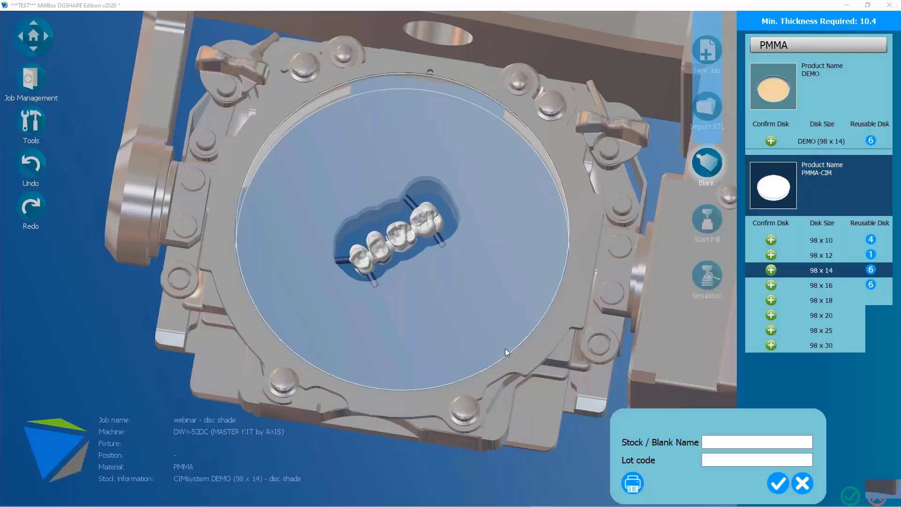
pyautogui.click(804, 482)
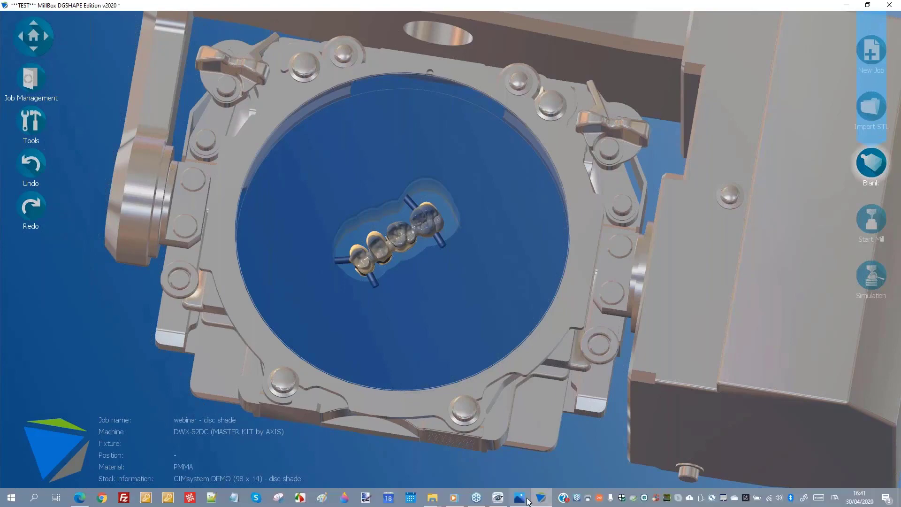
# Switch to the IPCamera eng video, skip ahead to 00:08, play it through and close it to return to the fixture view
pyautogui.click(522, 501)
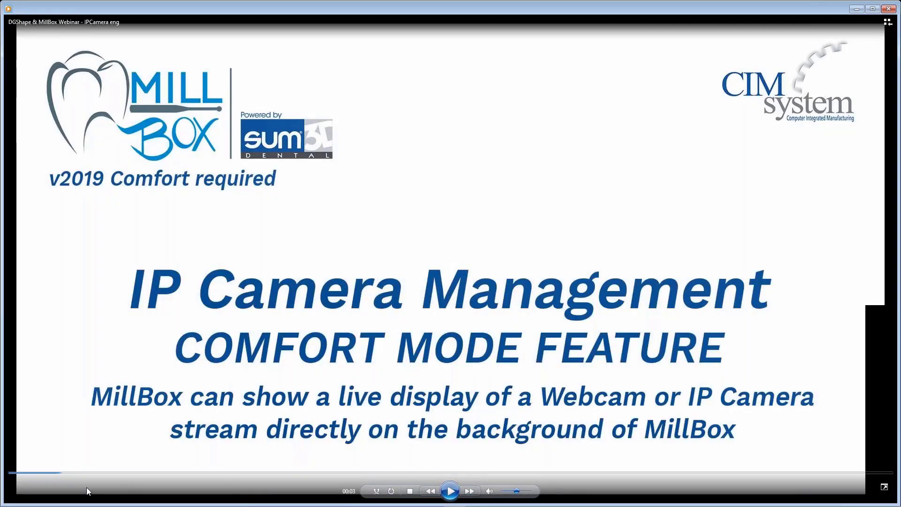
pyautogui.click(72, 473)
pyautogui.moveTo(84, 476); pyautogui.dragTo(131, 478)
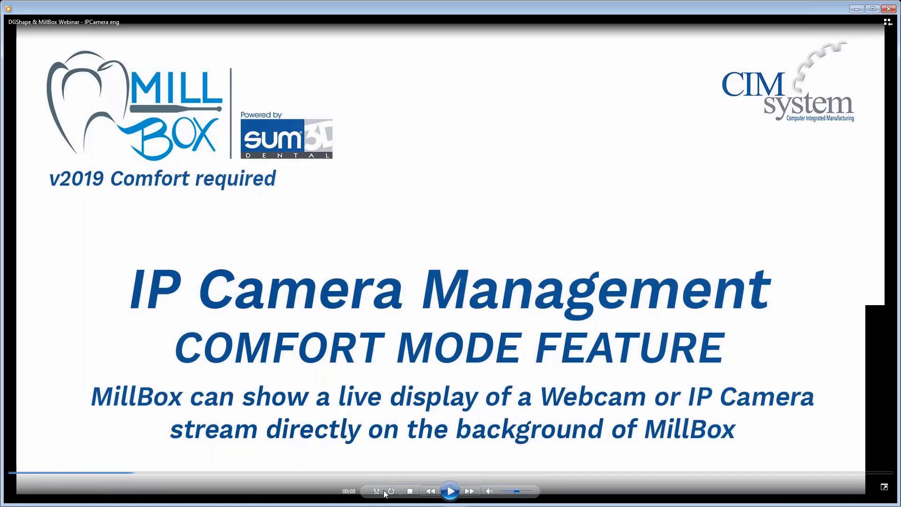
pyautogui.click(449, 490)
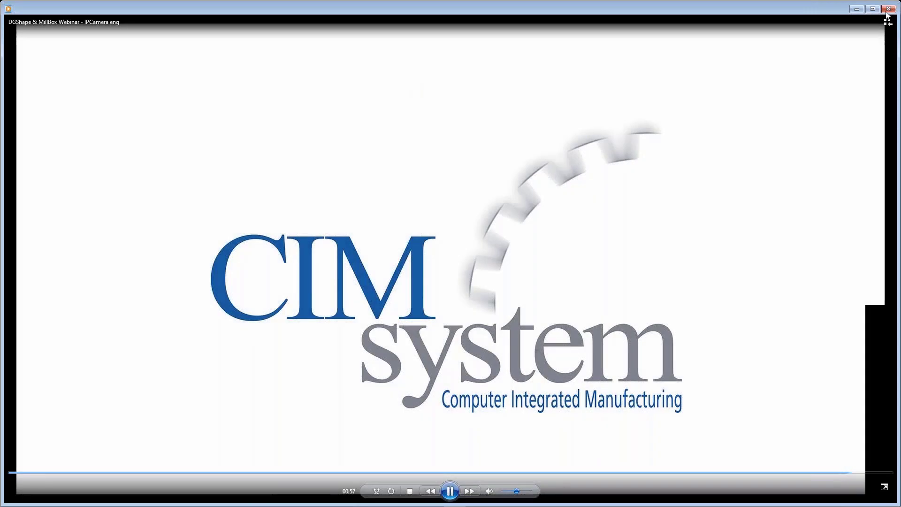
pyautogui.click(887, 10)
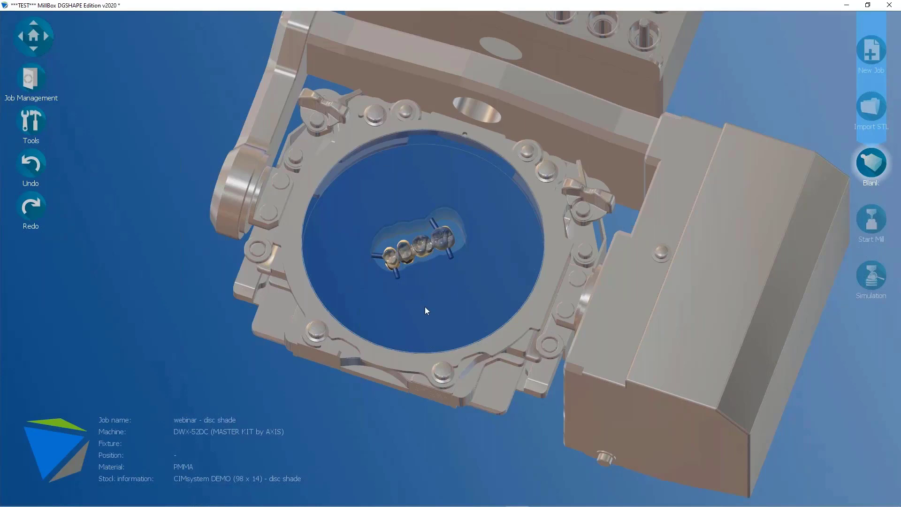
pyautogui.moveTo(424, 307); pyautogui.dragTo(411, 307, button='middle')
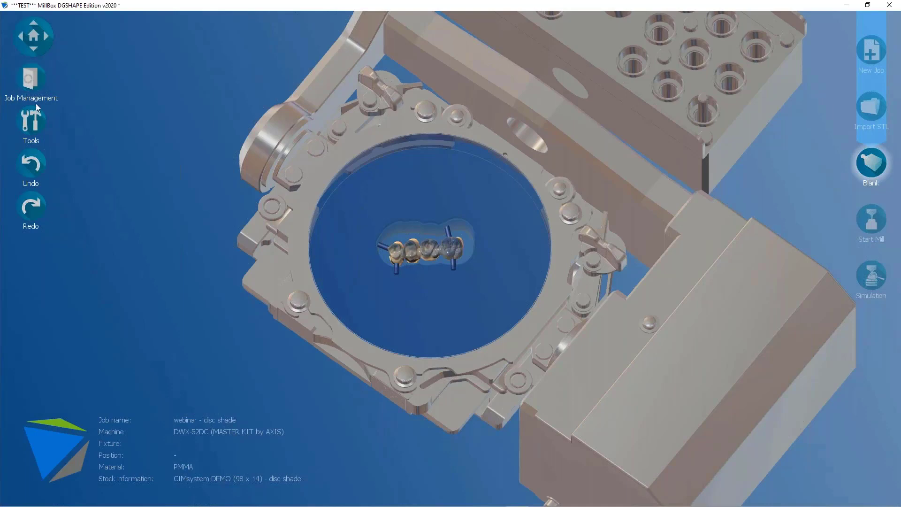
# Open the recent job "webinar - cop" in place of the disc shade job
pyautogui.click(34, 83)
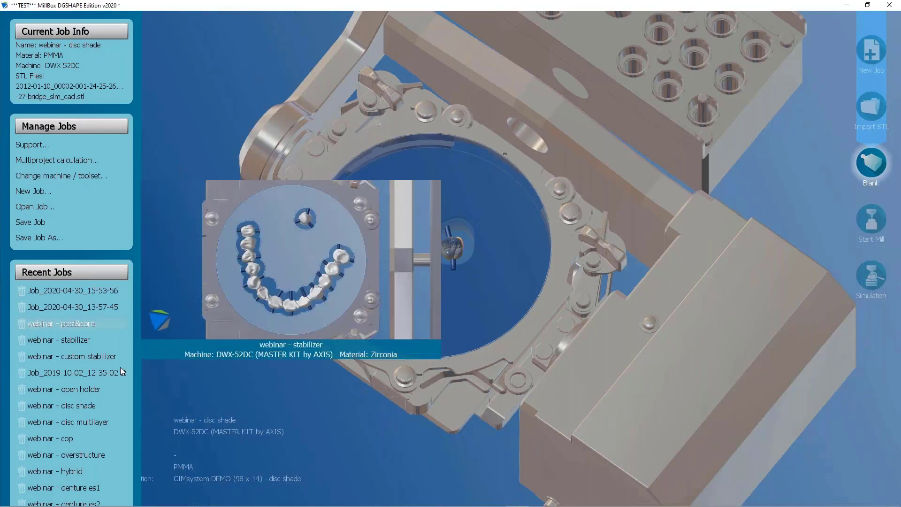
pyautogui.moveTo(99, 437)
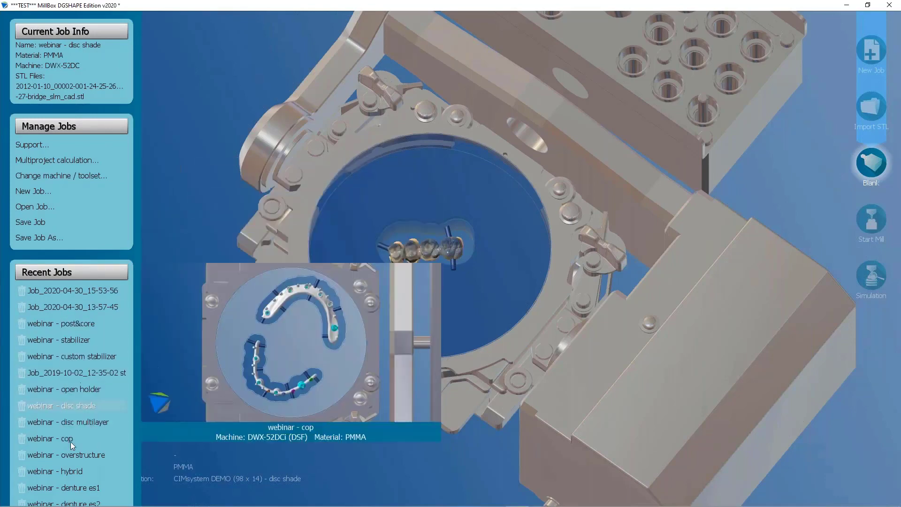
pyautogui.click(70, 441)
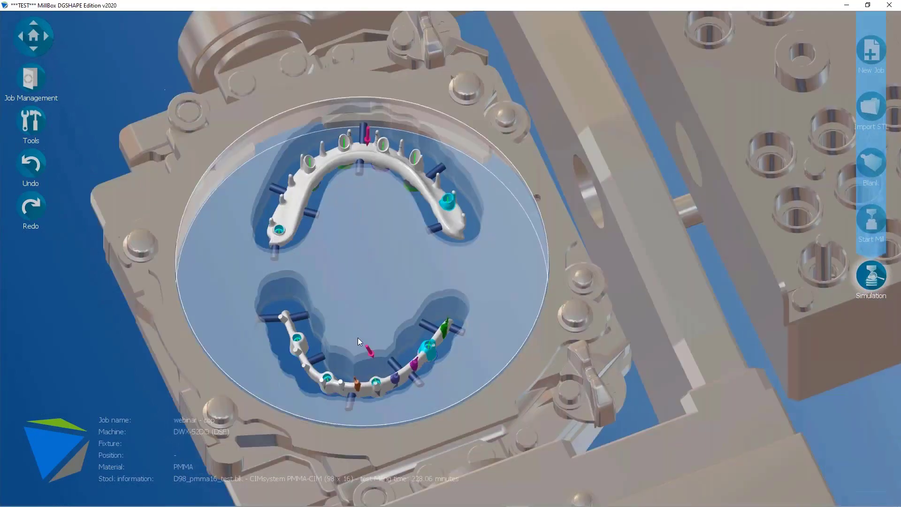
# Examine both bars in the PMMA disc without the fixture, including the pegs and connectors of the lower bar
pyautogui.scroll(4, 299, 294)
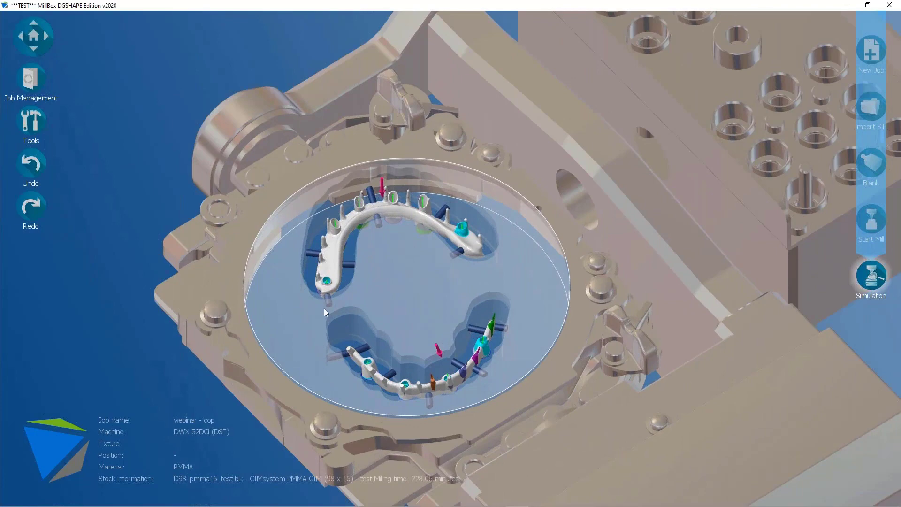
pyautogui.moveTo(325, 310); pyautogui.dragTo(359, 319, button='middle')
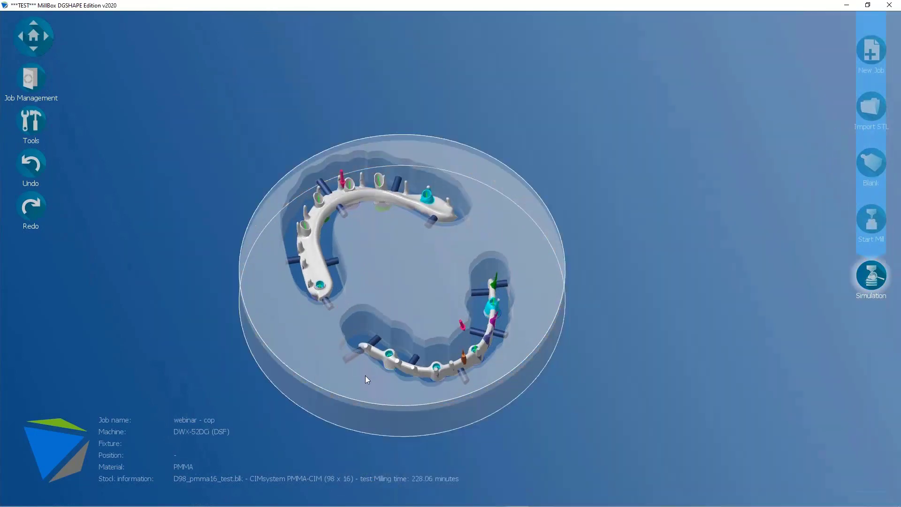
pyautogui.scroll(3, 365, 375)
pyautogui.moveTo(365, 375)
pyautogui.mouseDown(button='middle')
pyautogui.moveTo(379, 361)
pyautogui.moveTo(370, 364)
pyautogui.mouseUp(button='middle')
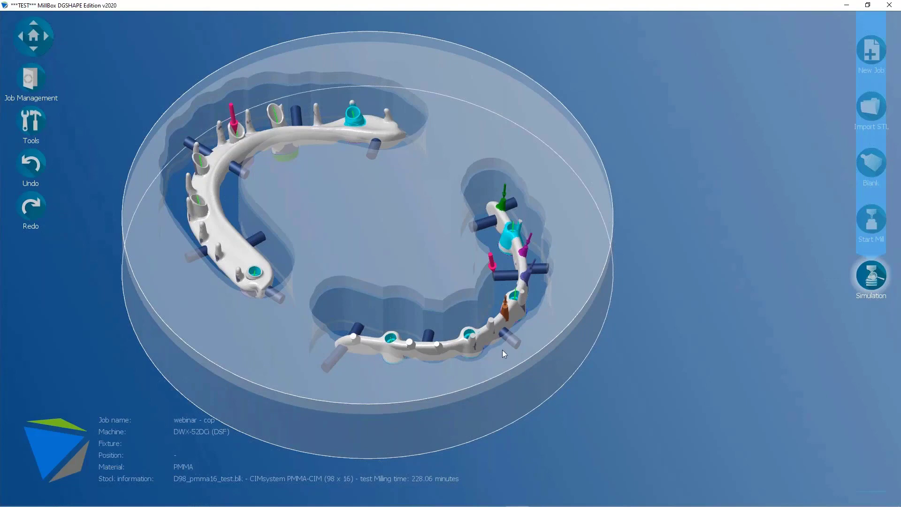
pyautogui.scroll(2, 502, 350)
pyautogui.scroll(2, 495, 348)
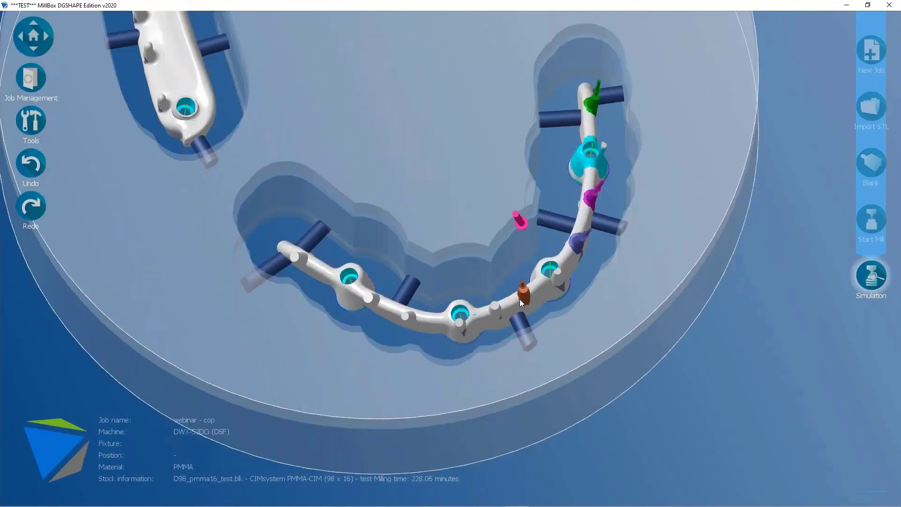
pyautogui.scroll(2, 524, 296)
pyautogui.moveTo(476, 336)
pyautogui.mouseDown(button='middle')
pyautogui.moveTo(480, 328)
pyautogui.moveTo(476, 346)
pyautogui.mouseUp(button='middle')
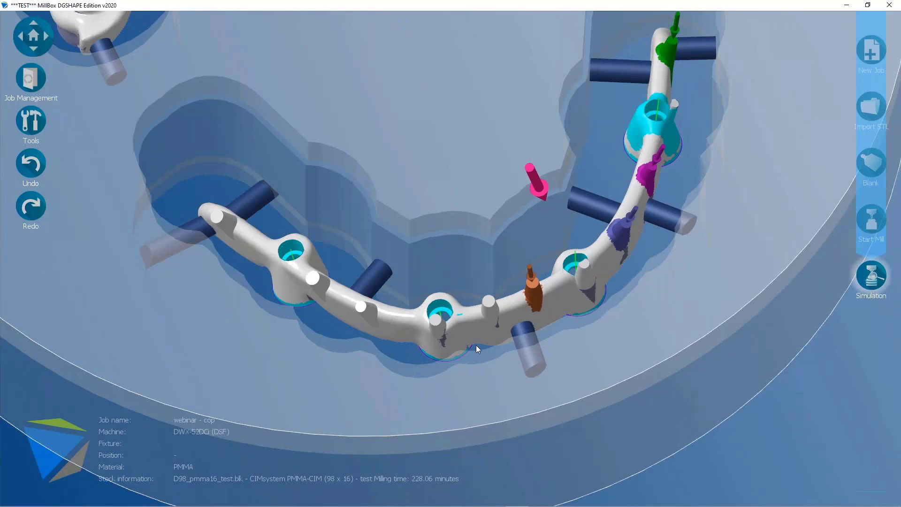
pyautogui.moveTo(480, 357); pyautogui.dragTo(426, 339, button='middle')
pyautogui.scroll(-3, 479, 337)
pyautogui.scroll(-3, 426, 339)
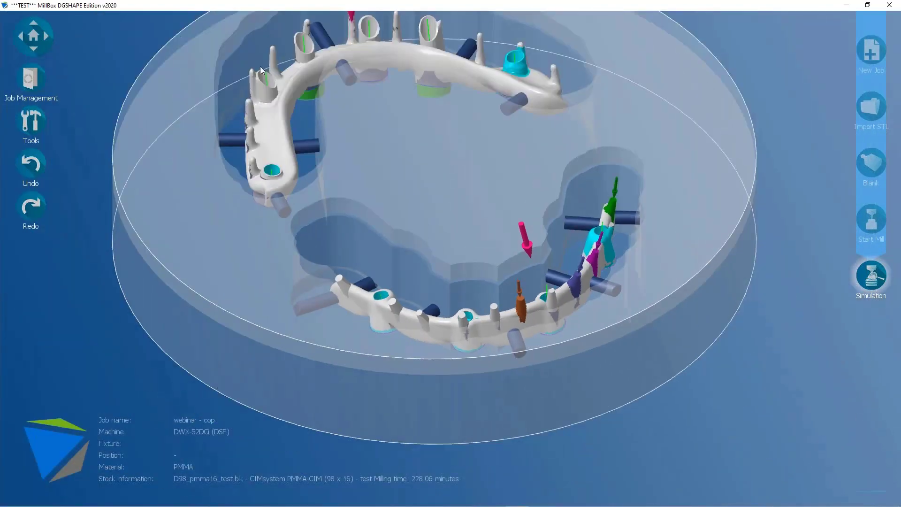
# Examine the coloured painted areas on the lower bar's pegs and the direction arrow of each one from several angles
pyautogui.moveTo(627, 303); pyautogui.dragTo(660, 231, button='middle')
pyautogui.scroll(5, 660, 231)
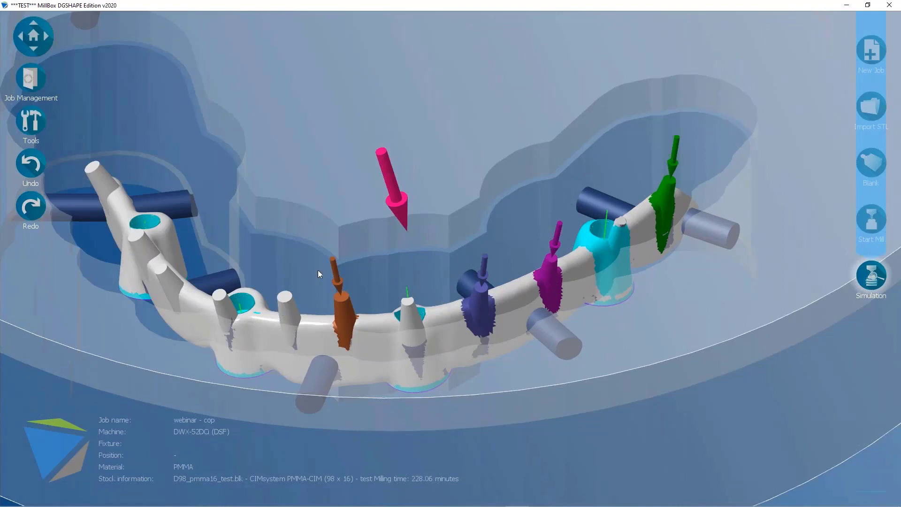
pyautogui.moveTo(318, 269); pyautogui.dragTo(429, 324, button='middle')
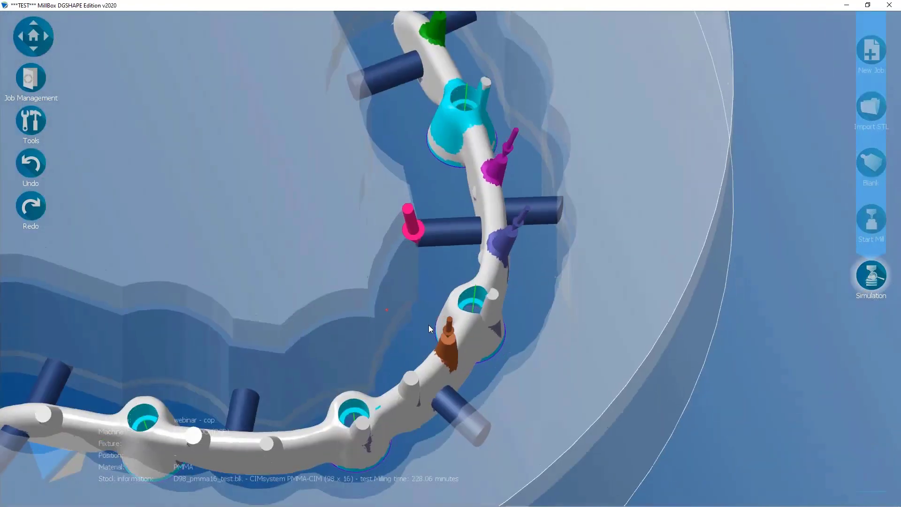
pyautogui.scroll(5, 429, 325)
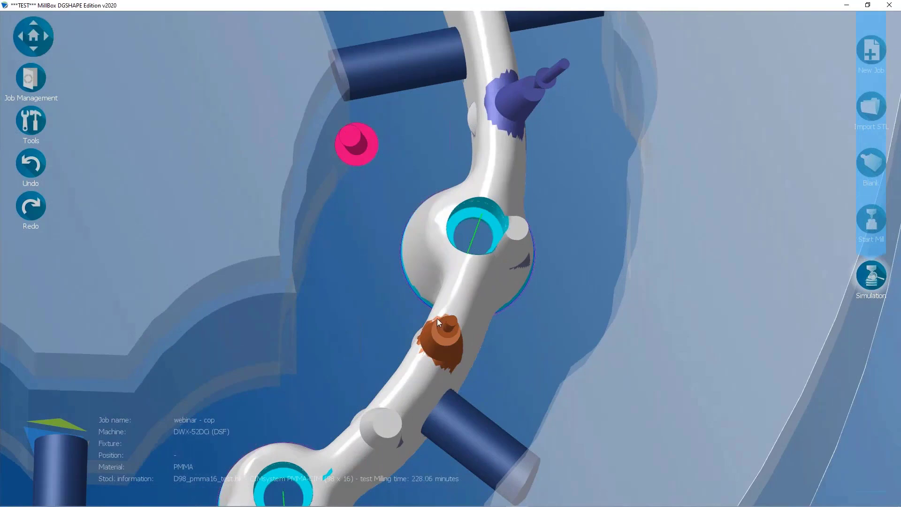
pyautogui.moveTo(430, 336)
pyautogui.mouseDown(button='middle')
pyautogui.moveTo(471, 362)
pyautogui.moveTo(460, 373)
pyautogui.moveTo(449, 376)
pyautogui.moveTo(412, 346)
pyautogui.moveTo(435, 334)
pyautogui.mouseUp(button='middle')
pyautogui.scroll(-5, 400, 364)
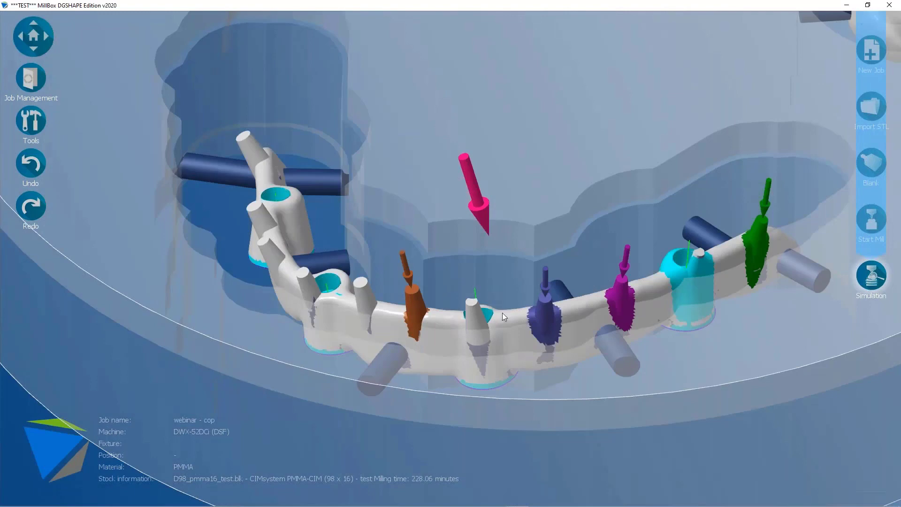
pyautogui.moveTo(502, 313); pyautogui.dragTo(518, 356, button='middle')
pyautogui.moveTo(536, 358)
pyautogui.mouseDown(button='middle')
pyautogui.moveTo(508, 353)
pyautogui.moveTo(530, 344)
pyautogui.mouseUp(button='middle')
pyautogui.scroll(2, 623, 316)
pyautogui.moveTo(622, 316); pyautogui.dragTo(598, 271, button='middle')
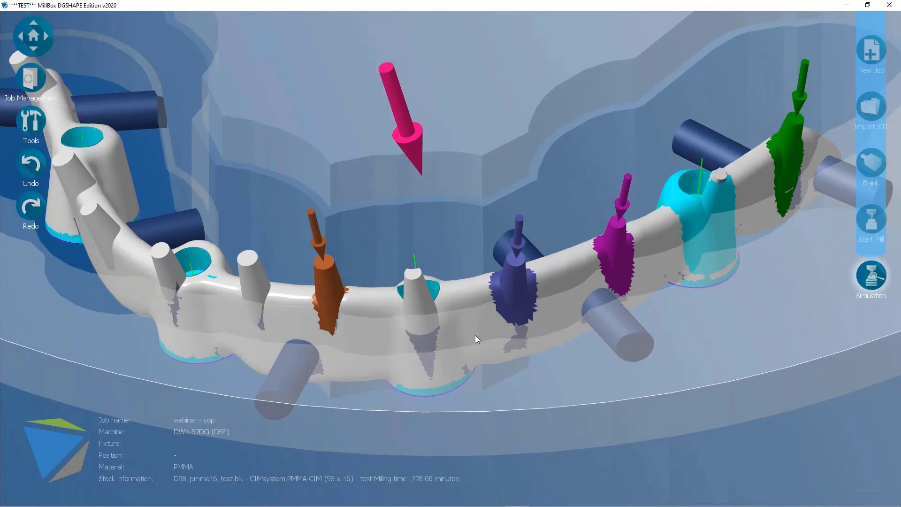
pyautogui.moveTo(494, 311); pyautogui.dragTo(566, 296, button='middle')
pyautogui.scroll(-2, 561, 295)
pyautogui.moveTo(445, 338); pyautogui.dragTo(469, 338, button='middle')
pyautogui.scroll(-1, 469, 338)
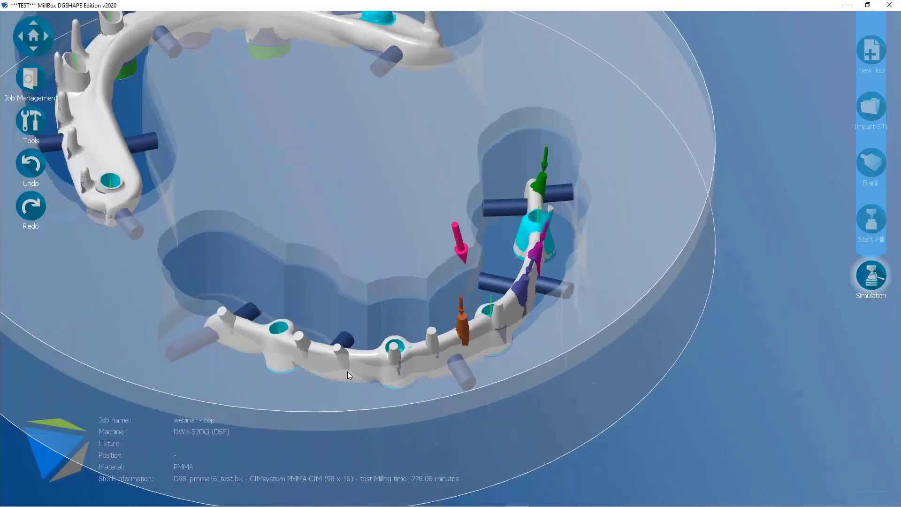
pyautogui.scroll(3, 331, 367)
pyautogui.scroll(-3, 329, 364)
pyautogui.moveTo(318, 352); pyautogui.dragTo(412, 329, button='middle')
pyautogui.scroll(2, 413, 328)
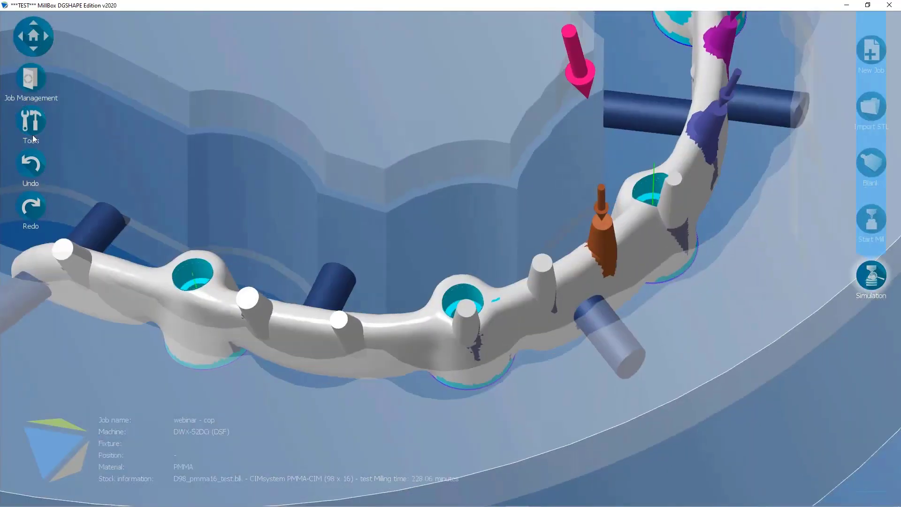
# Paint an unpainted peg of the lower bar and its base with the custom operation "Milling rest material with 1.0 mm"
pyautogui.click(33, 136)
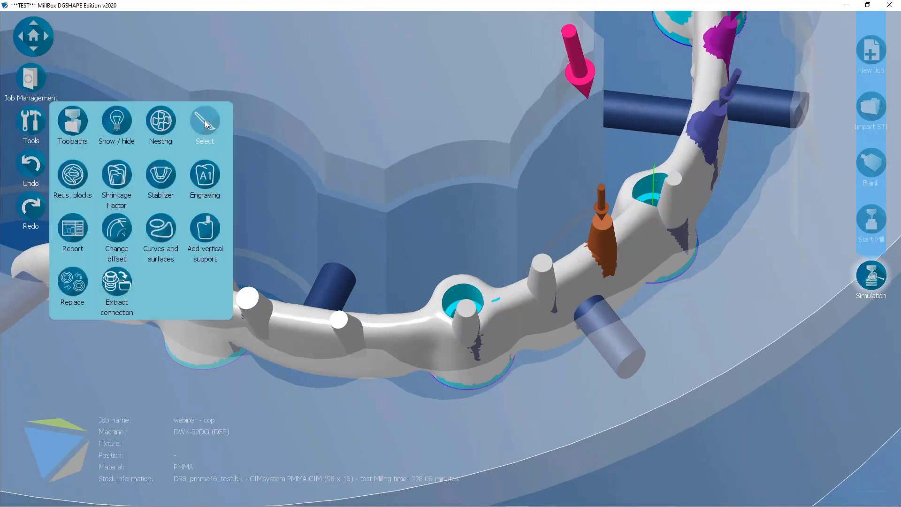
pyautogui.click(205, 123)
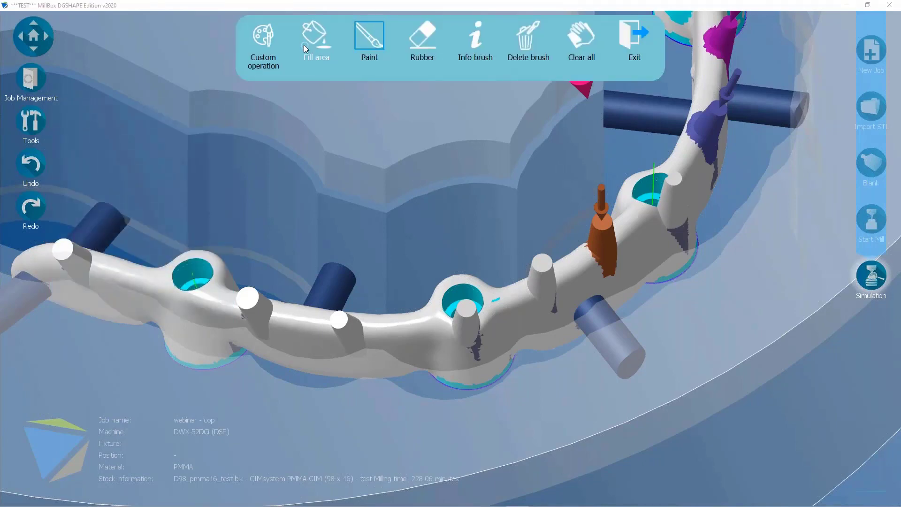
pyautogui.click(266, 43)
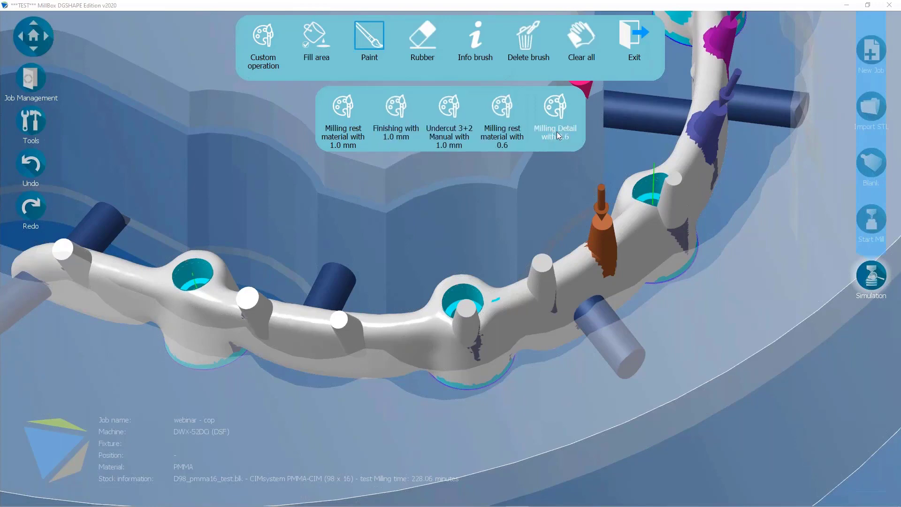
pyautogui.click(343, 121)
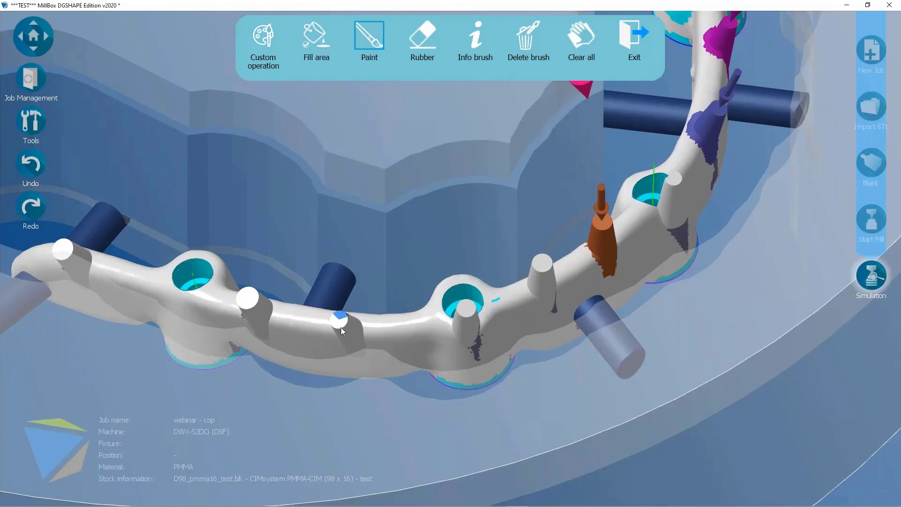
pyautogui.scroll(5, 340, 327)
pyautogui.click(374, 334)
pyautogui.moveTo(373, 333); pyautogui.dragTo(348, 320, button='middle')
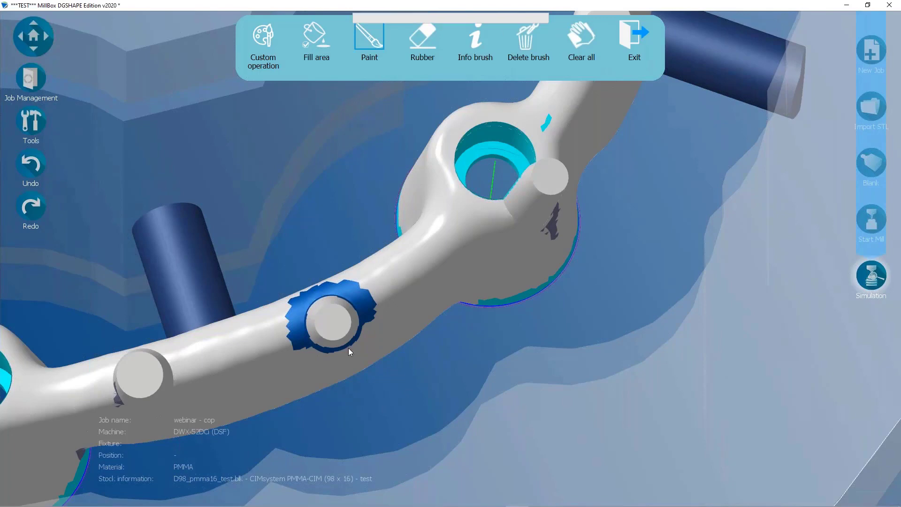
pyautogui.moveTo(344, 352)
pyautogui.mouseDown()
pyautogui.moveTo(328, 326)
pyautogui.moveTo(337, 323)
pyautogui.mouseUp()
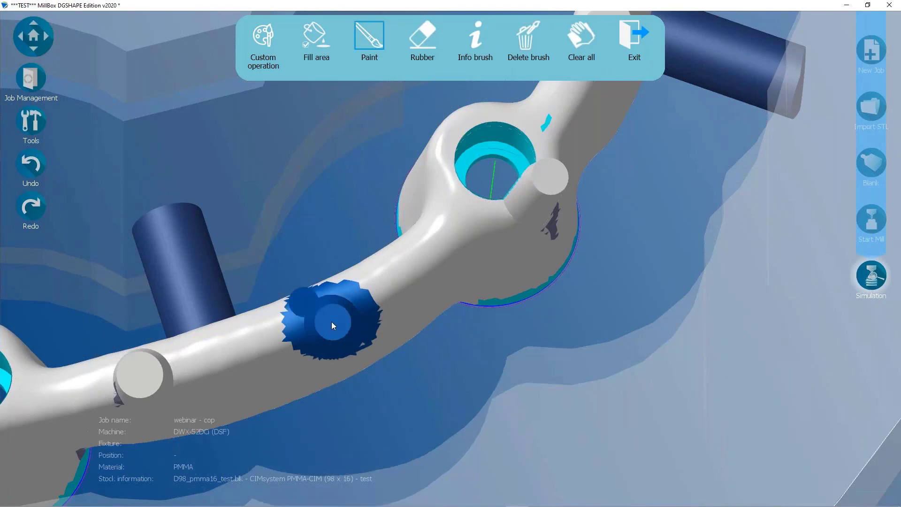
# Redirect the milling direction arrow of the blue painted peg so it tilts outward from the arch
pyautogui.moveTo(331, 323); pyautogui.dragTo(332, 325, button='middle')
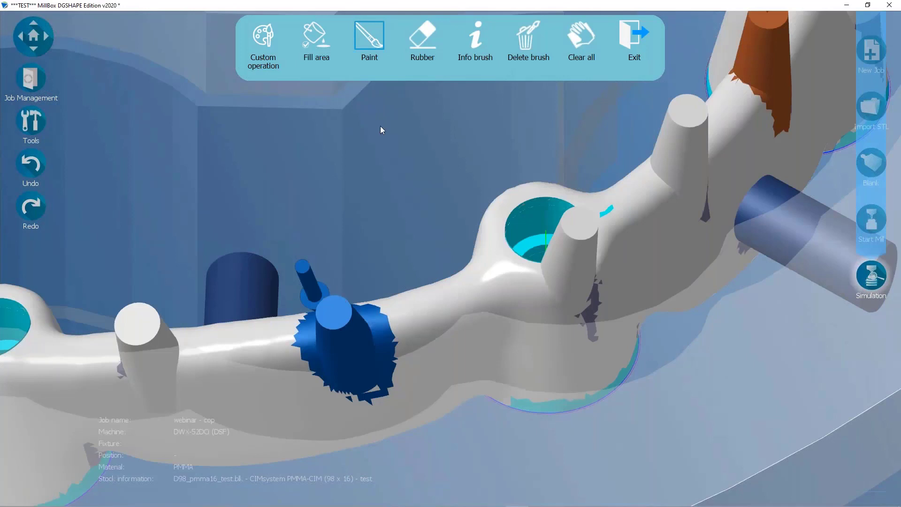
pyautogui.moveTo(385, 325); pyautogui.dragTo(385, 326, button='middle')
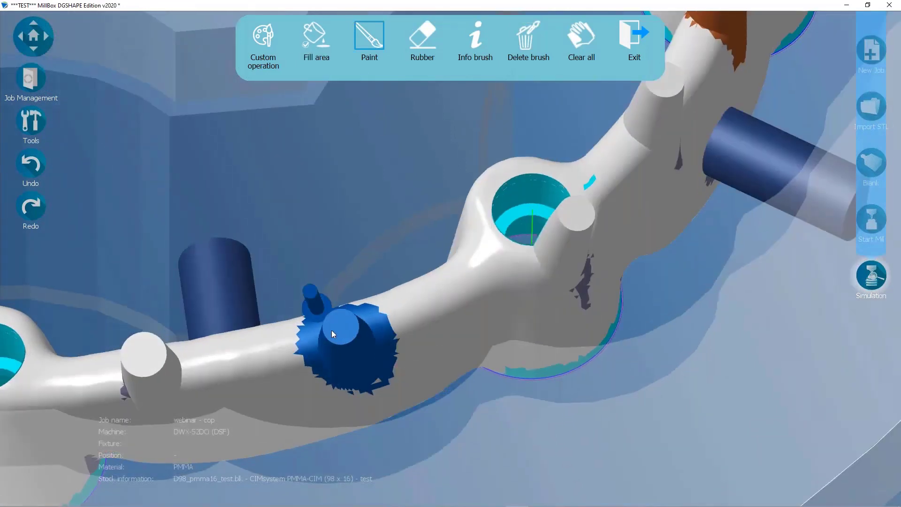
pyautogui.moveTo(353, 342); pyautogui.dragTo(325, 332, button='middle')
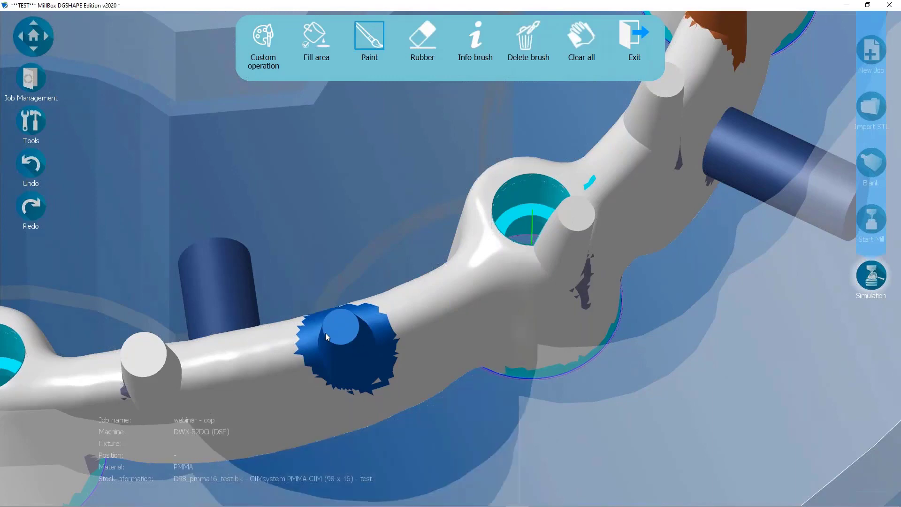
pyautogui.scroll(-4, 342, 331)
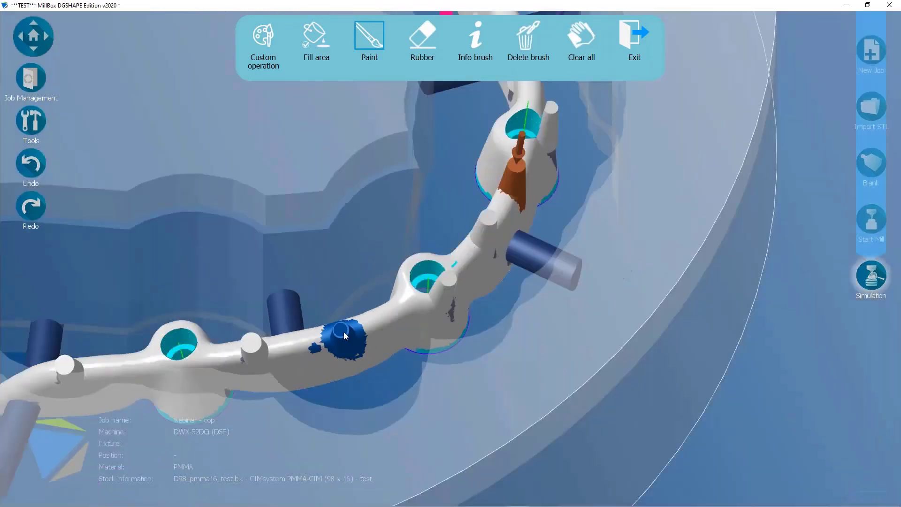
pyautogui.moveTo(351, 331)
pyautogui.mouseDown(button='middle')
pyautogui.moveTo(285, 324)
pyautogui.moveTo(298, 277)
pyautogui.mouseUp(button='middle')
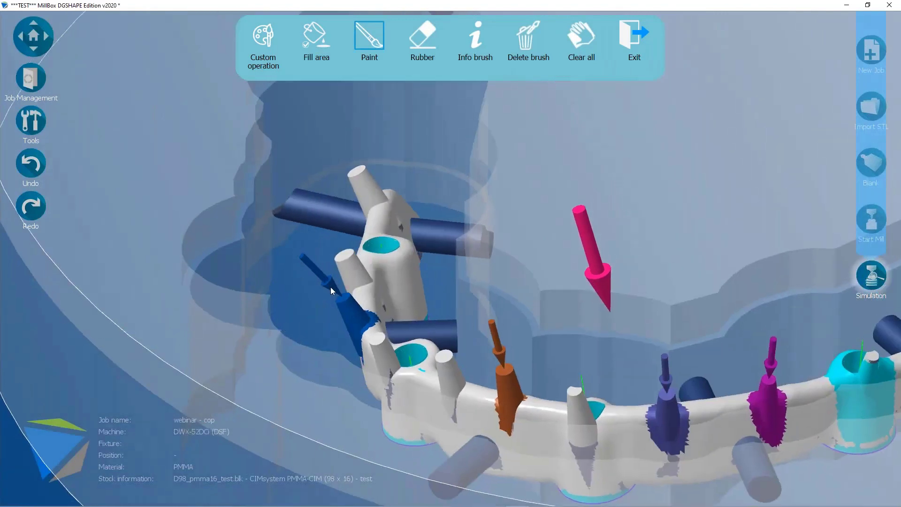
# Examine the blue peg's tilted milling direction and the clearance around it in the disc from the side and from above
pyautogui.scroll(3, 315, 282)
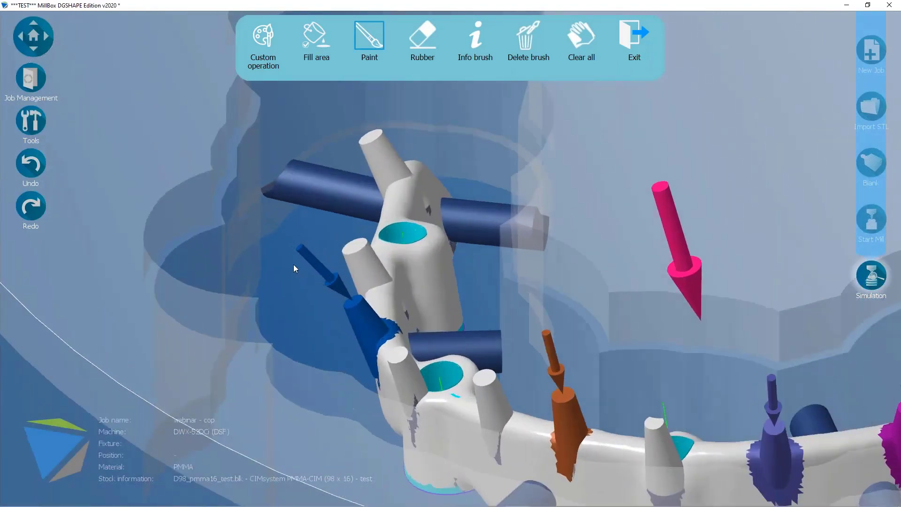
pyautogui.scroll(-2, 322, 239)
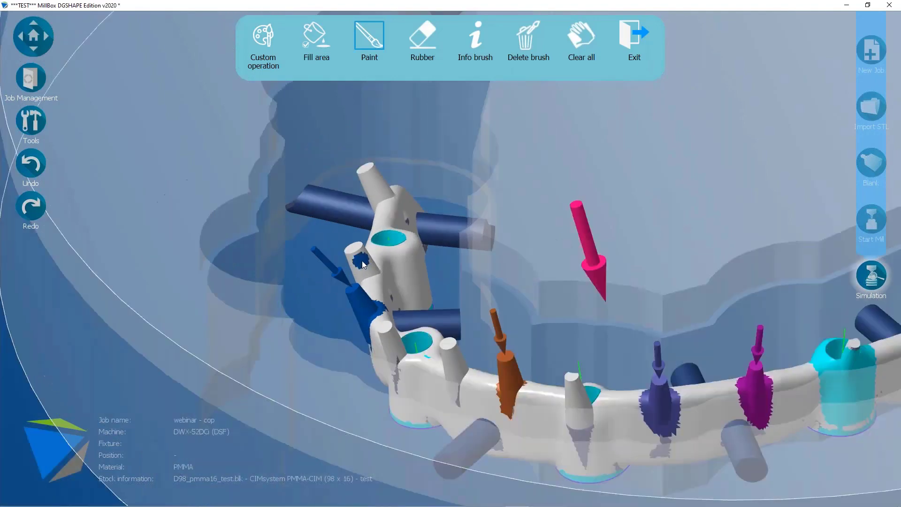
pyautogui.moveTo(363, 260); pyautogui.dragTo(340, 344, button='middle')
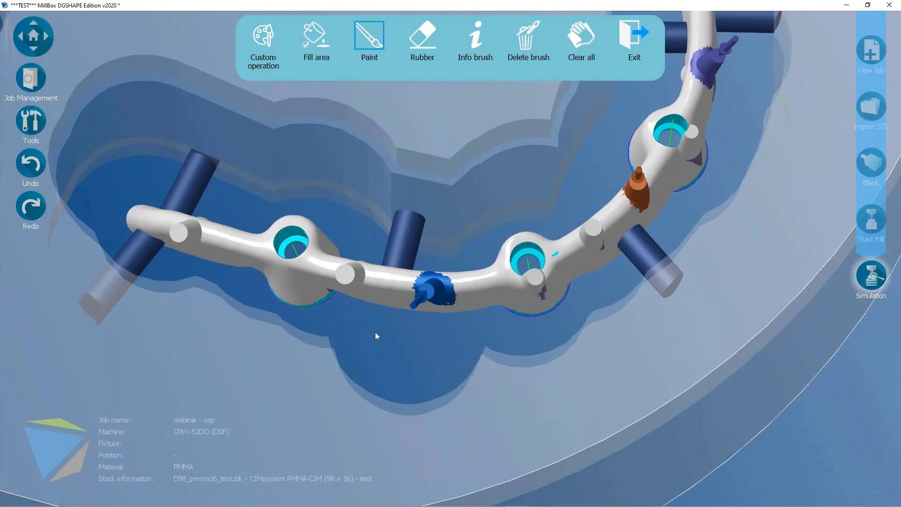
pyautogui.moveTo(463, 300); pyautogui.dragTo(375, 176, button='middle')
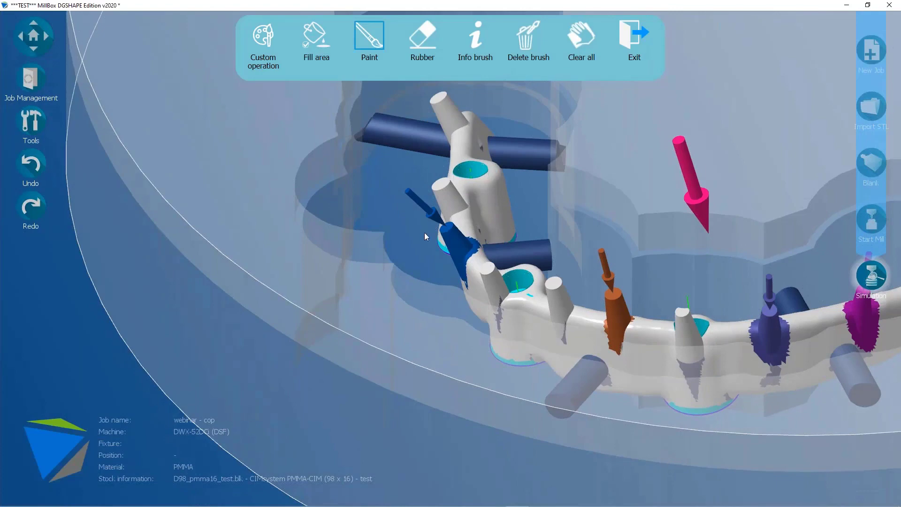
pyautogui.scroll(-3, 306, 305)
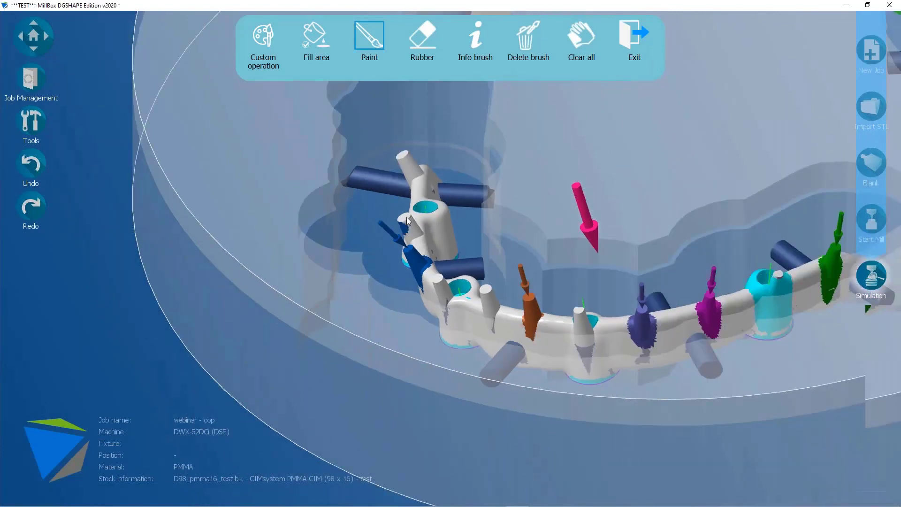
pyautogui.scroll(2, 407, 217)
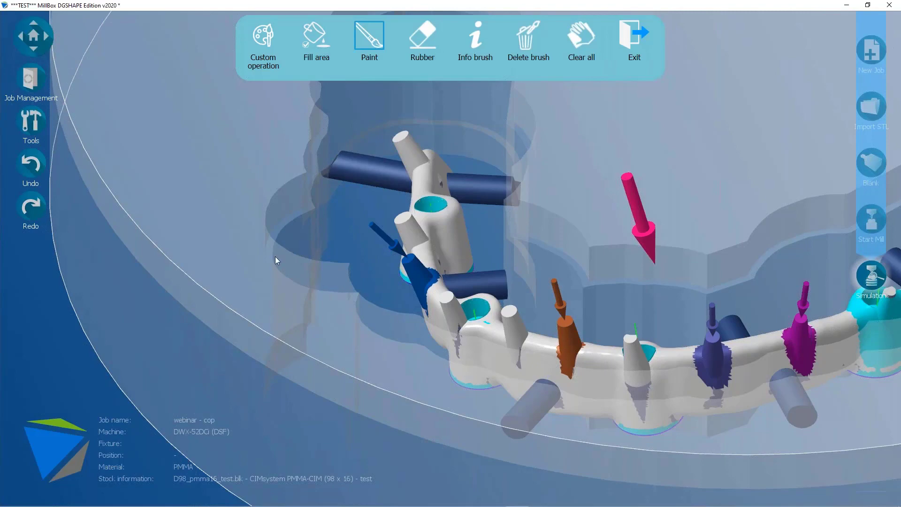
pyautogui.moveTo(301, 252); pyautogui.dragTo(355, 273, button='middle')
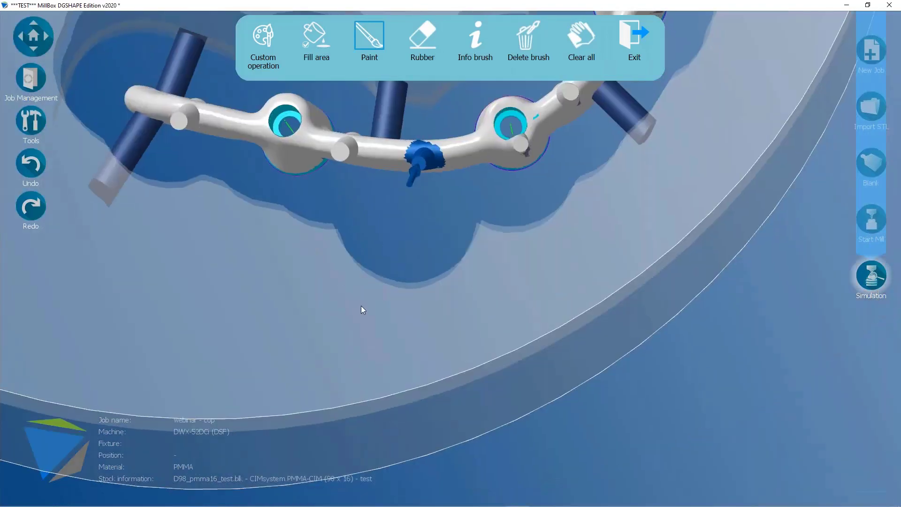
pyautogui.scroll(-4, 355, 308)
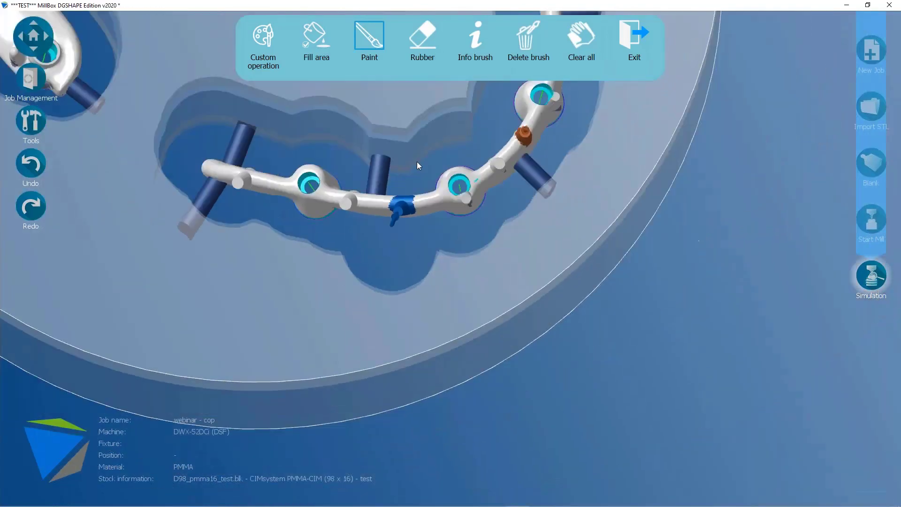
# Examine the blue painted peg and its painted base up close, including straight along its milling direction
pyautogui.scroll(3, 416, 162)
pyautogui.scroll(2, 414, 182)
pyautogui.moveTo(414, 183); pyautogui.dragTo(415, 226, button='middle')
pyautogui.moveTo(415, 232); pyautogui.dragTo(426, 227)
pyautogui.moveTo(426, 227); pyautogui.dragTo(479, 217, button='middle')
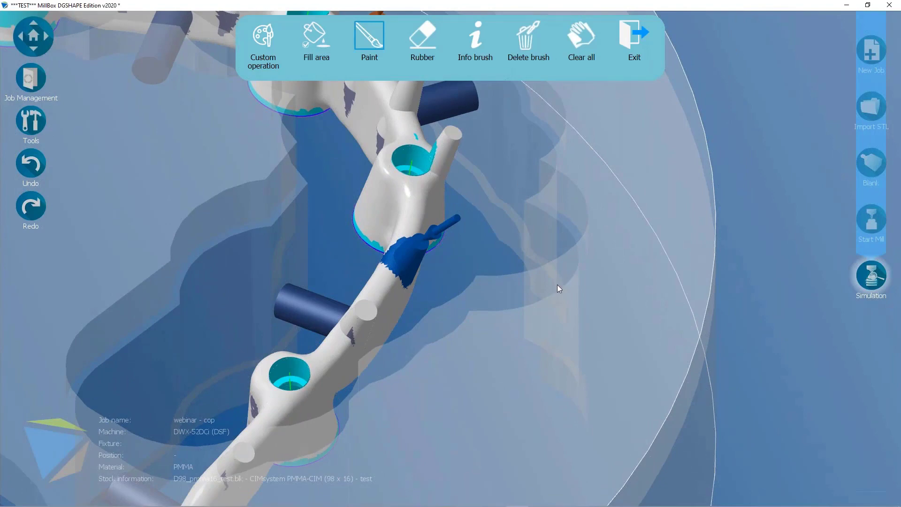
pyautogui.moveTo(446, 266); pyautogui.dragTo(402, 281, button='middle')
pyautogui.scroll(-1, 401, 281)
pyautogui.scroll(6, 430, 212)
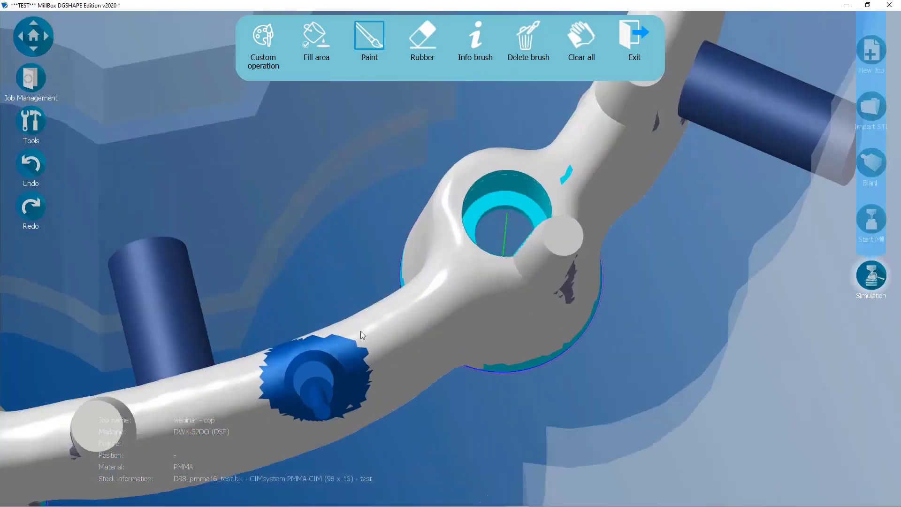
pyautogui.scroll(-5, 364, 332)
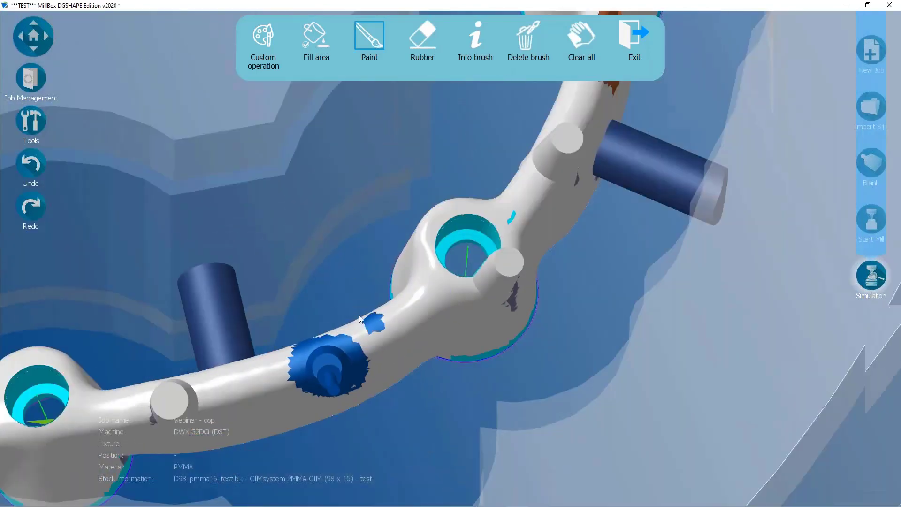
pyautogui.scroll(4, 359, 316)
pyautogui.moveTo(357, 314); pyautogui.dragTo(314, 339, button='middle')
pyautogui.scroll(5, 314, 364)
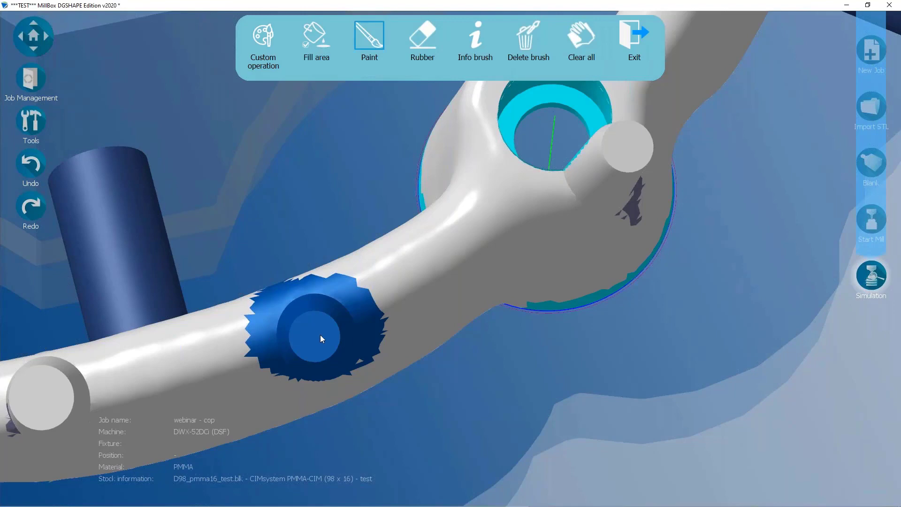
pyautogui.scroll(-5, 320, 334)
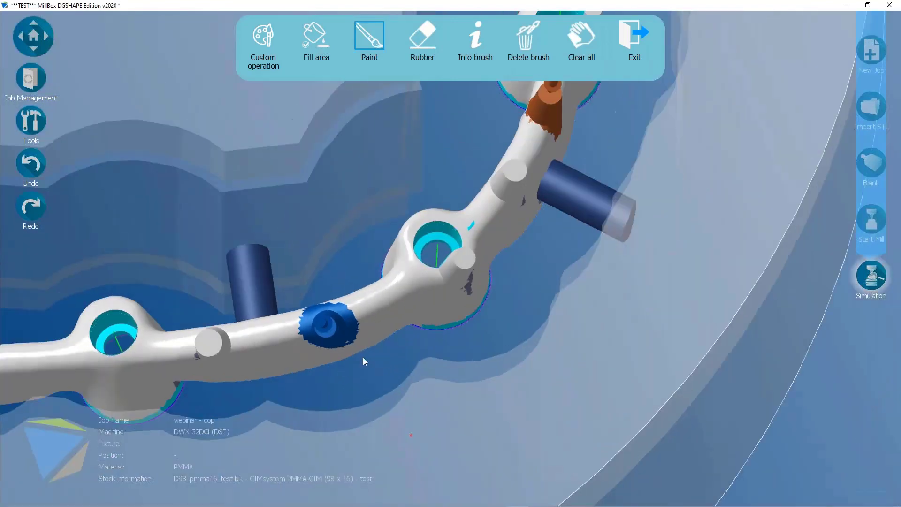
# Compare the blue peg's direction arrow with the neighbouring pegs from the outer side, and exit custom operation painting
pyautogui.moveTo(363, 358); pyautogui.dragTo(317, 341, button='middle')
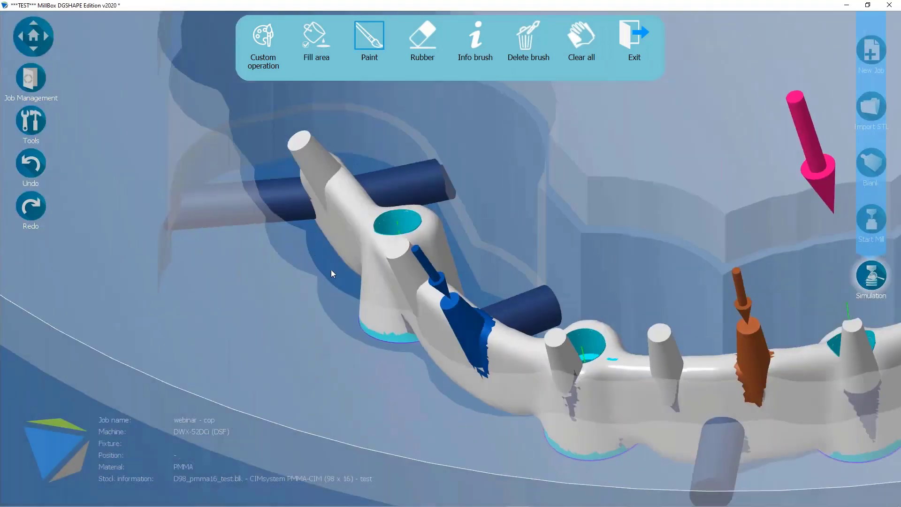
pyautogui.moveTo(419, 306); pyautogui.dragTo(261, 234, button='middle')
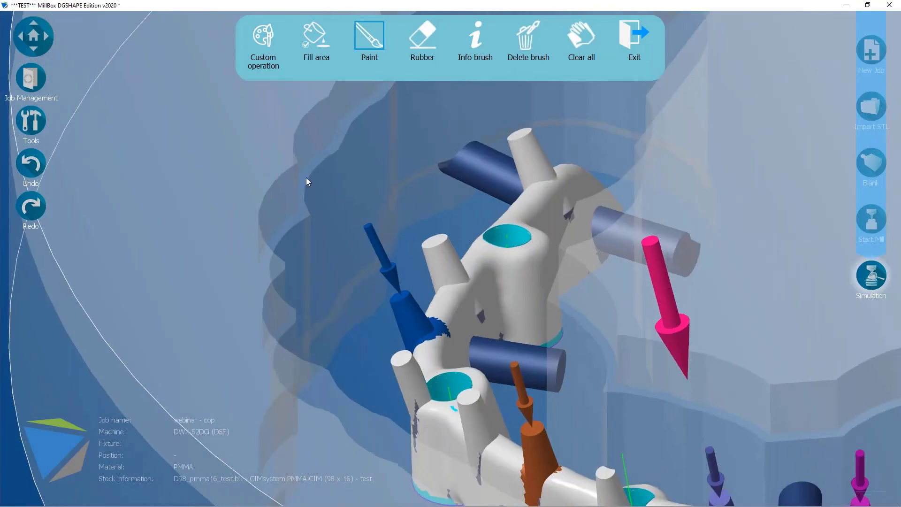
pyautogui.moveTo(387, 296); pyautogui.dragTo(363, 194, button='middle')
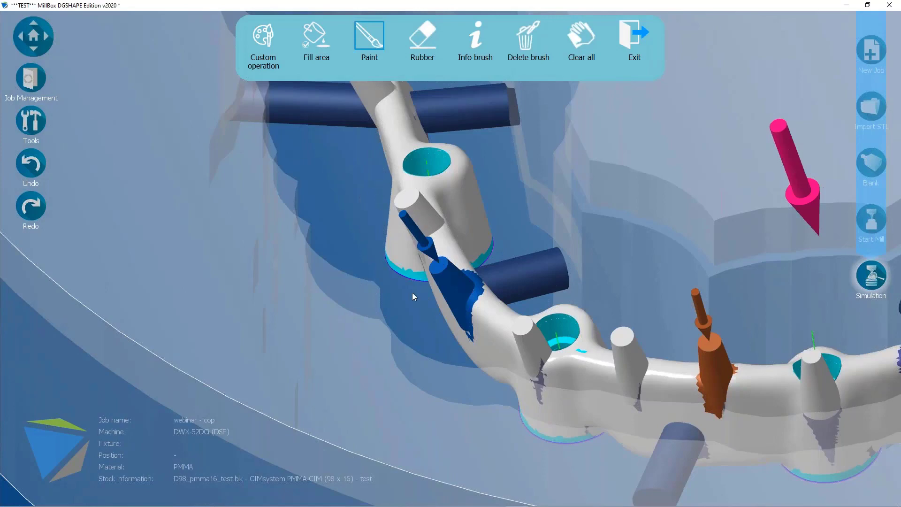
pyautogui.moveTo(431, 313); pyautogui.dragTo(384, 222, button='middle')
pyautogui.scroll(2, 308, 232)
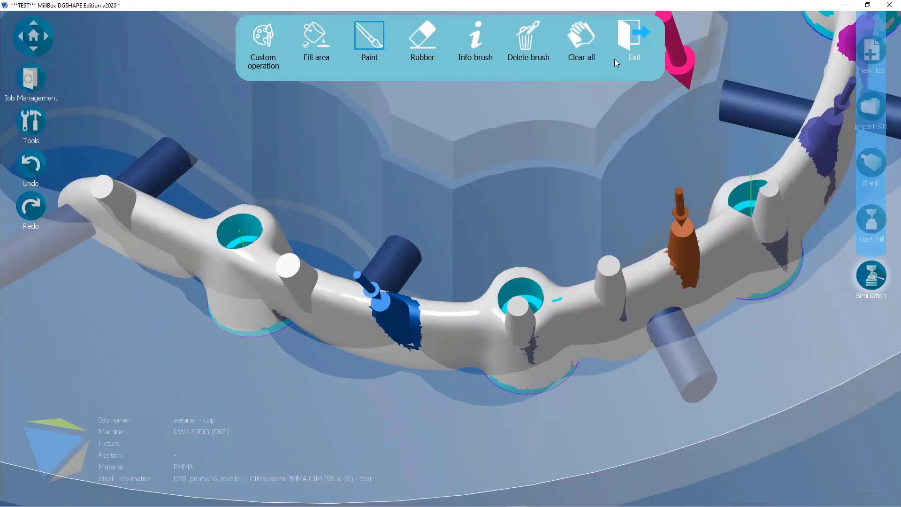
pyautogui.click(644, 35)
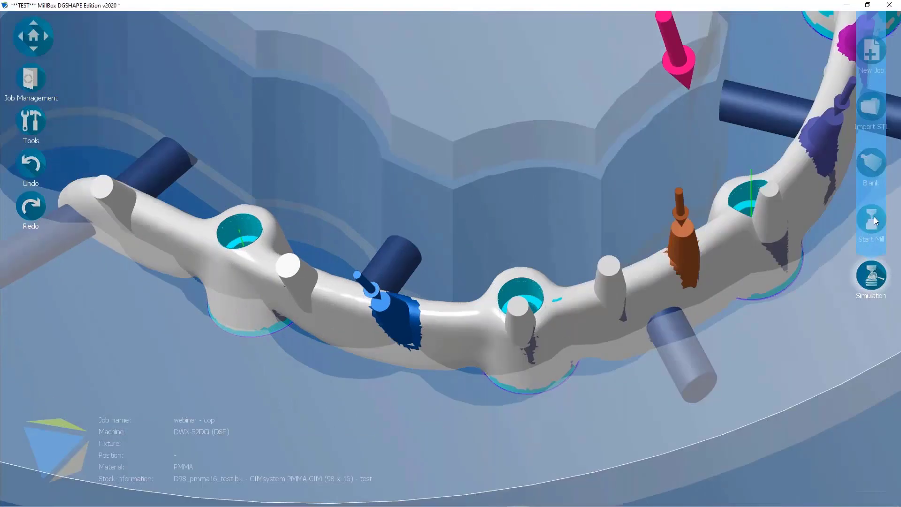
# Examine the lower bar's painted pegs and direction arrows, as well as both bars in the whole disc and machine holder
pyautogui.scroll(-3, 475, 267)
pyautogui.moveTo(473, 269); pyautogui.dragTo(506, 249, button='middle')
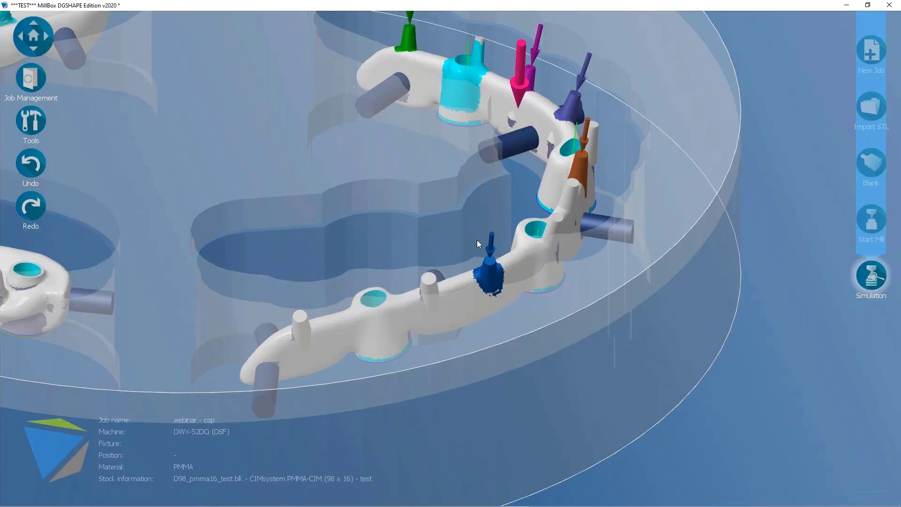
pyautogui.moveTo(474, 285); pyautogui.dragTo(444, 321, button='middle')
pyautogui.scroll(-5, 444, 321)
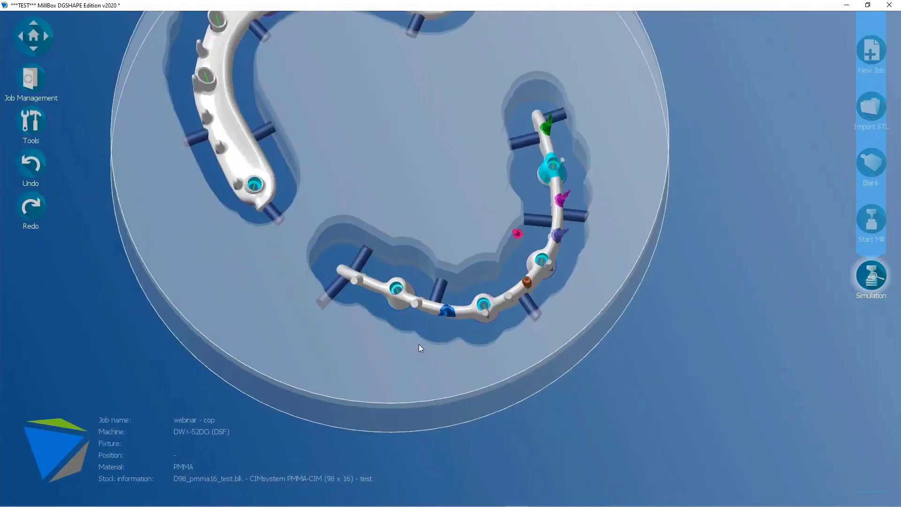
pyautogui.moveTo(418, 345); pyautogui.dragTo(460, 322, button='middle')
pyautogui.scroll(3, 463, 319)
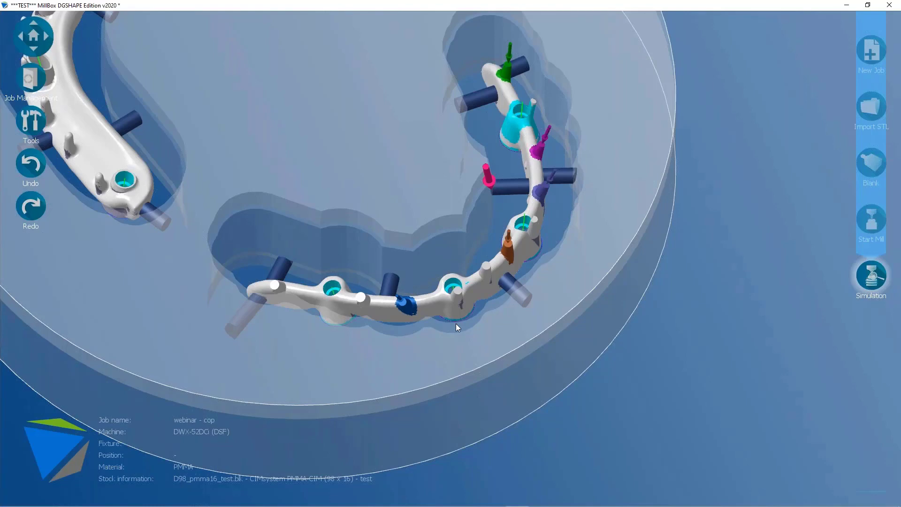
pyautogui.scroll(-5, 528, 305)
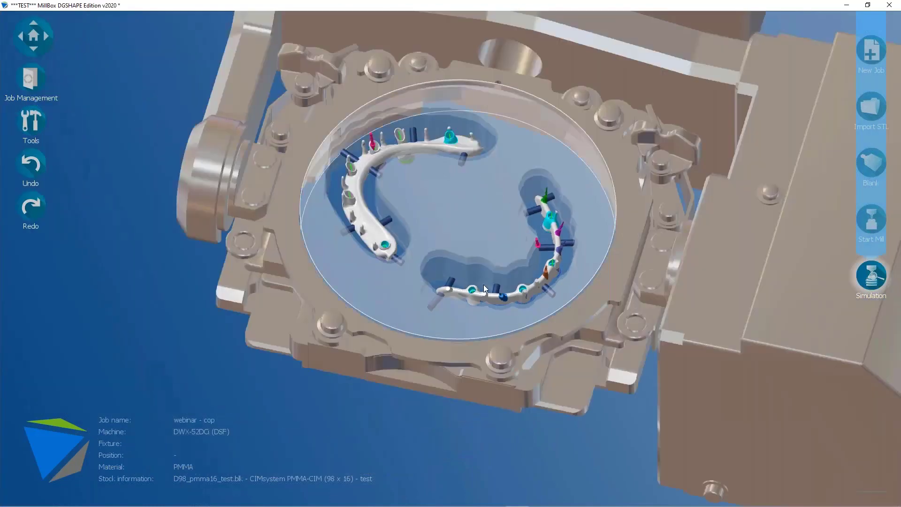
pyautogui.moveTo(484, 284); pyautogui.dragTo(409, 292, button='middle')
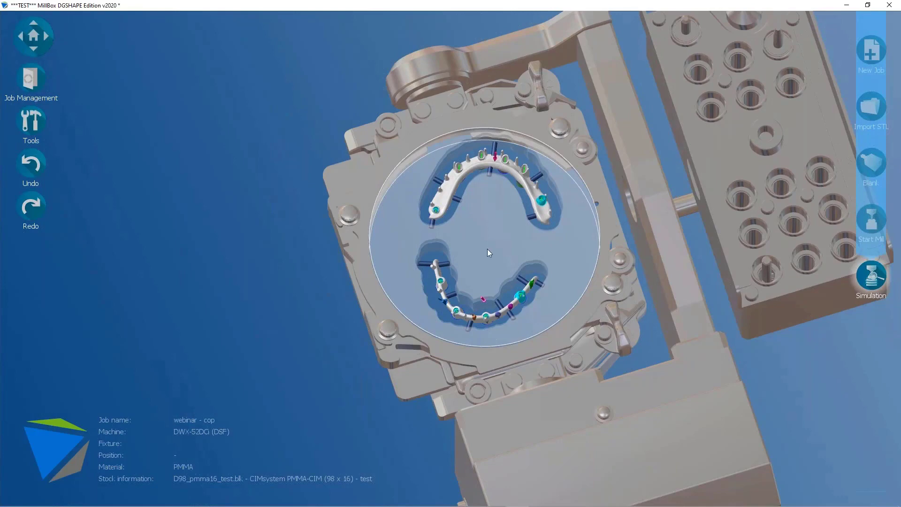
pyautogui.scroll(2, 469, 306)
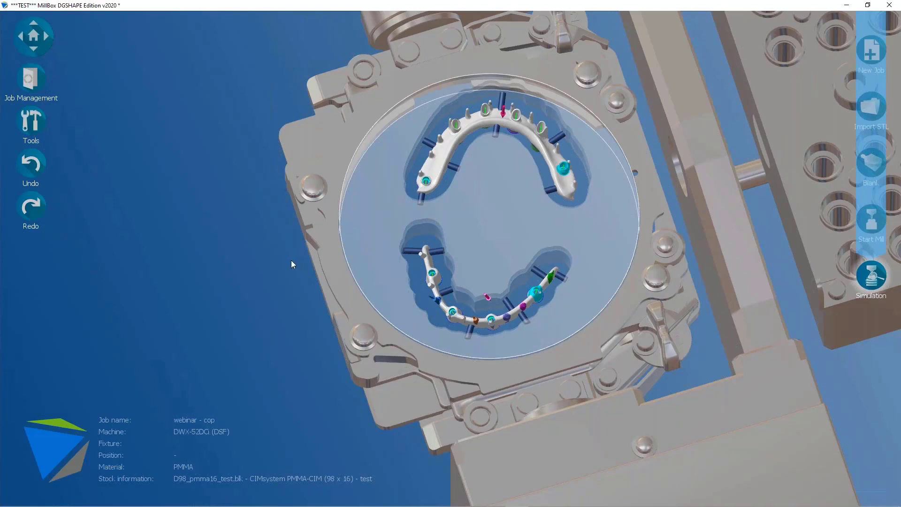
pyautogui.scroll(-2, 301, 347)
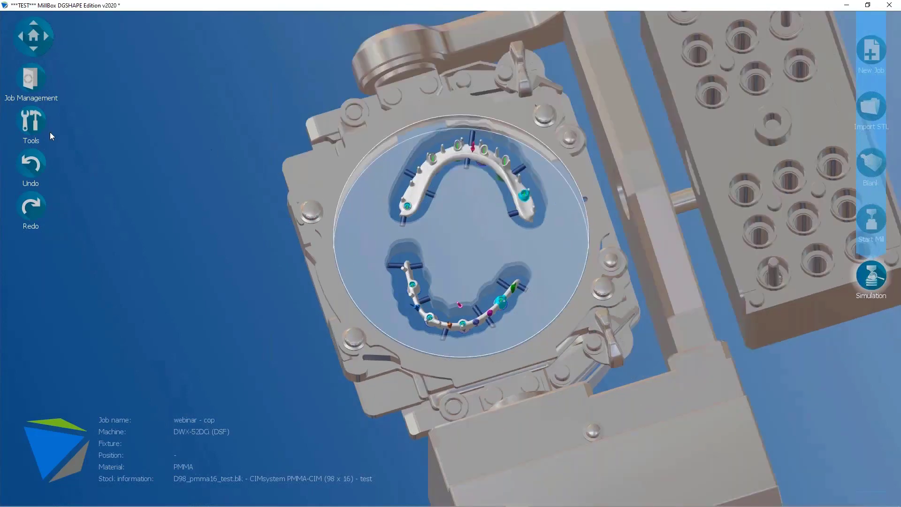
# Open the recent job "webinar - open holder"
pyautogui.click(28, 79)
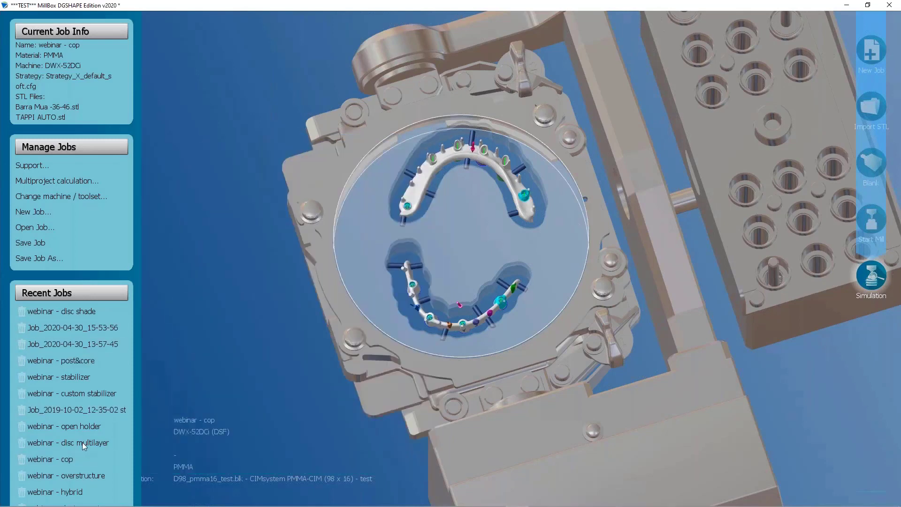
pyautogui.click(82, 425)
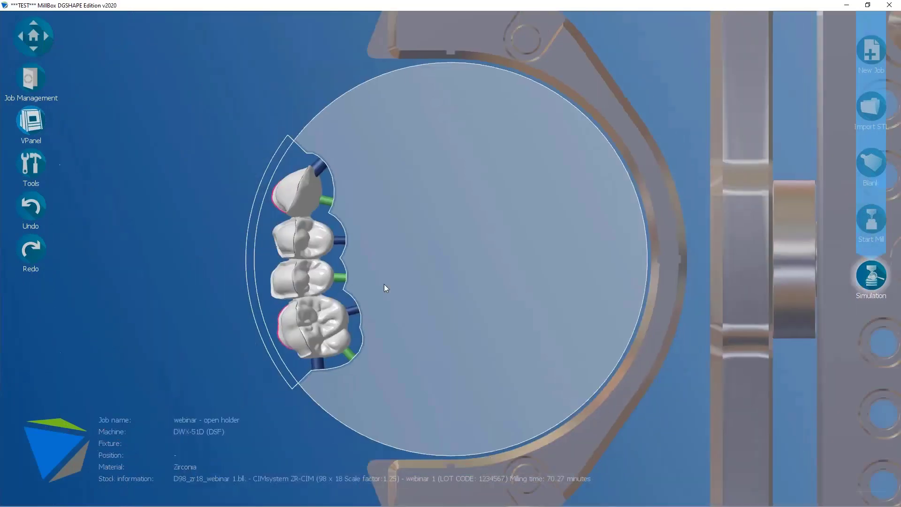
pyautogui.scroll(3, 316, 292)
pyautogui.scroll(2, 337, 263)
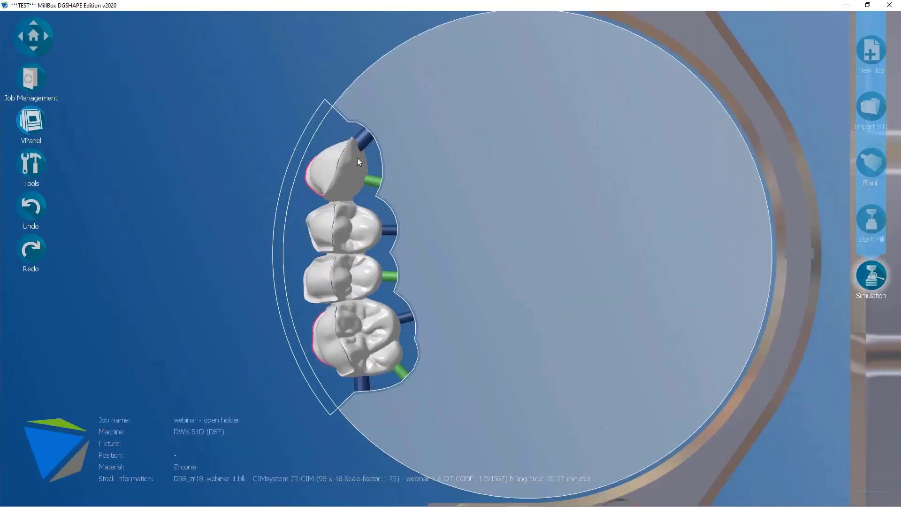
# Examine the placement of the four-unit bridge at the open edge of the zirconia disc and the C-shaped holder around it
pyautogui.moveTo(400, 295); pyautogui.dragTo(321, 242, button='middle')
pyautogui.scroll(-3, 320, 241)
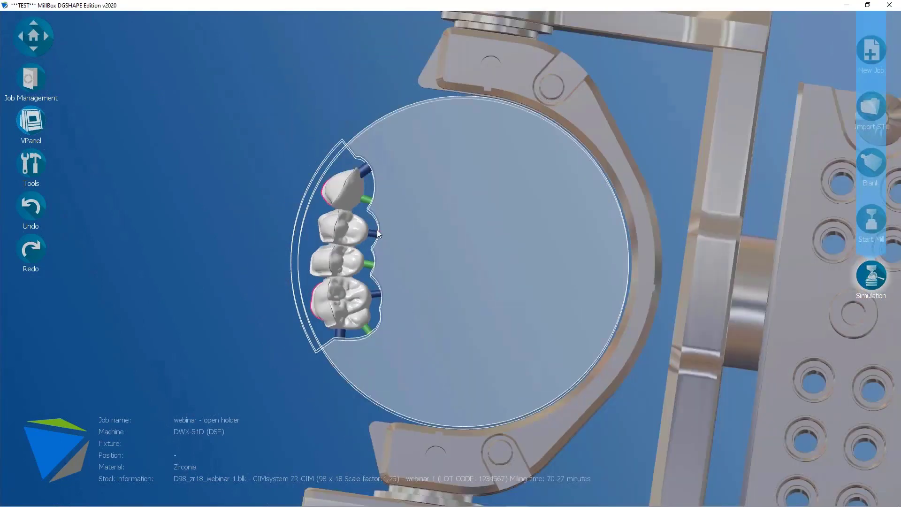
pyautogui.scroll(2, 376, 230)
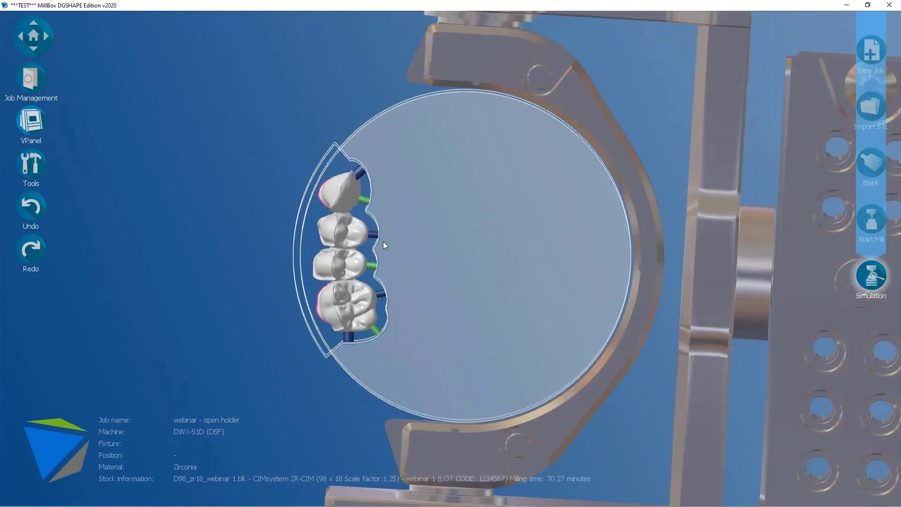
pyautogui.scroll(2, 383, 244)
pyautogui.scroll(-2, 284, 245)
pyautogui.scroll(1, 345, 238)
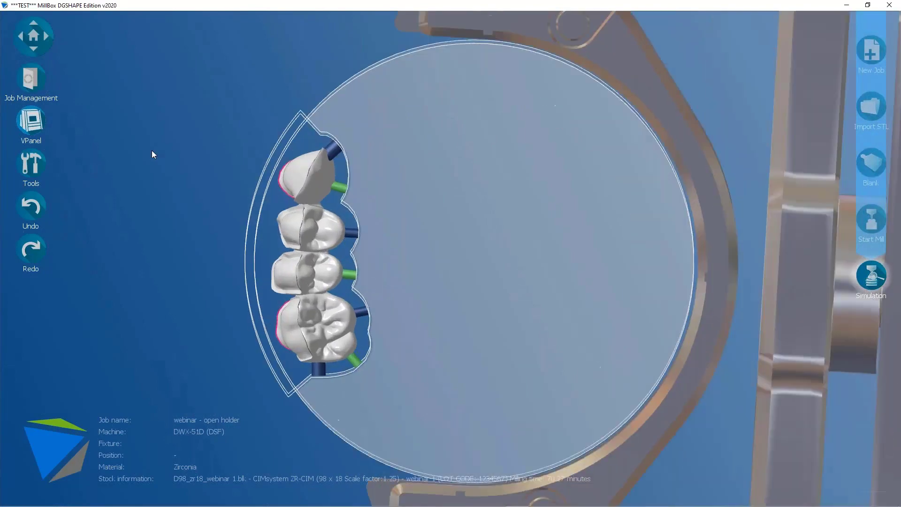
pyautogui.scroll(-3, 157, 203)
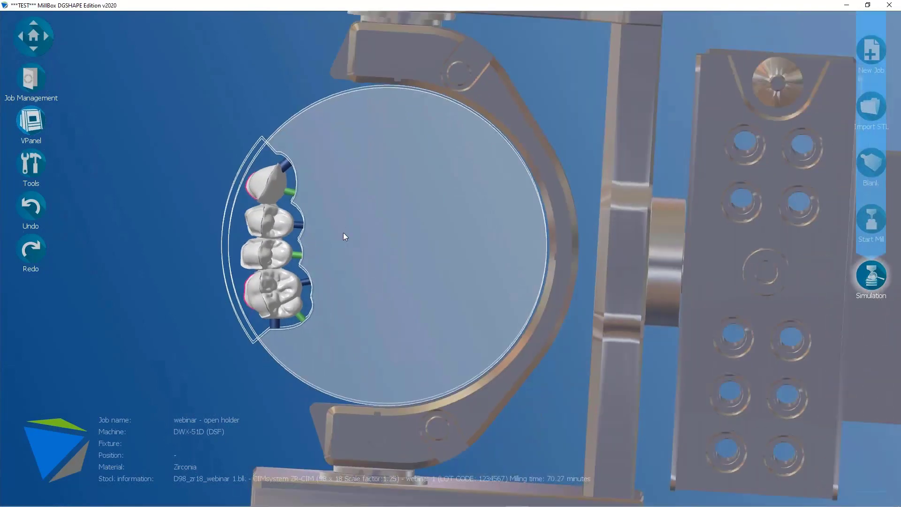
pyautogui.moveTo(343, 233)
pyautogui.mouseDown(button='middle')
pyautogui.moveTo(359, 219)
pyautogui.moveTo(353, 224)
pyautogui.mouseUp(button='middle')
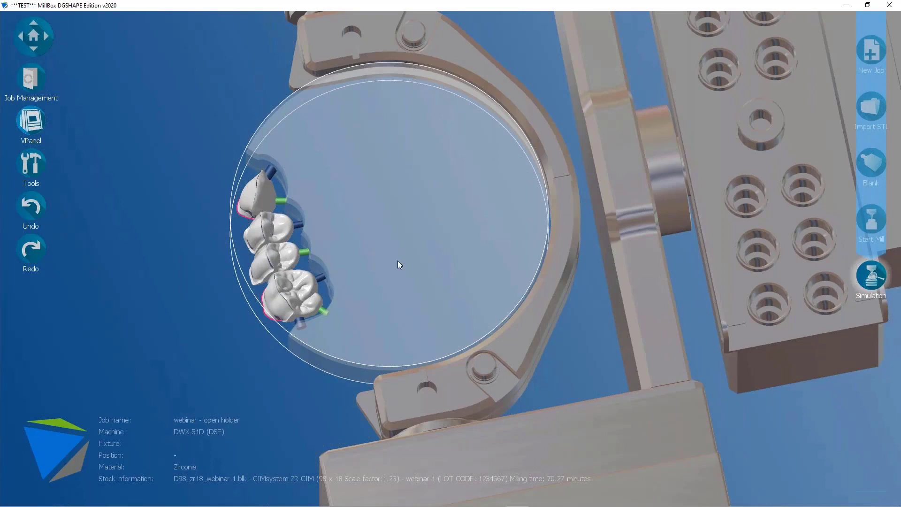
pyautogui.moveTo(398, 261)
pyautogui.mouseDown(button='middle')
pyautogui.moveTo(412, 240)
pyautogui.moveTo(406, 246)
pyautogui.mouseUp(button='middle')
# Examine the outer tooth surfaces, undercut areas and connectors of the bridge at the open disc edge from several angles
pyautogui.scroll(2, 239, 294)
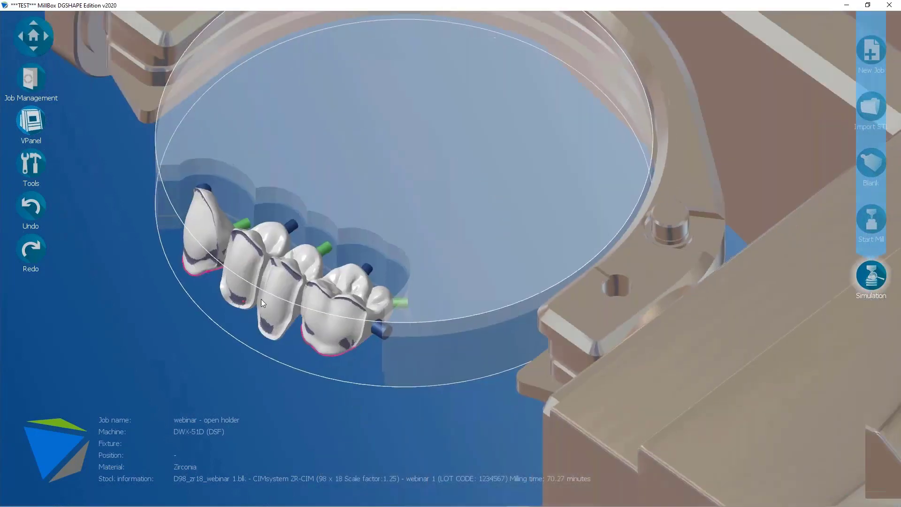
pyautogui.moveTo(261, 299); pyautogui.dragTo(286, 312, button='middle')
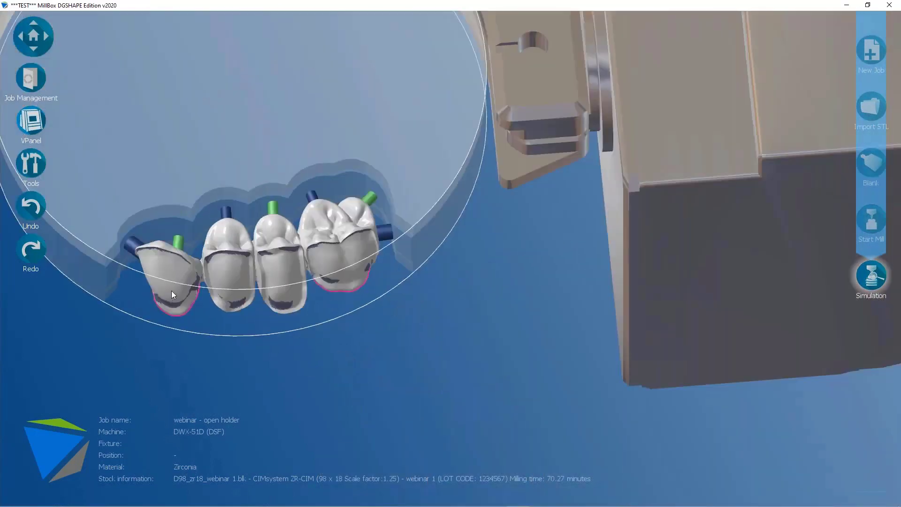
pyautogui.moveTo(188, 297); pyautogui.dragTo(168, 312, button='middle')
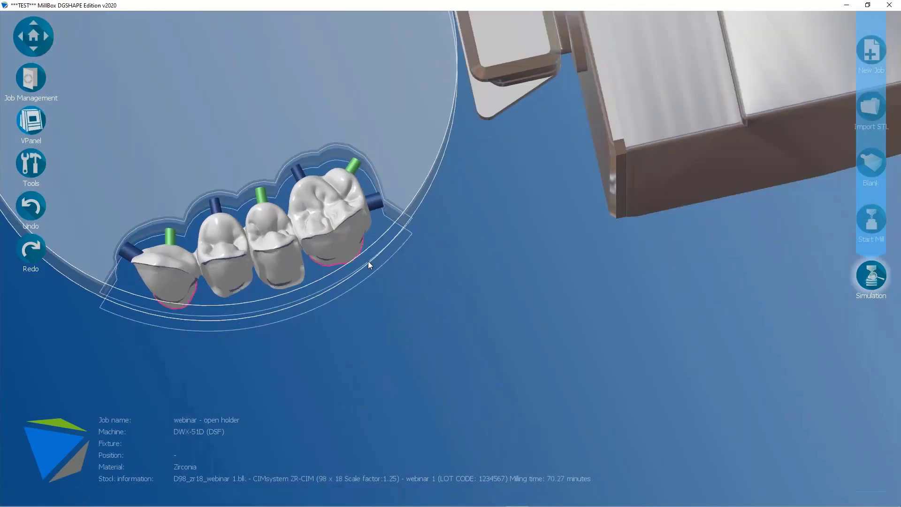
pyautogui.moveTo(368, 261)
pyautogui.mouseDown(button='middle')
pyautogui.moveTo(368, 269)
pyautogui.moveTo(353, 262)
pyautogui.mouseUp(button='middle')
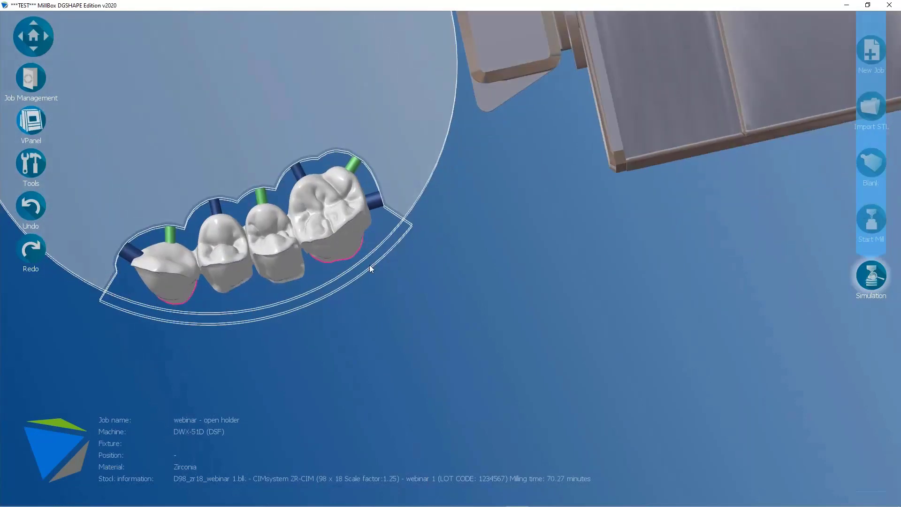
pyautogui.moveTo(415, 256); pyautogui.dragTo(357, 211, button='middle')
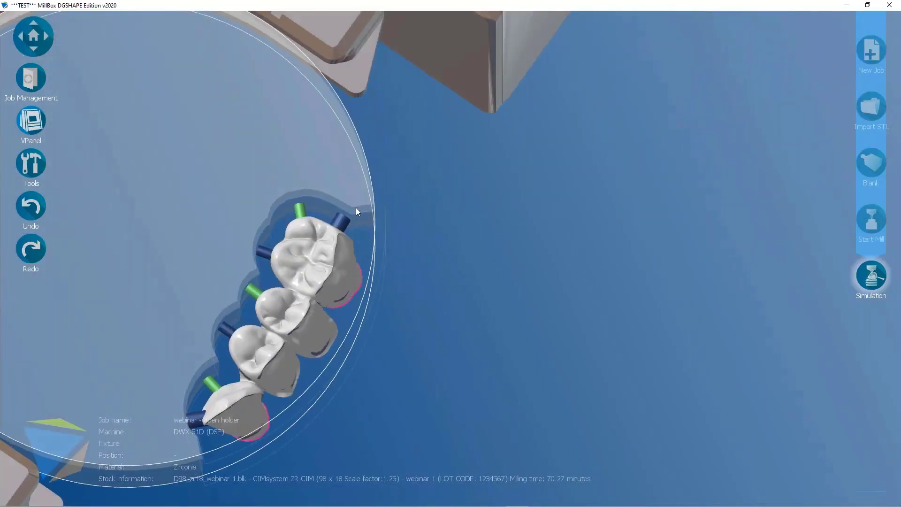
pyautogui.scroll(-2, 397, 279)
pyautogui.moveTo(370, 332)
pyautogui.mouseDown(button='middle')
pyautogui.moveTo(322, 321)
pyautogui.moveTo(370, 316)
pyautogui.mouseUp(button='middle')
pyautogui.scroll(4, 328, 342)
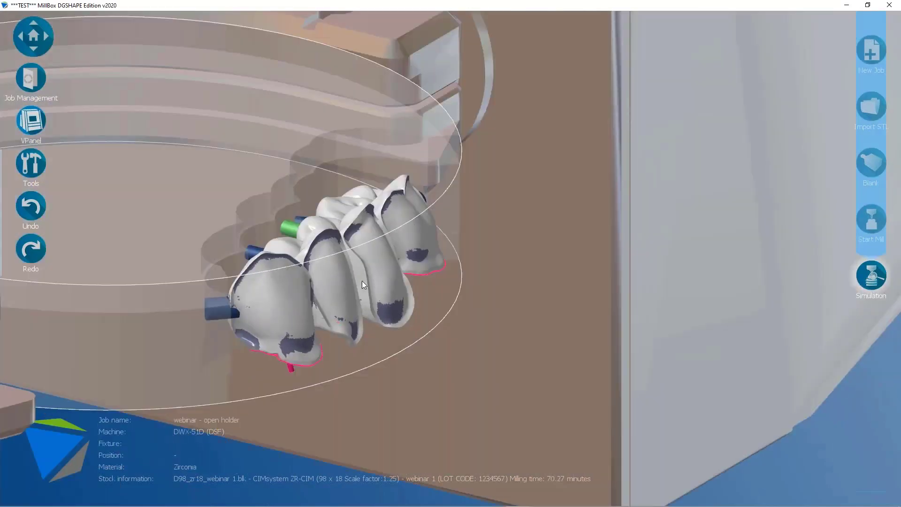
pyautogui.moveTo(362, 280); pyautogui.dragTo(242, 267, button='middle')
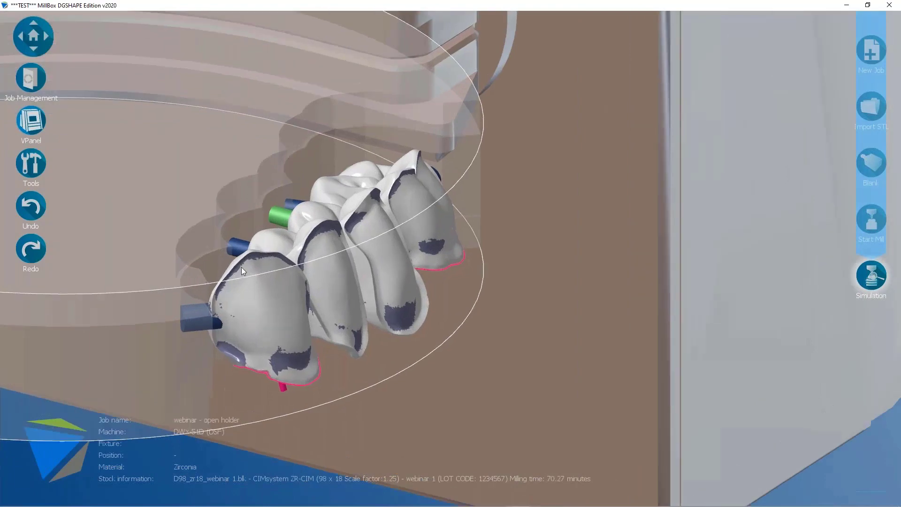
pyautogui.scroll(3, 409, 301)
pyautogui.moveTo(409, 303); pyautogui.dragTo(527, 284, button='middle')
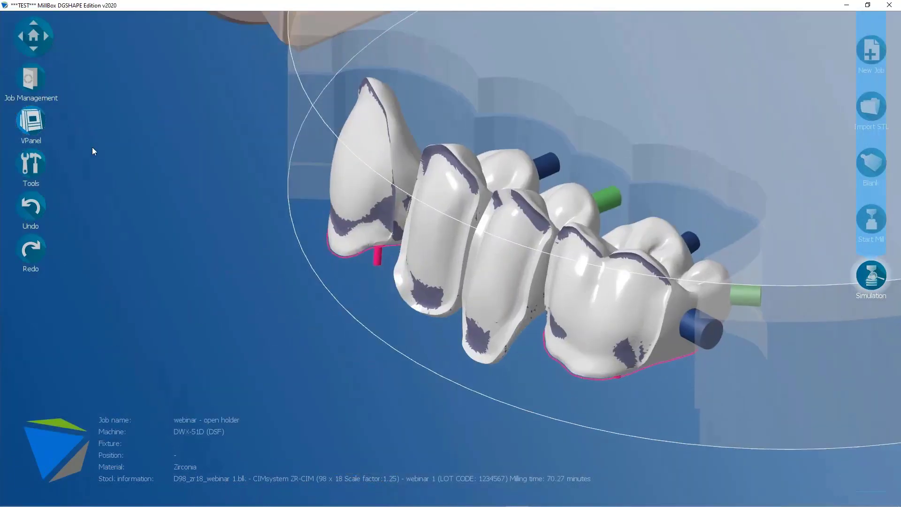
pyautogui.moveTo(208, 202); pyautogui.dragTo(335, 219, button='middle')
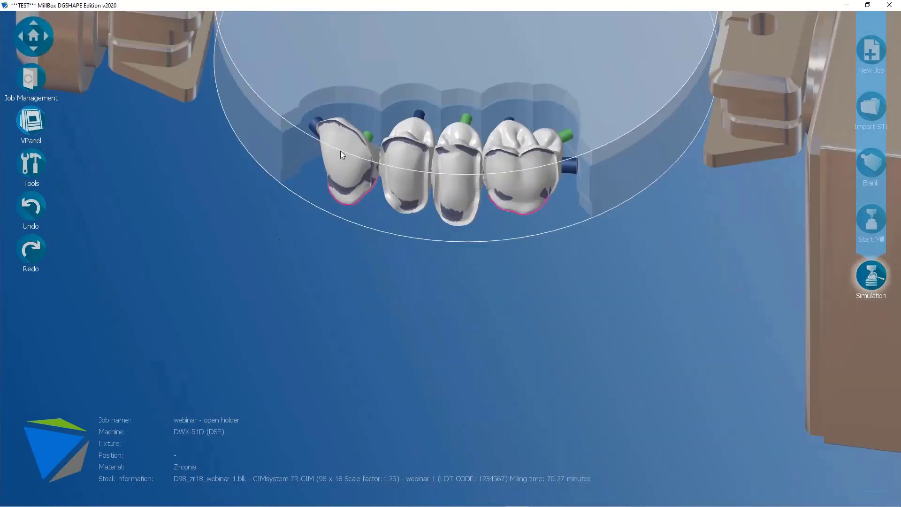
pyautogui.moveTo(511, 201); pyautogui.dragTo(360, 243, button='middle')
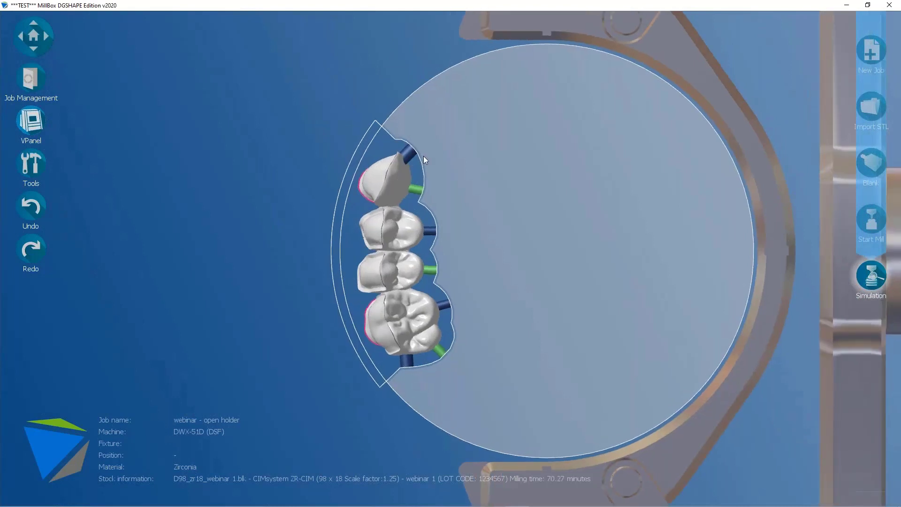
# Select the four-unit bridge and remove its open-holder milling area at the disc edge
pyautogui.click(5, 7)
pyautogui.click(218, 66)
pyautogui.click(397, 195)
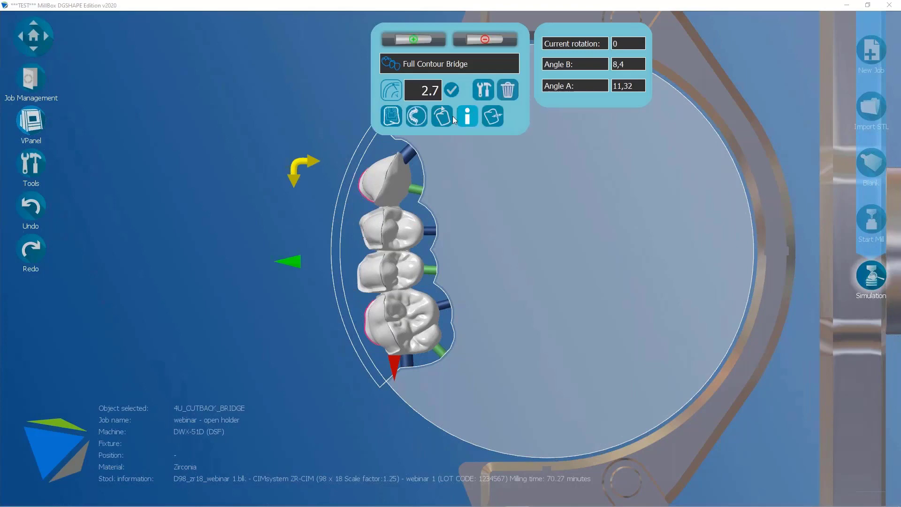
pyautogui.click(421, 120)
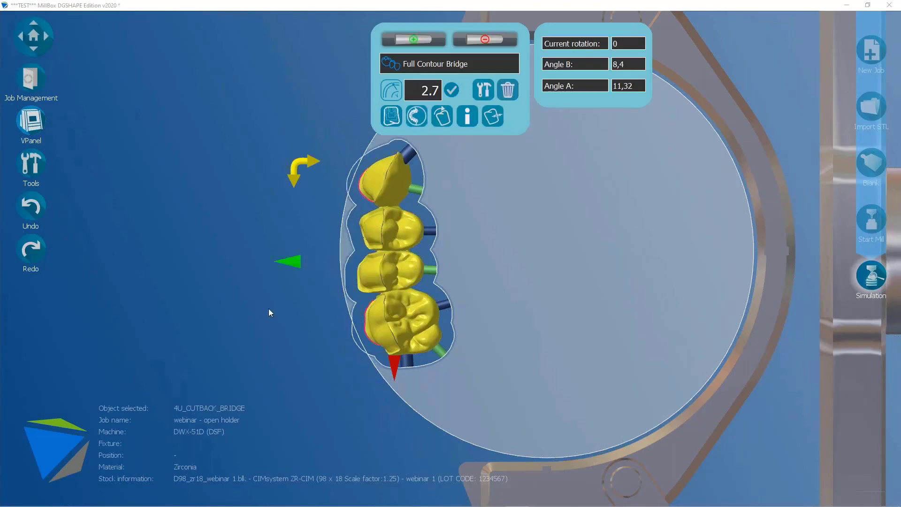
# Move the bridge inward into the disc, and reposition it close to the open edge
pyautogui.moveTo(400, 224); pyautogui.dragTo(425, 226)
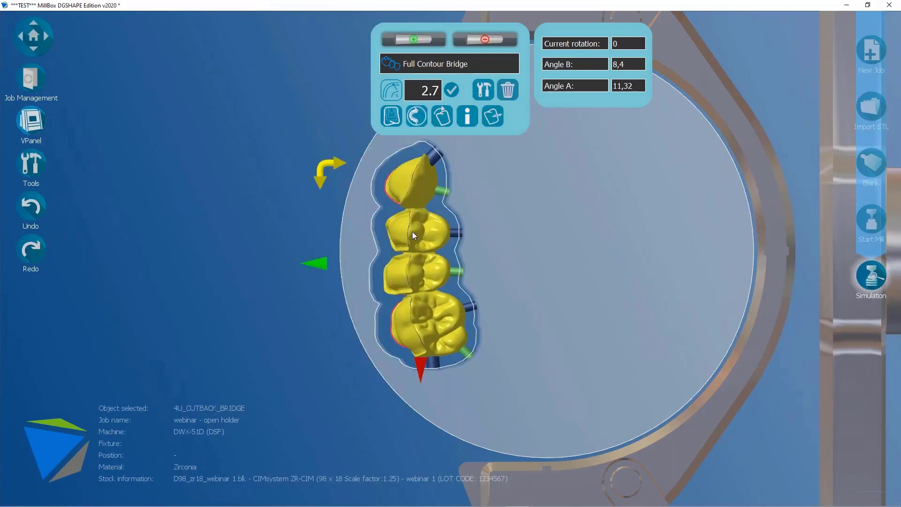
pyautogui.click(413, 234)
pyautogui.moveTo(425, 266); pyautogui.dragTo(407, 263)
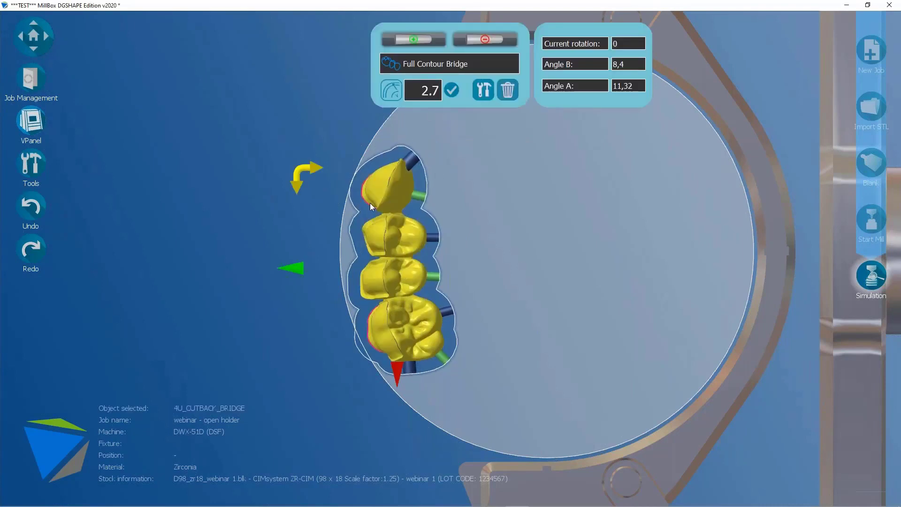
# Apply the open-holder milling area to the bridge again
pyautogui.scroll(2, 362, 217)
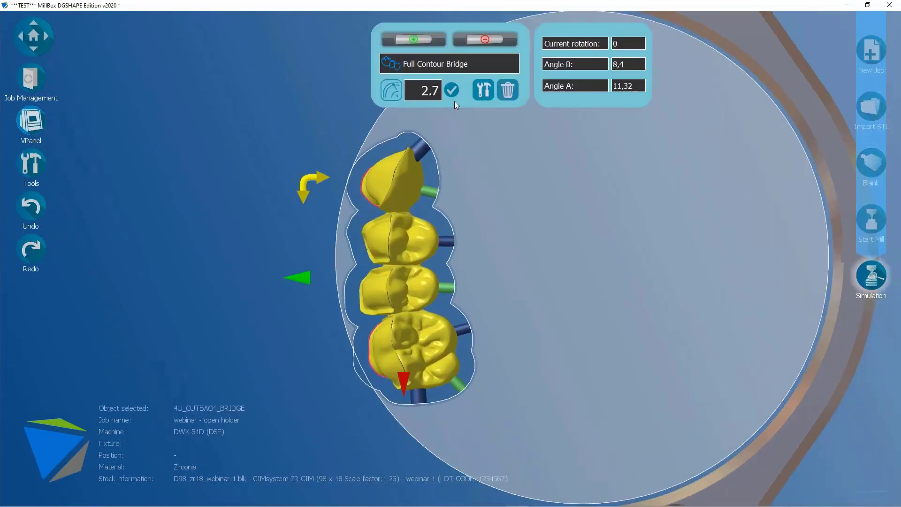
pyautogui.click(477, 87)
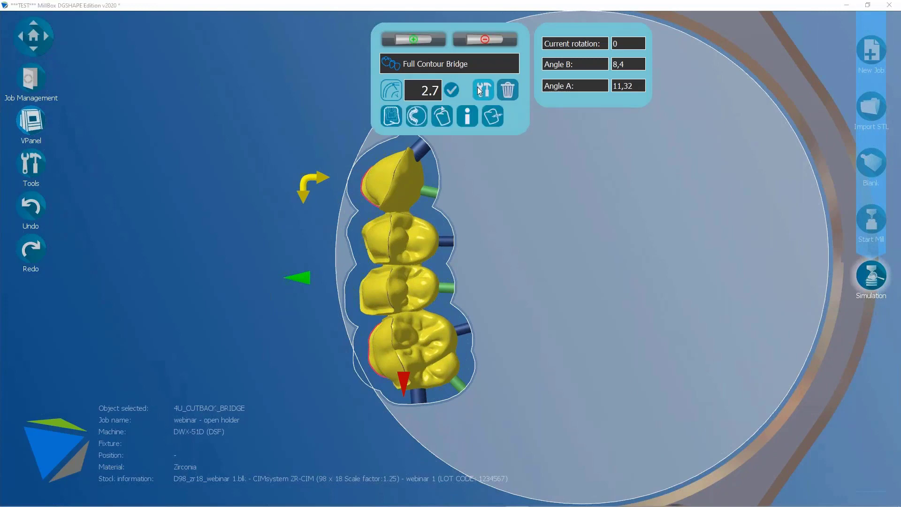
pyautogui.click(417, 116)
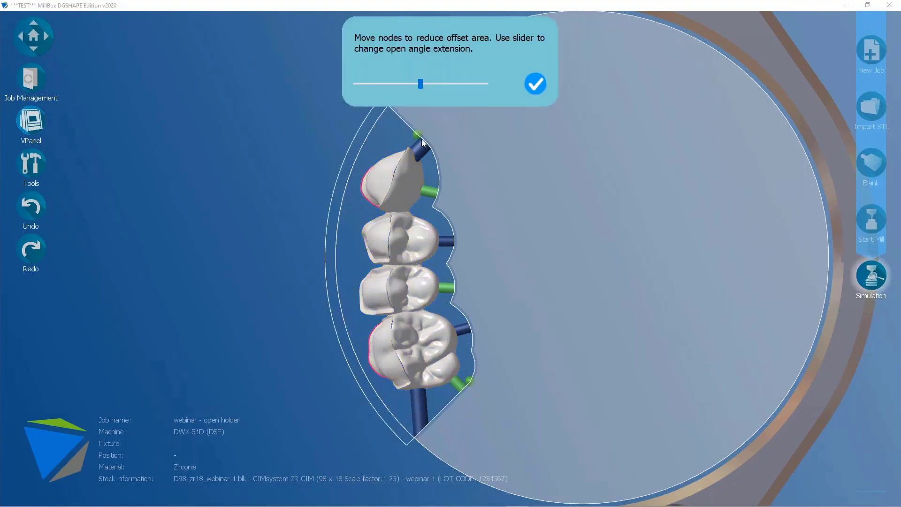
# Reposition the two boundary nodes to narrow the open area around the bridge, and reduce the open angle extension
pyautogui.moveTo(380, 123); pyautogui.dragTo(366, 136)
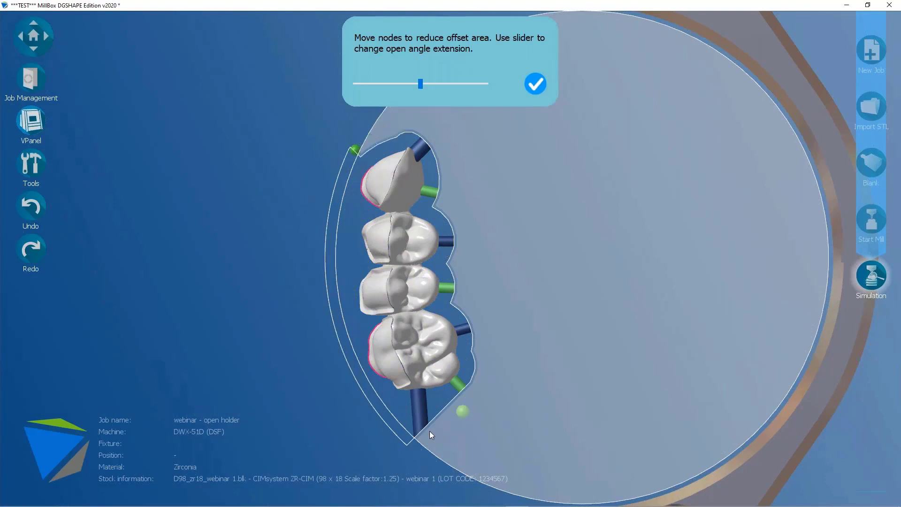
pyautogui.moveTo(431, 434); pyautogui.dragTo(345, 374)
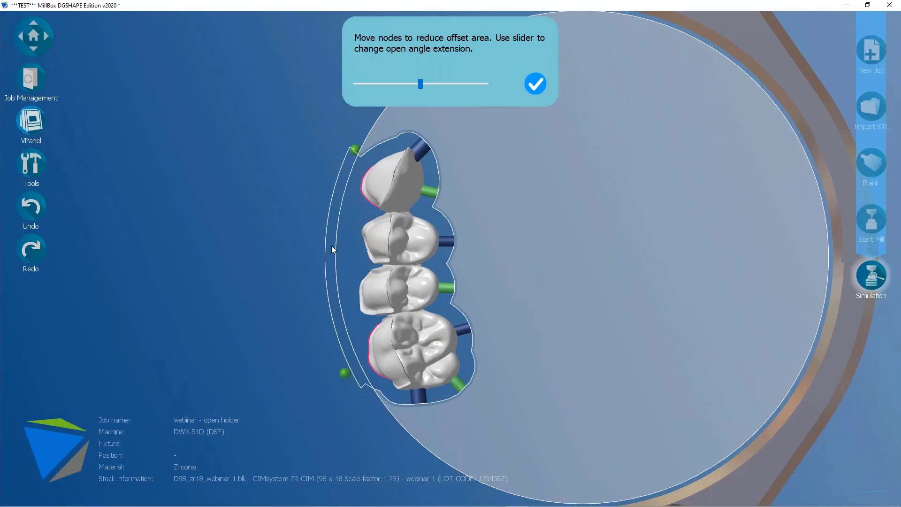
pyautogui.moveTo(353, 152); pyautogui.dragTo(337, 182)
pyautogui.moveTo(421, 82); pyautogui.dragTo(390, 84)
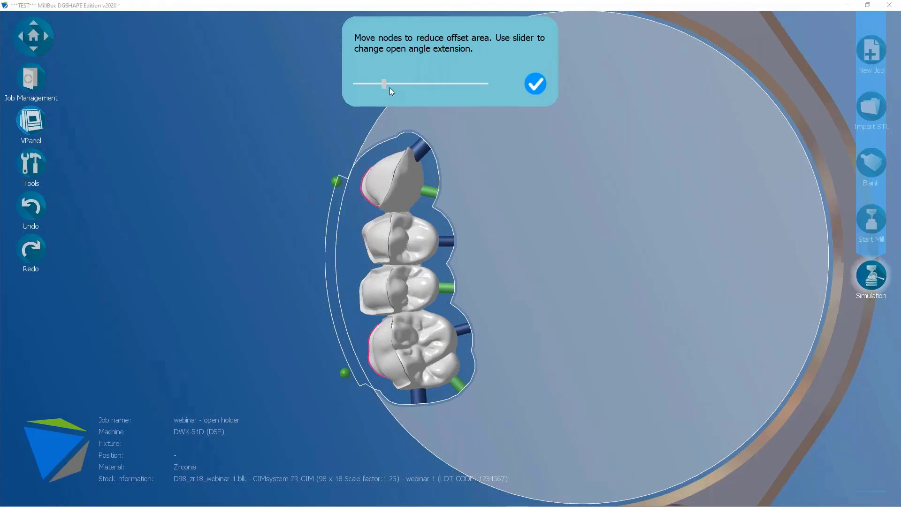
pyautogui.moveTo(336, 182); pyautogui.dragTo(364, 146)
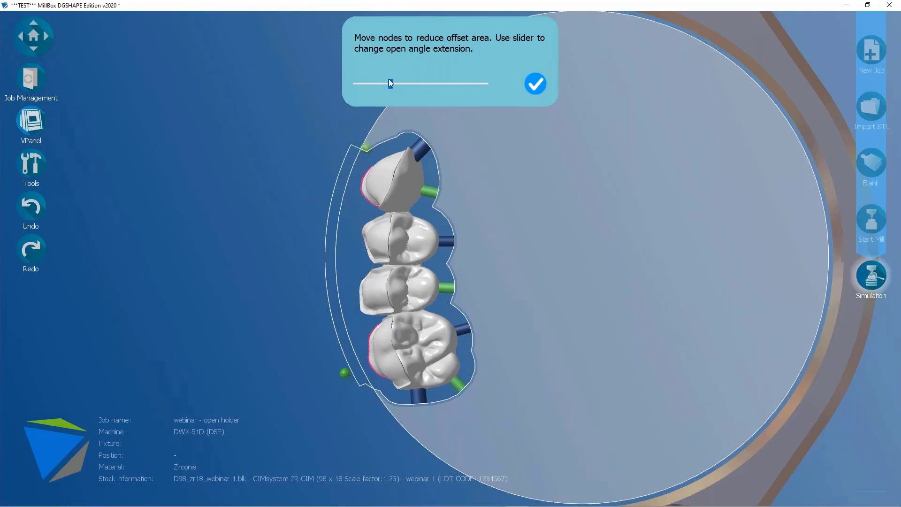
pyautogui.moveTo(392, 86)
pyautogui.mouseDown()
pyautogui.moveTo(419, 83)
pyautogui.moveTo(386, 89)
pyautogui.mouseUp()
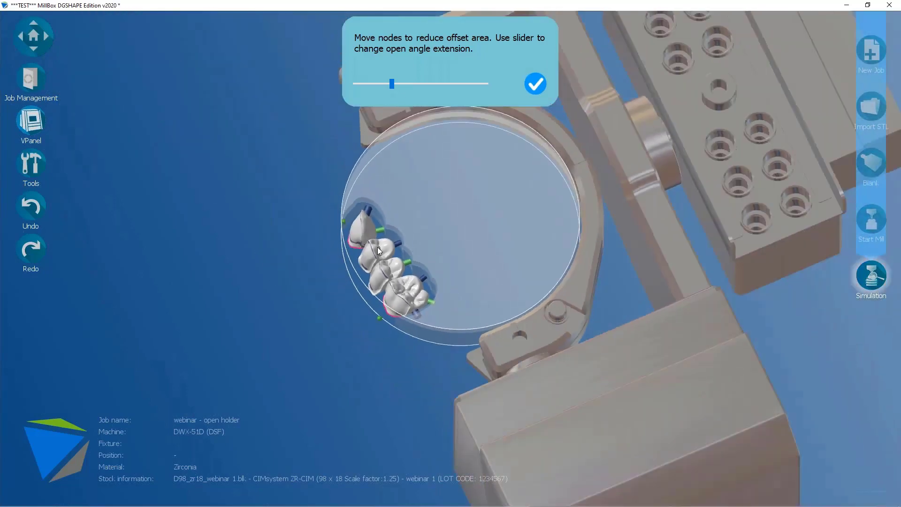
# Open the recent job "webinar - custom stabilizer"
pyautogui.click(31, 79)
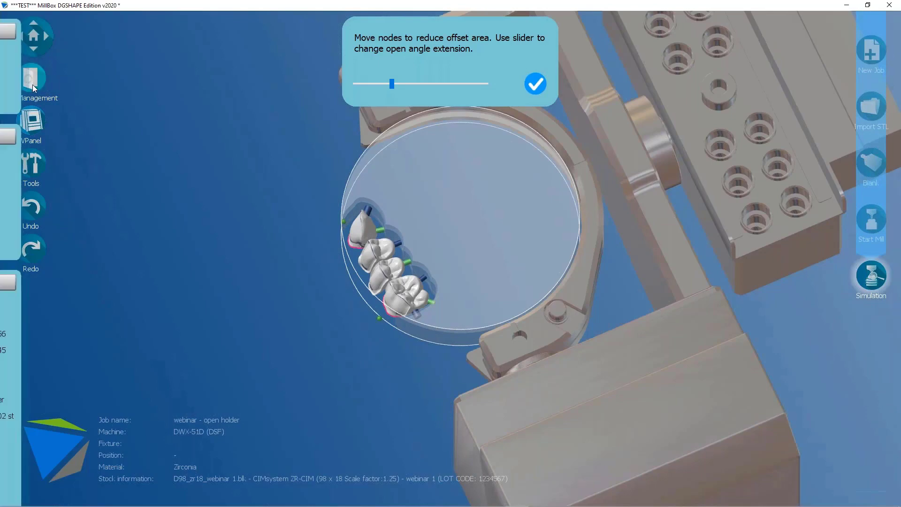
pyautogui.moveTo(106, 315)
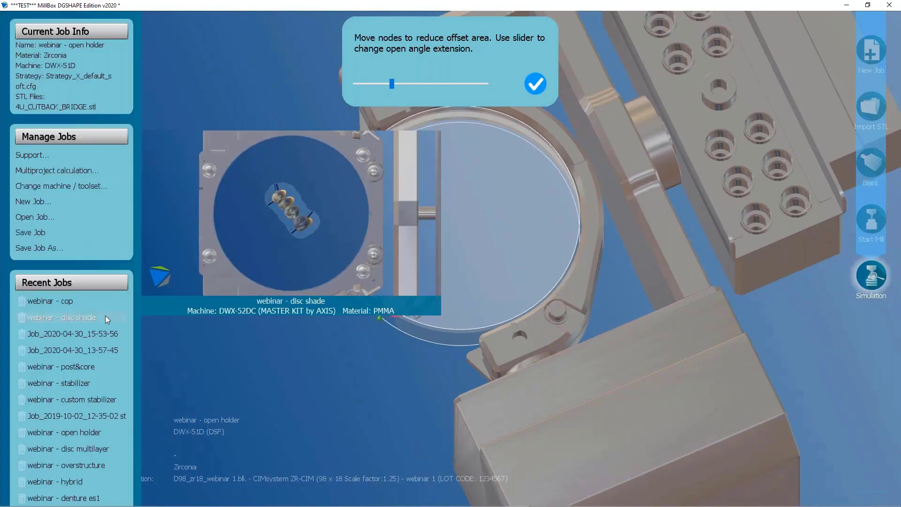
pyautogui.moveTo(89, 386)
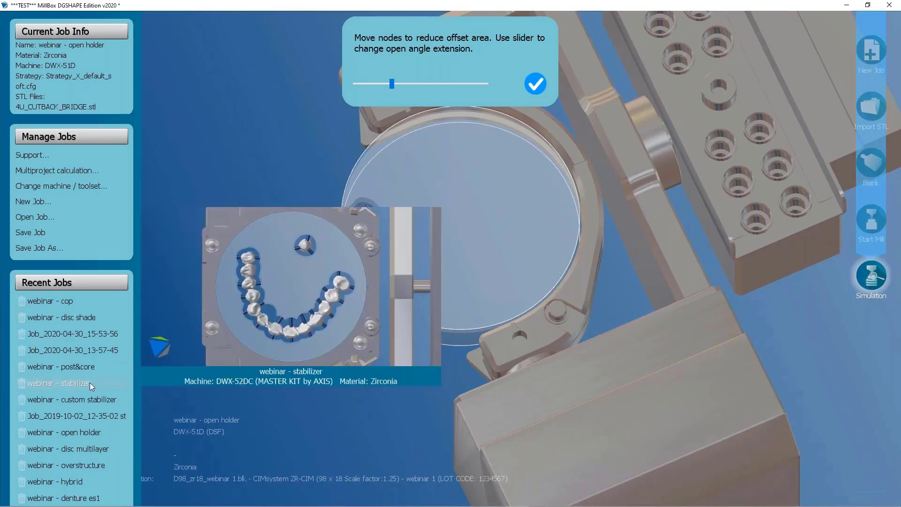
pyautogui.click(83, 400)
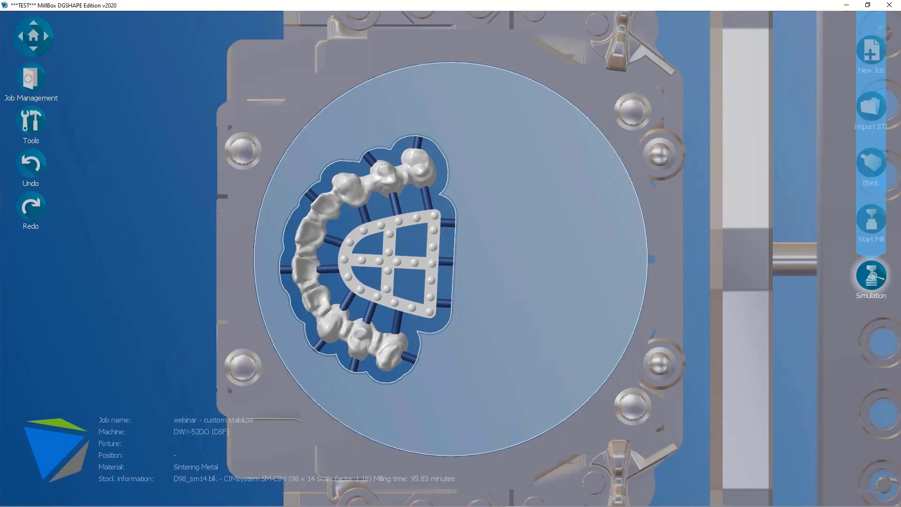
# Examine the custom stabilizer inside the full-arch bridge and its connectors to the teeth and the disc from several angles
pyautogui.scroll(-2, 370, 296)
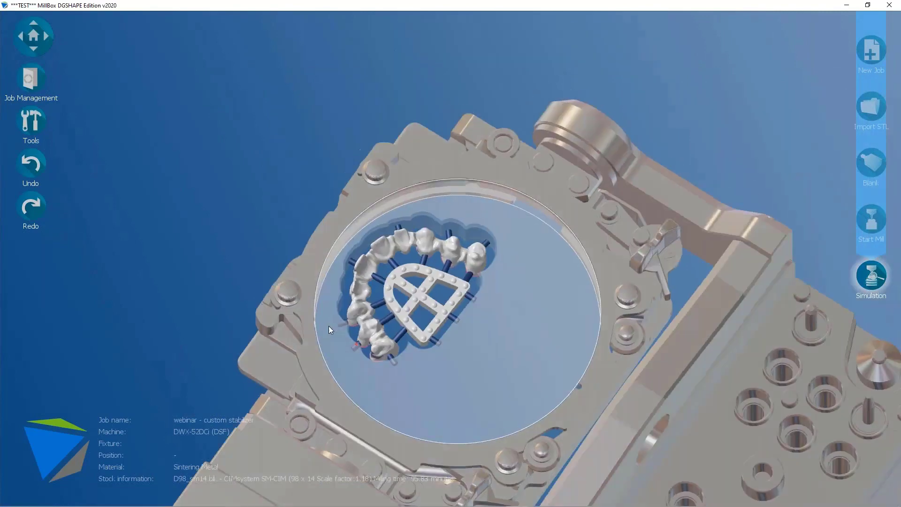
pyautogui.scroll(3, 420, 328)
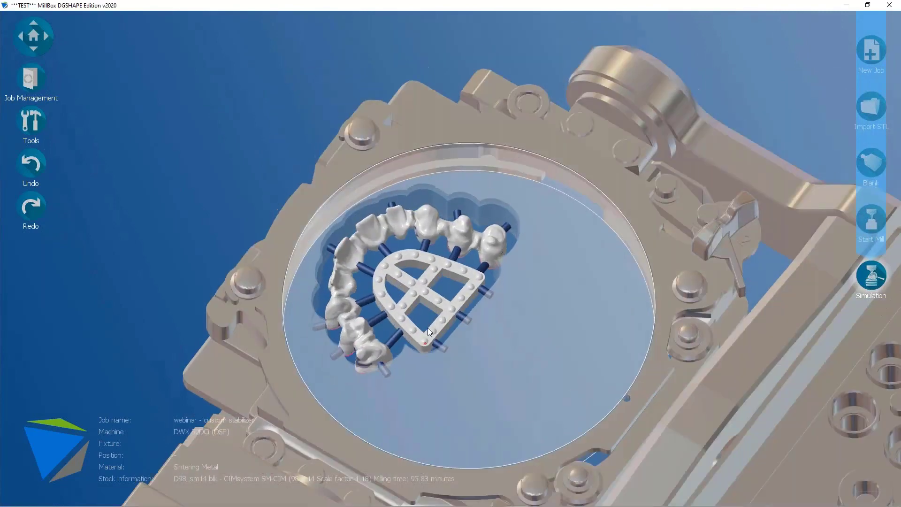
pyautogui.moveTo(438, 333); pyautogui.dragTo(369, 275, button='middle')
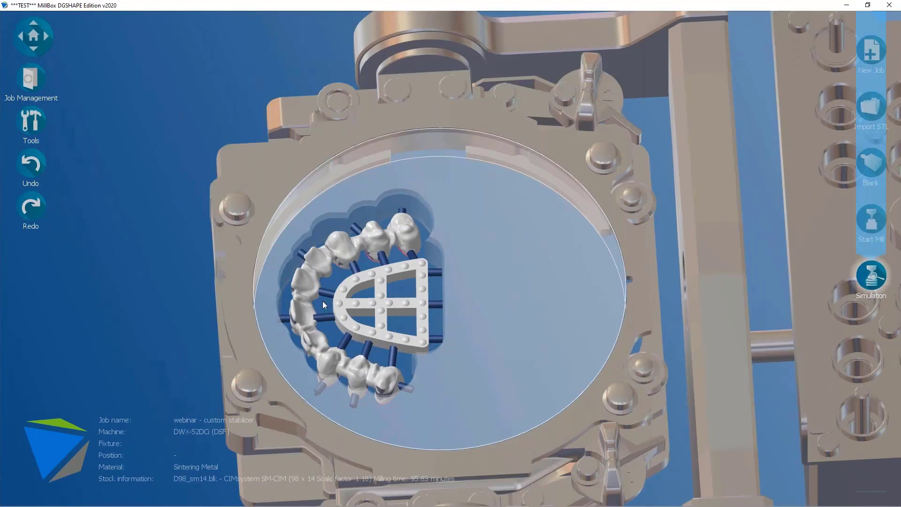
pyautogui.scroll(3, 323, 301)
pyautogui.moveTo(385, 301); pyautogui.dragTo(359, 343, button='middle')
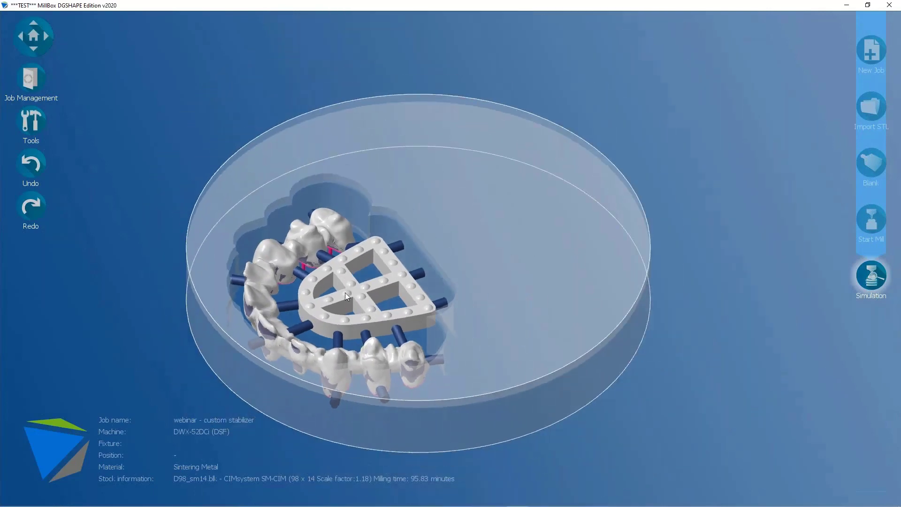
pyautogui.moveTo(345, 292); pyautogui.dragTo(317, 289, button='middle')
pyautogui.scroll(4, 347, 304)
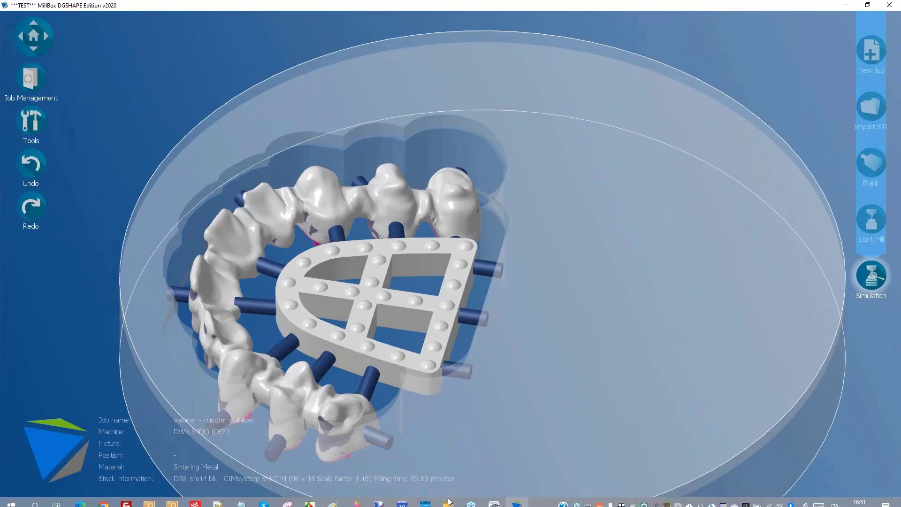
# Switch to File Explorer and open the SYM folder in webinar Millbox Roland > Stabilizer > CustomStabilizer
pyautogui.moveTo(448, 497)
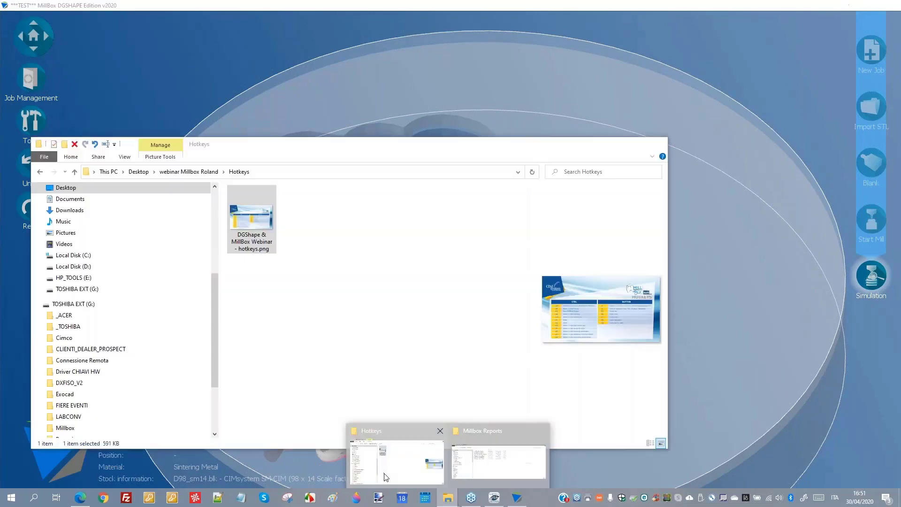
pyautogui.click(386, 476)
pyautogui.click(189, 172)
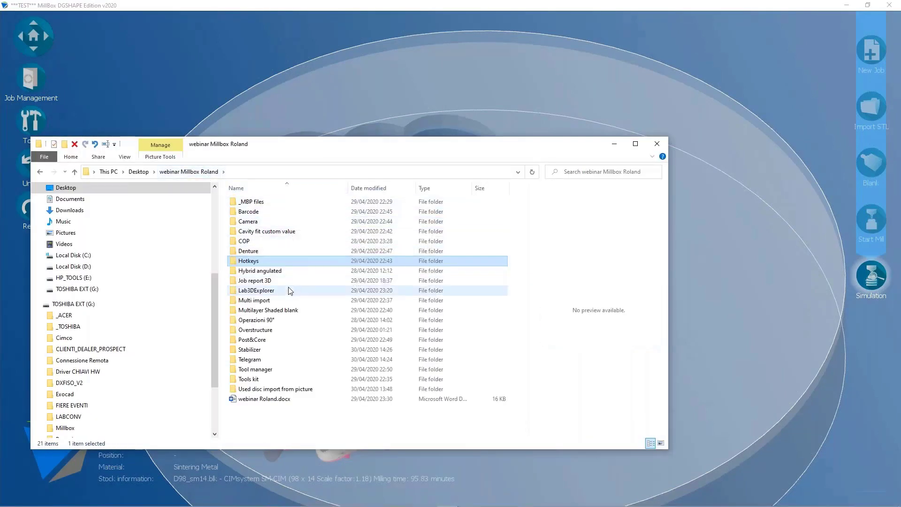
pyautogui.doubleClick(260, 349)
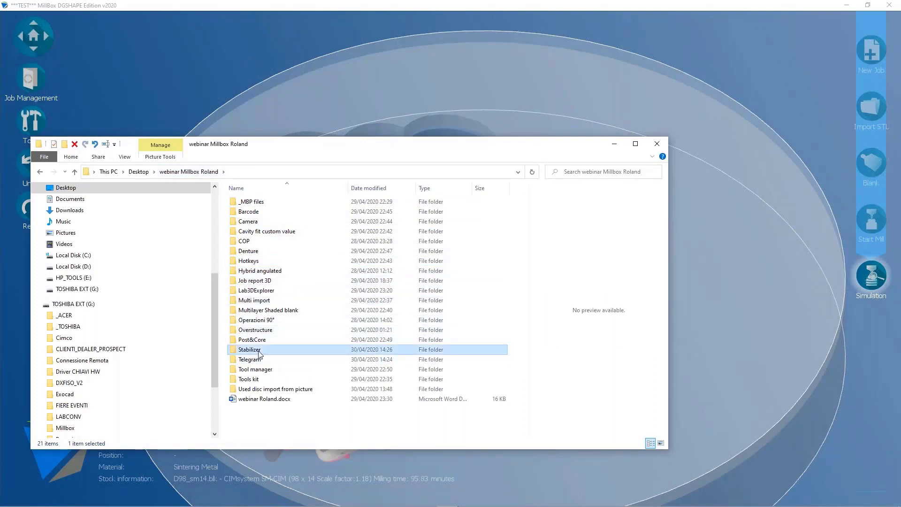
pyautogui.doubleClick(259, 201)
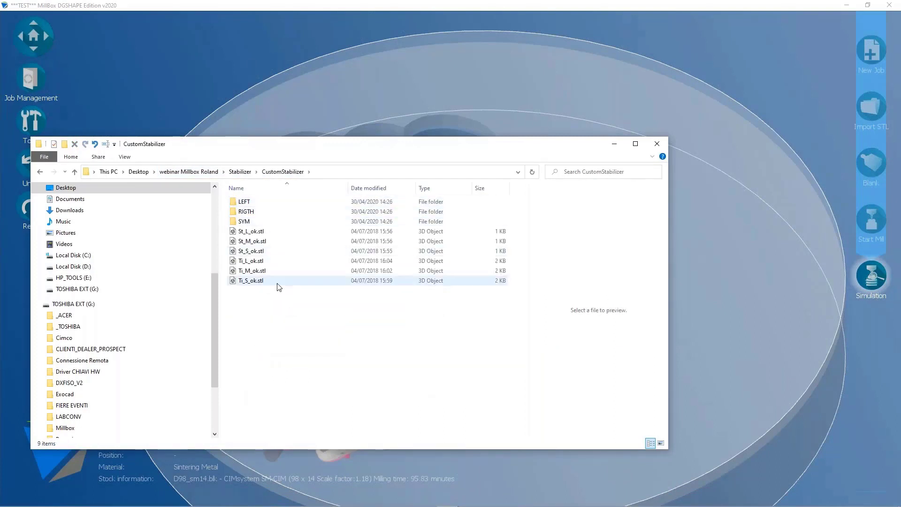
pyautogui.doubleClick(248, 224)
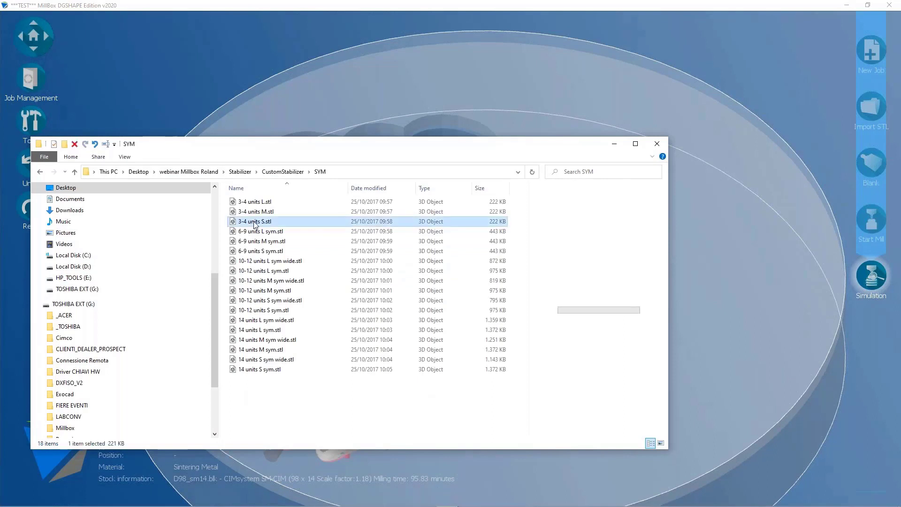
# Preview the stabilizer models 3-4 units S.stl, 10-12 units L sym.stl, 10-12 units M sym.stl and 6-9 units M sym.stl
pyautogui.click(253, 223)
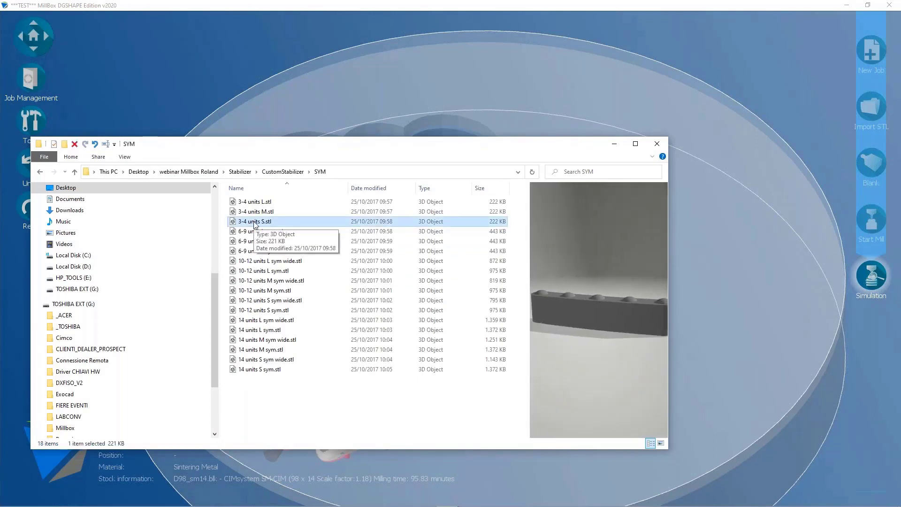
pyautogui.click(263, 241)
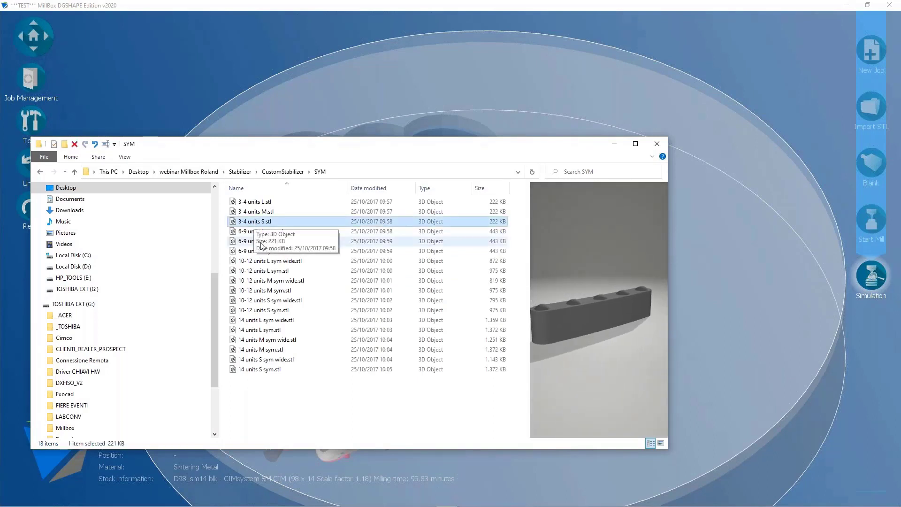
pyautogui.click(270, 270)
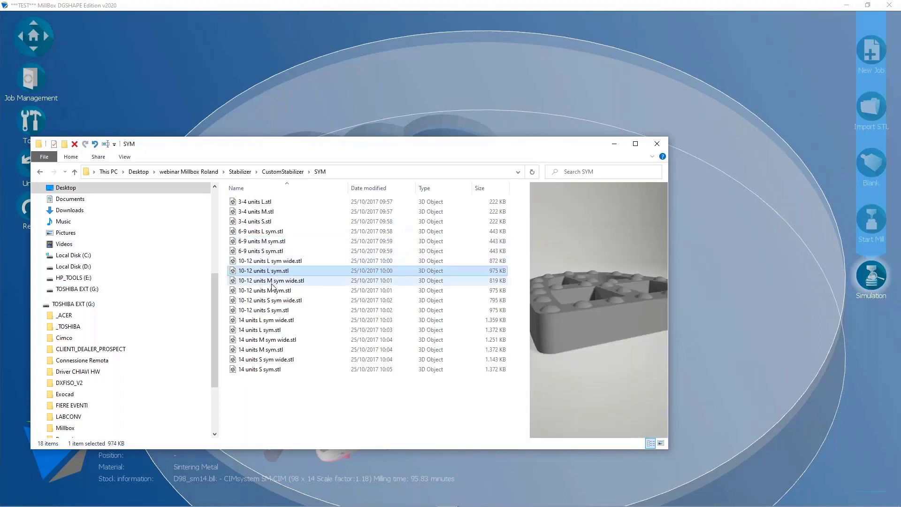
pyautogui.click(273, 291)
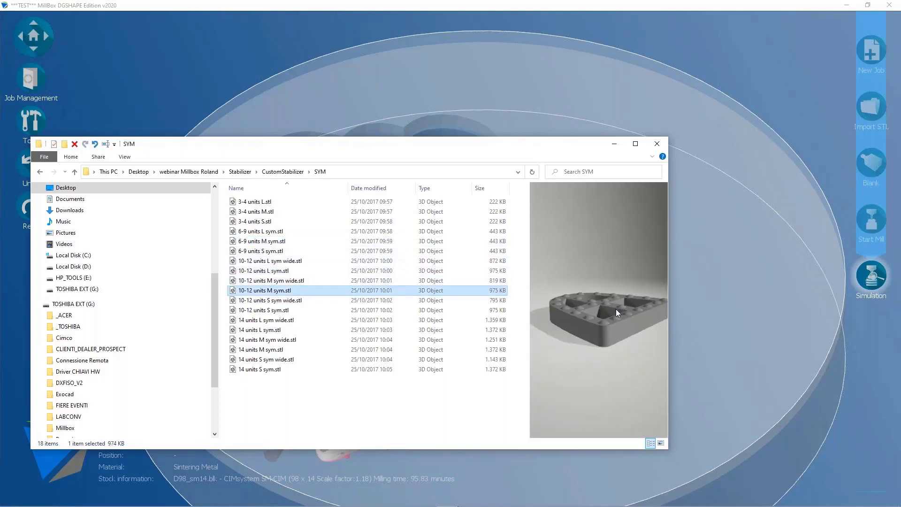
pyautogui.click(319, 241)
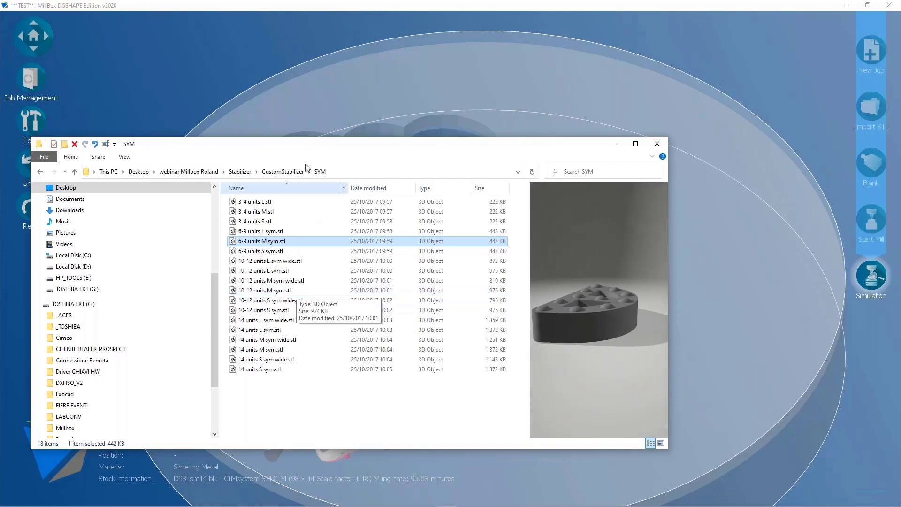
# Switch back to MillBox and open the recent job "webinar - stabilizer"
pyautogui.click(240, 56)
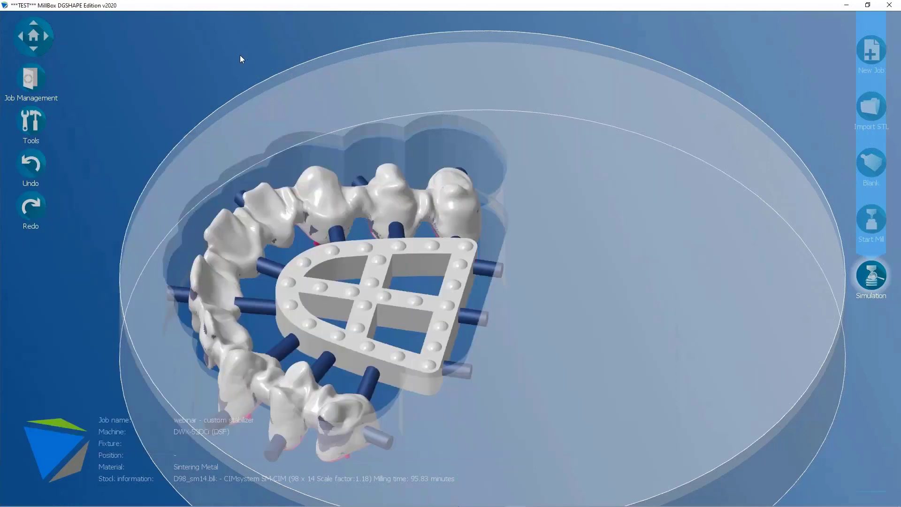
pyautogui.moveTo(378, 185); pyautogui.dragTo(344, 207, button='middle')
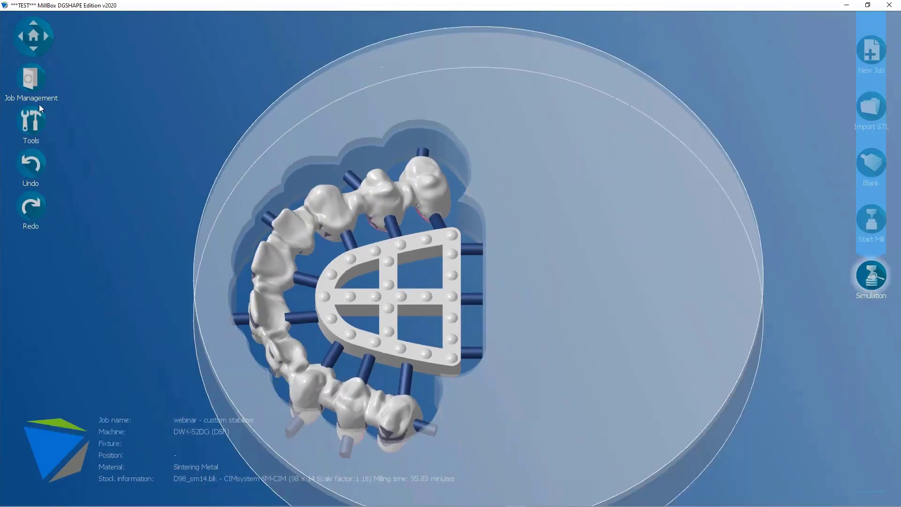
pyautogui.click(29, 80)
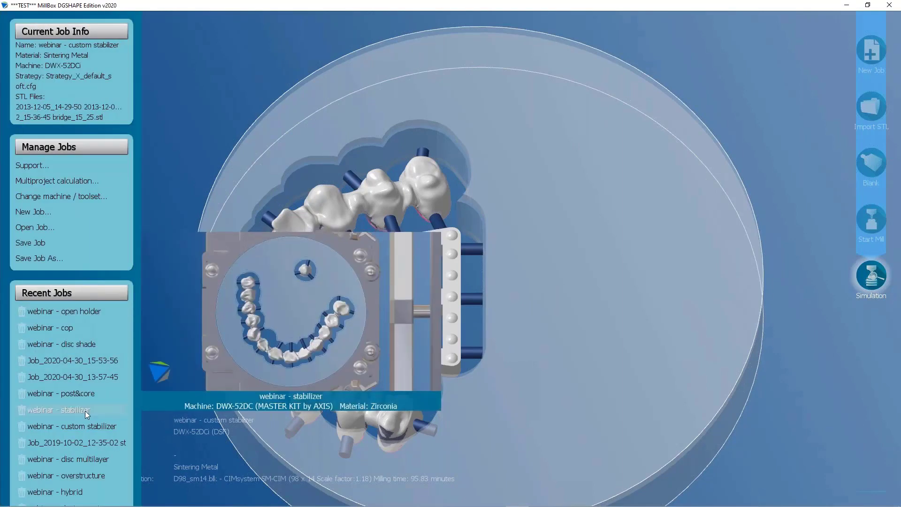
pyautogui.click(85, 410)
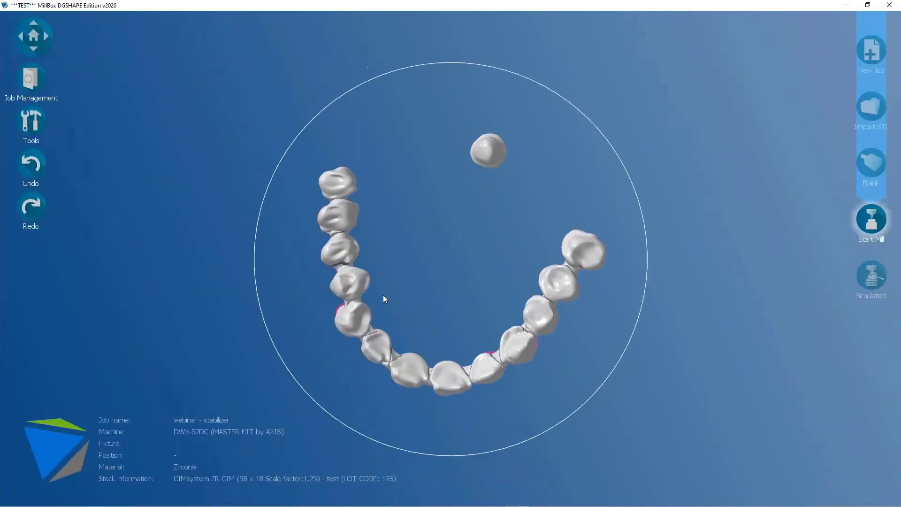
# Add a full, solid standard stabilizer inside the full-arch bridge with the Stabilizer tool
pyautogui.moveTo(432, 310); pyautogui.dragTo(409, 249)
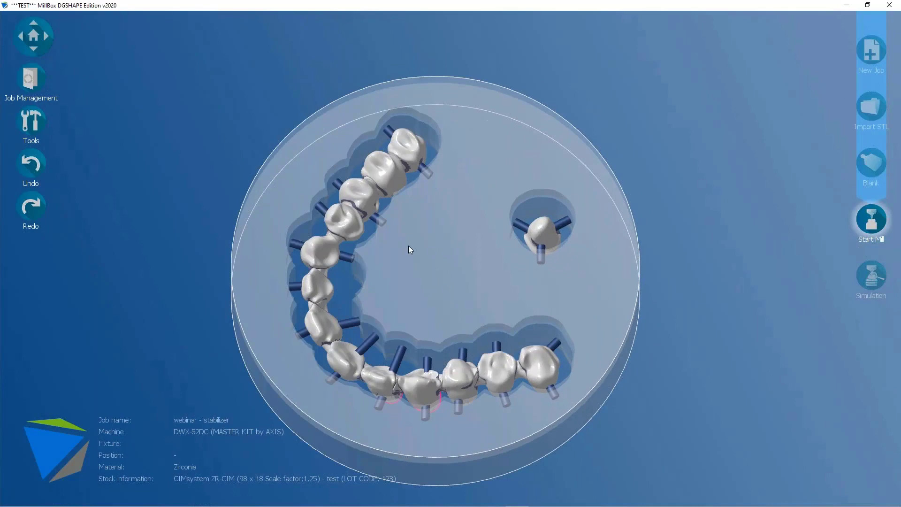
pyautogui.click(32, 128)
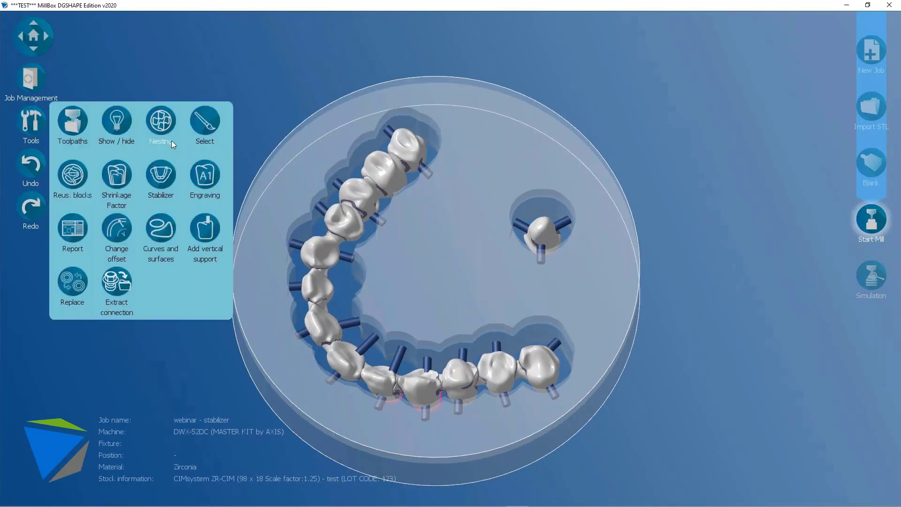
pyautogui.click(162, 176)
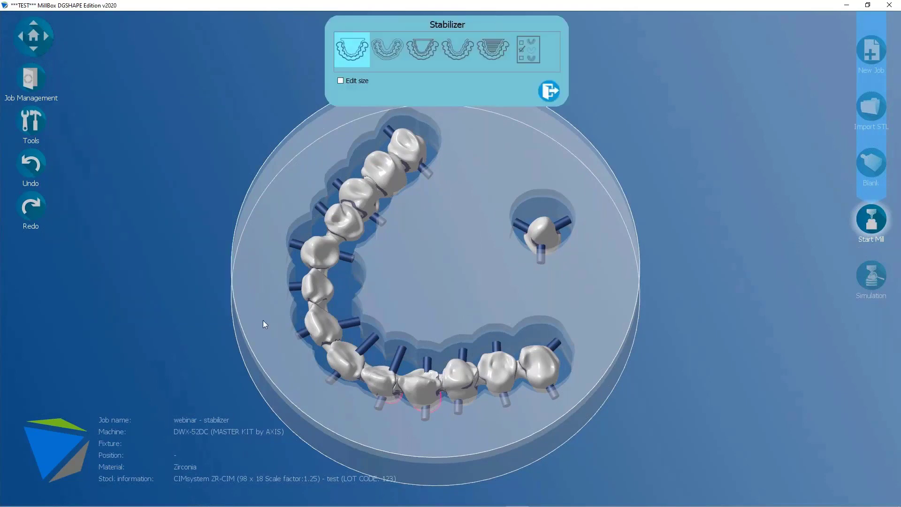
pyautogui.scroll(-3, 272, 310)
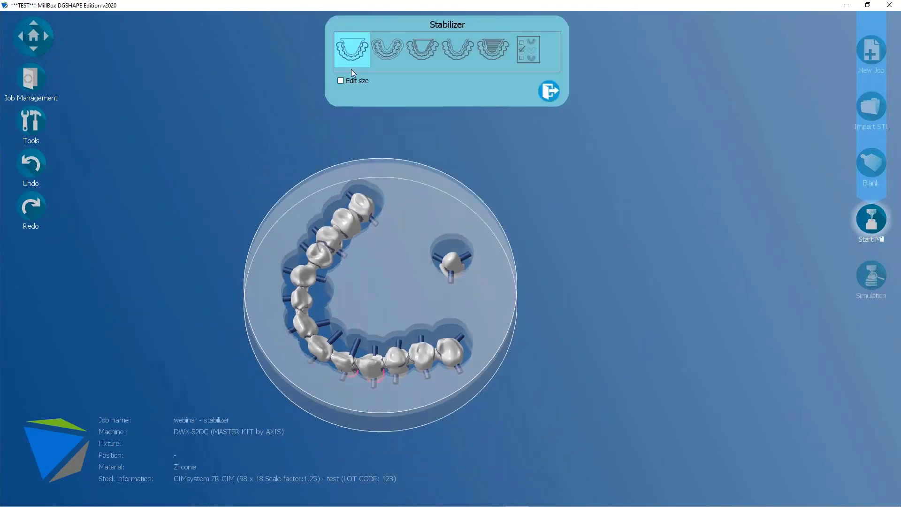
pyautogui.click(334, 229)
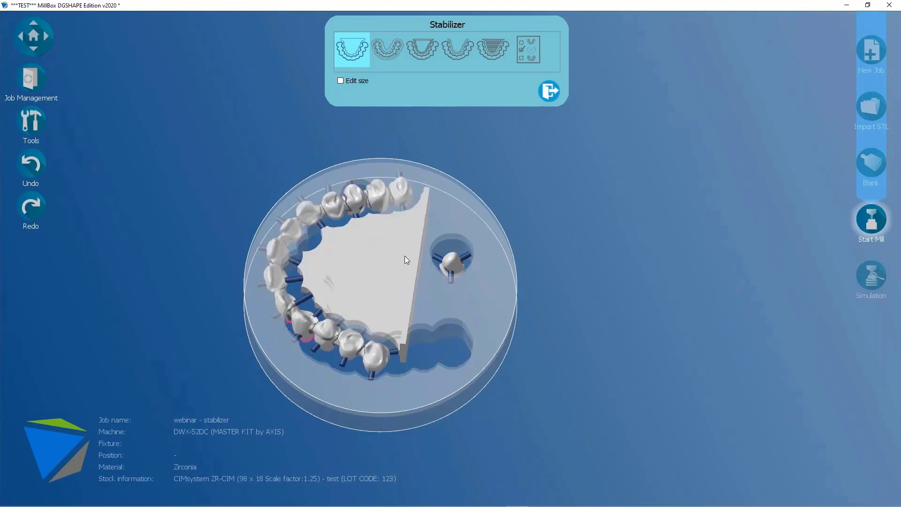
# Change the bridge's stabilizer to the hollow frame type with thickness 1.5 and height 3, and leave the Stabilizer tool
pyautogui.scroll(-2, 419, 309)
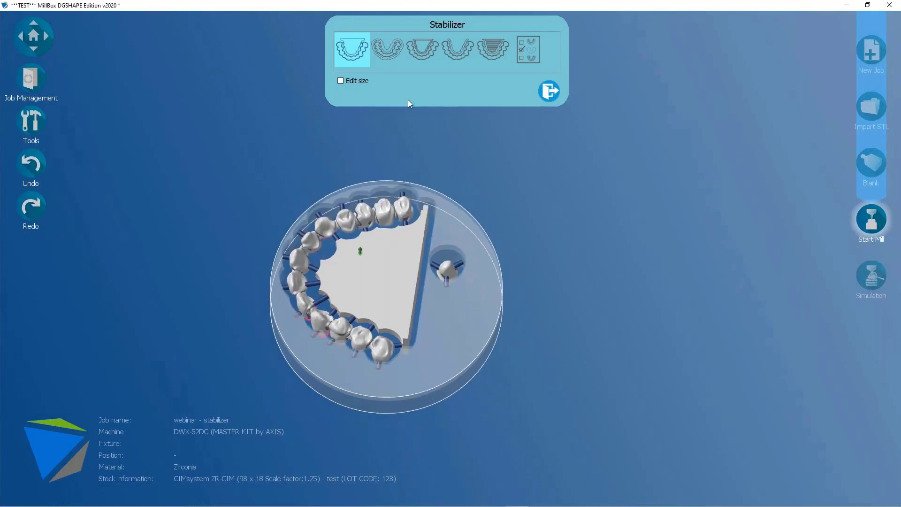
pyautogui.scroll(4, 407, 100)
pyautogui.click(423, 49)
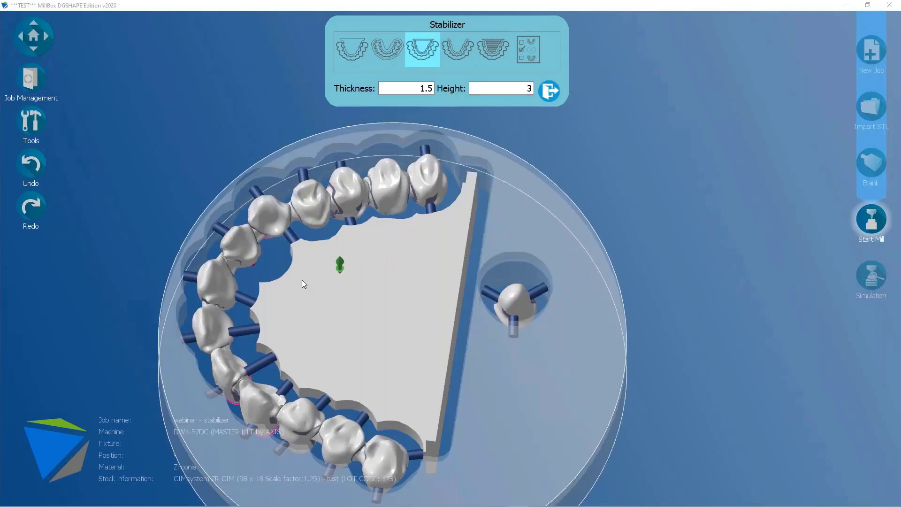
pyautogui.click(548, 91)
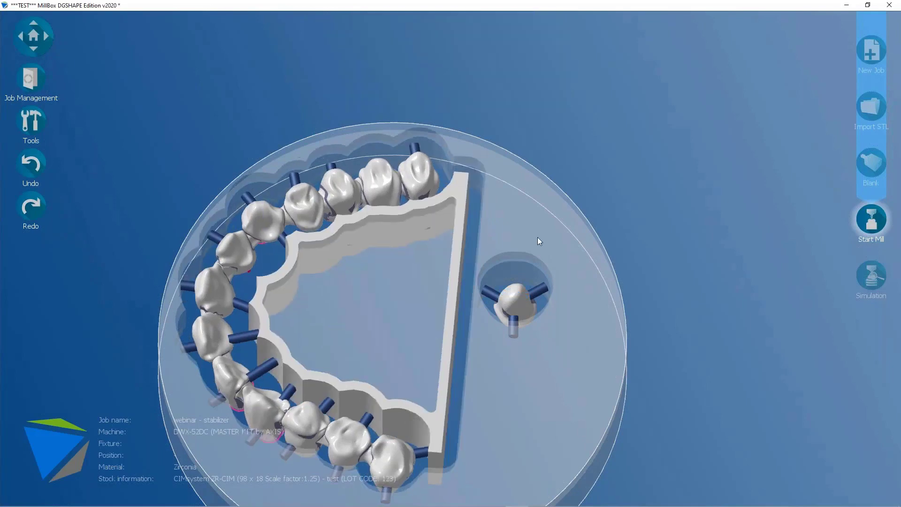
# Try placing the single coping in the empty space inside the hollow stabilizer, and undo the move
pyautogui.click(515, 295)
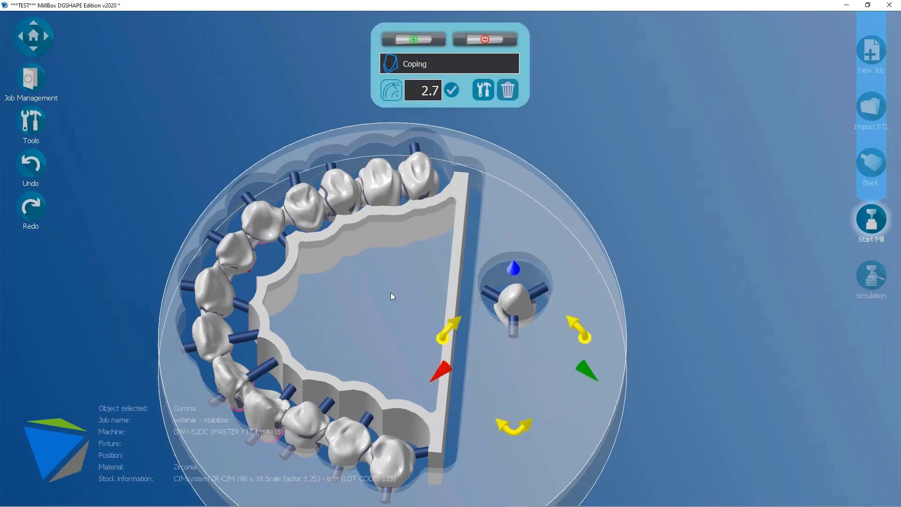
pyautogui.moveTo(390, 297); pyautogui.dragTo(382, 292)
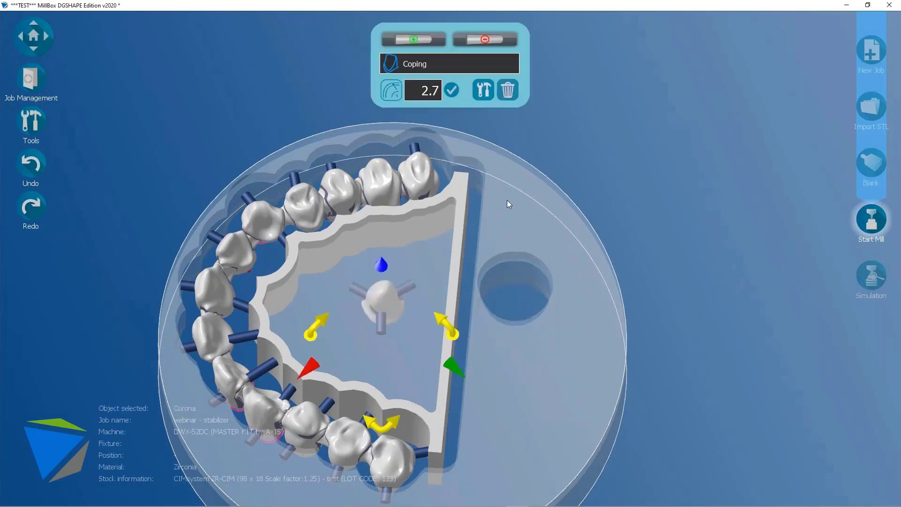
pyautogui.scroll(-2, 507, 200)
pyautogui.click(595, 157)
pyautogui.moveTo(595, 156); pyautogui.dragTo(541, 243, button='right')
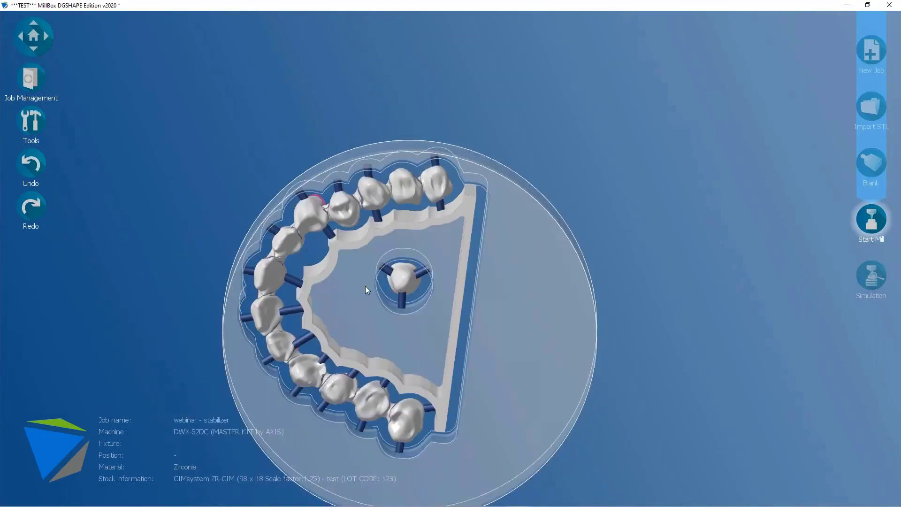
pyautogui.moveTo(408, 284)
pyautogui.mouseDown(button='right')
pyautogui.moveTo(409, 268)
pyautogui.moveTo(398, 281)
pyautogui.mouseUp(button='right')
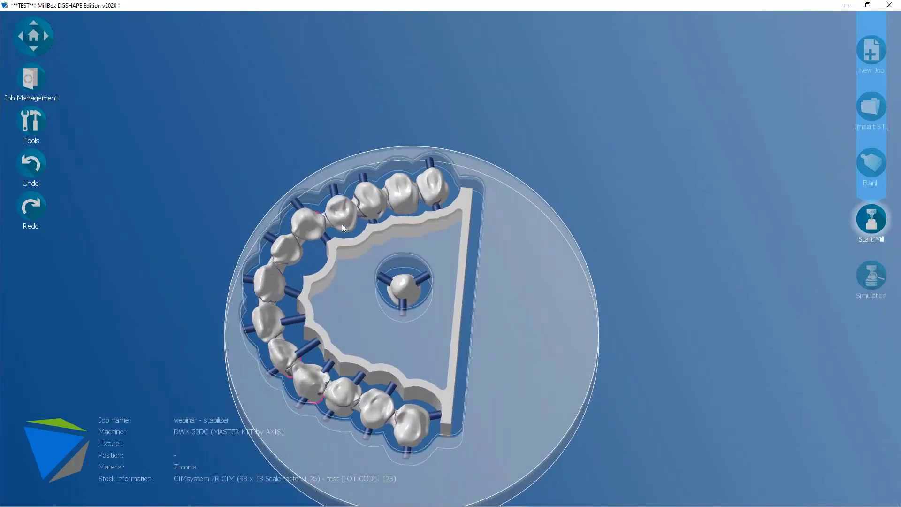
pyautogui.click(24, 162)
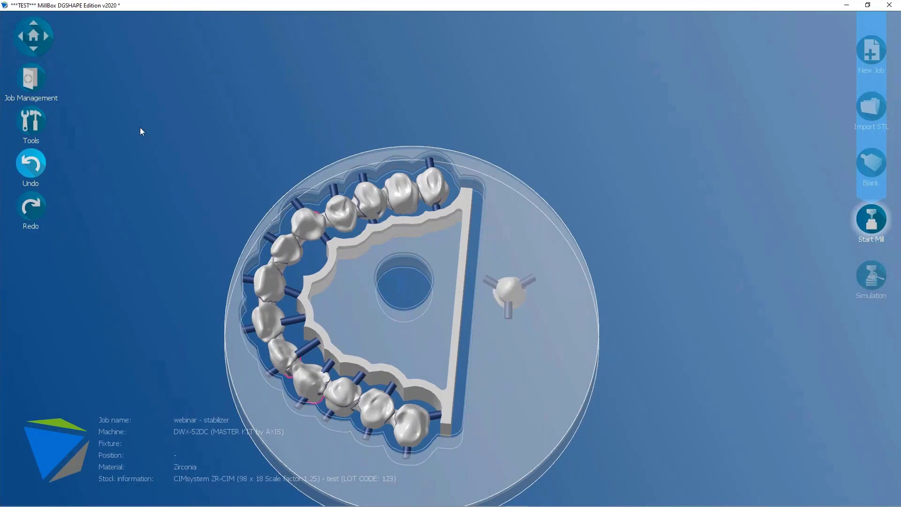
# Reopen the Stabilizer tool, choose the custom stabilizer type and open the SYM folder of stabilizer meshes
pyautogui.click(33, 115)
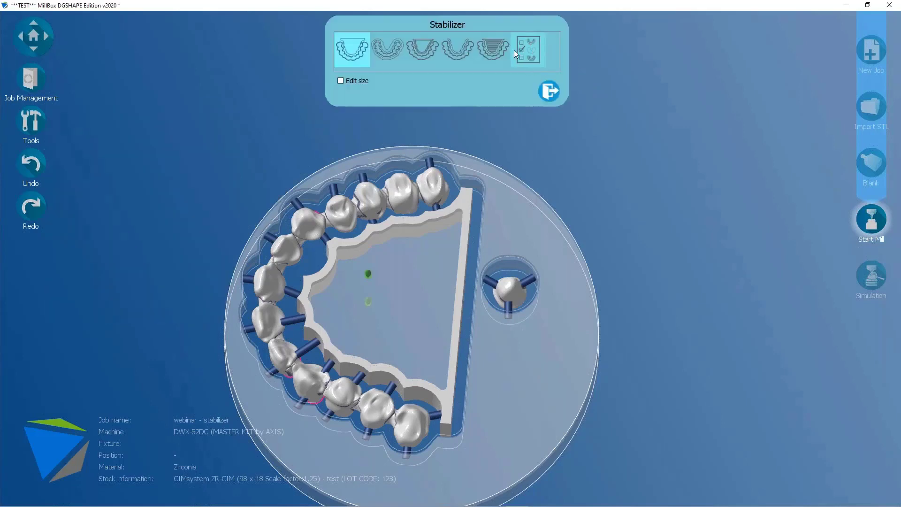
pyautogui.click(529, 49)
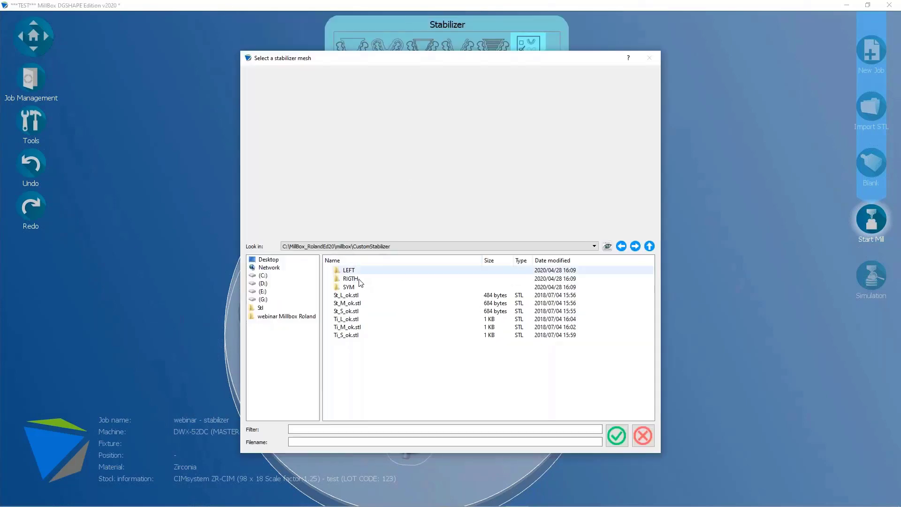
pyautogui.doubleClick(349, 287)
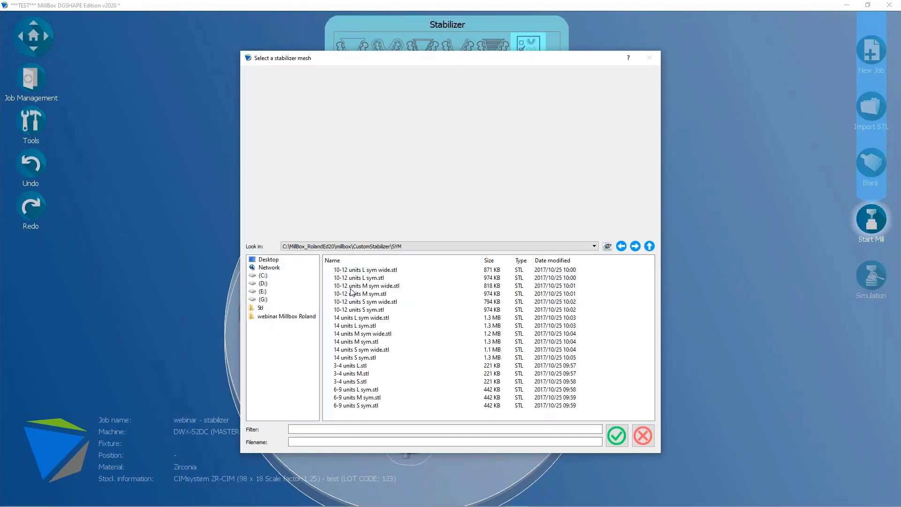
# Preview several 14, 10-12 and 3-4 unit meshes and load 10-12 units M sym wide.stl as the stabilizer
pyautogui.click(358, 319)
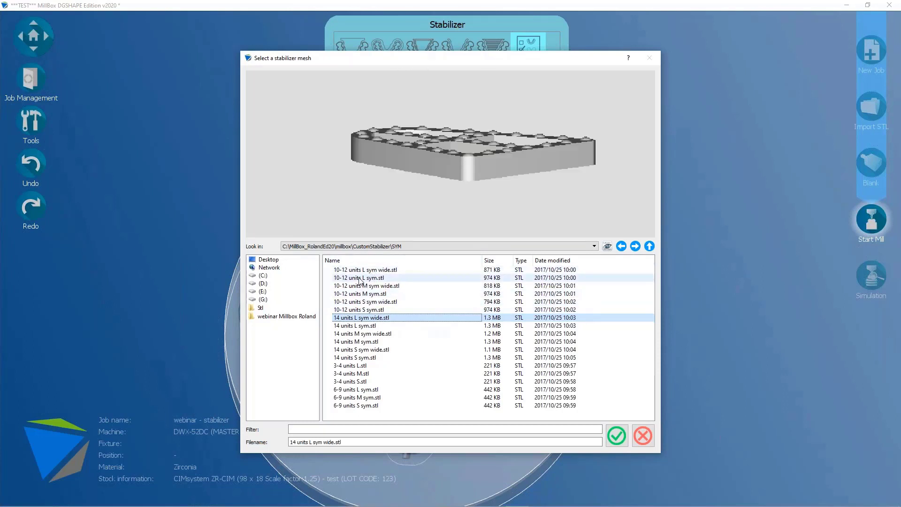
pyautogui.click(346, 272)
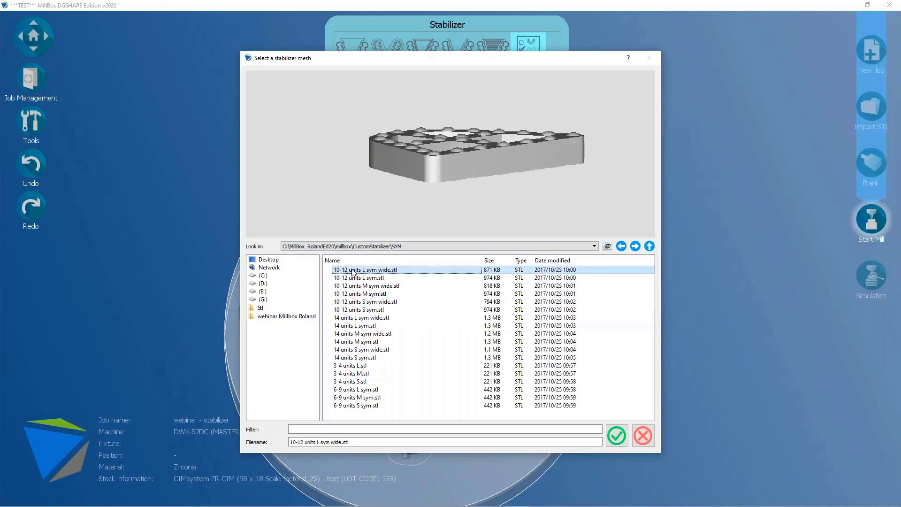
pyautogui.click(352, 373)
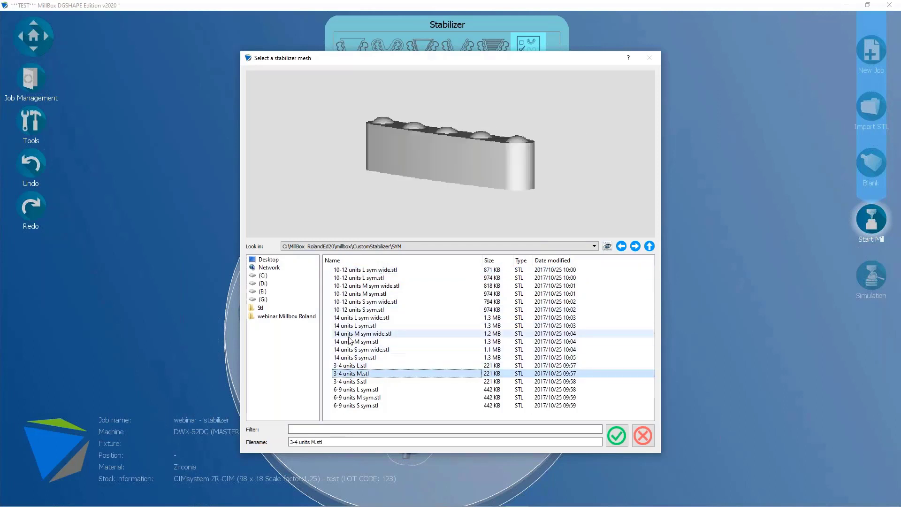
pyautogui.click(362, 303)
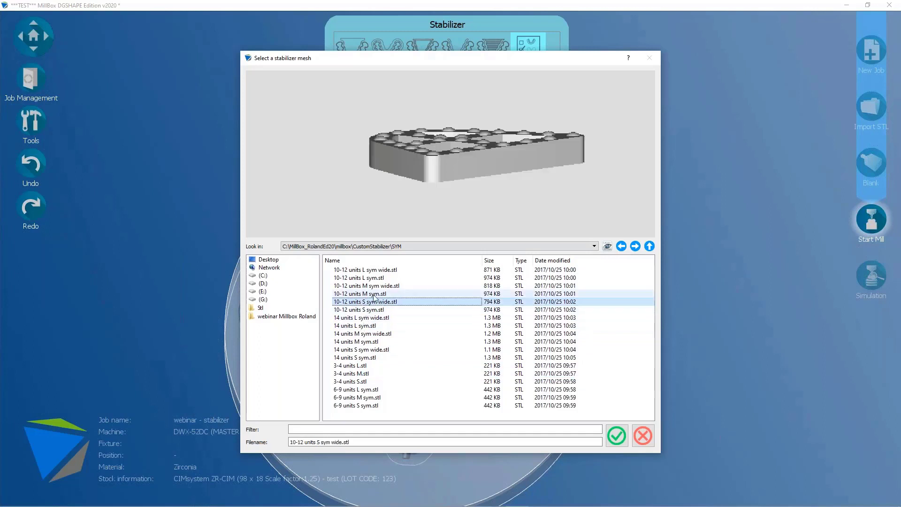
pyautogui.click(375, 284)
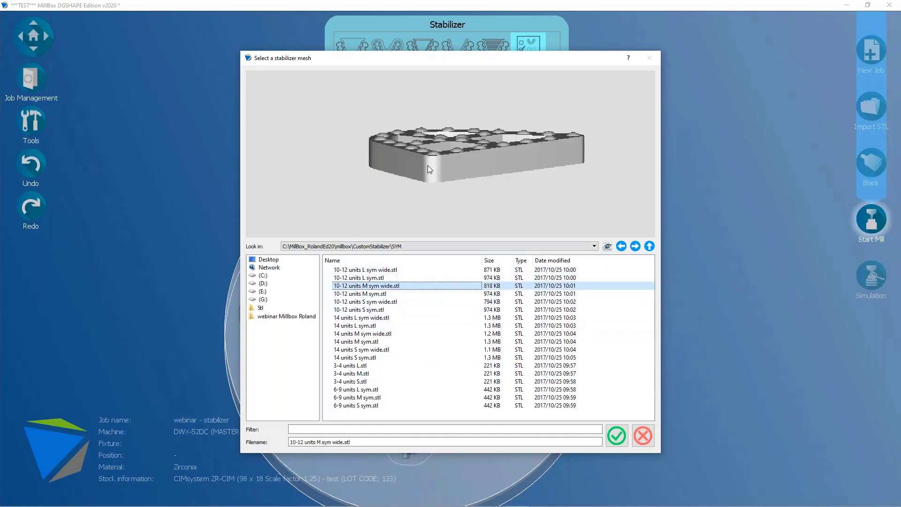
pyautogui.click(613, 434)
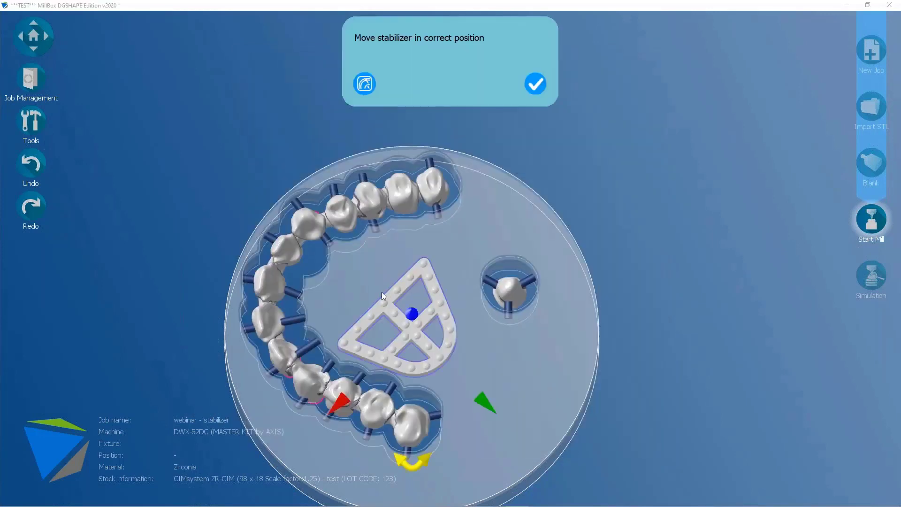
# Rotate the custom stabilizer to follow the arch's curve and move it into the space inside the bridge
pyautogui.moveTo(443, 309); pyautogui.dragTo(423, 325, button='right')
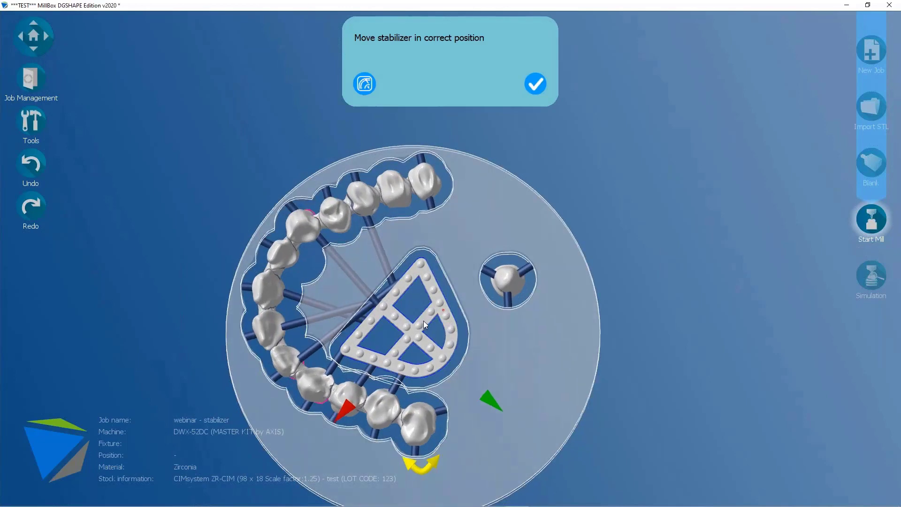
pyautogui.scroll(2, 400, 330)
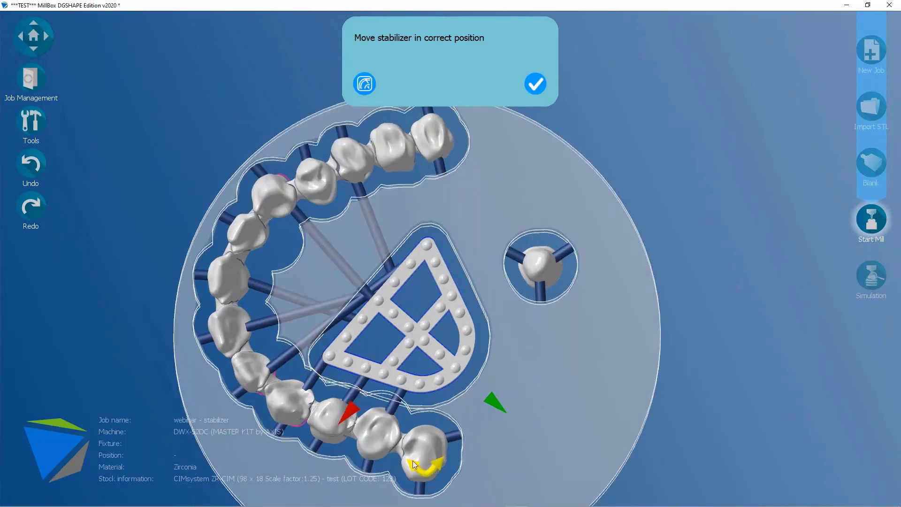
pyautogui.moveTo(426, 472); pyautogui.dragTo(345, 256)
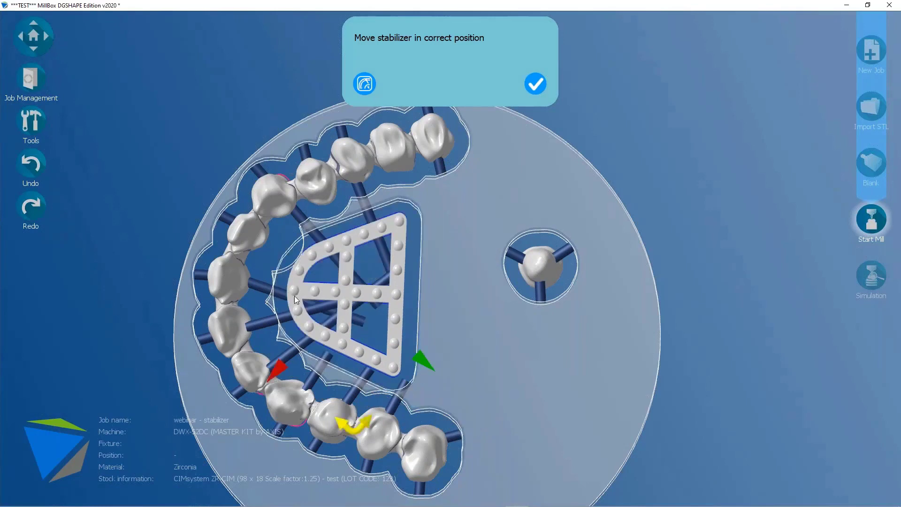
pyautogui.scroll(3, 294, 296)
pyautogui.scroll(1, 295, 310)
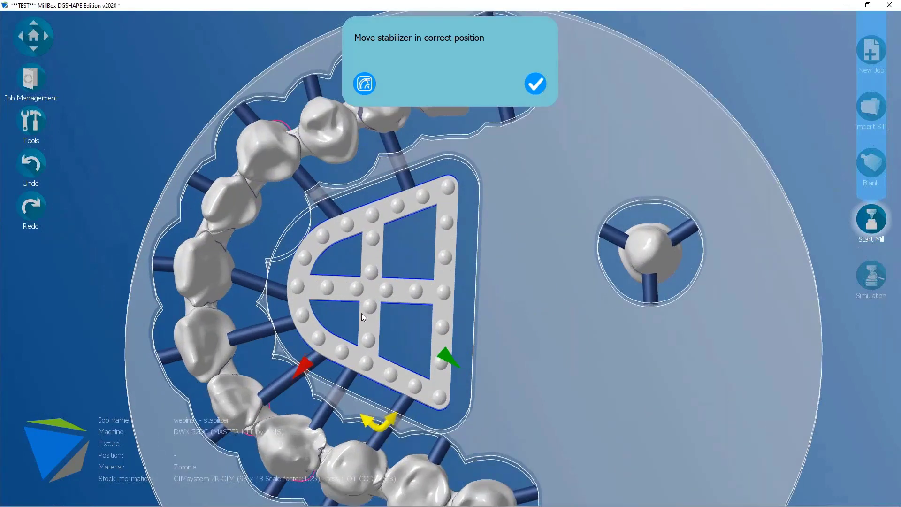
pyautogui.moveTo(303, 366); pyautogui.dragTo(309, 363)
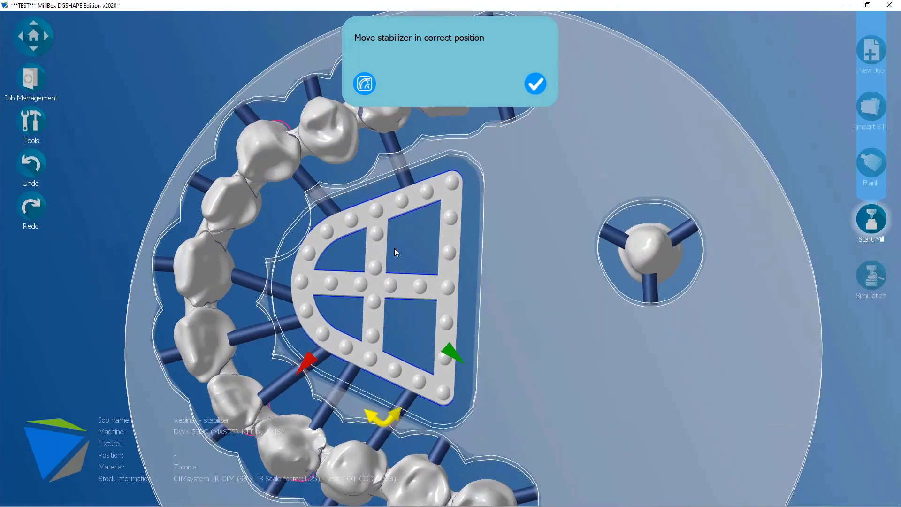
# Shift the custom stabilizer to different spots inside the arch to test overlap and connectors, and leave it clear of the teeth
pyautogui.moveTo(336, 271); pyautogui.dragTo(400, 271)
pyautogui.scroll(-2, 419, 240)
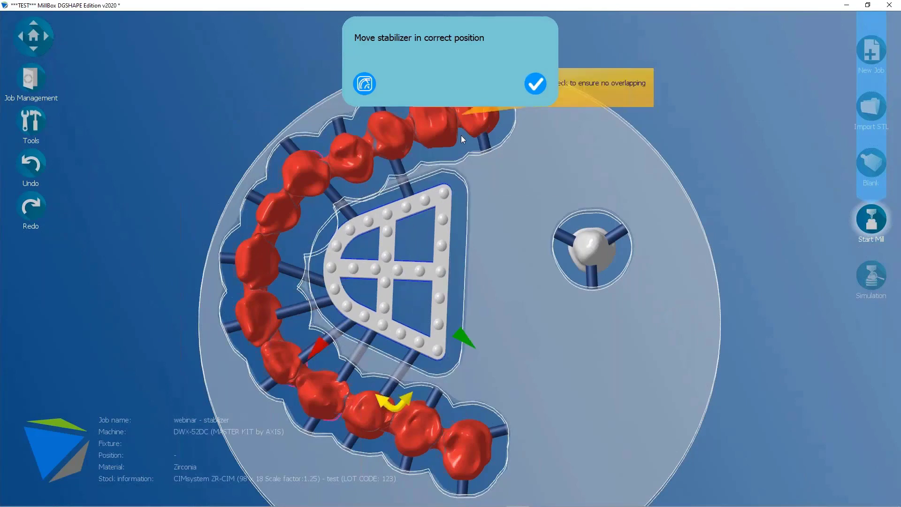
pyautogui.moveTo(452, 275); pyautogui.dragTo(458, 278, button='middle')
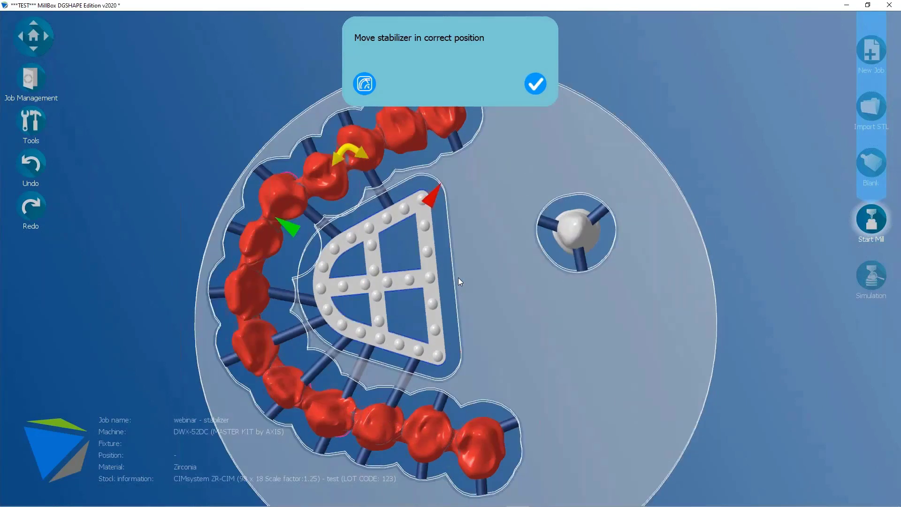
pyautogui.moveTo(379, 277); pyautogui.dragTo(354, 285)
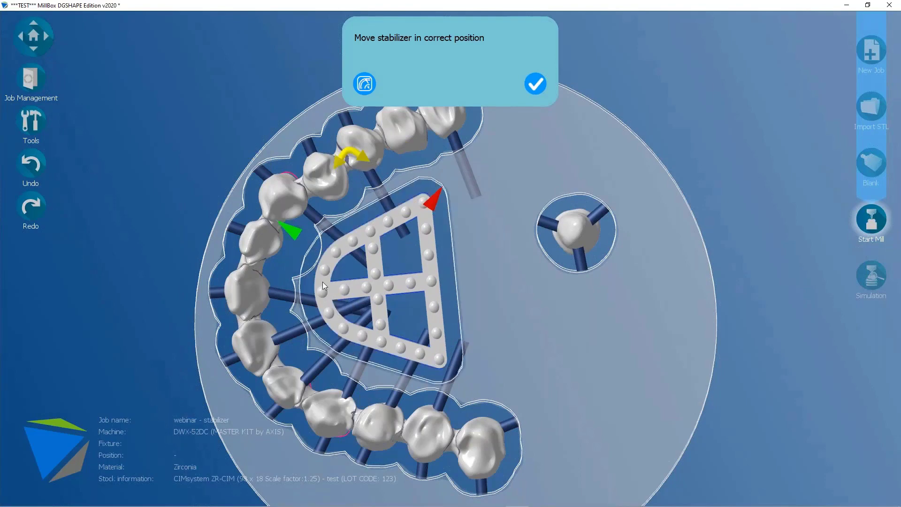
pyautogui.scroll(-2, 457, 347)
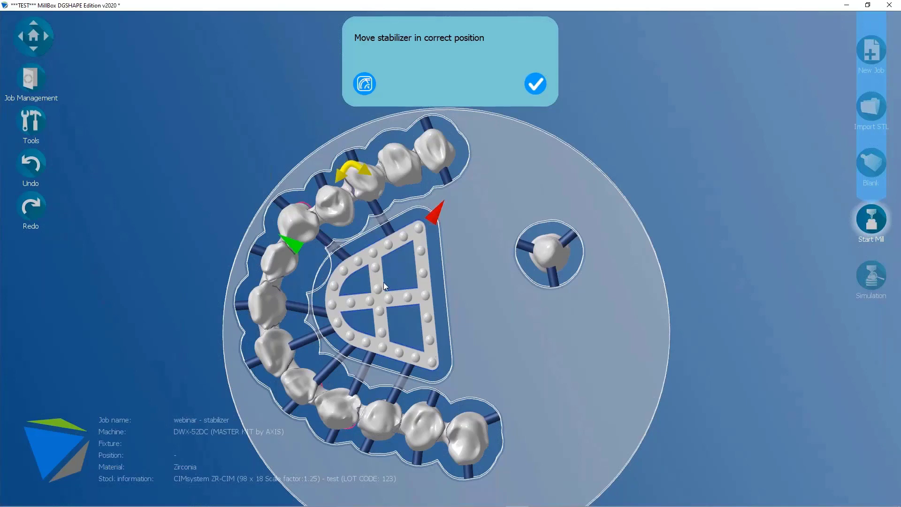
# Increase the custom stabilizer's offset and finalize its position slightly farther from the bridge's front teeth
pyautogui.click(364, 88)
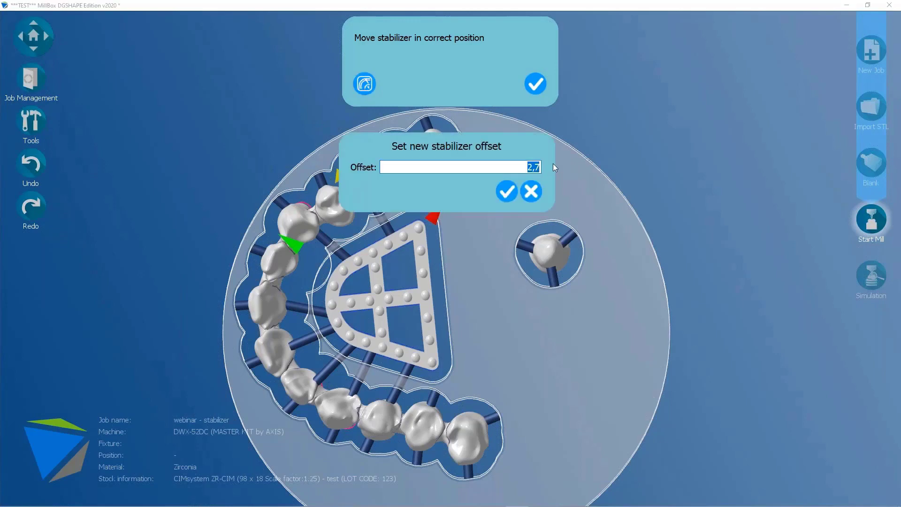
pyautogui.click(505, 190)
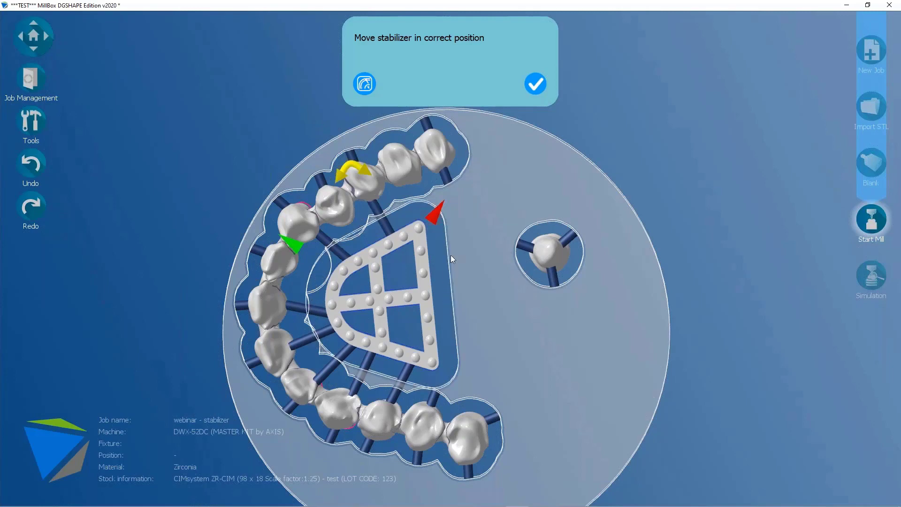
pyautogui.moveTo(375, 298); pyautogui.dragTo(390, 298)
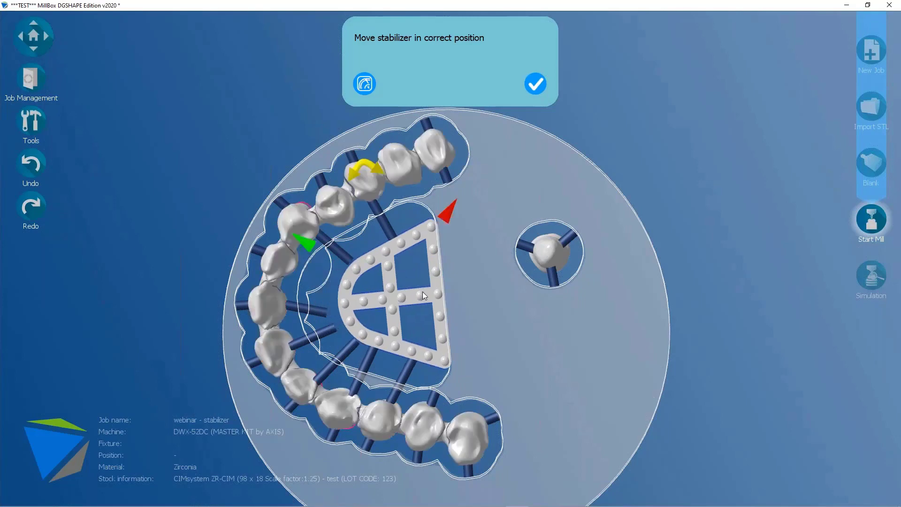
pyautogui.click(541, 80)
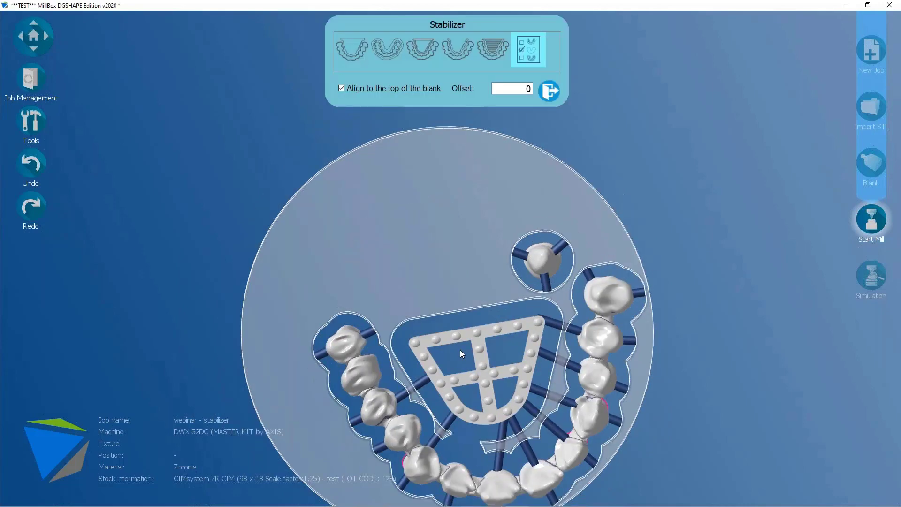
# Replace the custom stabilizer mesh with the first standard stabilizer type, a solid plate filling the inside of the bridge
pyautogui.scroll(1, 507, 425)
pyautogui.scroll(-3, 429, 185)
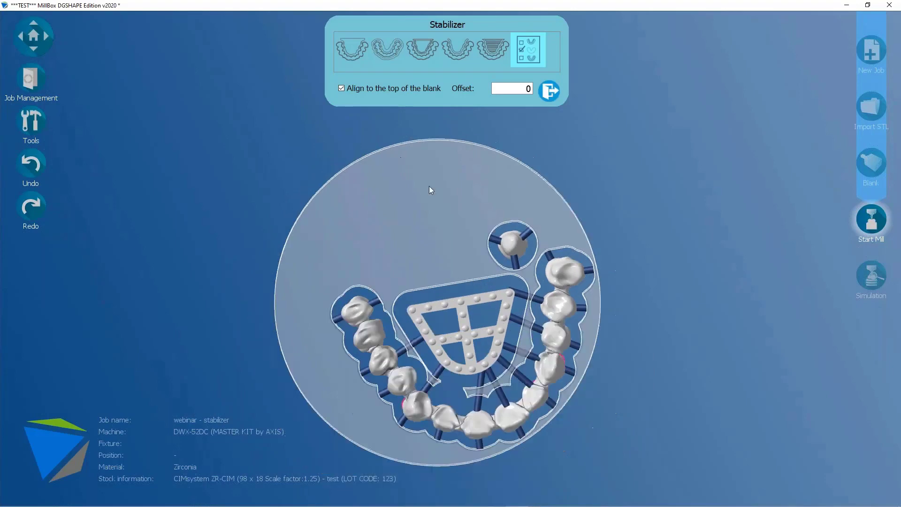
pyautogui.scroll(2, 547, 374)
pyautogui.scroll(1, 547, 373)
pyautogui.click(358, 60)
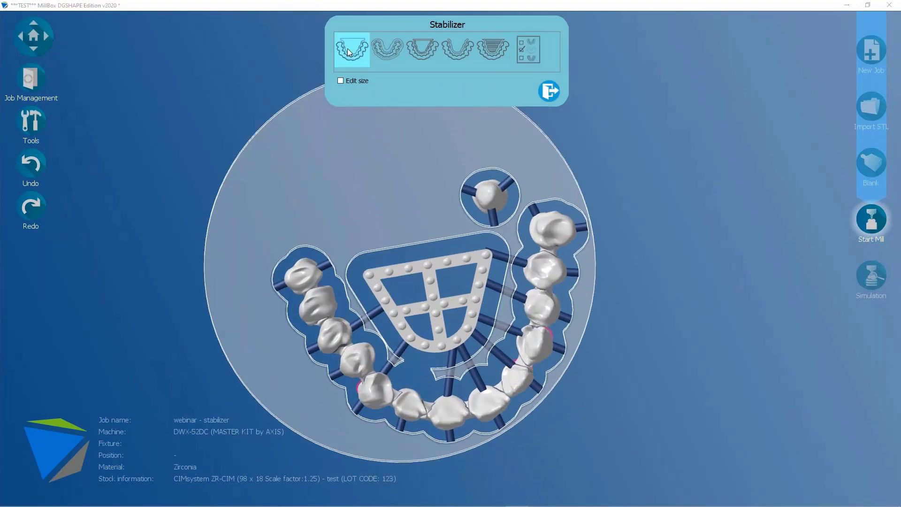
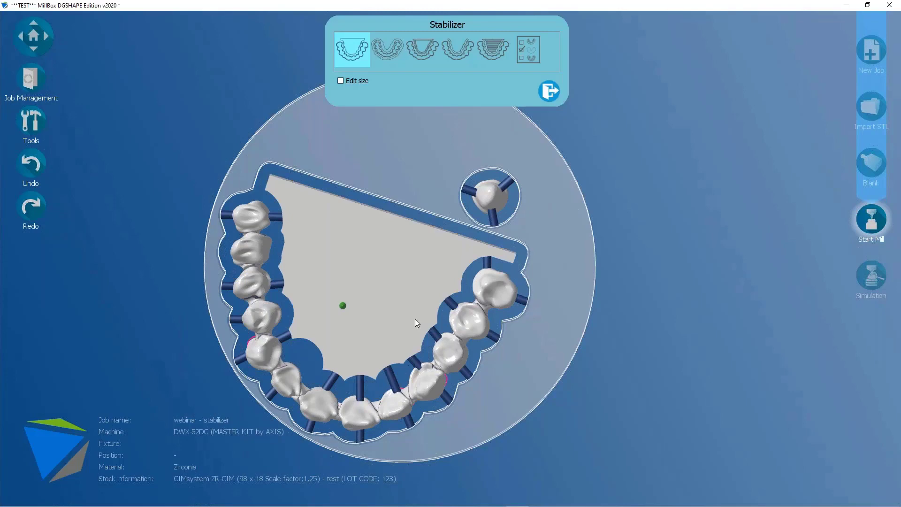
# Leave the stabilizer settings and open the recent job webinar - post&core
pyautogui.click(35, 74)
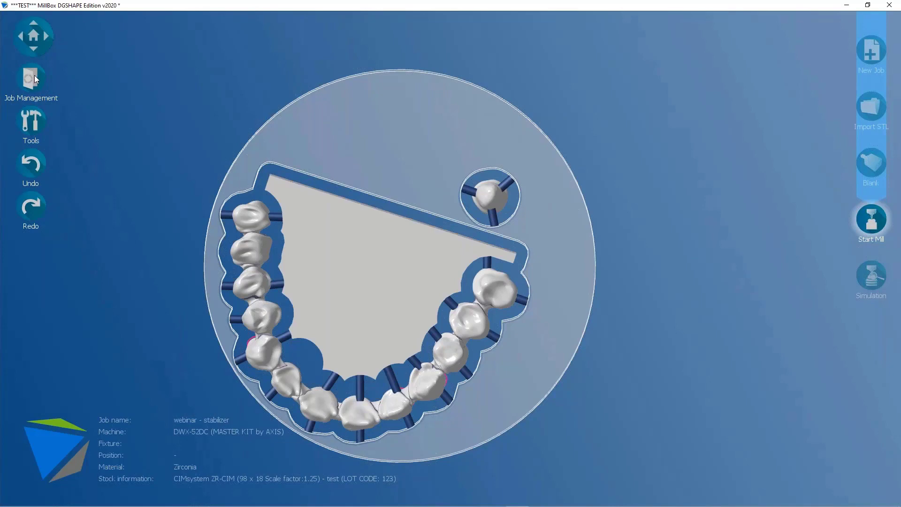
pyautogui.click(34, 75)
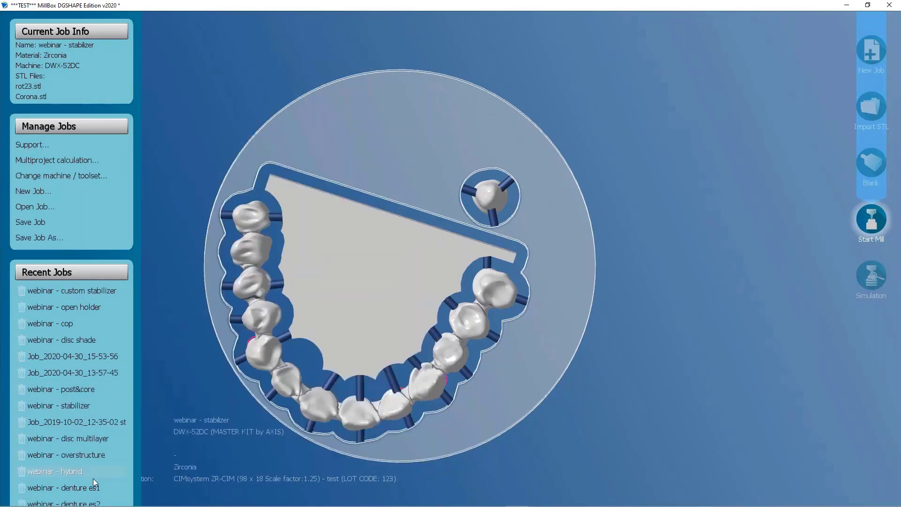
pyautogui.click(80, 389)
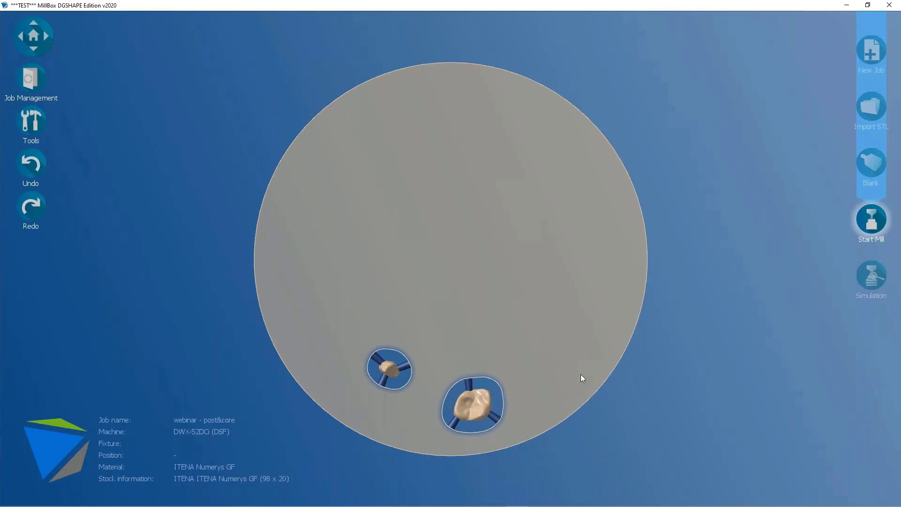
# Examine both post-and-core parts in the disc from several angles and check the Post and Core object type offered for STL import
pyautogui.moveTo(581, 374); pyautogui.dragTo(559, 313, button='middle')
pyautogui.scroll(2, 445, 361)
pyautogui.scroll(-2, 498, 435)
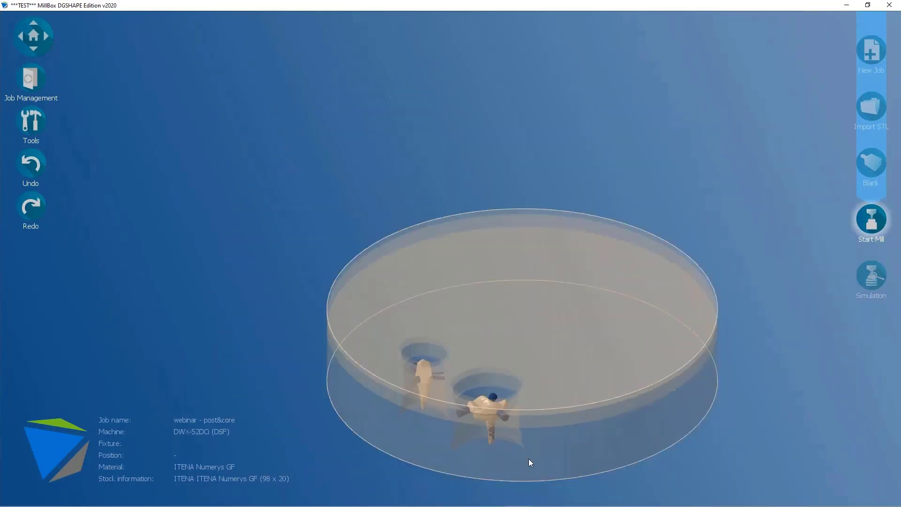
pyautogui.scroll(2, 529, 459)
pyautogui.moveTo(528, 461); pyautogui.dragTo(388, 340, button='middle')
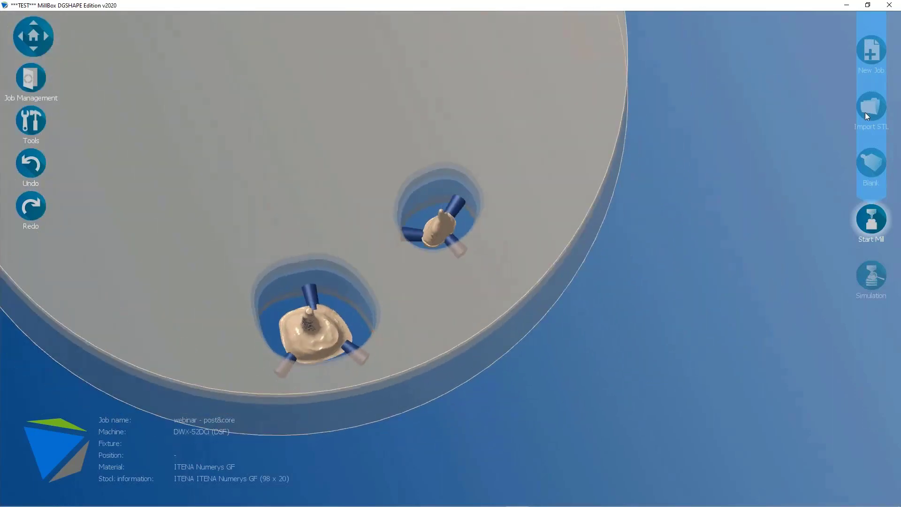
pyautogui.click(874, 108)
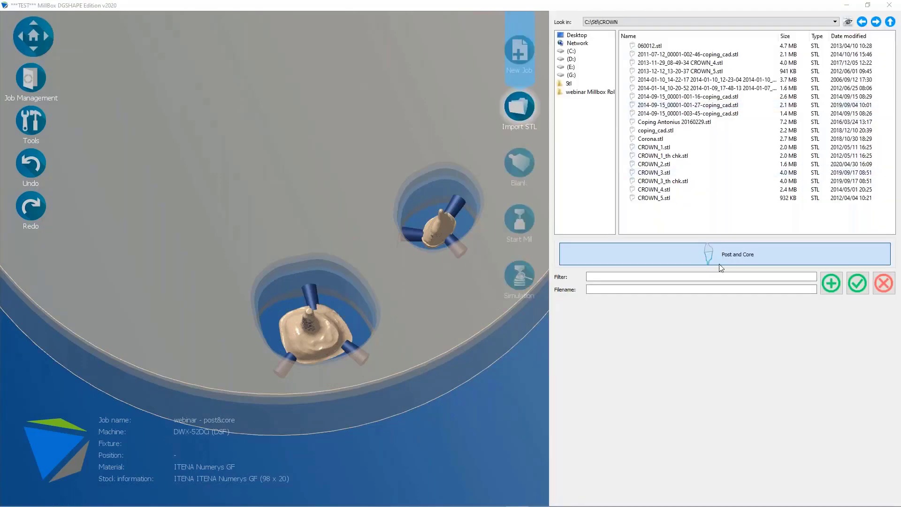
pyautogui.click(884, 283)
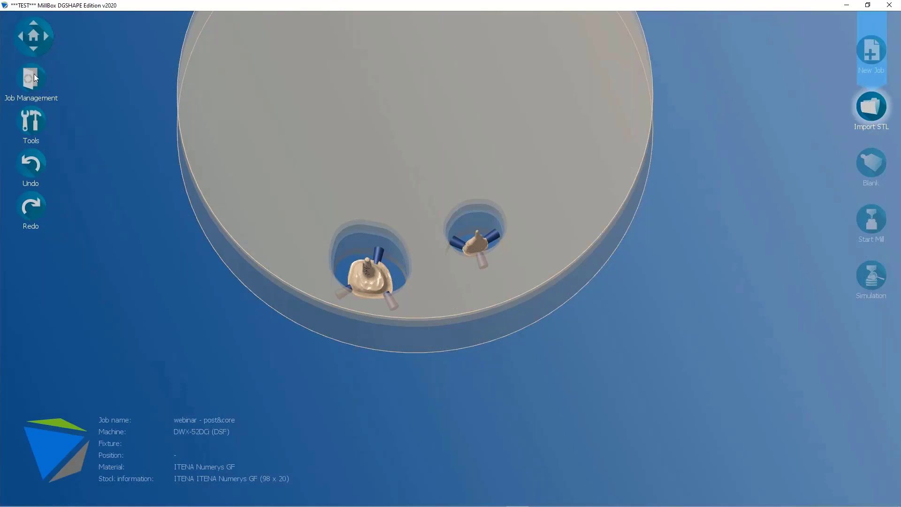
# Open the recent job webinar - overstructure
pyautogui.click(38, 86)
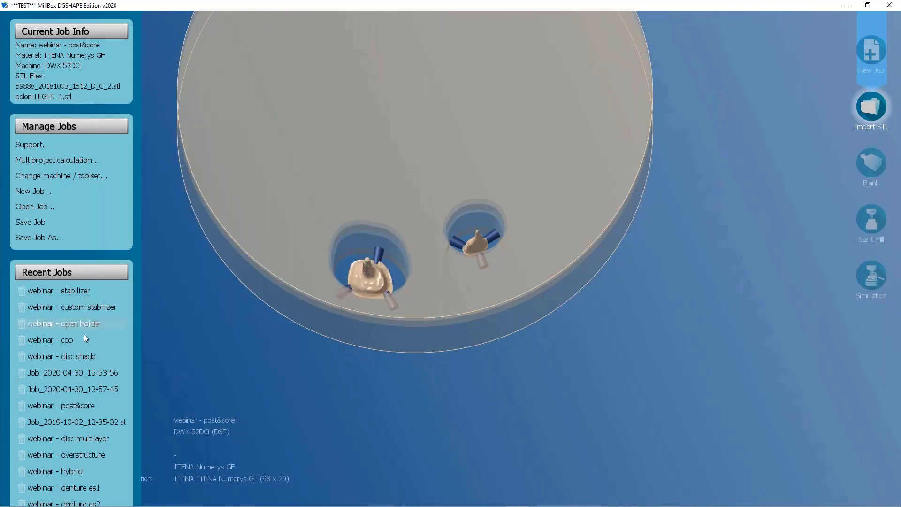
pyautogui.moveTo(80, 358)
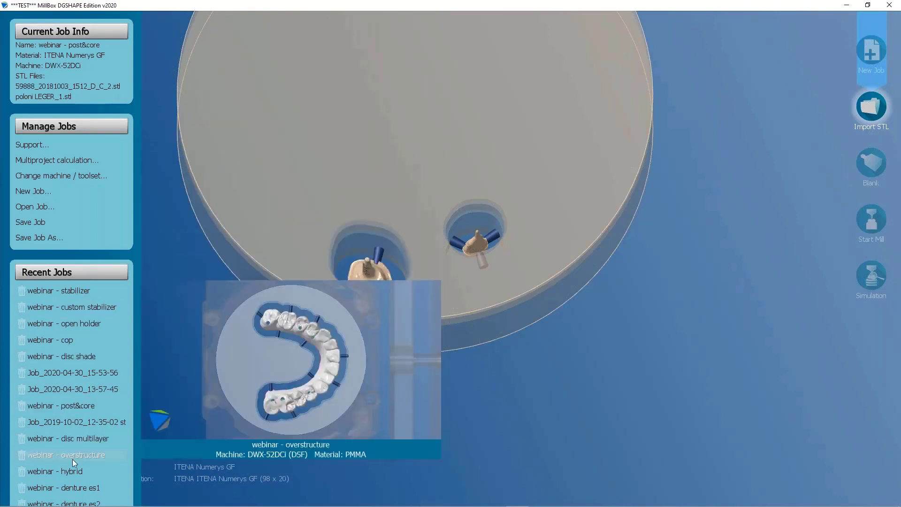
pyautogui.click(74, 457)
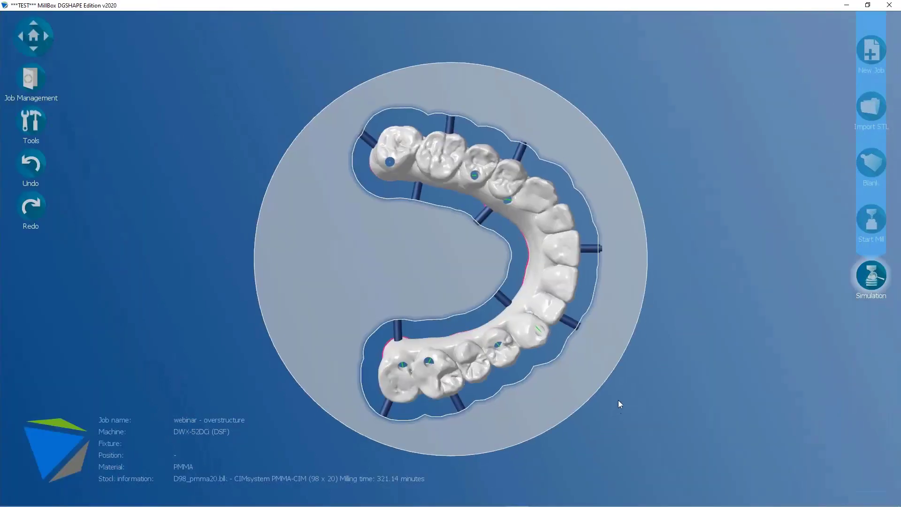
# Examine the overstructure's hollow underside, margin lines and screw channels, including the channel openings on the tooth side
pyautogui.moveTo(618, 400); pyautogui.dragTo(534, 304, button='right')
pyautogui.scroll(-5, 534, 304)
pyautogui.scroll(10, 534, 304)
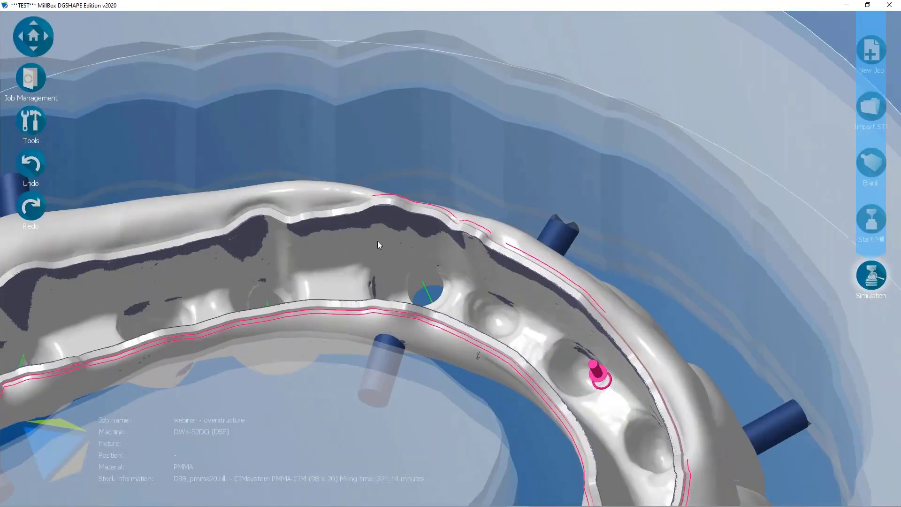
pyautogui.scroll(-5, 435, 286)
pyautogui.moveTo(401, 308); pyautogui.dragTo(246, 346, button='right')
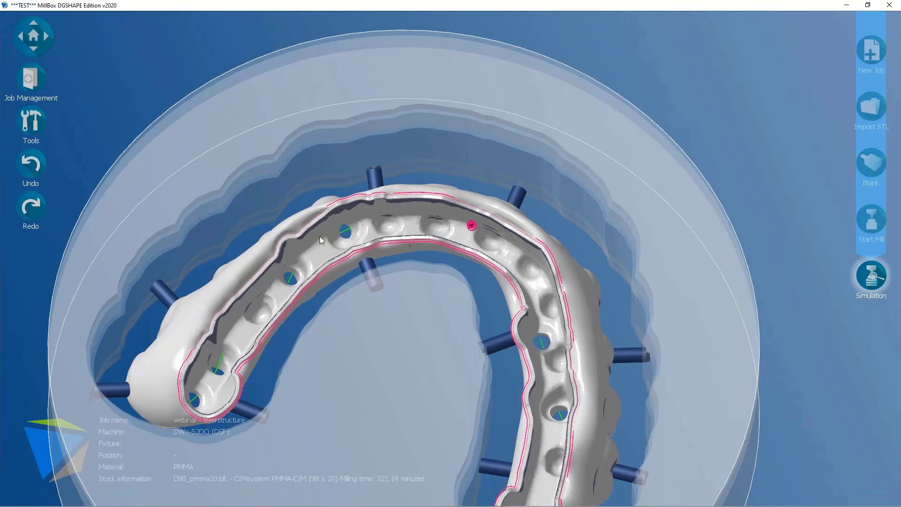
pyautogui.scroll(-2, 369, 190)
pyautogui.moveTo(378, 201); pyautogui.dragTo(542, 241, button='right')
pyautogui.moveTo(407, 246); pyautogui.dragTo(399, 276, button='right')
pyautogui.scroll(2, 187, 355)
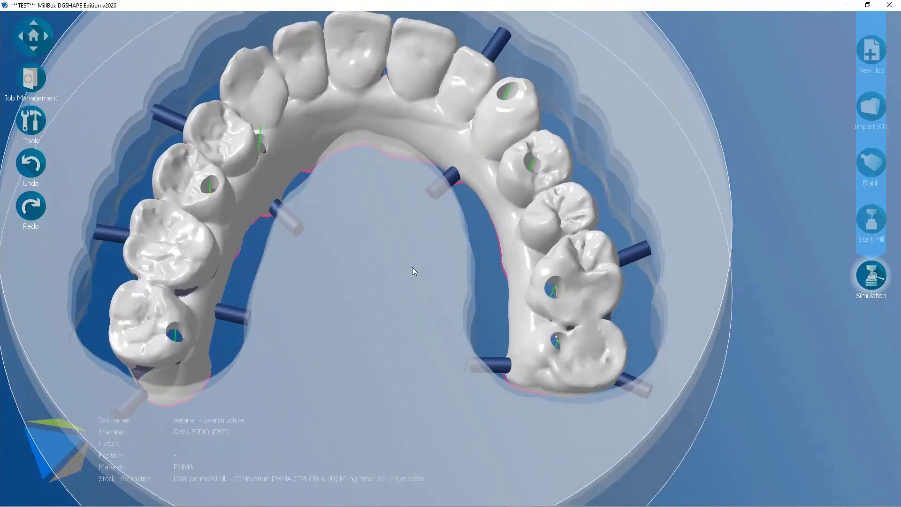
pyautogui.moveTo(407, 286); pyautogui.dragTo(449, 303, button='right')
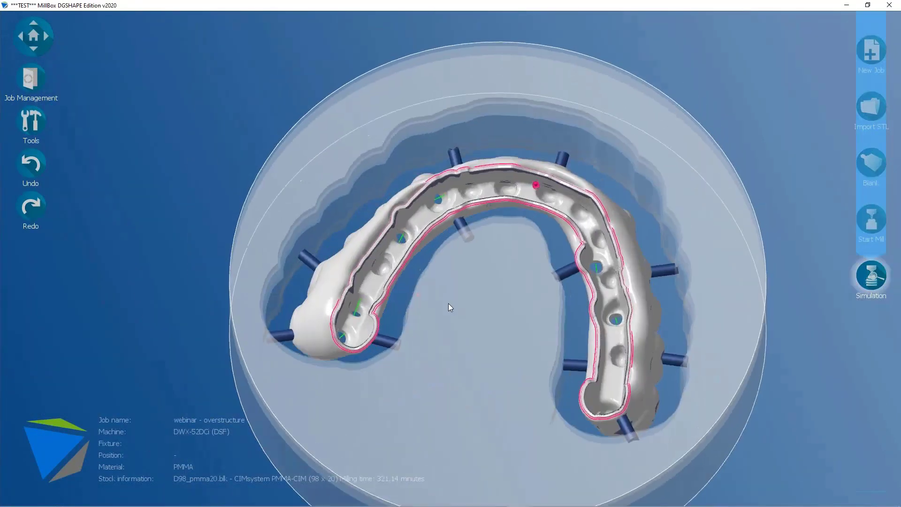
# Examine the surfaces closing the overstructure's hollow underside from increasingly tilted angles
pyautogui.scroll(2, 445, 287)
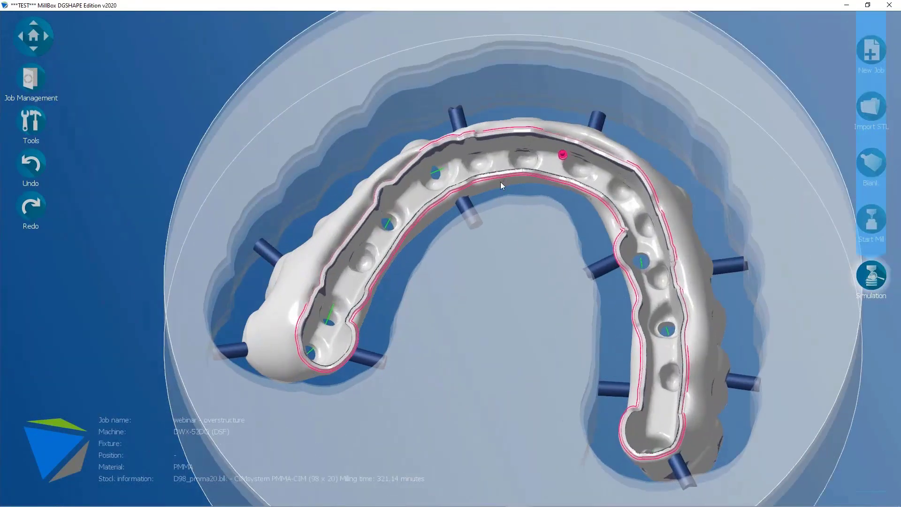
pyautogui.moveTo(517, 233); pyautogui.dragTo(508, 210, button='right')
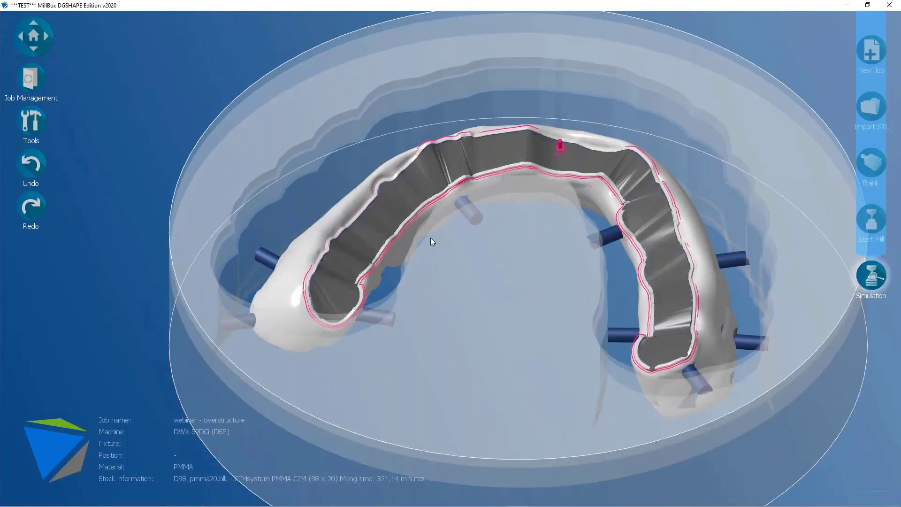
pyautogui.moveTo(368, 277); pyautogui.dragTo(369, 275, button='right')
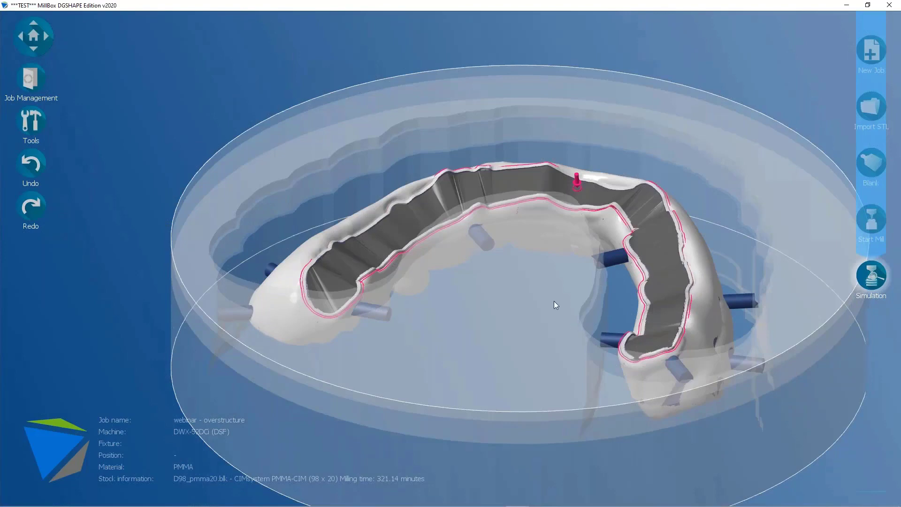
# Examine the red caps over the screw channel openings on the tooth side, then the uncovered openings
pyautogui.moveTo(553, 301); pyautogui.dragTo(532, 194, button='right')
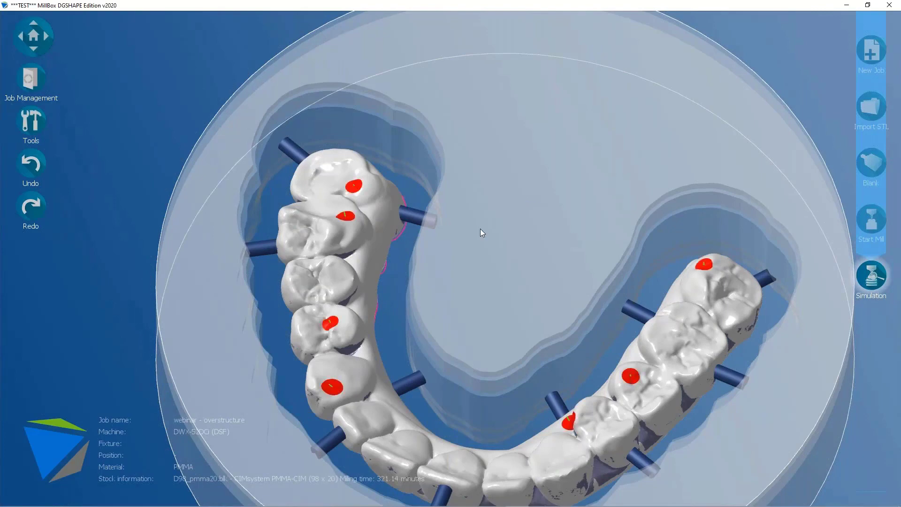
pyautogui.moveTo(457, 230); pyautogui.dragTo(459, 211, button='right')
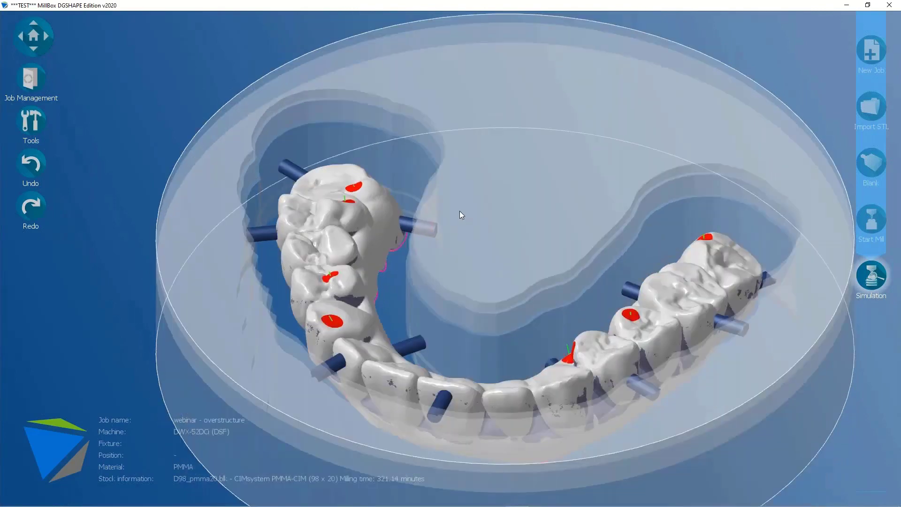
pyautogui.scroll(3, 345, 275)
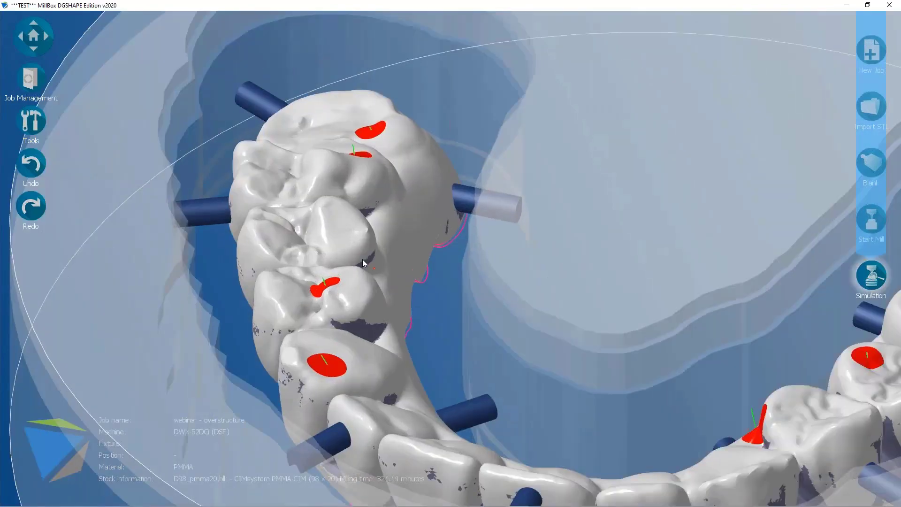
pyautogui.moveTo(363, 259); pyautogui.dragTo(348, 235, button='right')
pyautogui.scroll(-3, 415, 196)
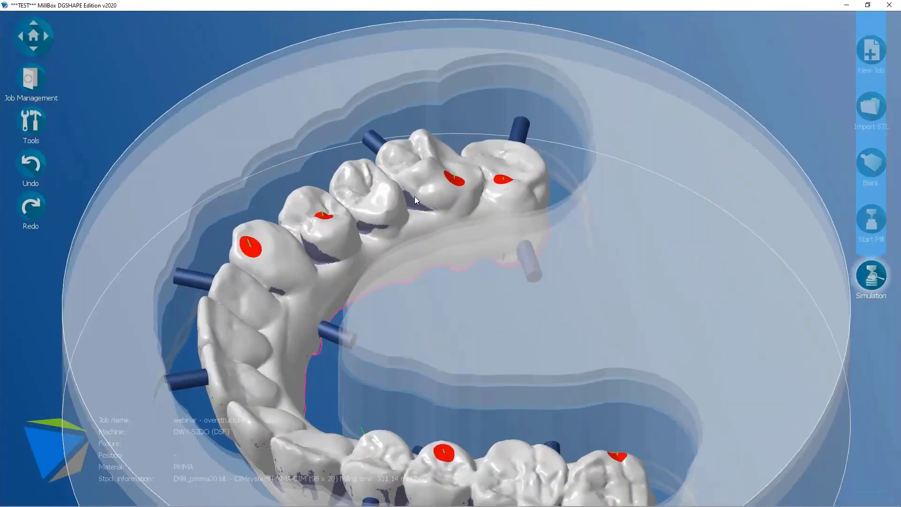
pyautogui.moveTo(414, 196); pyautogui.dragTo(281, 230, button='right')
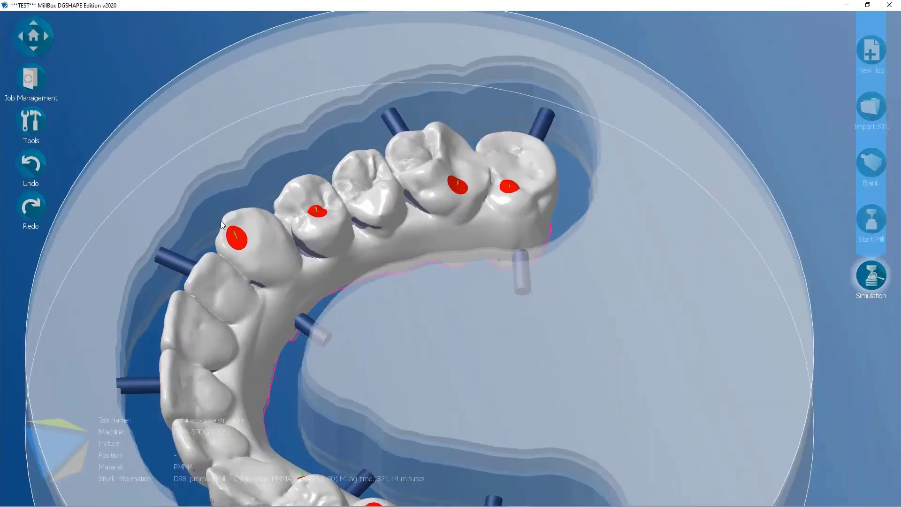
pyautogui.moveTo(334, 218); pyautogui.dragTo(333, 220, button='right')
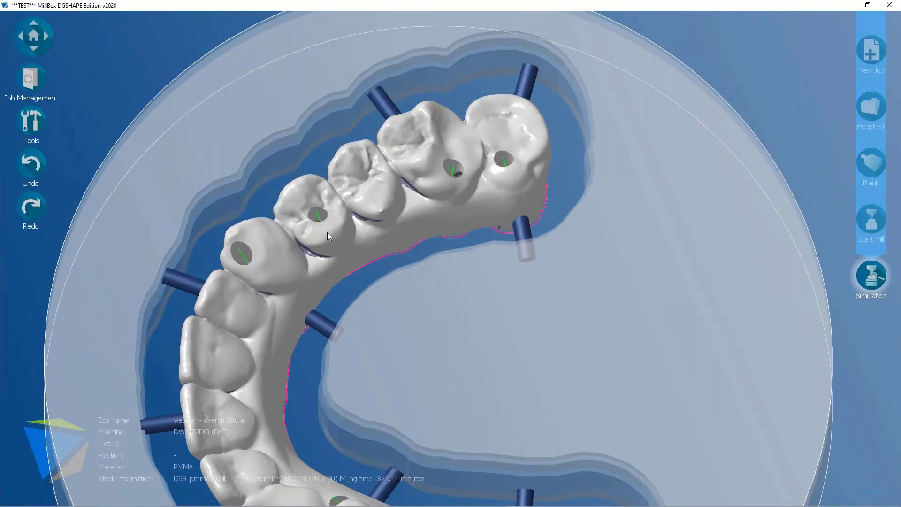
# Locate the Report tool, then open webinar - open holder.pdf from the Millbox Reports folder in Adobe Acrobat Reader
pyautogui.click(28, 118)
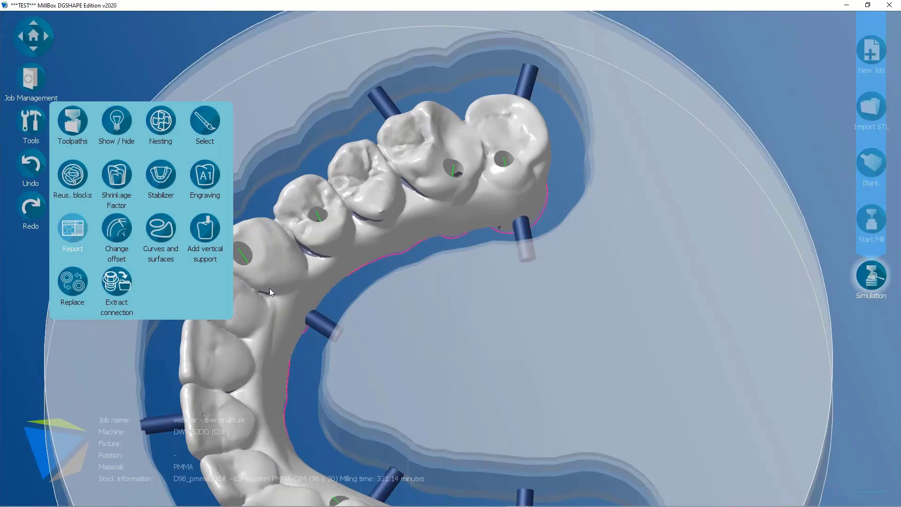
pyautogui.moveTo(449, 504)
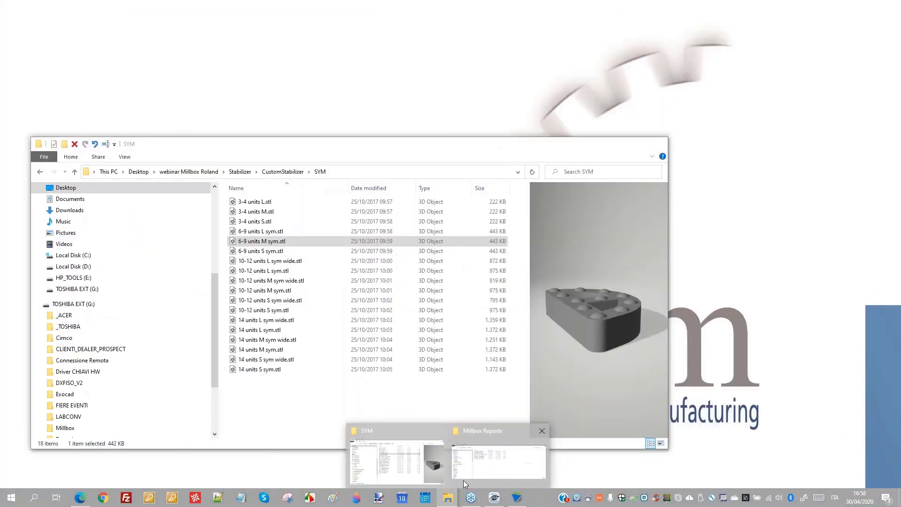
pyautogui.click(466, 480)
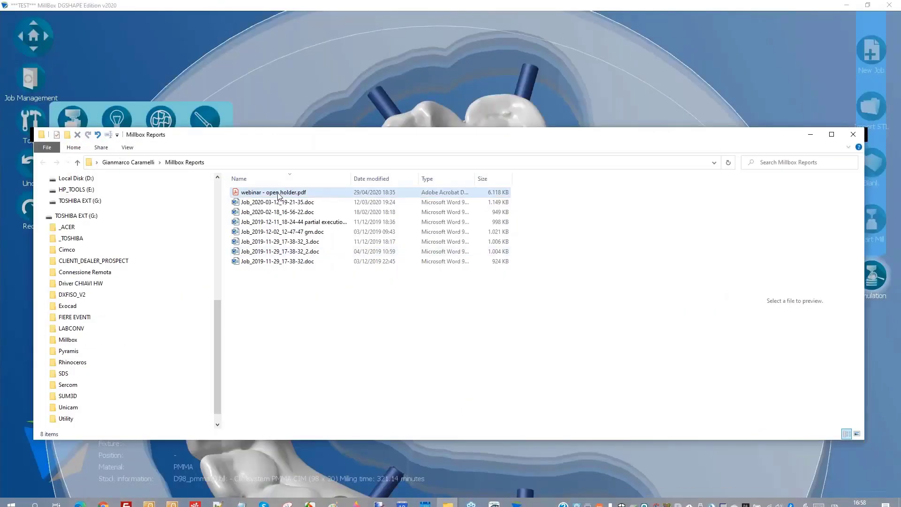
pyautogui.click(277, 193)
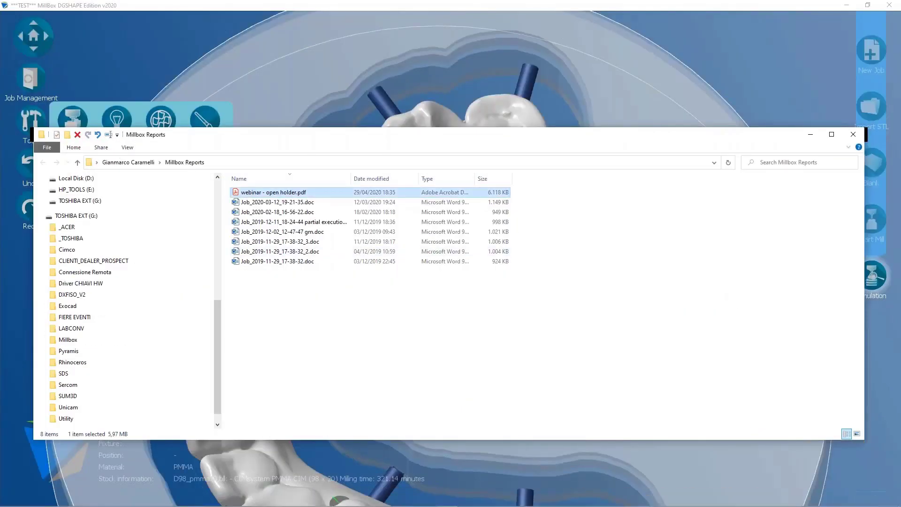
pyautogui.doubleClick(277, 193)
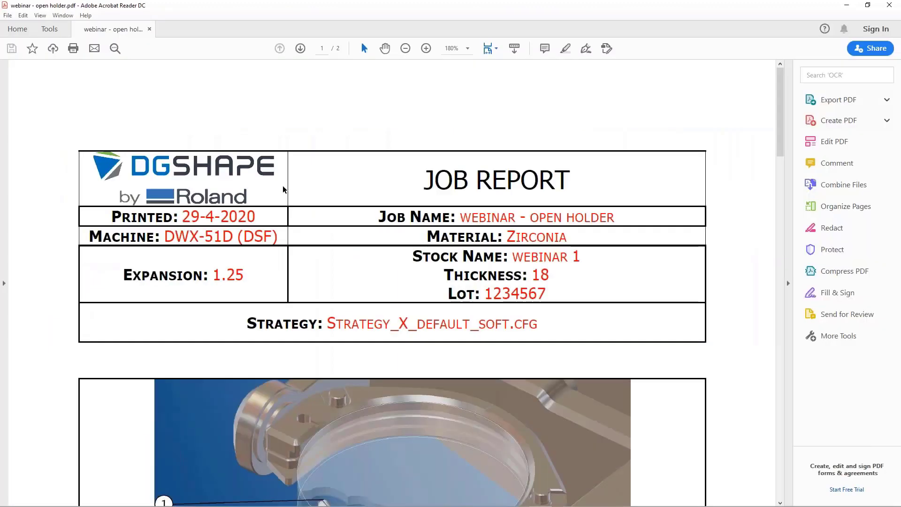
# Read the job report's machine, material, stock and strategy details, numbered part image and parts table
pyautogui.scroll(-3, 271, 192)
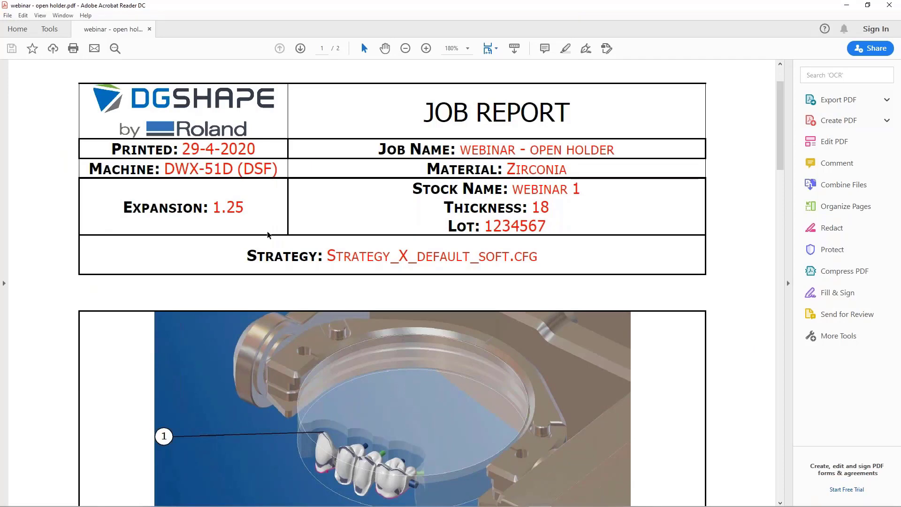
pyautogui.scroll(-3, 310, 218)
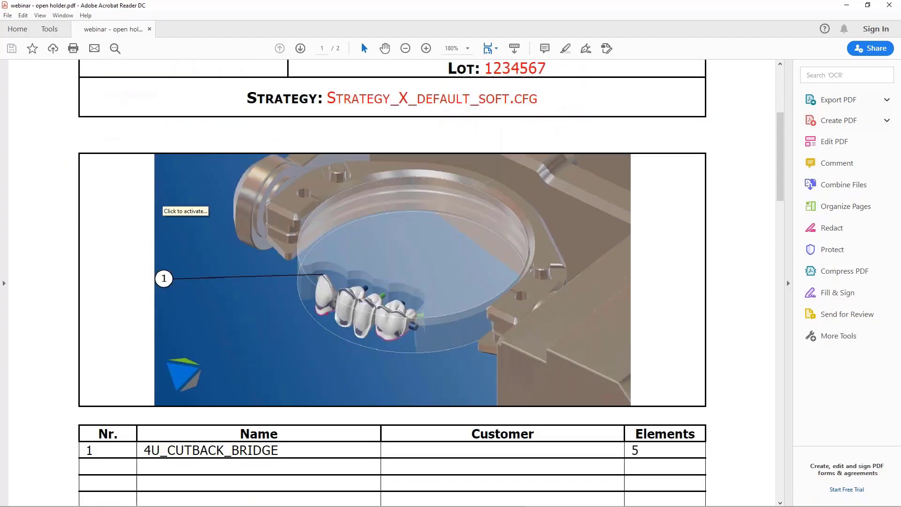
pyautogui.scroll(2, 310, 218)
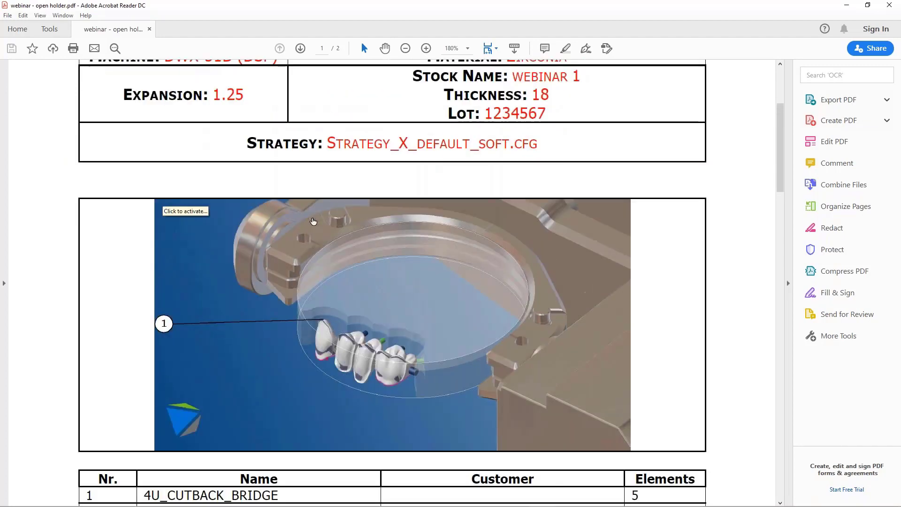
pyautogui.scroll(-2, 314, 229)
pyautogui.scroll(3, 315, 229)
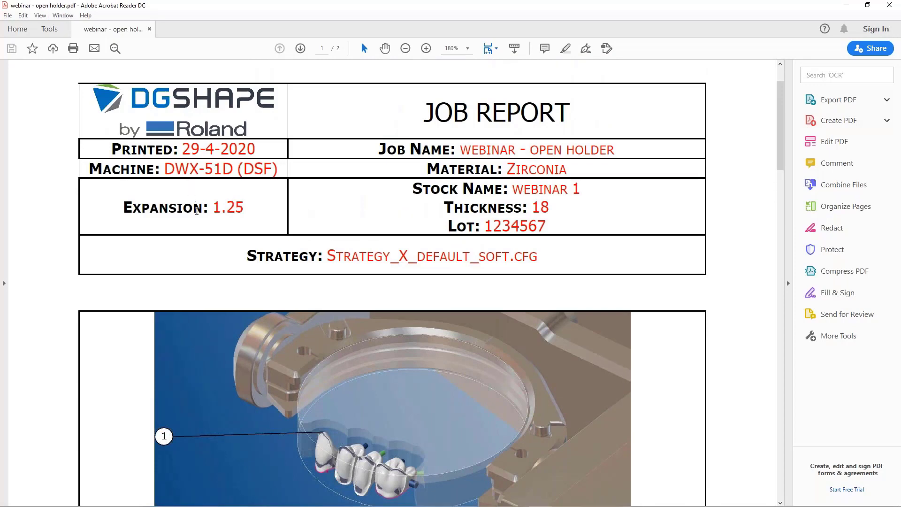
# Activate the job report's embedded 3D part image and examine the numbered bridge in the open-holder disc from tilted, closer and farther views
pyautogui.scroll(-1, 195, 209)
pyautogui.scroll(-1, 192, 235)
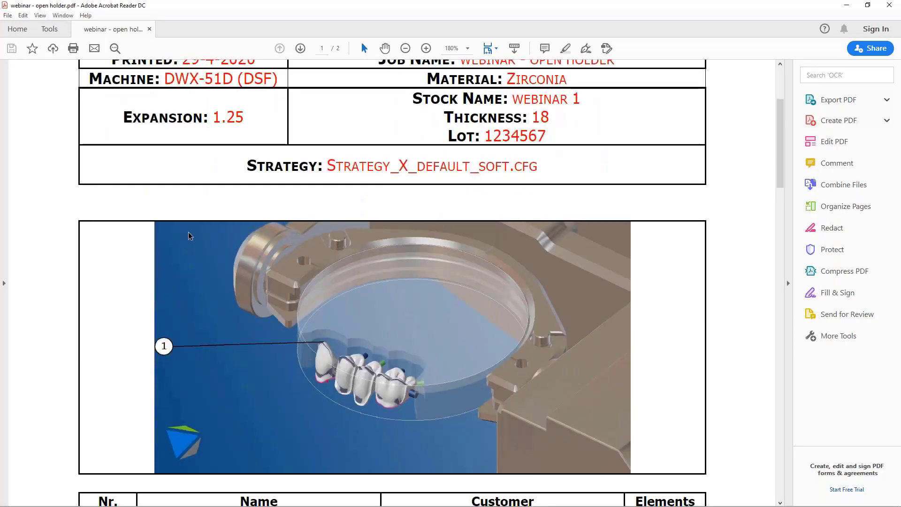
pyautogui.click(201, 291)
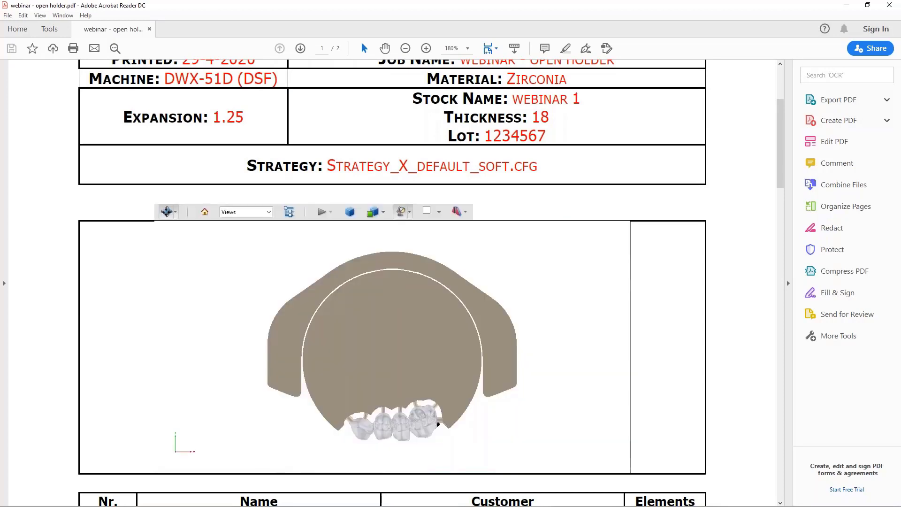
pyautogui.moveTo(526, 392); pyautogui.dragTo(503, 388)
pyautogui.scroll(3, 460, 449)
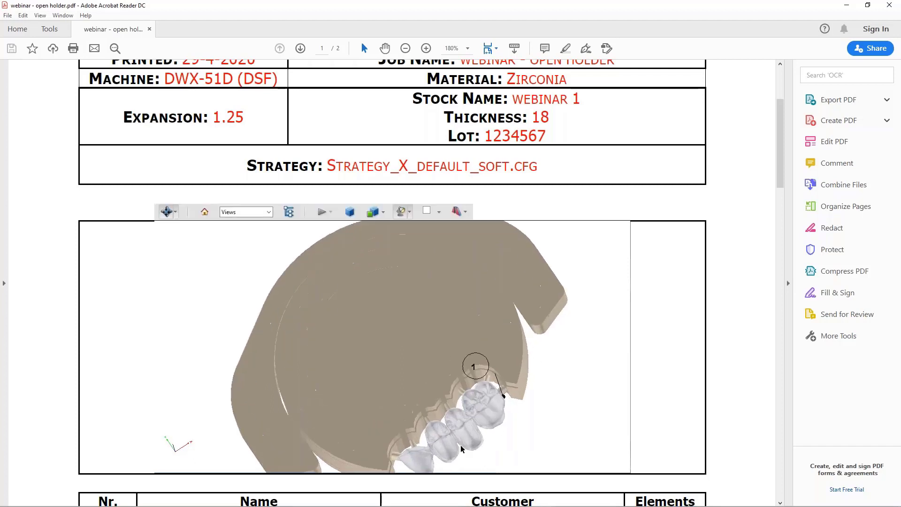
pyautogui.moveTo(529, 415); pyautogui.dragTo(497, 400)
pyautogui.scroll(-3, 361, 324)
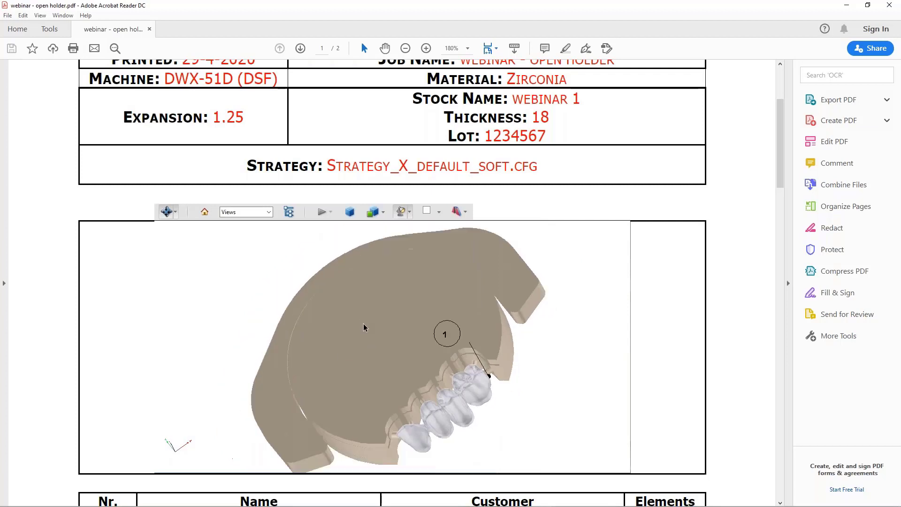
pyautogui.moveTo(535, 405); pyautogui.dragTo(536, 407)
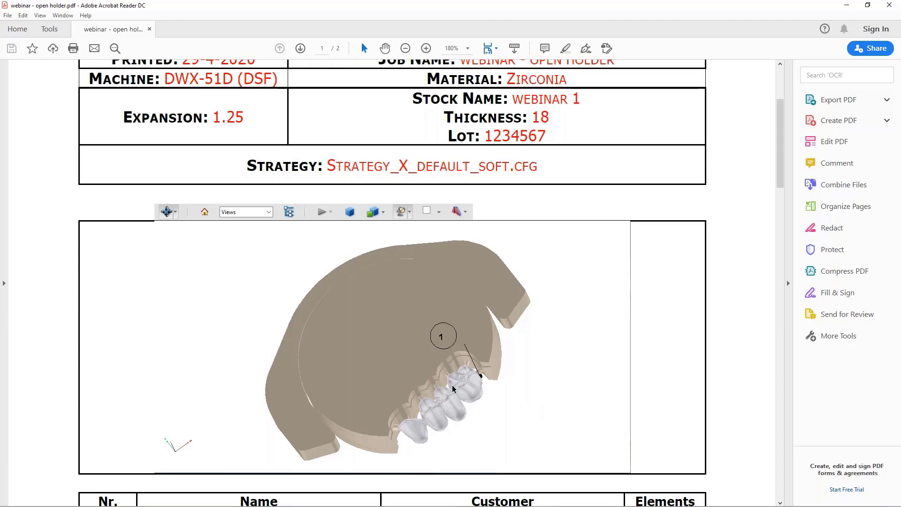
pyautogui.moveTo(455, 389); pyautogui.dragTo(385, 309)
pyautogui.scroll(-5, 525, 271)
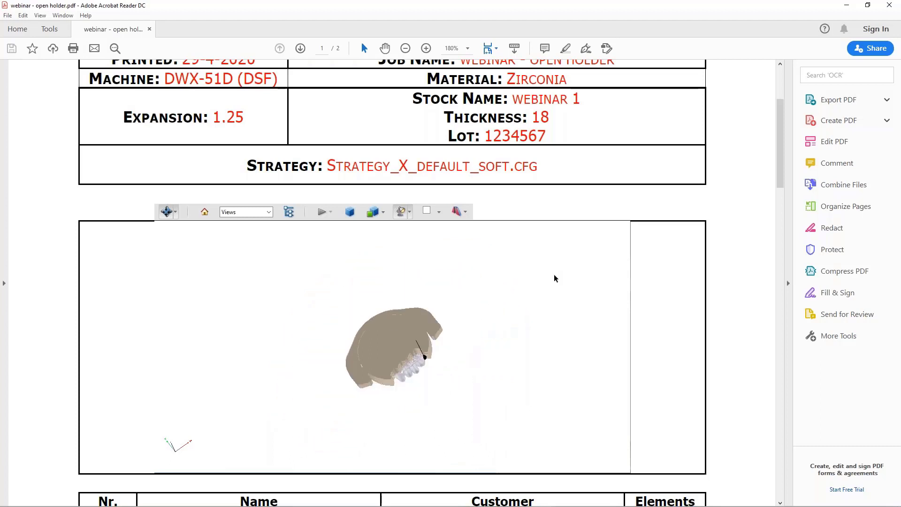
# Review the report's parts table, the full first page, and the header details together with the 3D model
pyautogui.scroll(-5, 703, 188)
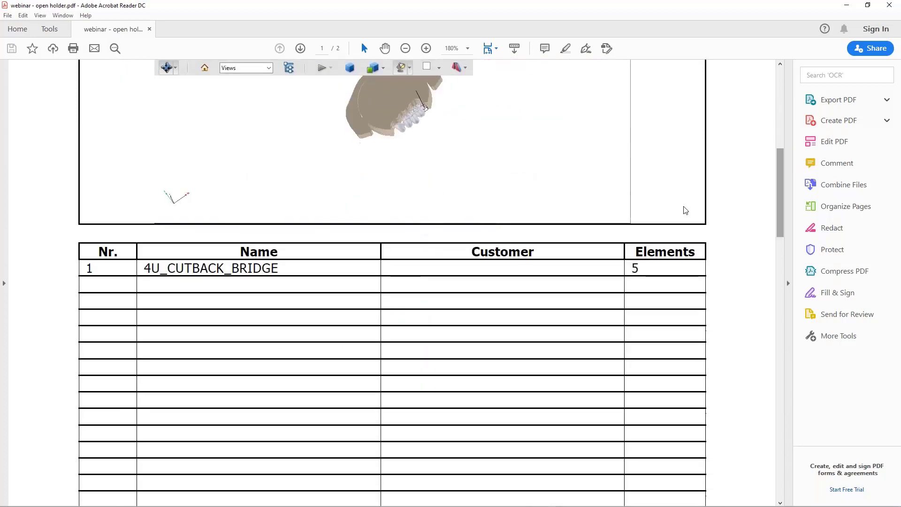
pyautogui.scroll(1, 352, 234)
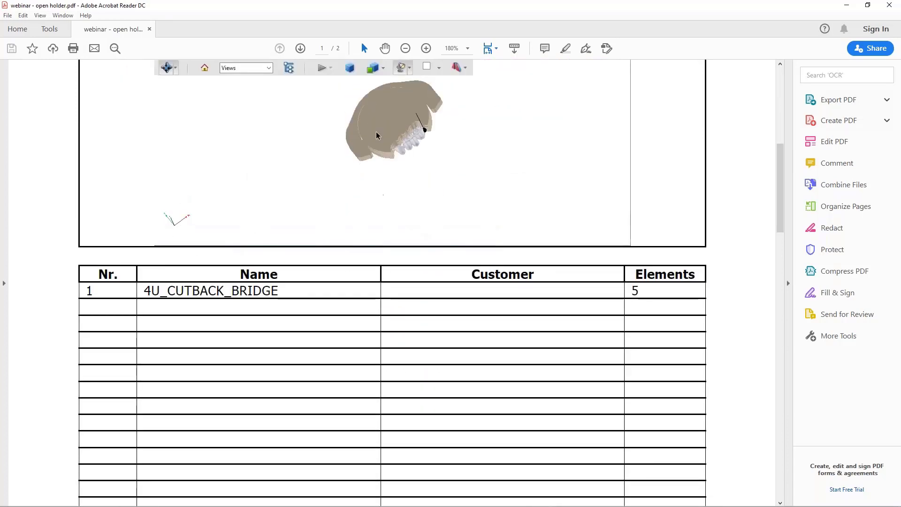
pyautogui.scroll(1, 413, 267)
pyautogui.scroll(4, 404, 265)
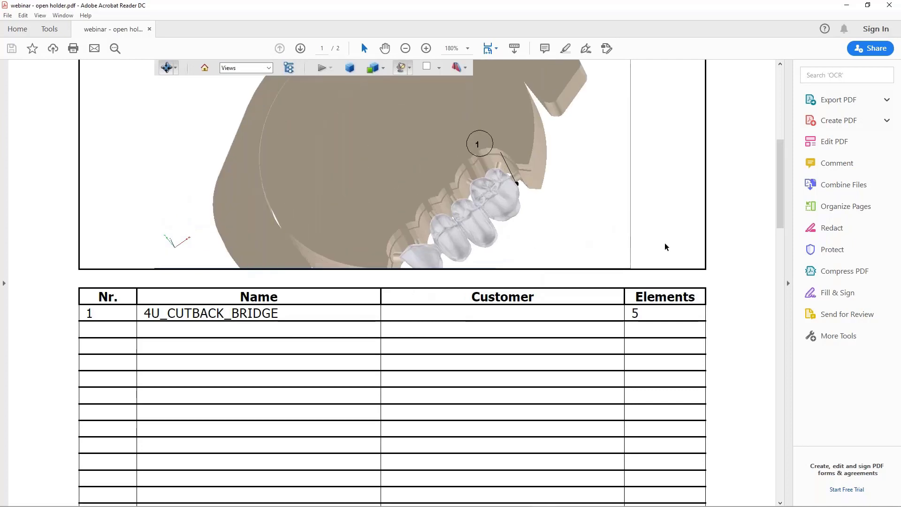
pyautogui.keyDown('ctrl'); pyautogui.scroll(-3, 737, 232); pyautogui.keyUp('ctrl')
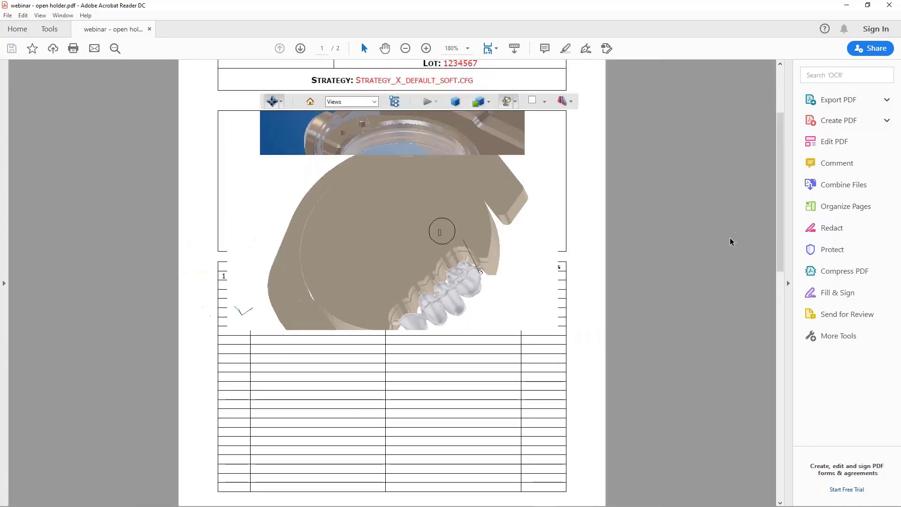
pyautogui.hotkey('ctrl', '0')
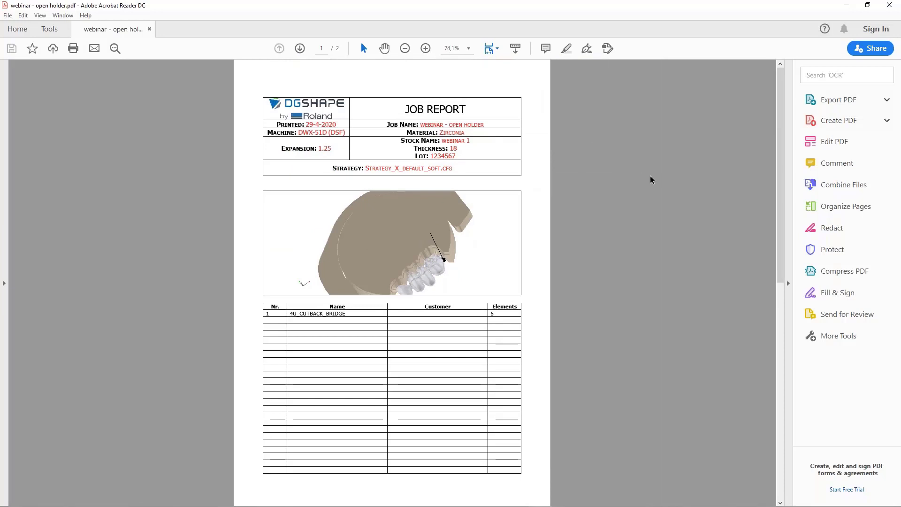
pyautogui.keyDown('ctrl'); pyautogui.scroll(3, 637, 186); pyautogui.keyUp('ctrl')
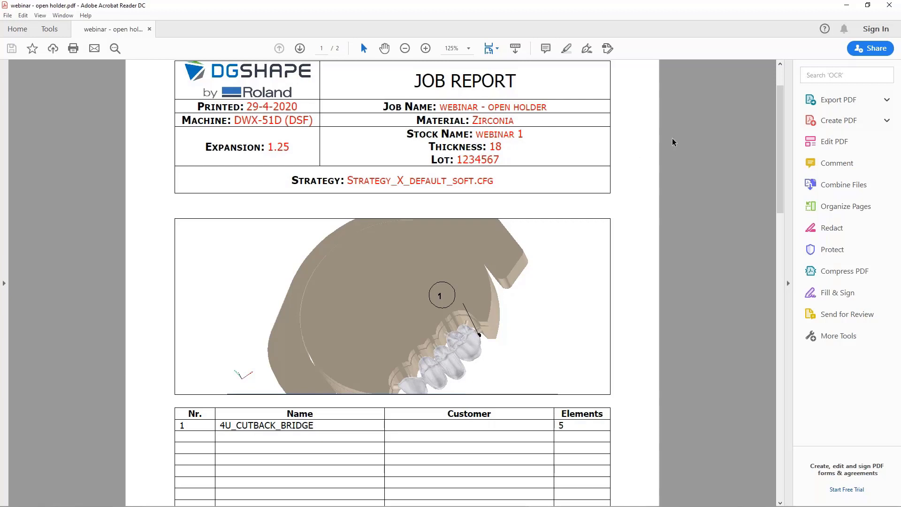
# Close the job report and return to the overstructure job in MillBox, dismissing the open tool options
pyautogui.click(897, 4)
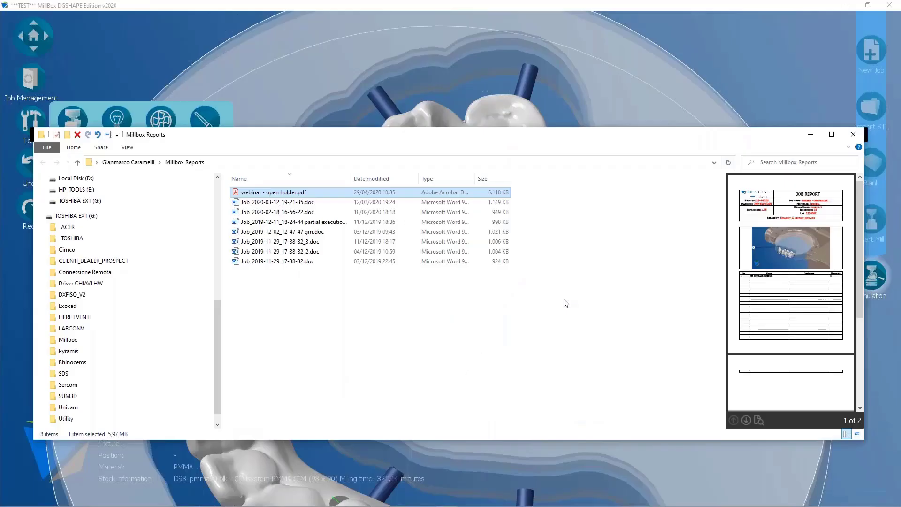
pyautogui.click(759, 53)
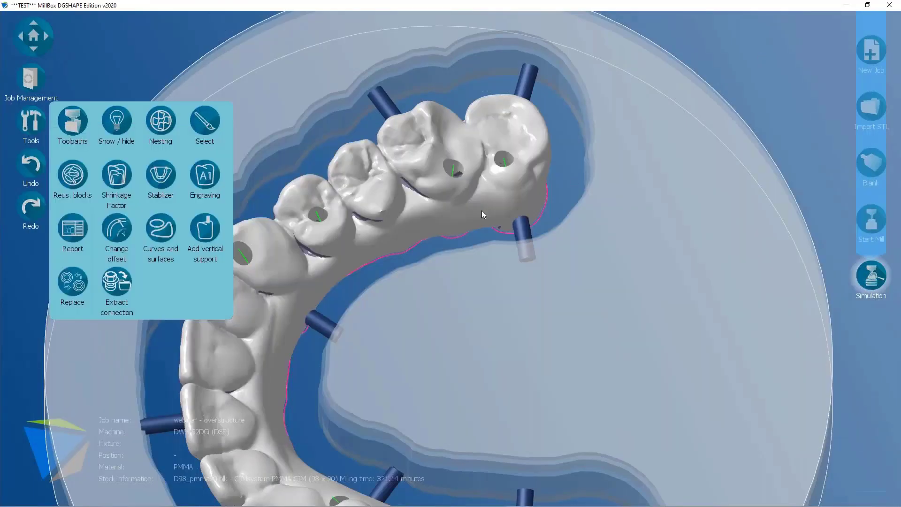
pyautogui.click(483, 214)
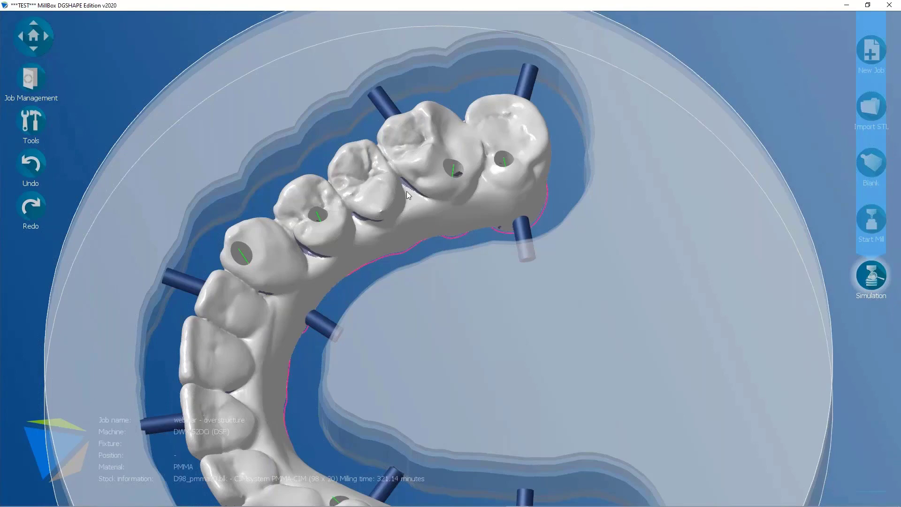
pyautogui.scroll(-3, 407, 190)
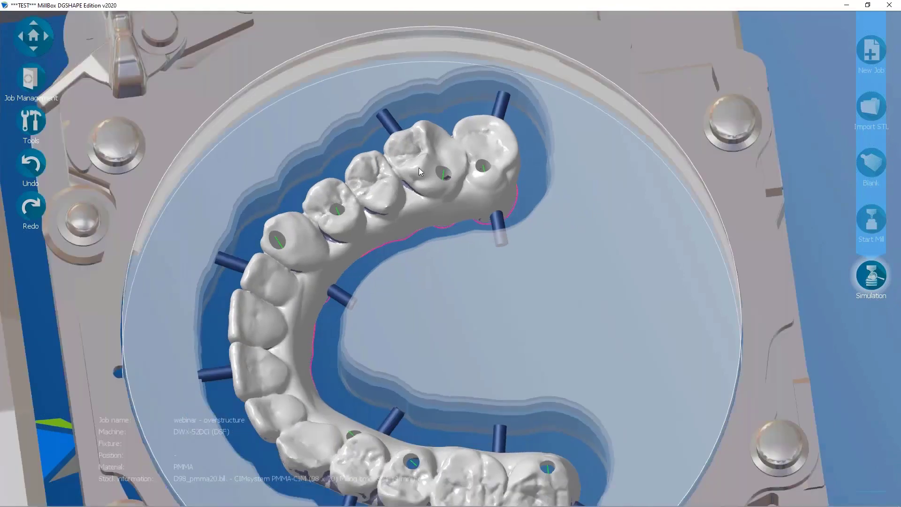
pyautogui.scroll(-4, 418, 168)
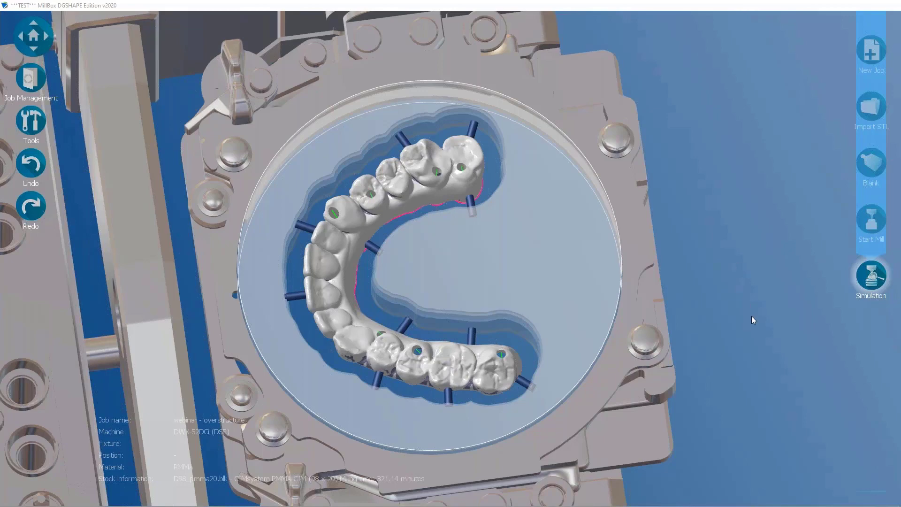
pyautogui.scroll(10, 392, 204)
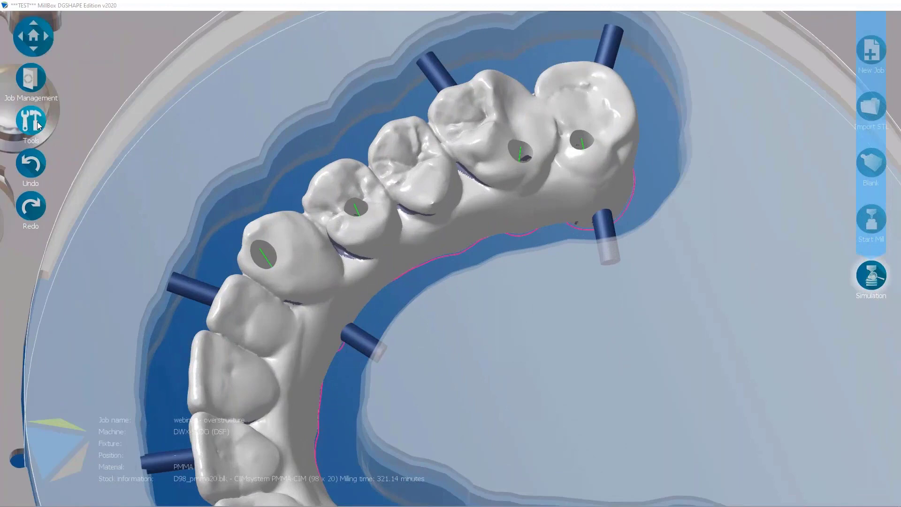
# Start Change cylinder size on the screw channel of the tooth with the longest hole axis and try a diameter of 2.292
pyautogui.click(37, 121)
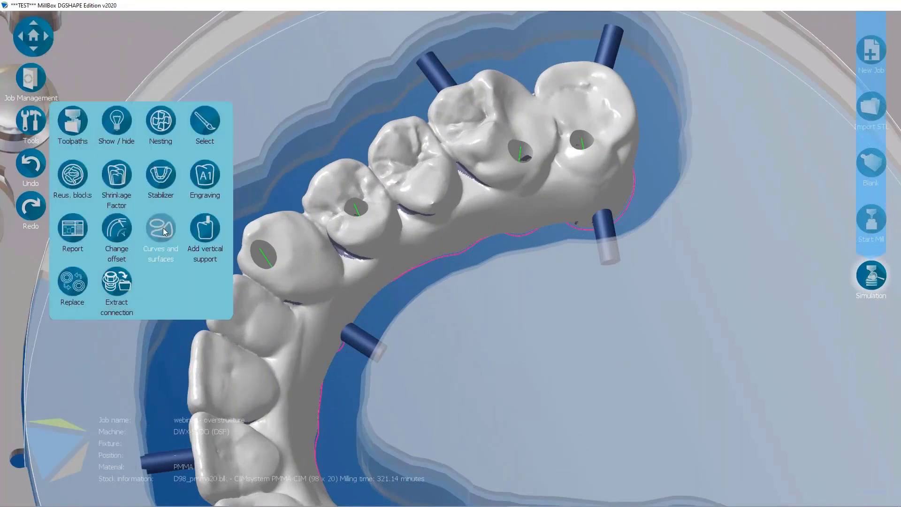
pyautogui.click(168, 231)
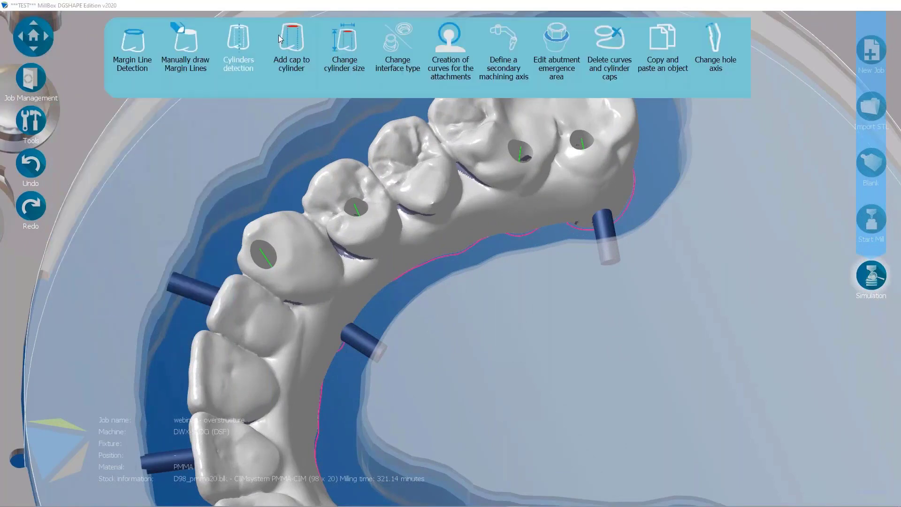
pyautogui.click(348, 44)
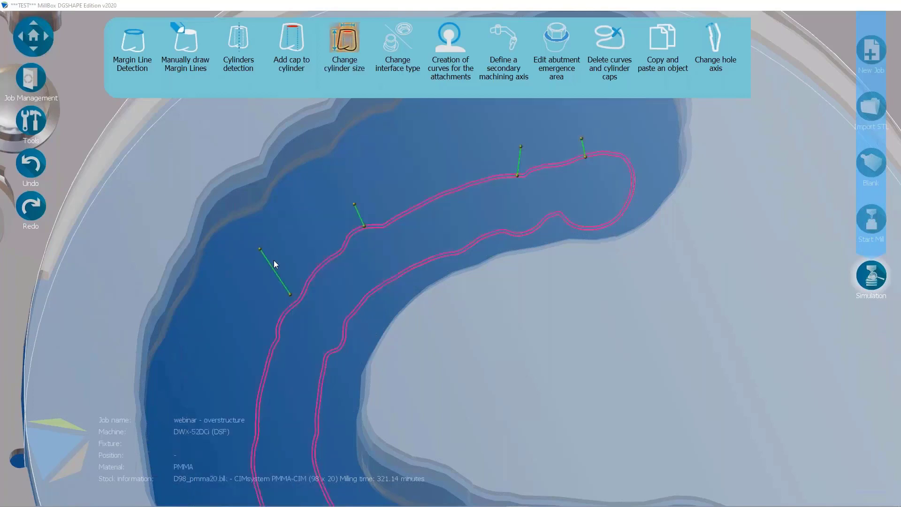
pyautogui.click(271, 264)
pyautogui.click(271, 264)
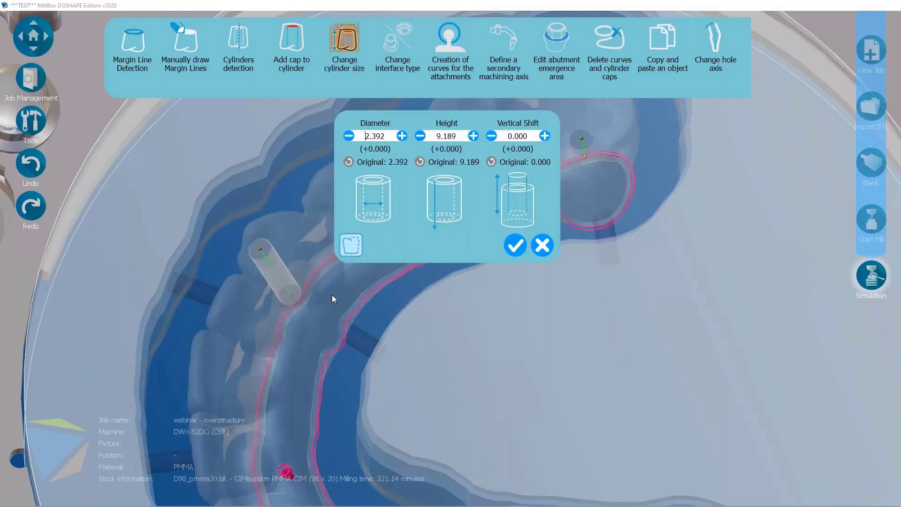
pyautogui.click(348, 136)
pyautogui.scroll(5, 266, 260)
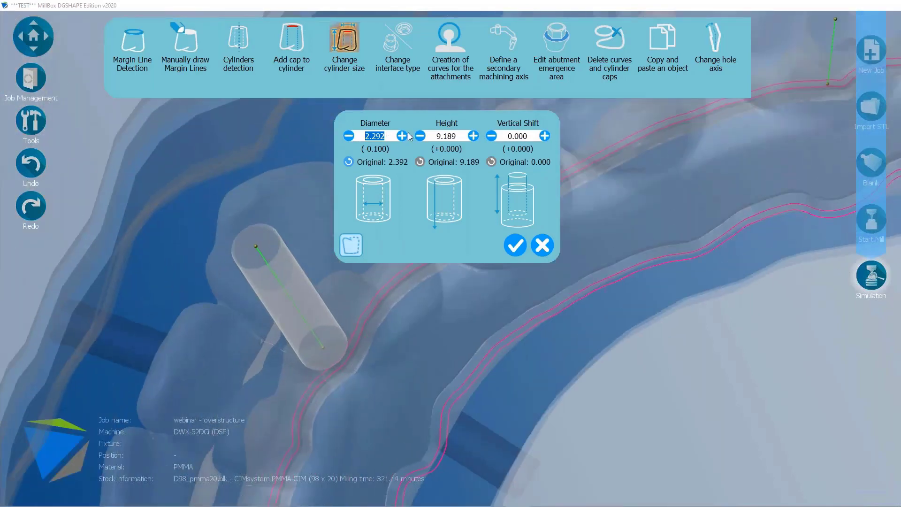
# Try larger diameters for the screw channel cylinder, ending at 2.692
pyautogui.click(402, 136)
pyautogui.click(402, 136)
pyautogui.click(402, 136)
pyautogui.click(403, 136)
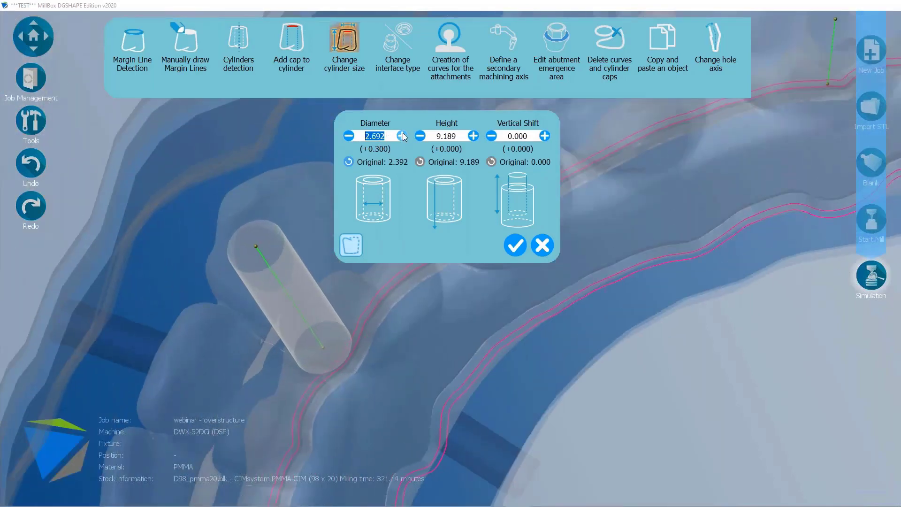
pyautogui.click(402, 135)
pyautogui.click(402, 136)
pyautogui.click(402, 135)
pyautogui.click(353, 136)
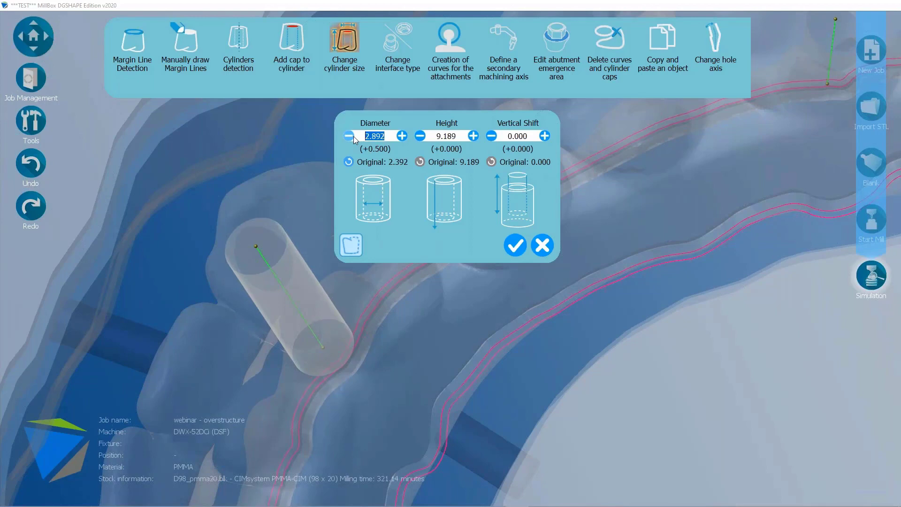
pyautogui.click(353, 136)
pyautogui.click(353, 136)
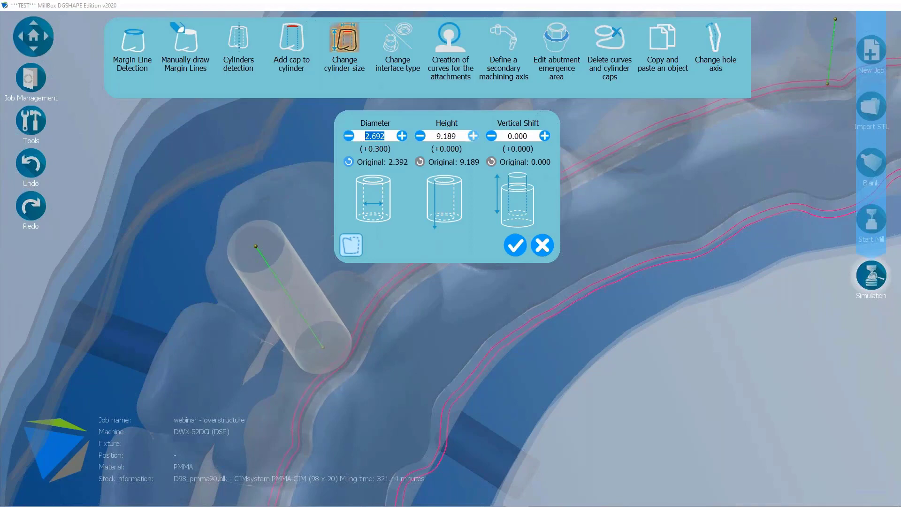
# Try a height of 12 for the screw channel cylinder and check its extent from a tilted view
pyautogui.click(467, 136)
pyautogui.write('12')
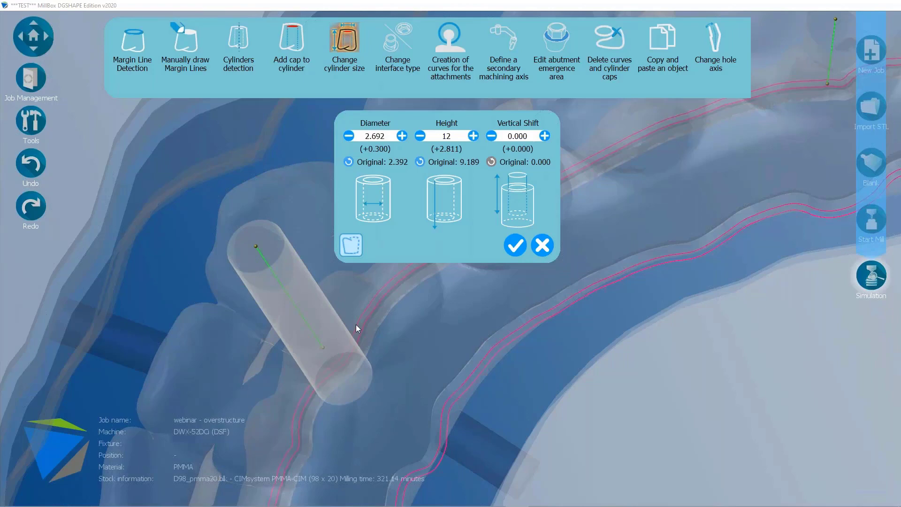
pyautogui.moveTo(356, 325)
pyautogui.mouseDown(button='right')
pyautogui.moveTo(353, 311)
pyautogui.moveTo(355, 319)
pyautogui.mouseUp(button='right')
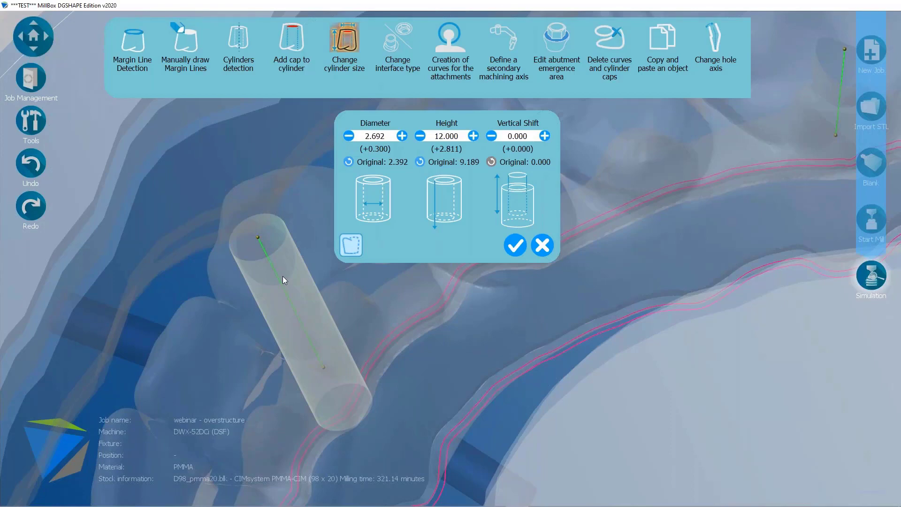
pyautogui.moveTo(299, 389); pyautogui.dragTo(313, 386, button='right')
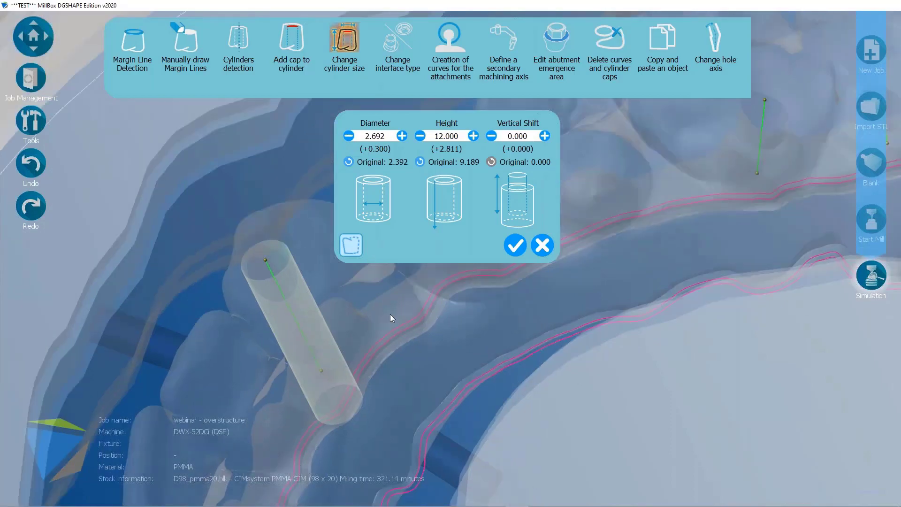
# Restore the cylinder's original height and try a diameter of 2.492
pyautogui.click(420, 162)
pyautogui.moveTo(250, 256); pyautogui.dragTo(204, 238, button='right')
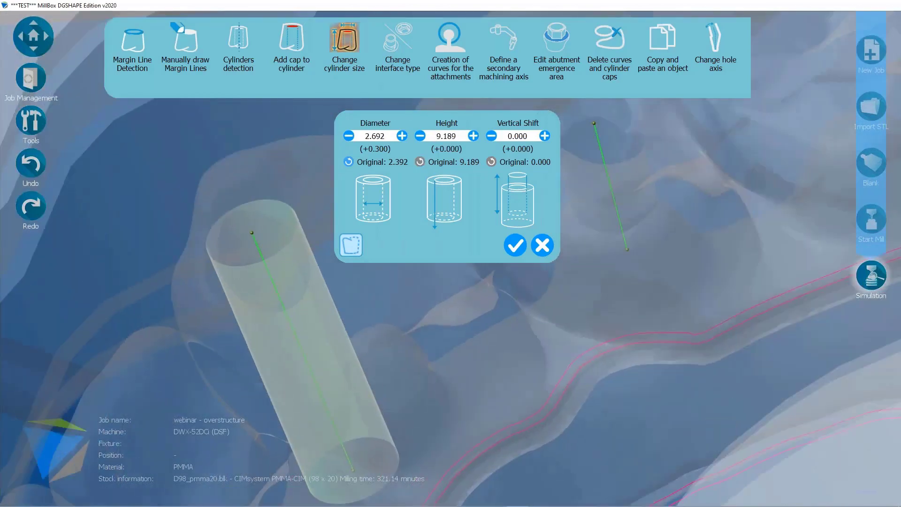
pyautogui.click(348, 135)
pyautogui.click(349, 136)
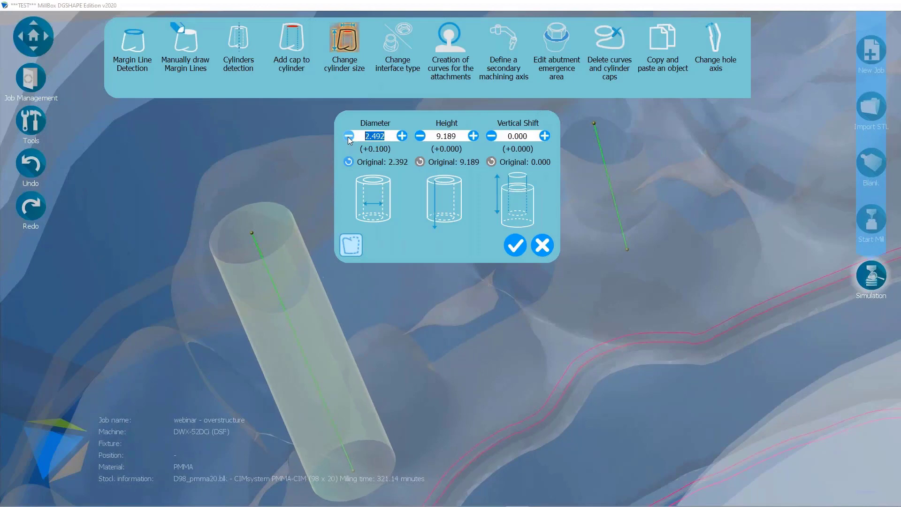
# Try a diameter of 3.092 for the screw channel cylinder and examine its fit in the tooth
pyautogui.click(402, 135)
pyautogui.click(401, 135)
pyautogui.click(402, 136)
pyautogui.click(401, 136)
pyautogui.click(401, 135)
pyautogui.click(402, 136)
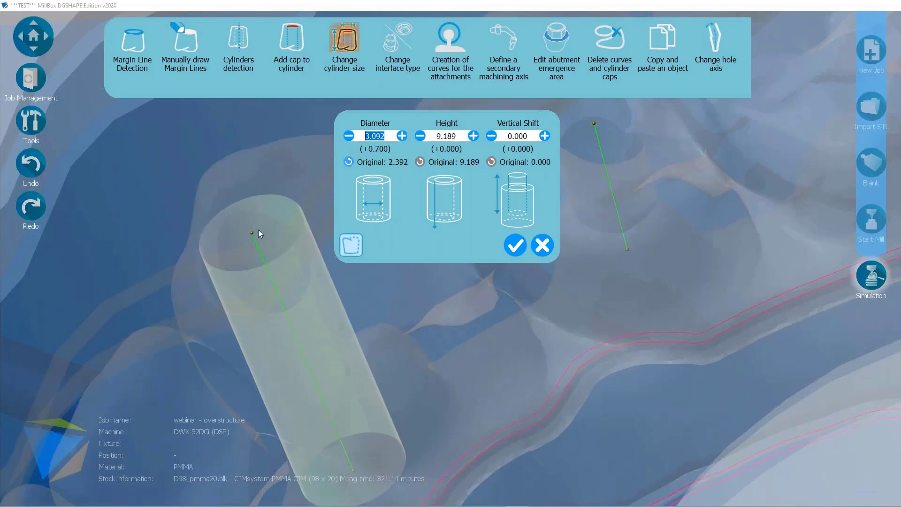
pyautogui.moveTo(255, 252); pyautogui.dragTo(274, 249, button='right')
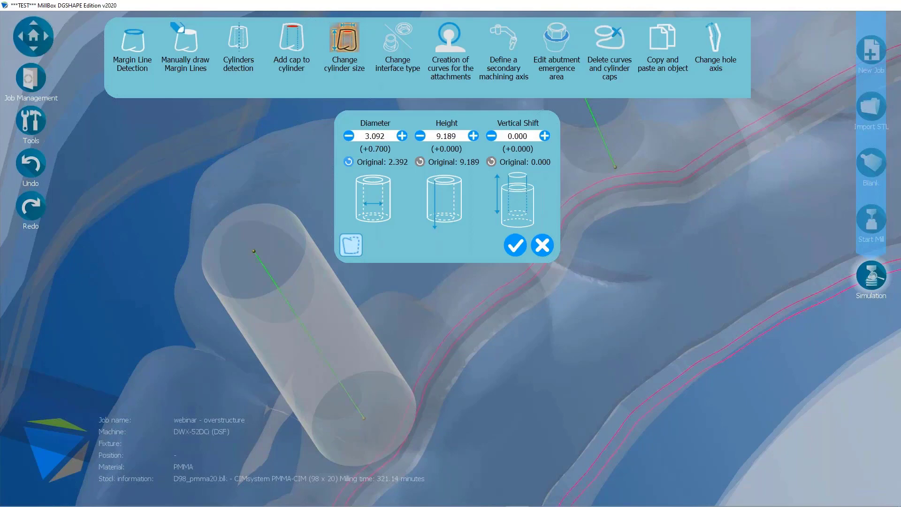
# Discard the screw channel's cylinder size changes and close the curves and surfaces tools
pyautogui.click(543, 245)
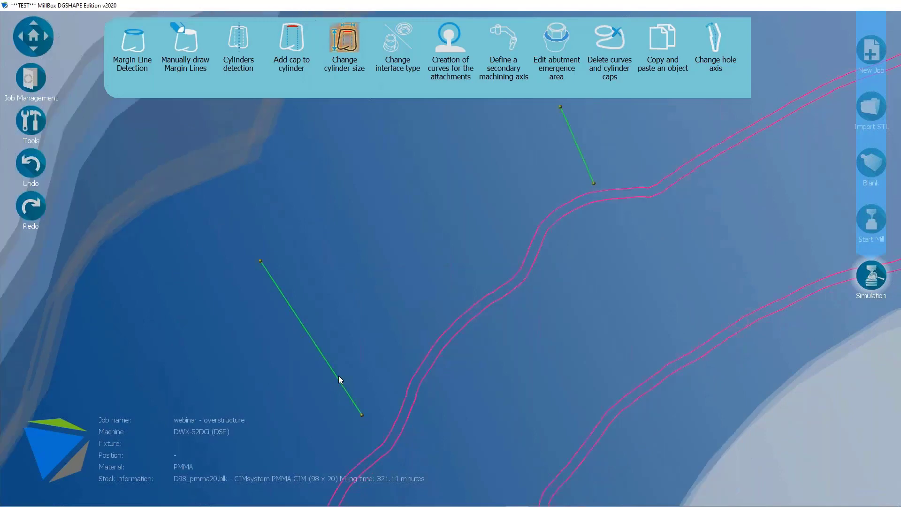
pyautogui.scroll(-5, 348, 368)
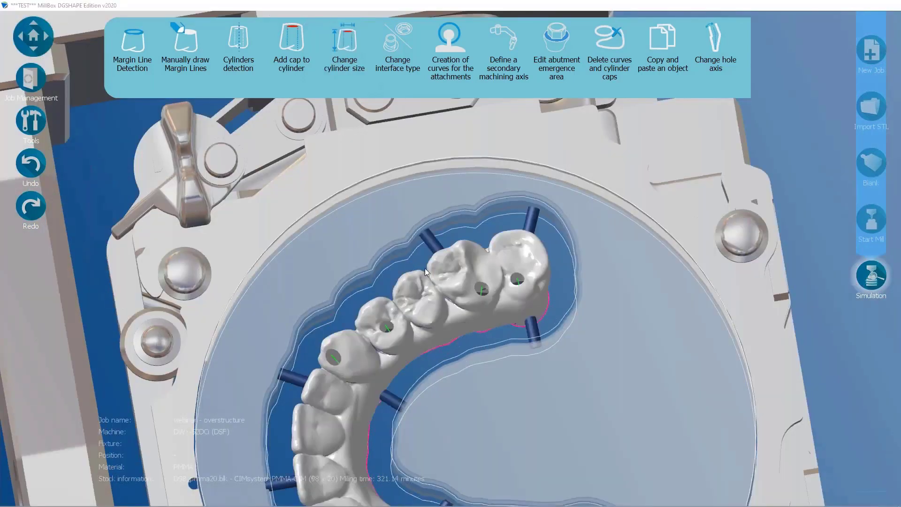
pyautogui.moveTo(474, 285); pyautogui.dragTo(460, 295)
pyautogui.scroll(-3, 461, 296)
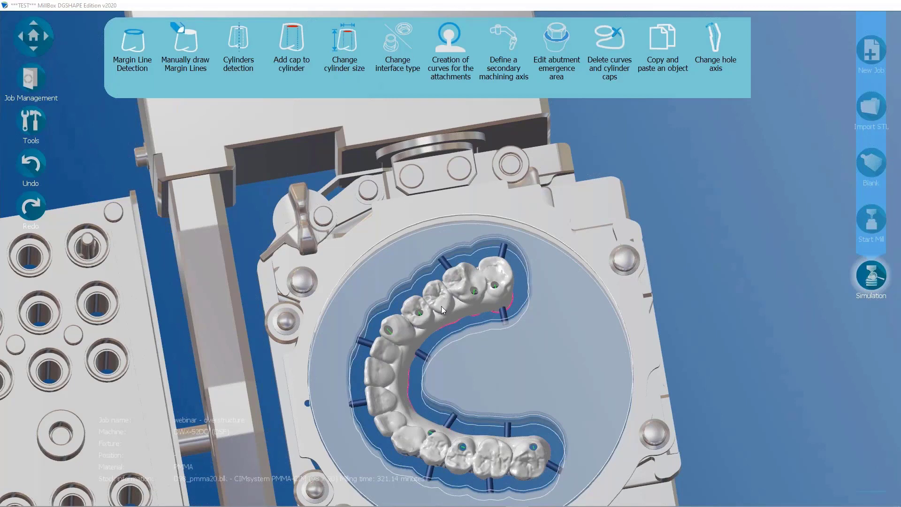
pyautogui.click(718, 186)
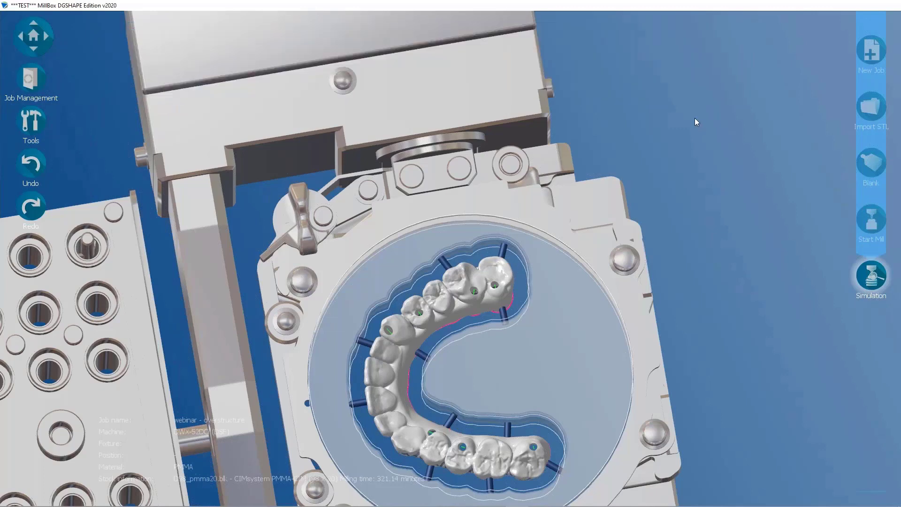